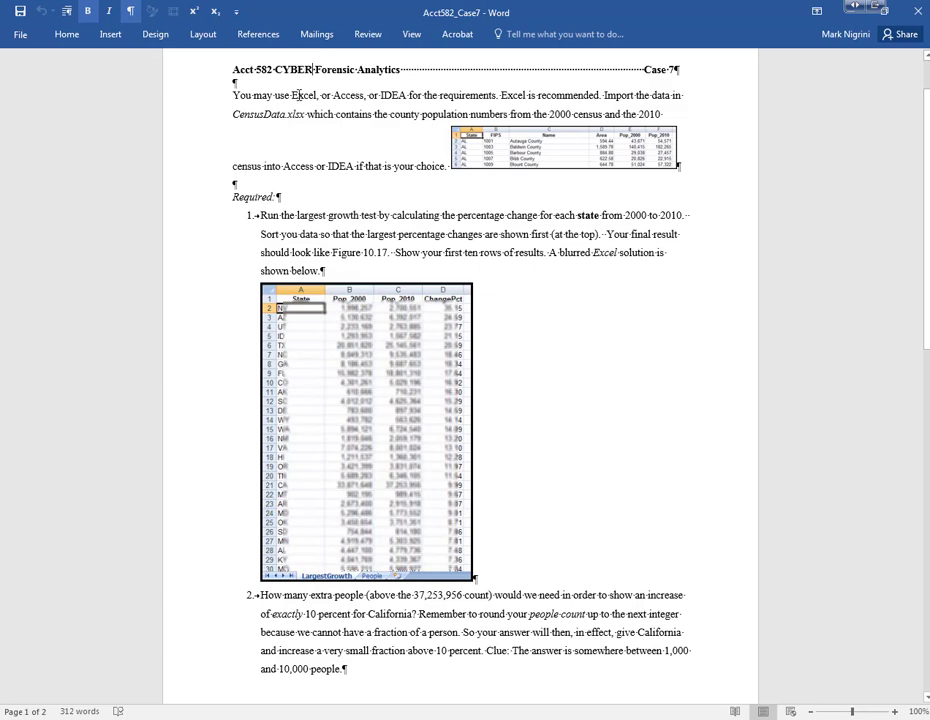
Step: Review the permitted tools and the first requirement, the largest growth test for each state from 2000 to 2010
drag(304, 94, 407, 95)
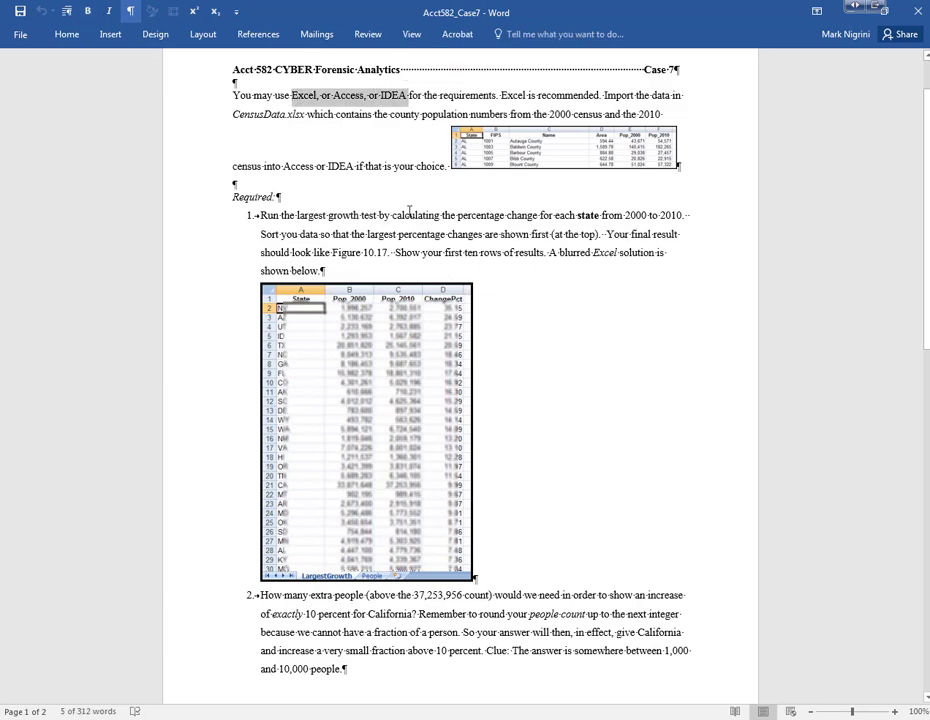
click(451, 233)
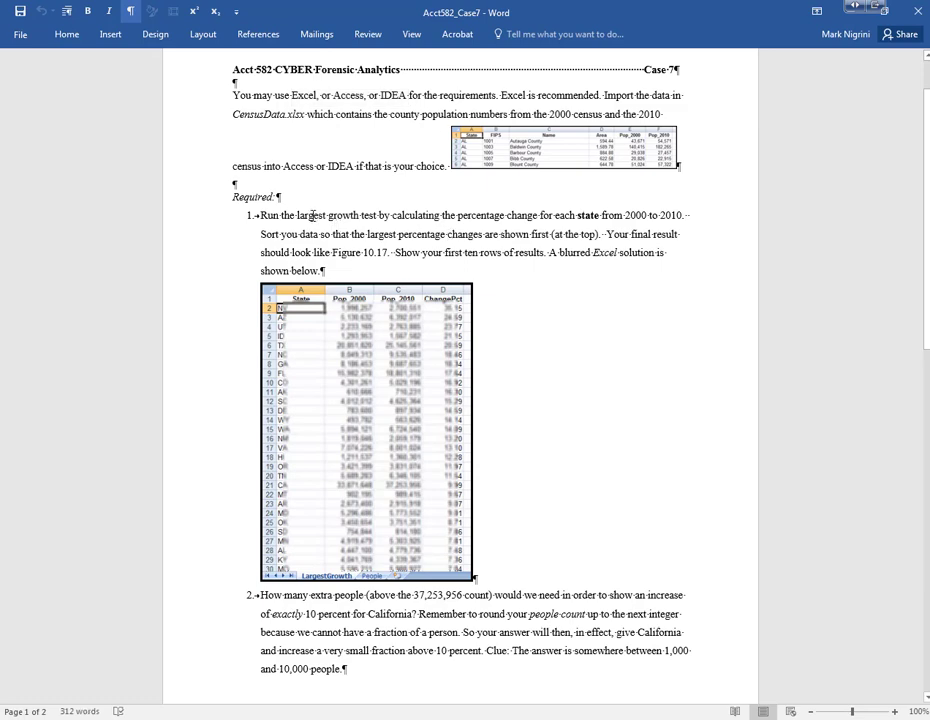
drag(296, 215, 378, 216)
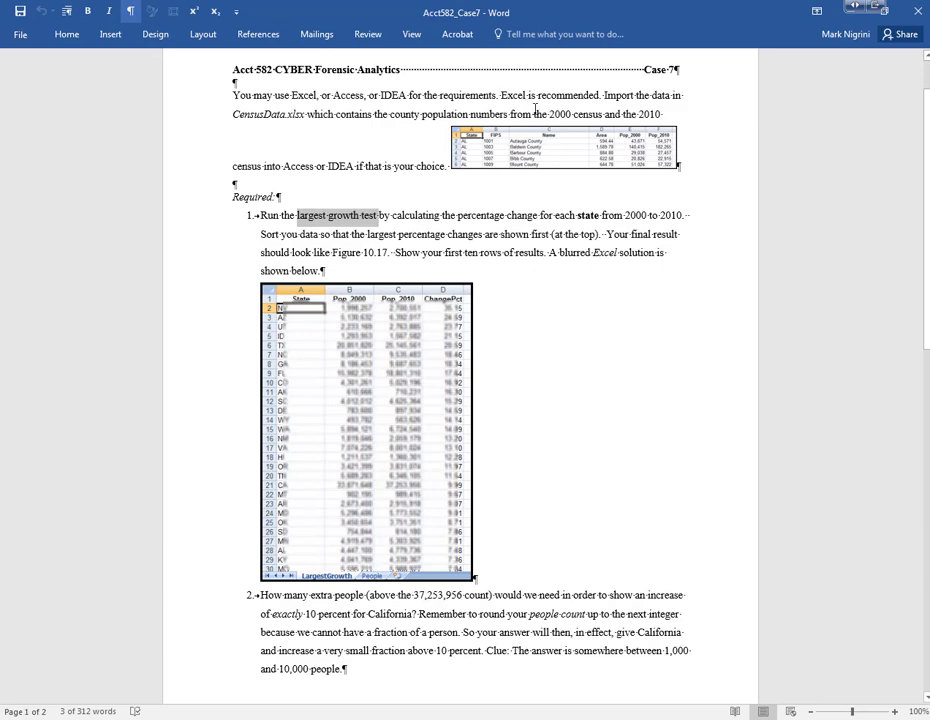
click(455, 718)
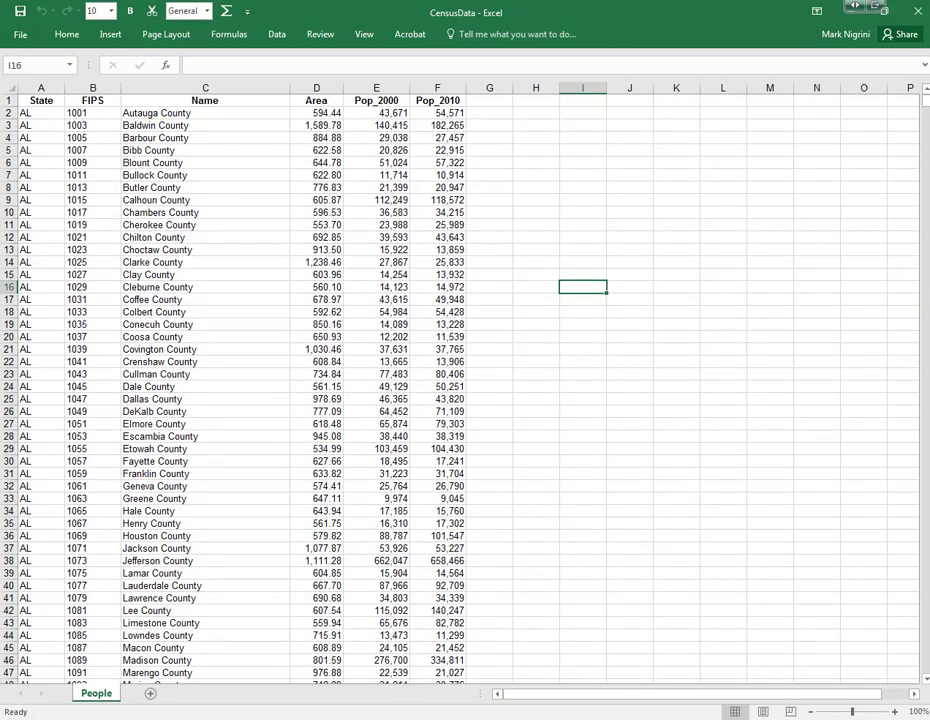
mouse_move(455, 718)
click(475, 630)
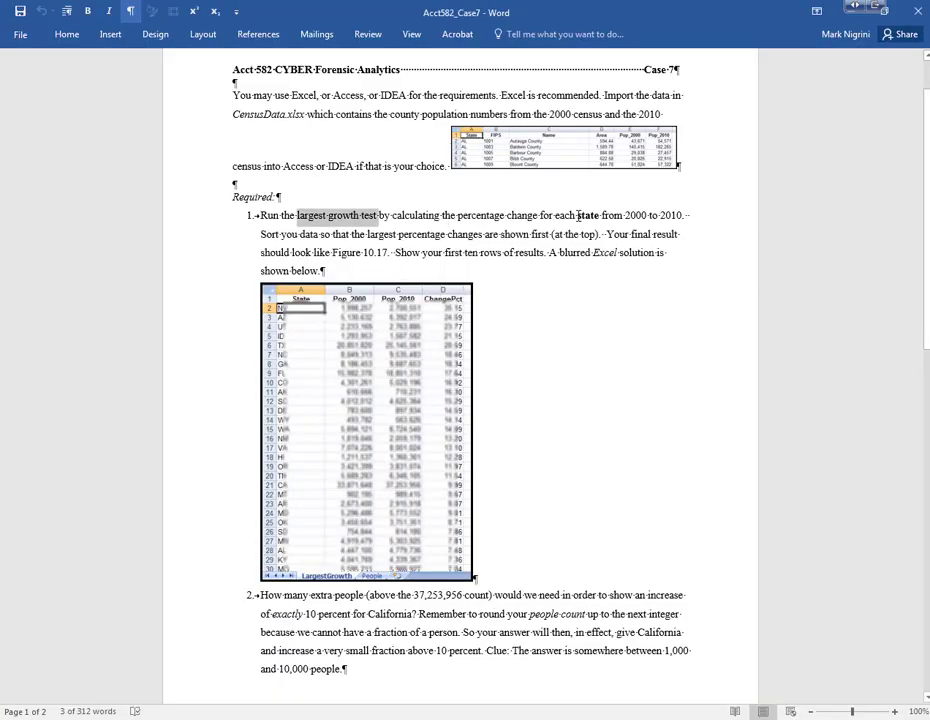
drag(578, 215, 684, 215)
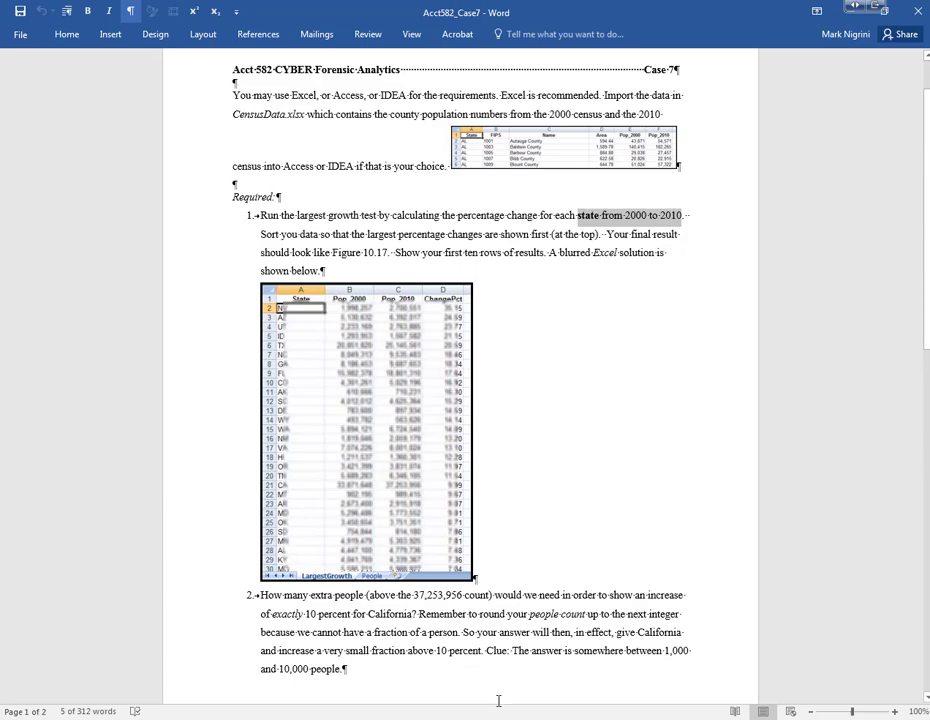
Step: Switch to the CensusData workbook in Excel and examine the county names and state codes on the People sheet
key(alt+Tab)
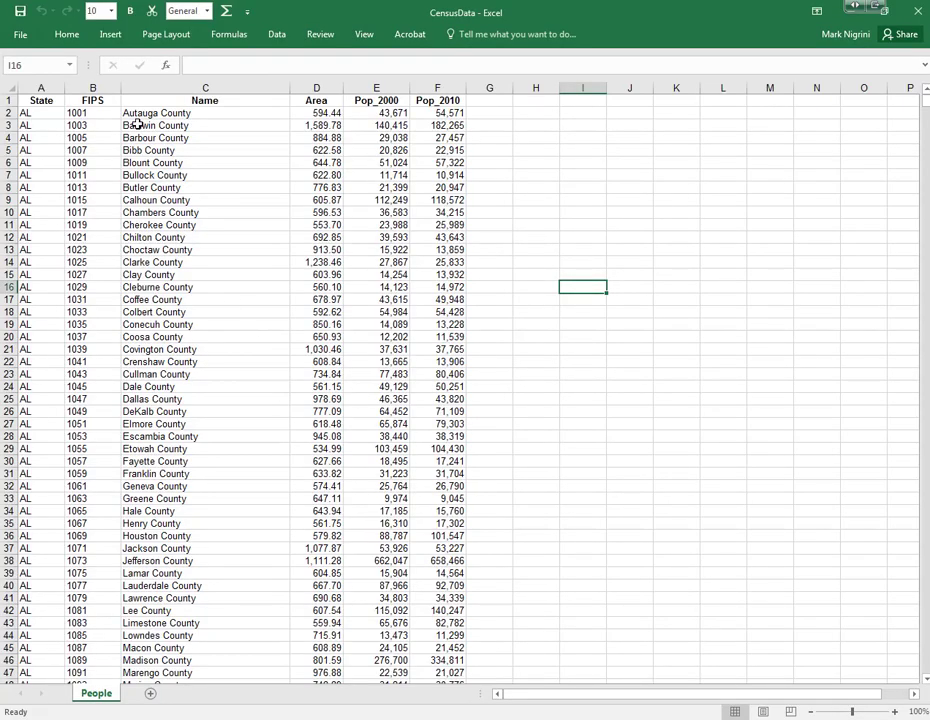
drag(148, 124, 178, 352)
key(ctrl+v)
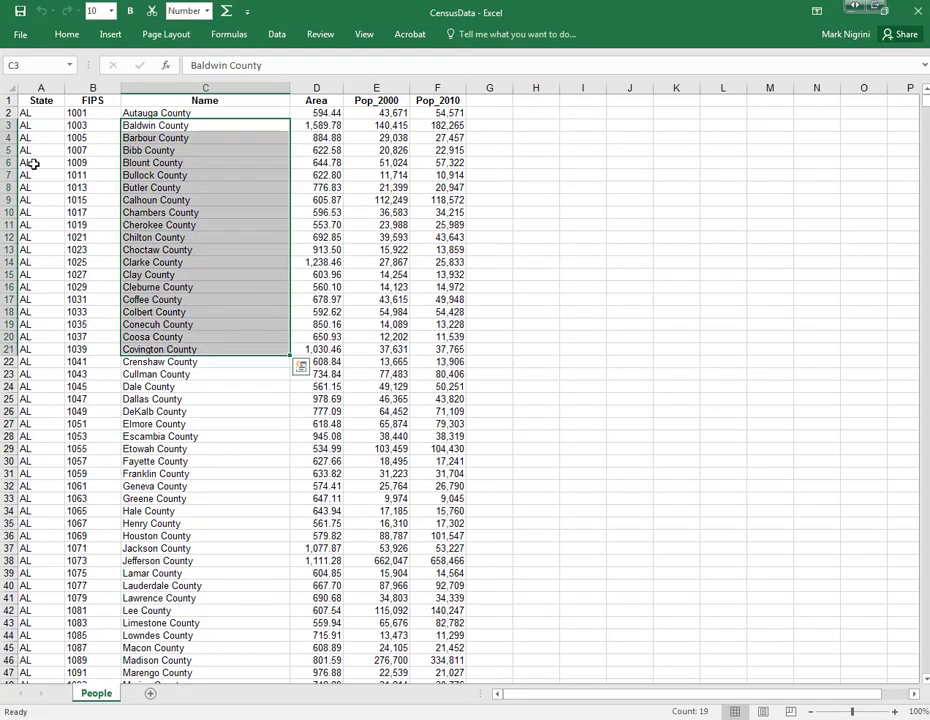
key(ctrl+Home)
drag(30, 113, 40, 294)
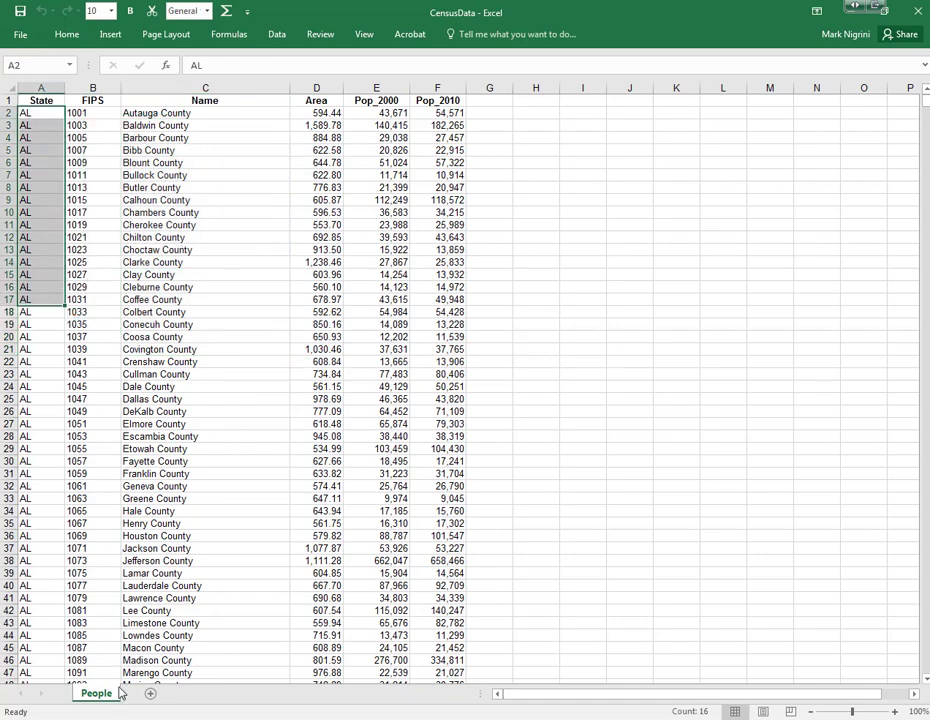
click(78, 250)
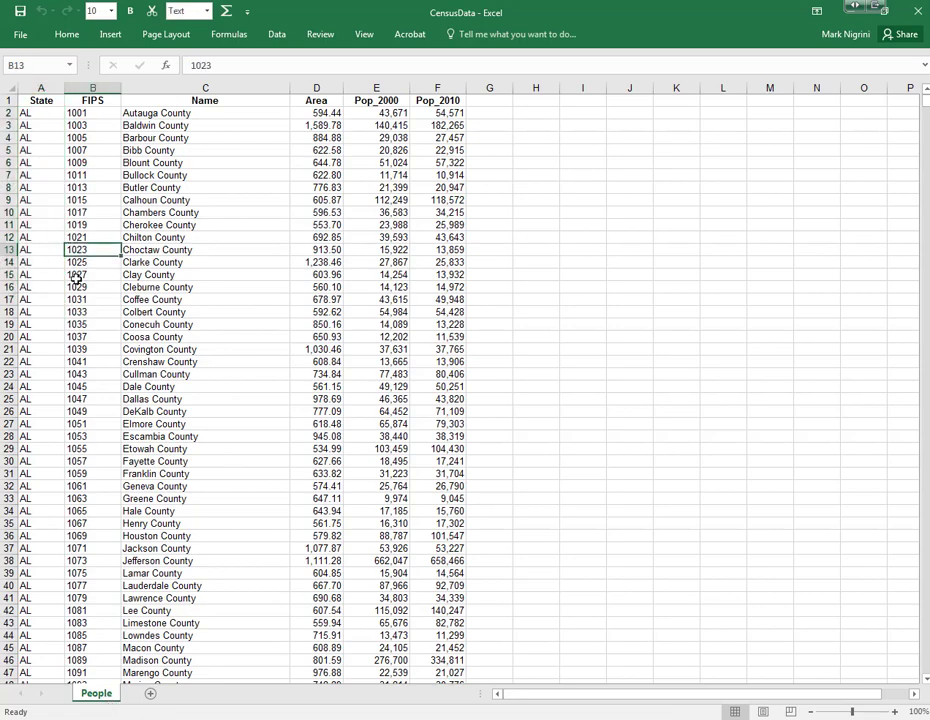
Step: Create a copy of the People sheet within CensusData.xlsx, placed before the original
right_click(88, 703)
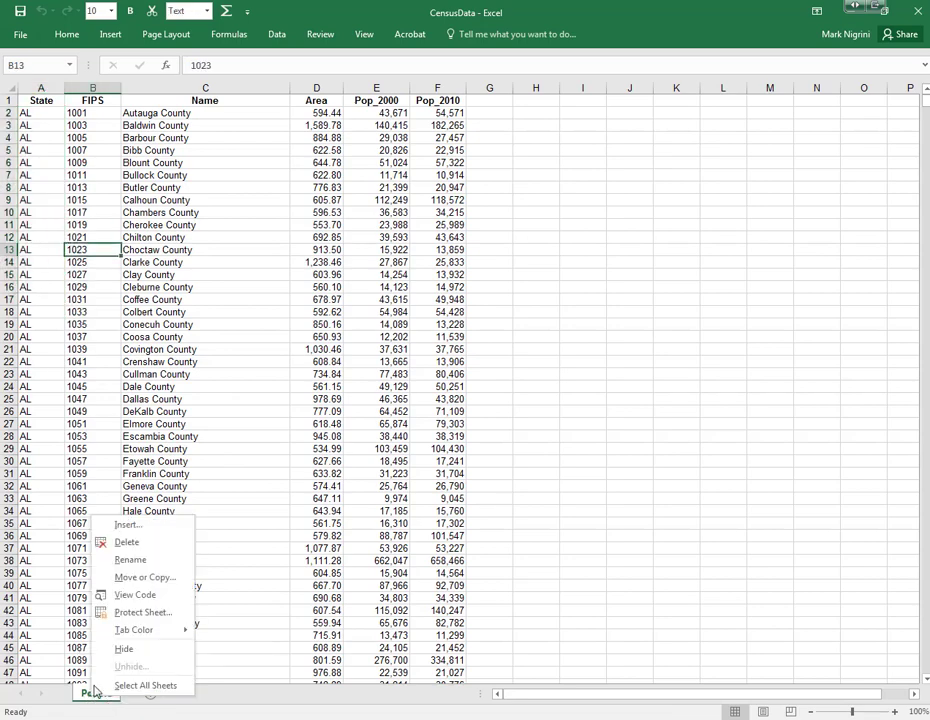
click(133, 578)
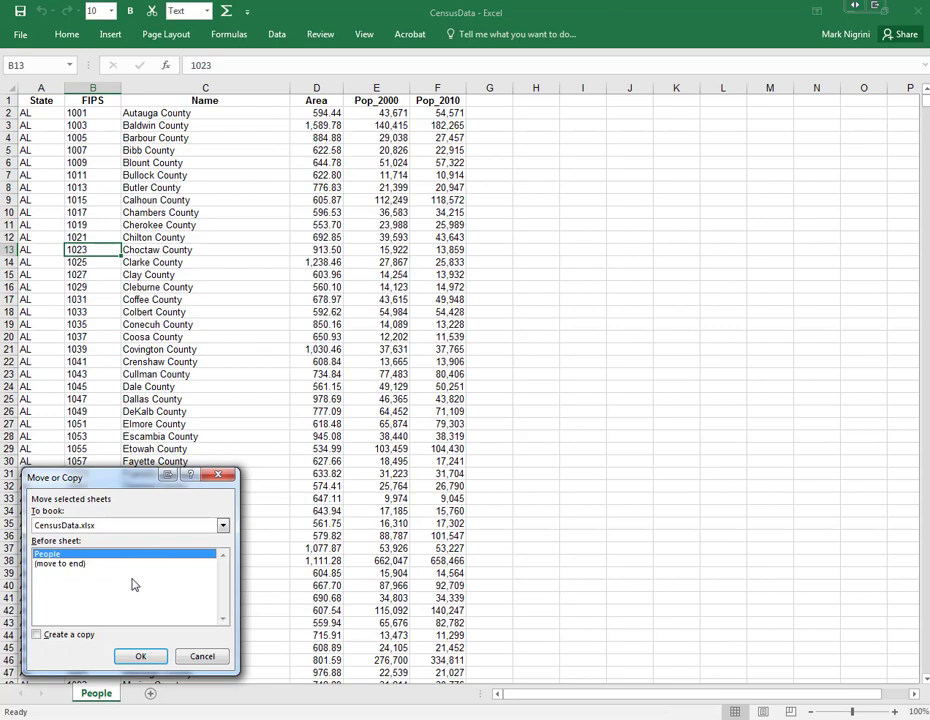
click(54, 637)
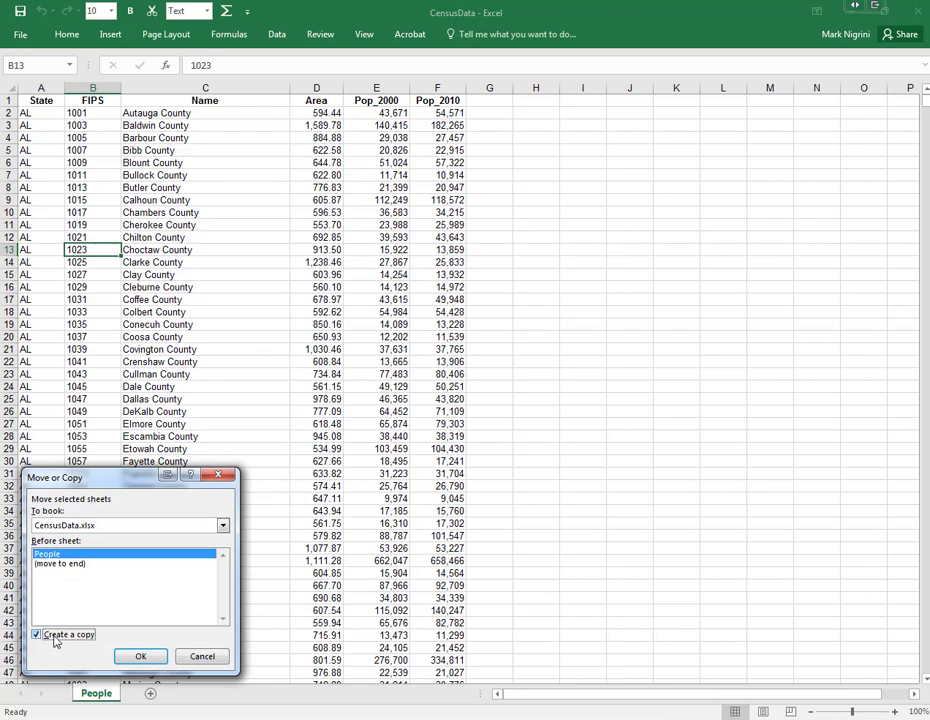
click(141, 657)
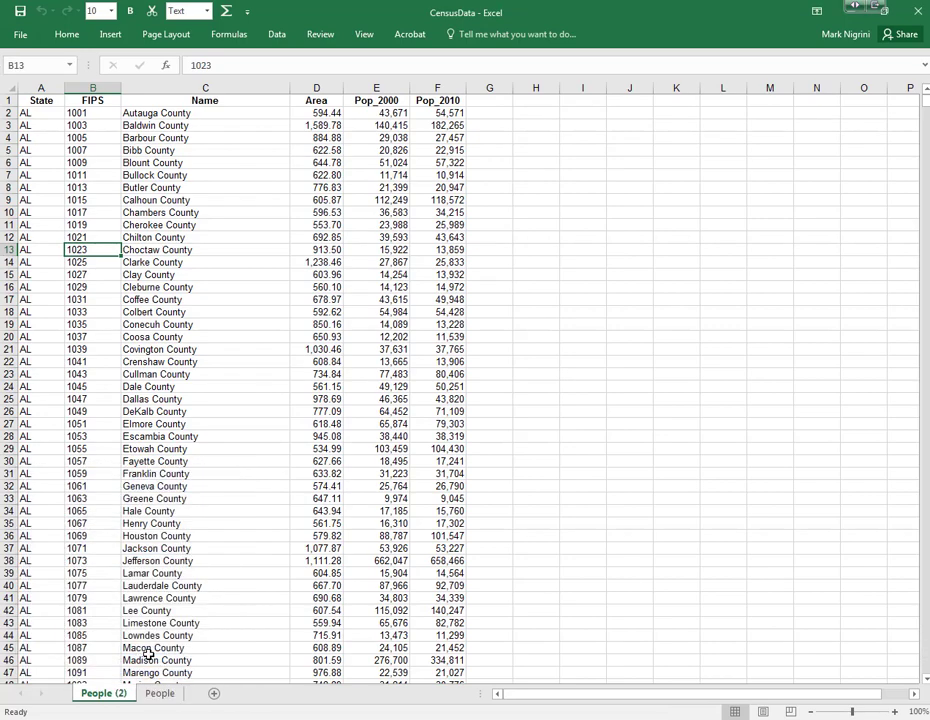
Step: Rename the copied sheet to Case_7, check the original People sheet, and return to Case_7
right_click(100, 694)
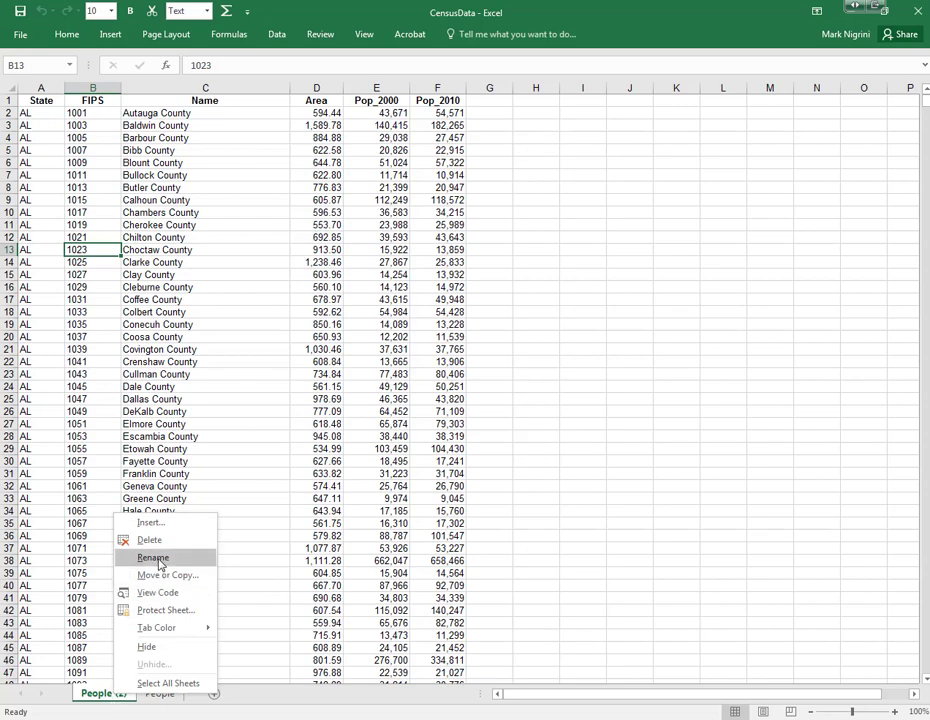
click(155, 558)
text(Cas)
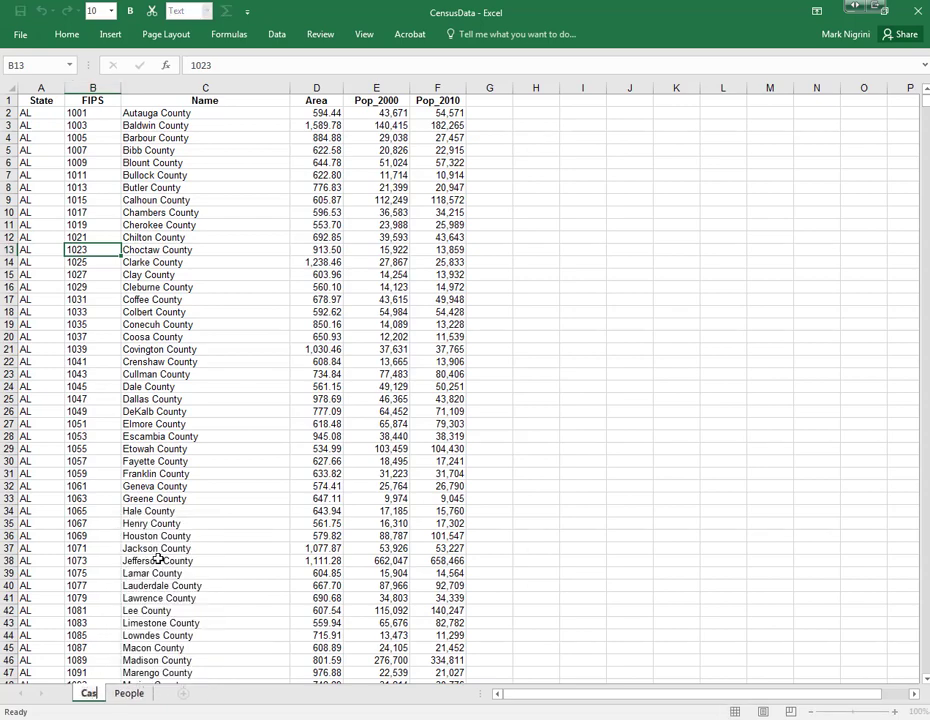
text(e_7)
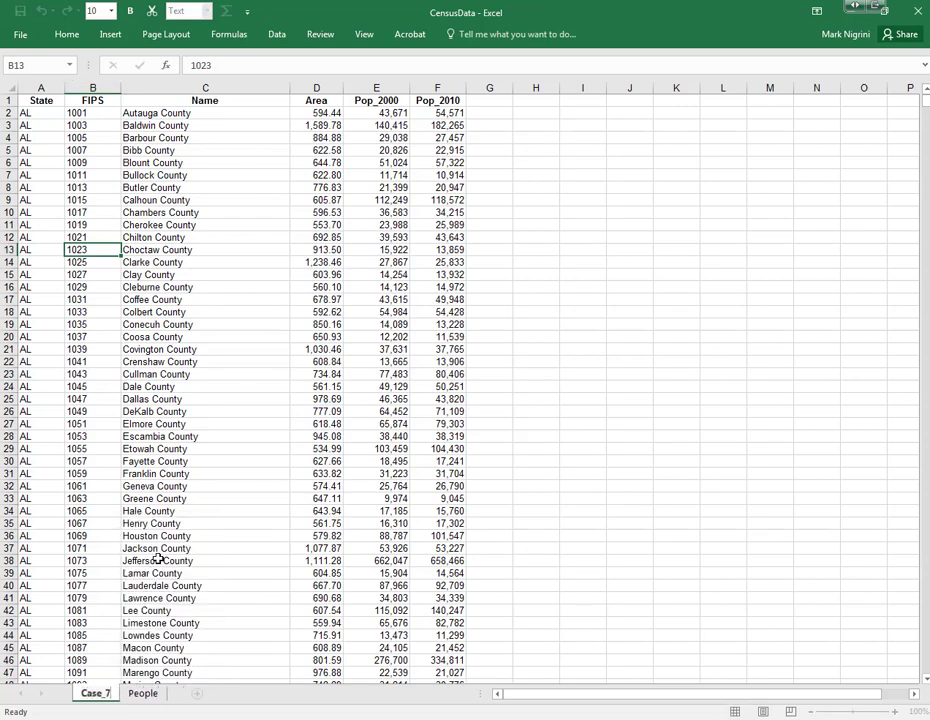
key(Return)
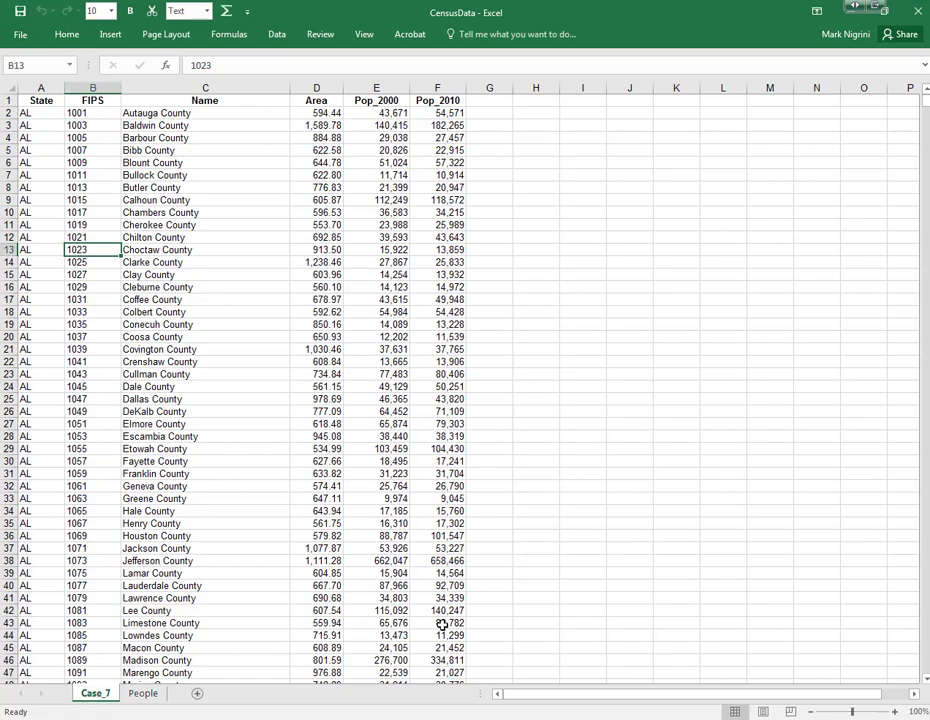
click(147, 694)
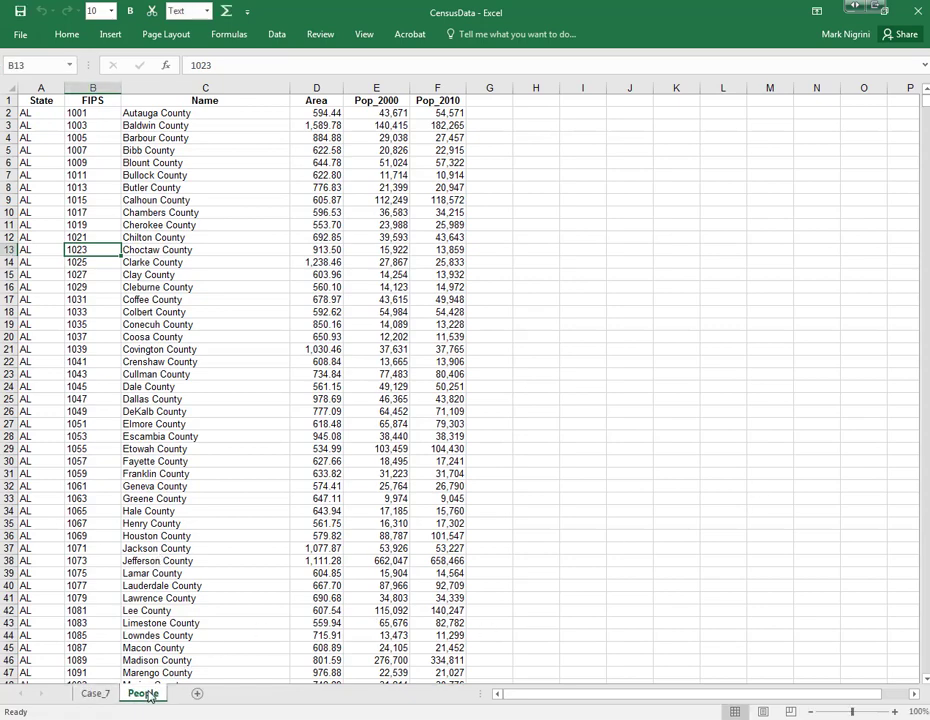
click(95, 694)
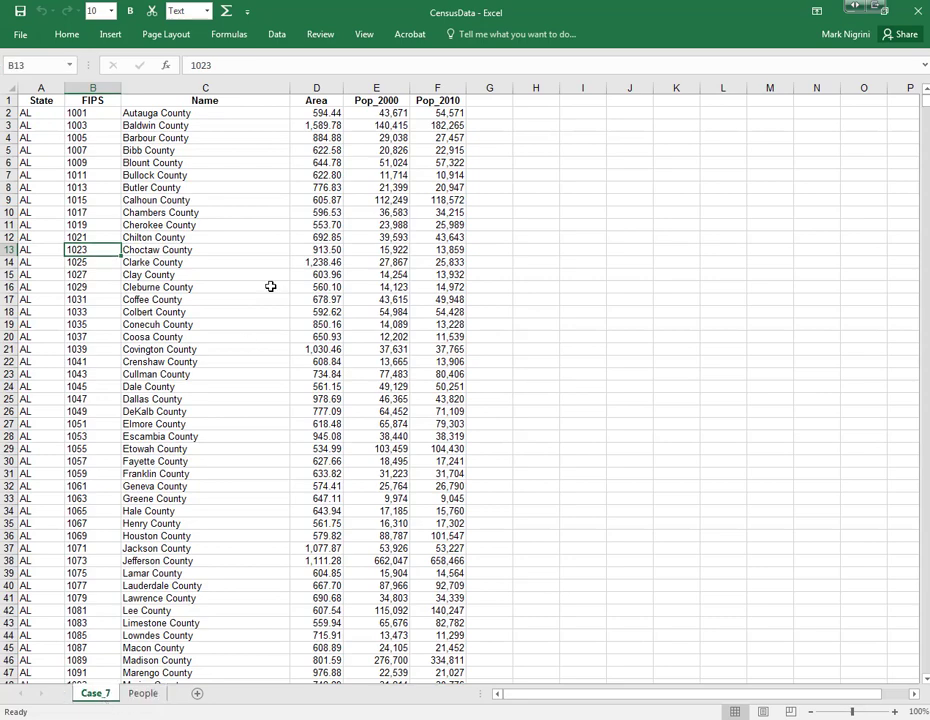
Step: Delete the FIPS, Name and Area columns from the Case_7 sheet
drag(90, 88, 306, 103)
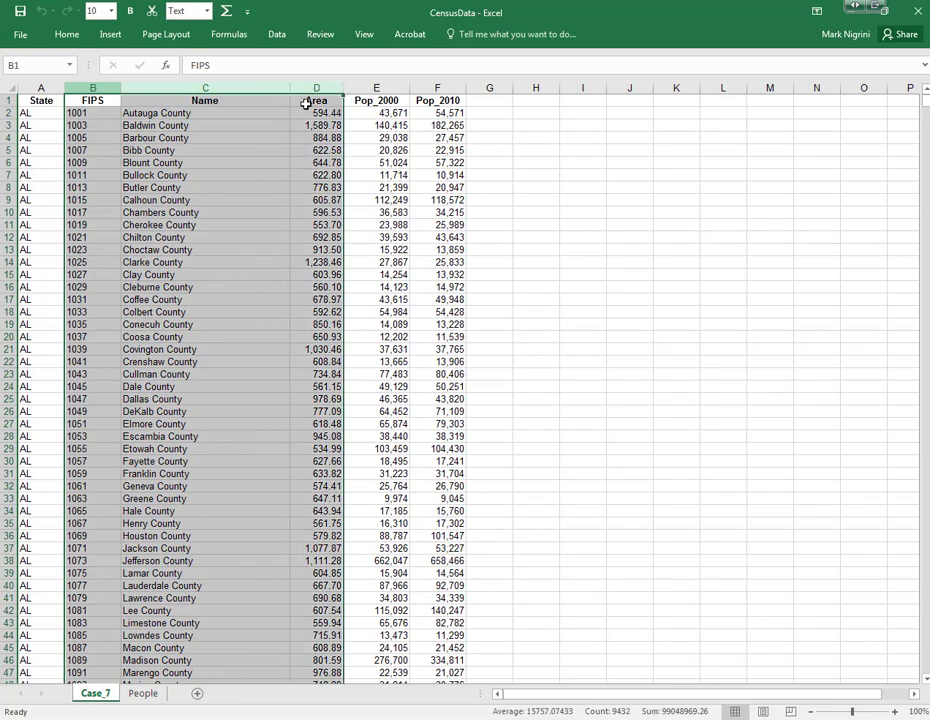
right_click(253, 91)
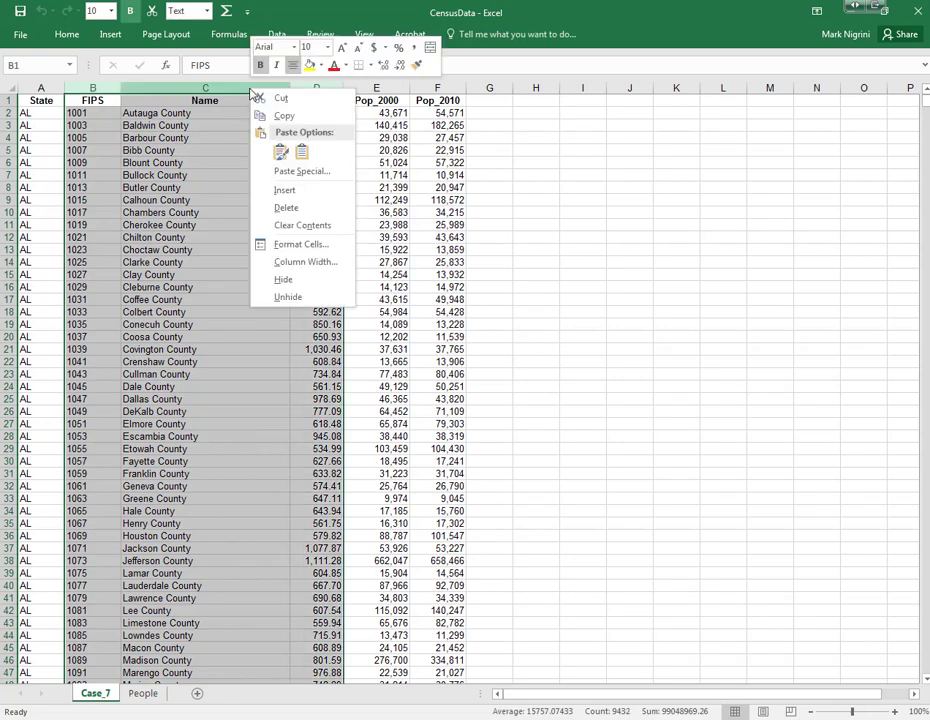
click(286, 207)
click(38, 101)
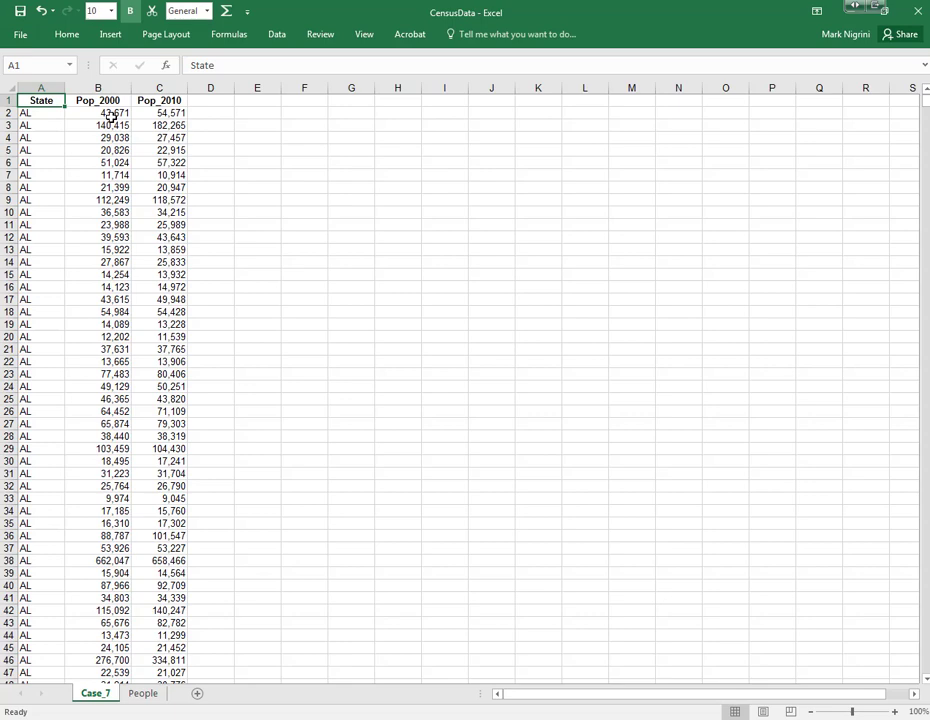
Step: Insert a PivotTable on a new worksheet from the Case_7 data range A1:C3144
drag(37, 112, 39, 190)
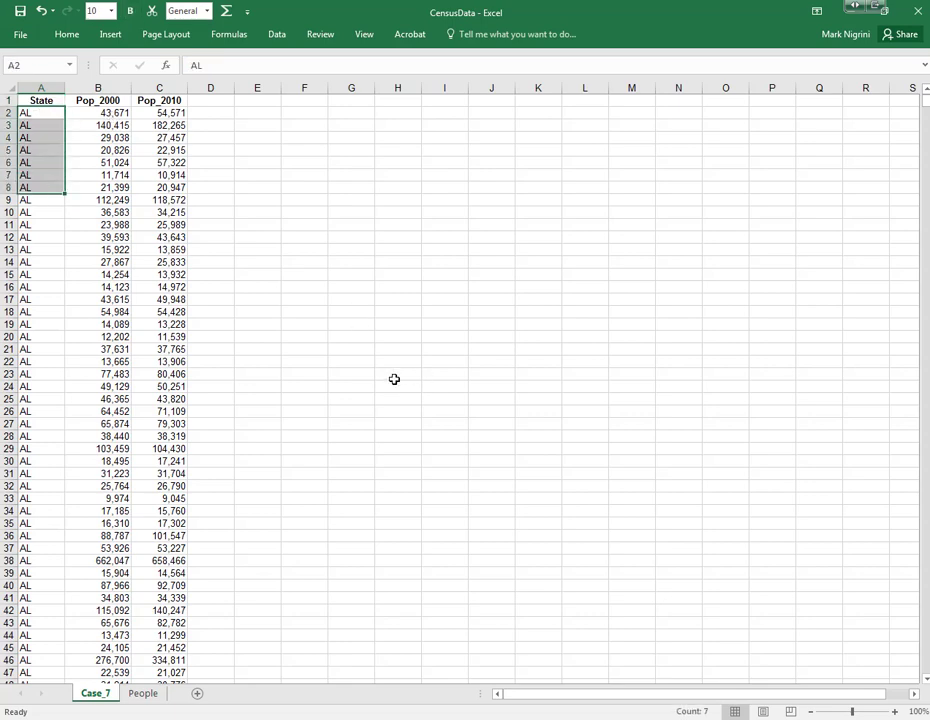
click(47, 100)
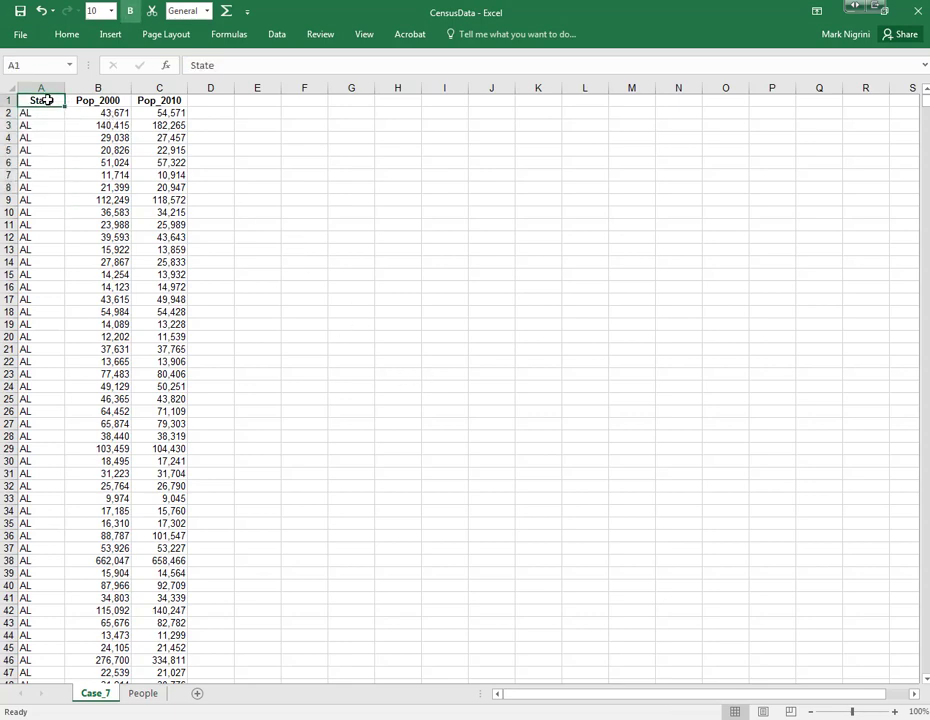
click(111, 36)
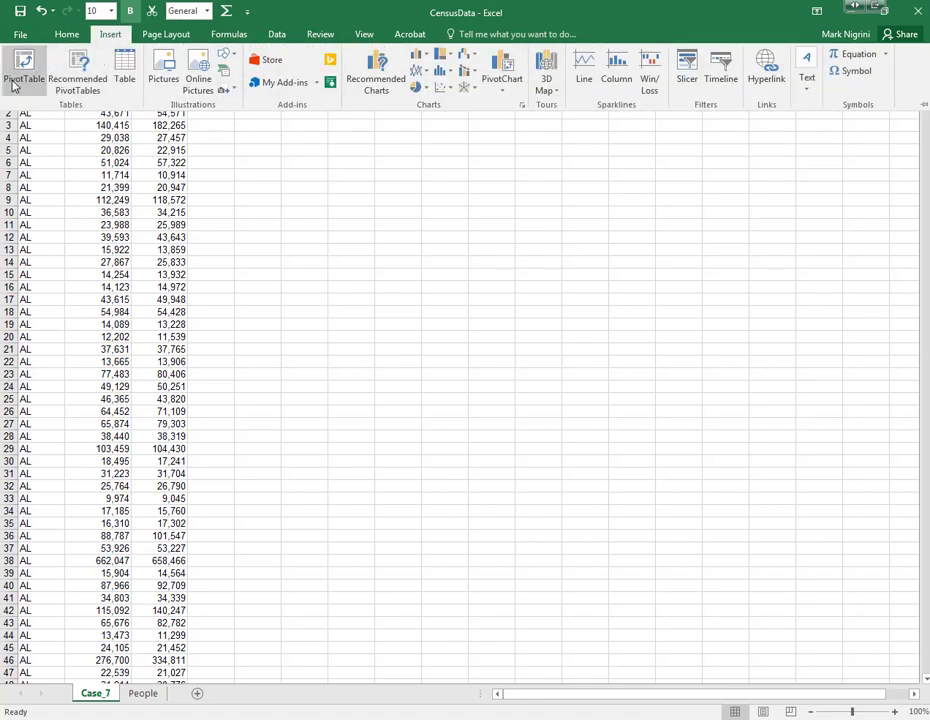
click(14, 86)
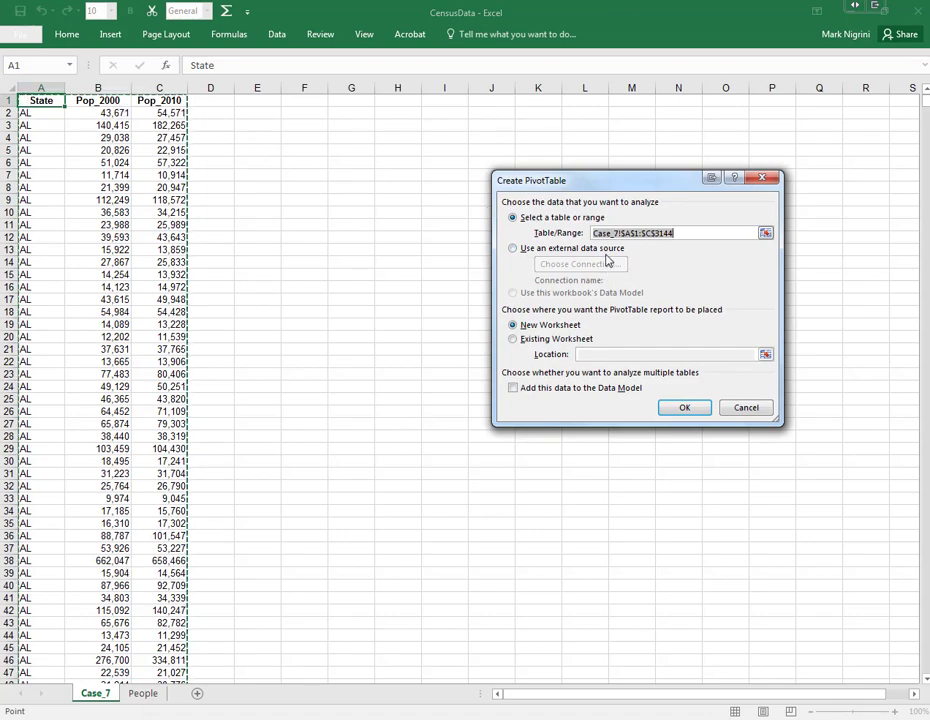
click(684, 409)
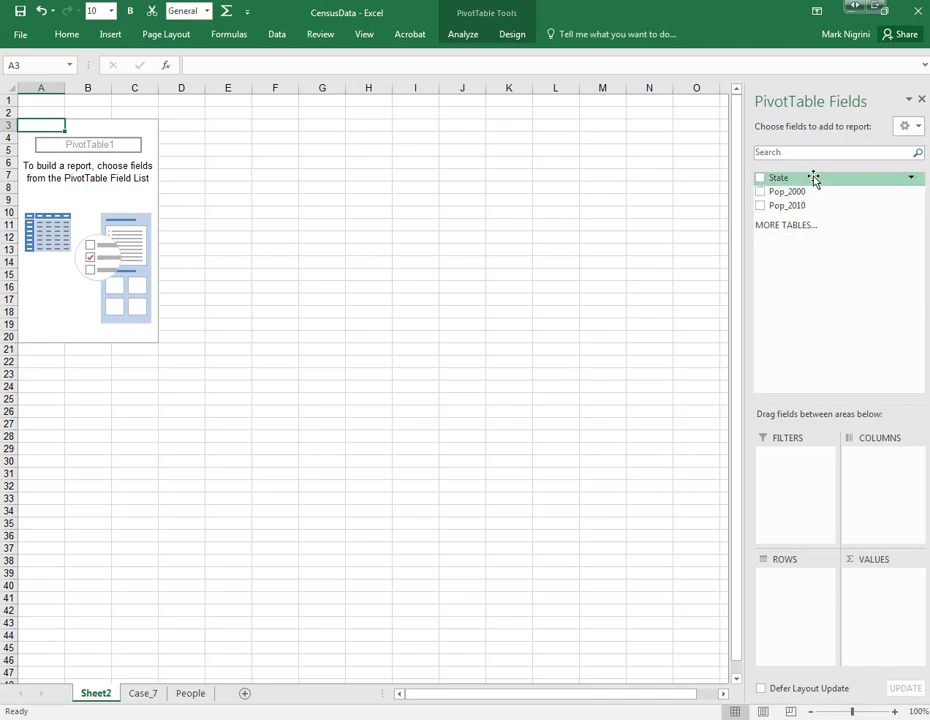
Step: Set State as the PivotTable rows, sum Pop_2000 and Pop_2010 as values, and inspect the AK row
drag(813, 180, 801, 603)
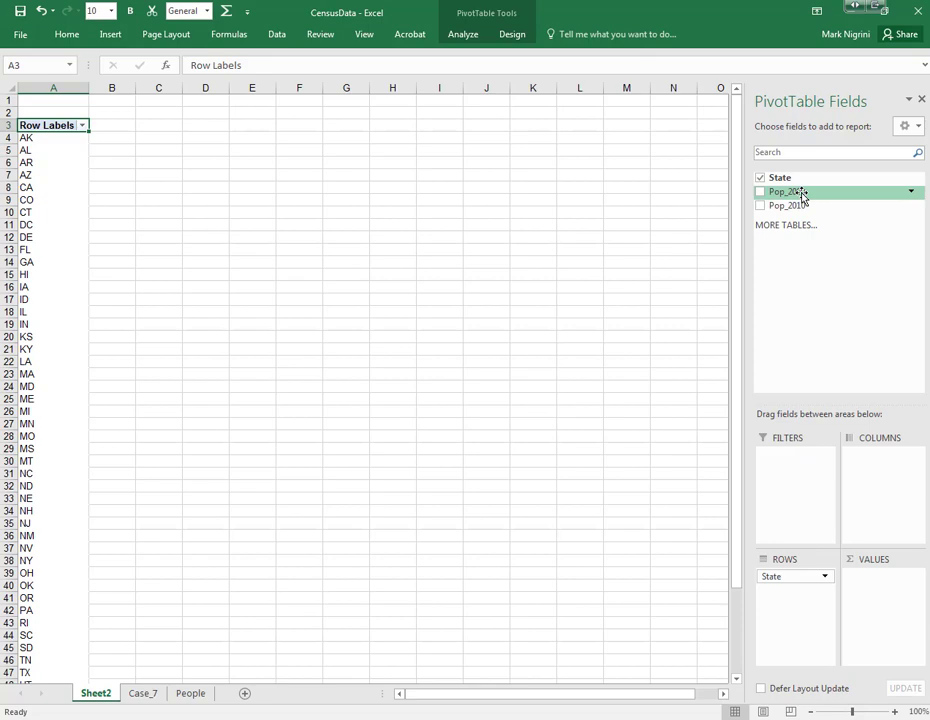
drag(802, 197, 899, 591)
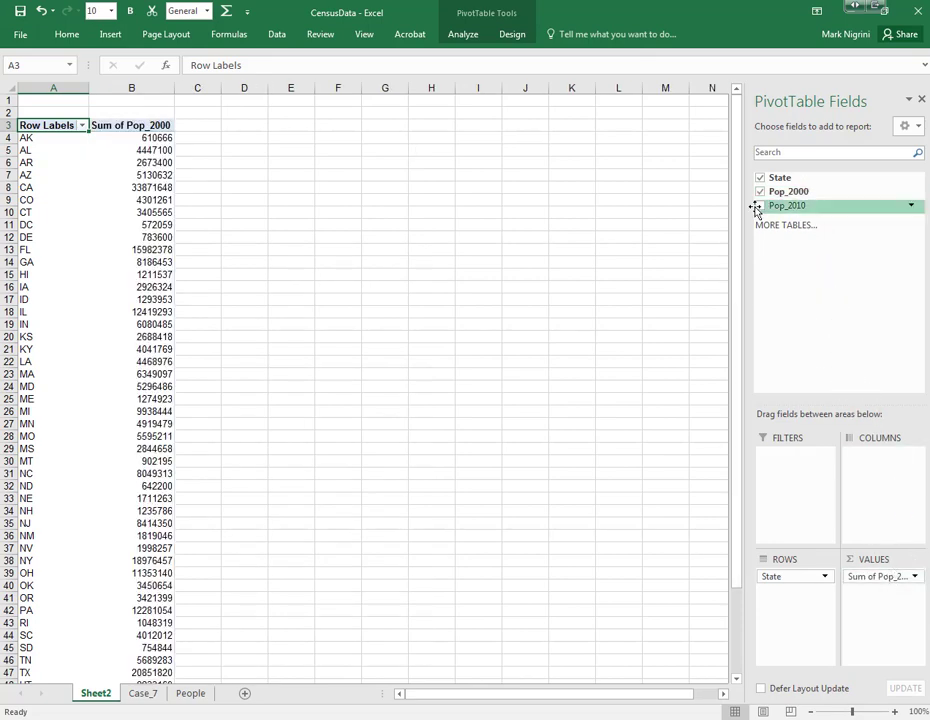
drag(792, 212, 882, 596)
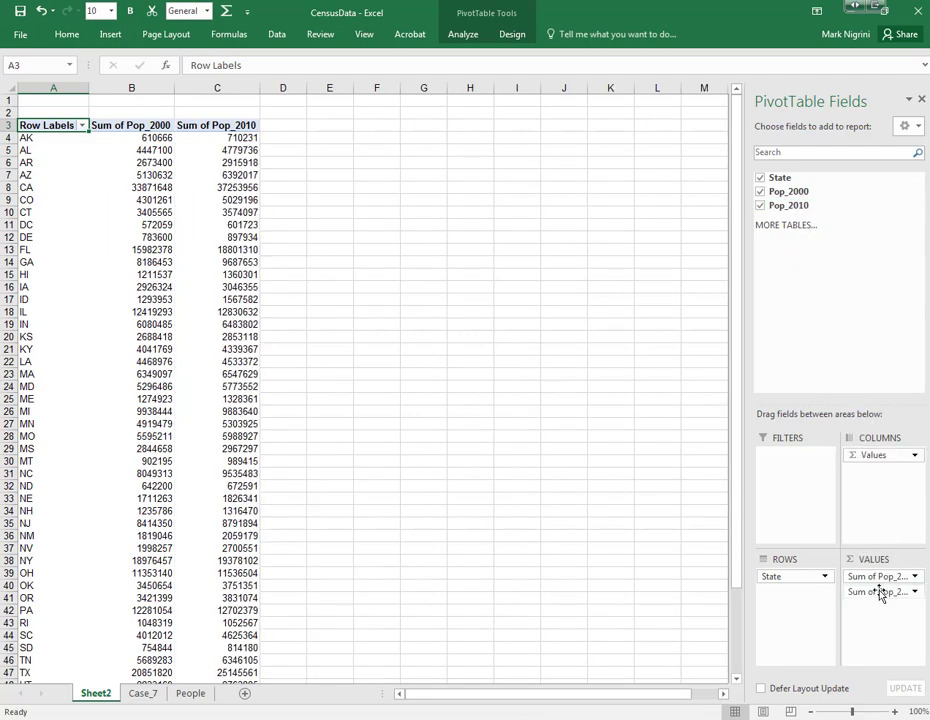
click(42, 139)
click(130, 135)
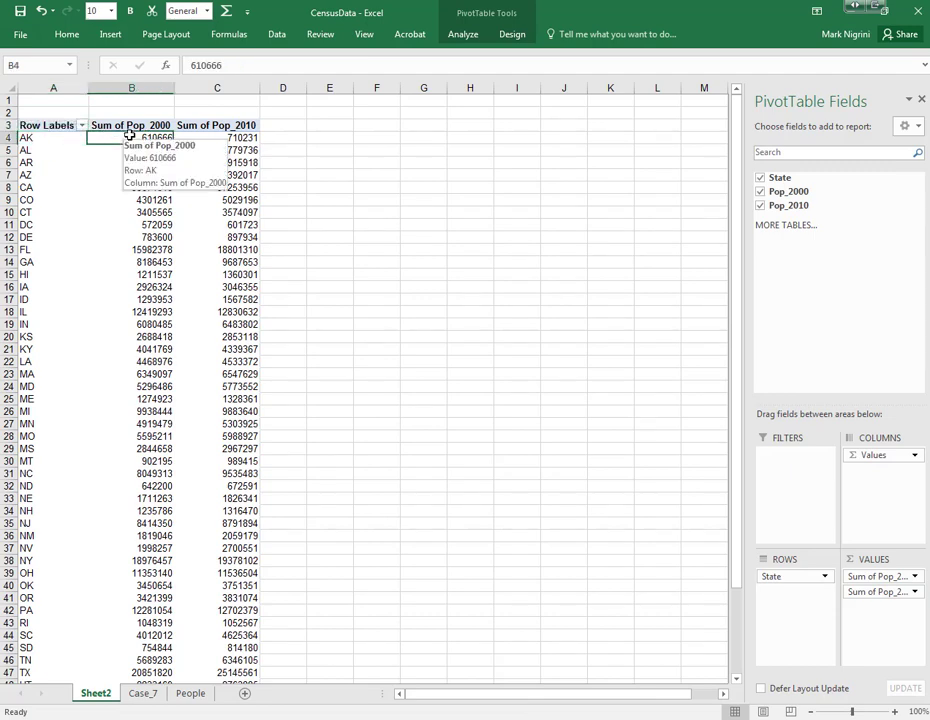
click(245, 137)
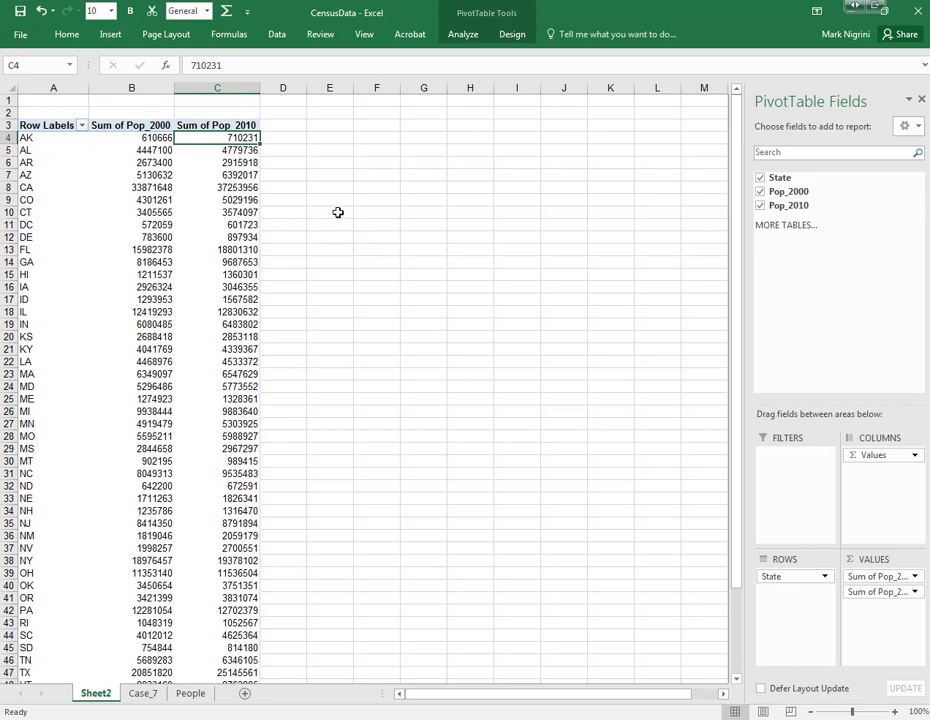
Step: Enter the column headings Sate, Pop2000 and Pop2010 in cells E3 through G3, beside the PivotTable
click(334, 127)
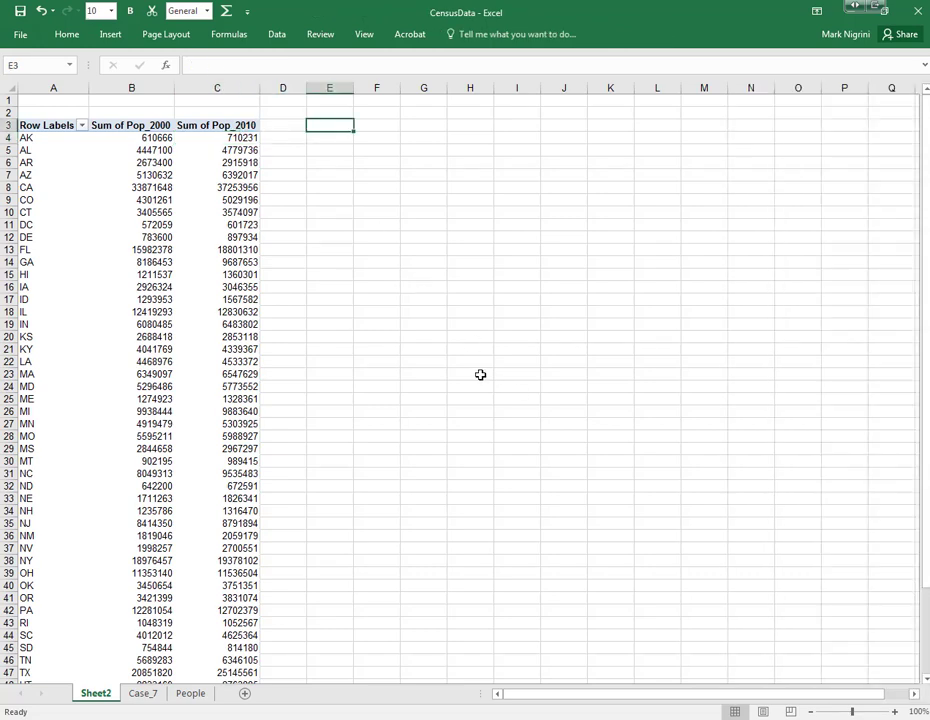
text(Sate)
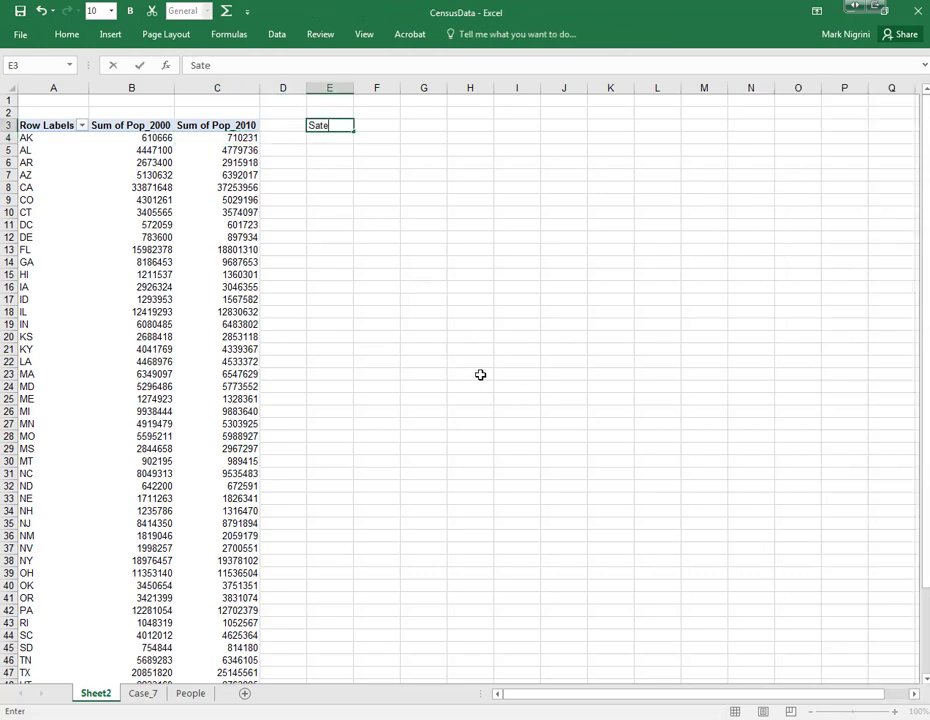
key(Tab)
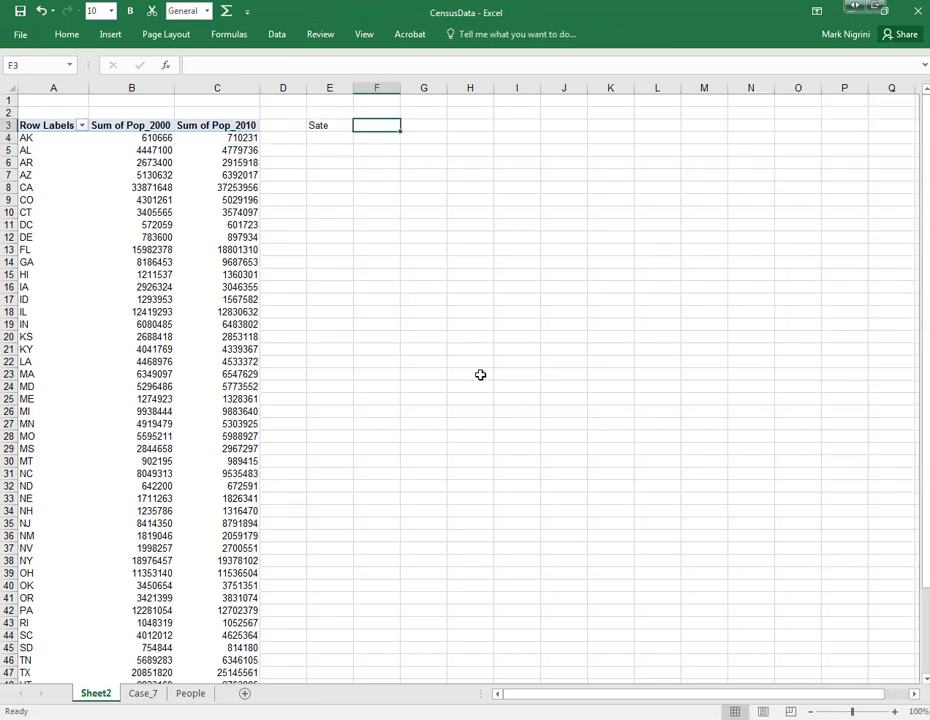
text(Pop)
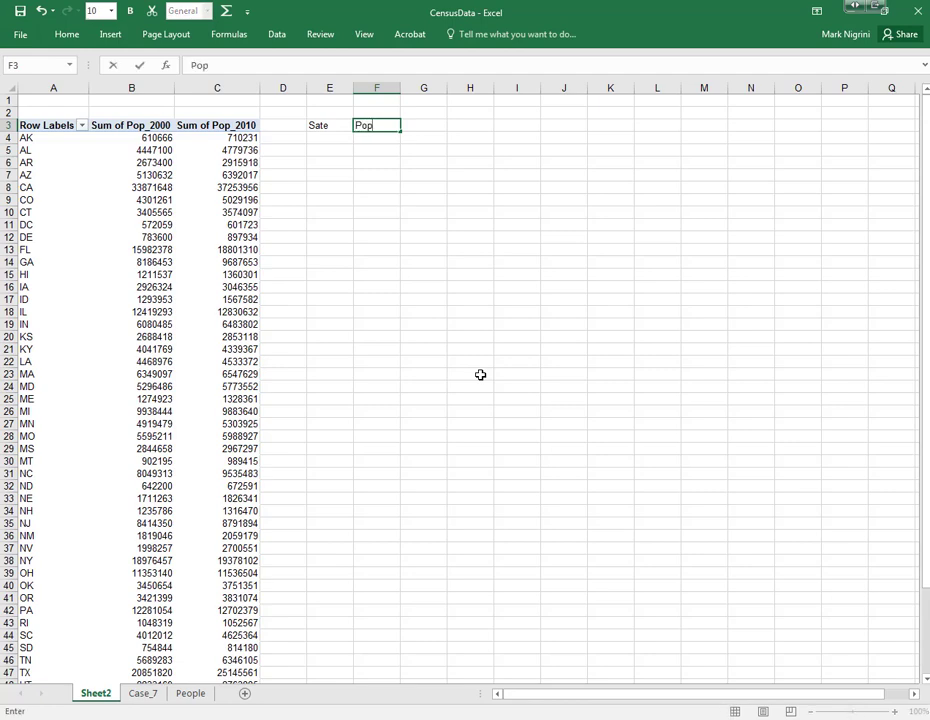
text(2000)
key(Tab)
text(Pop201)
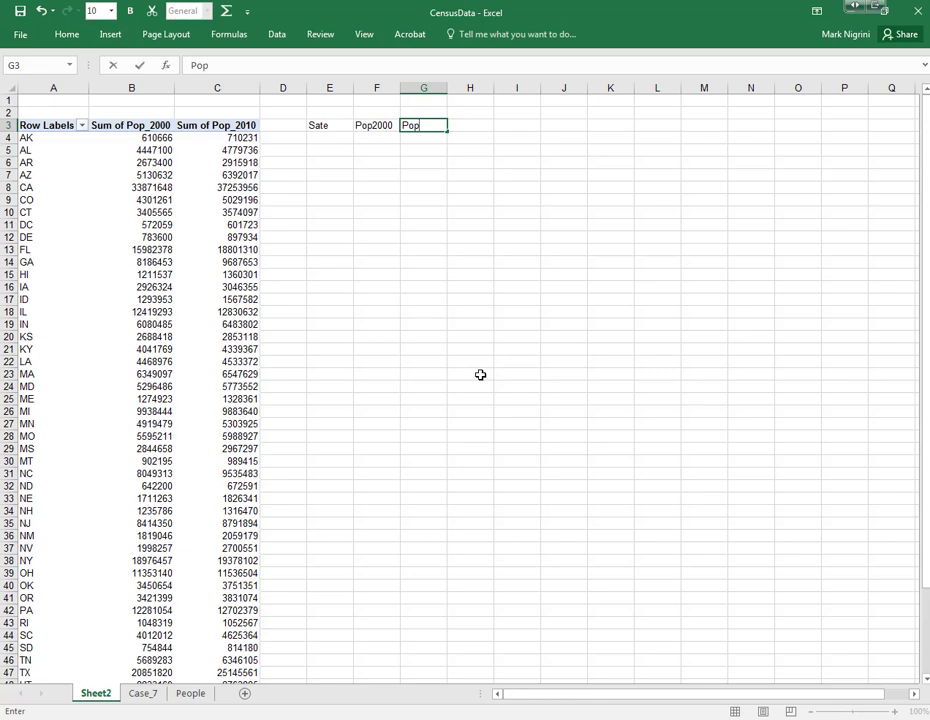
key(Return)
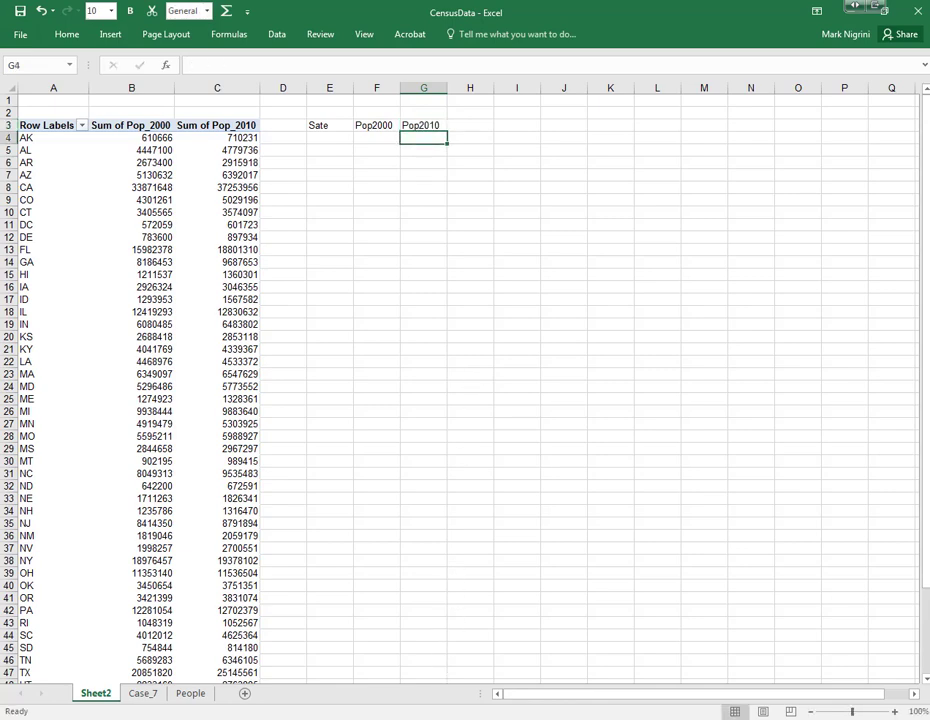
Step: Check the sample solution in the Acct582_Case7 Word document, then return to Excel and correct the heading in E3 to State
click(452, 675)
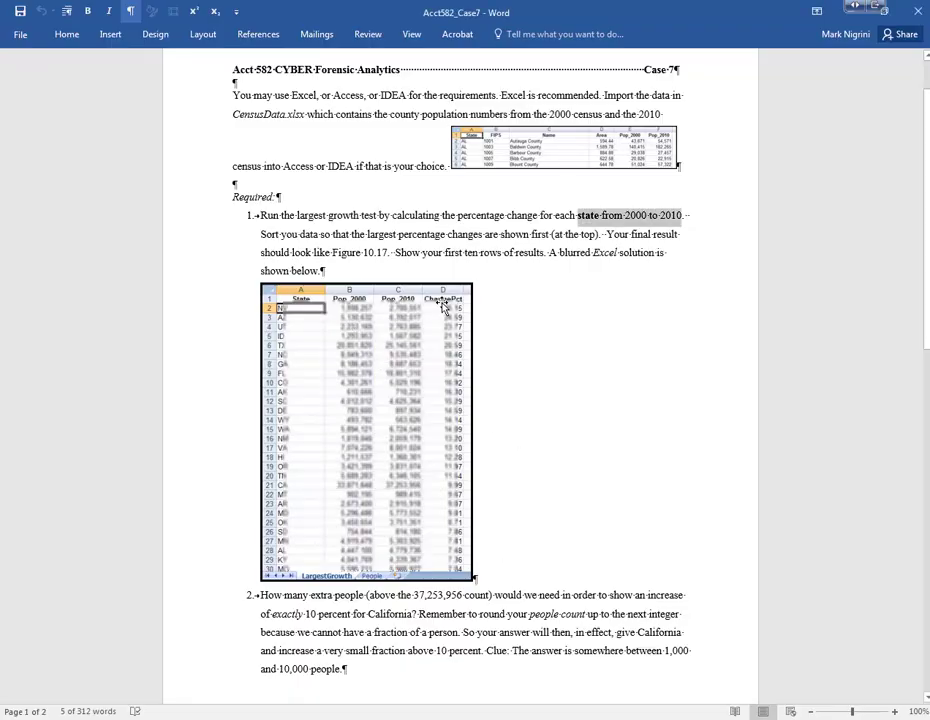
key(alt+Tab)
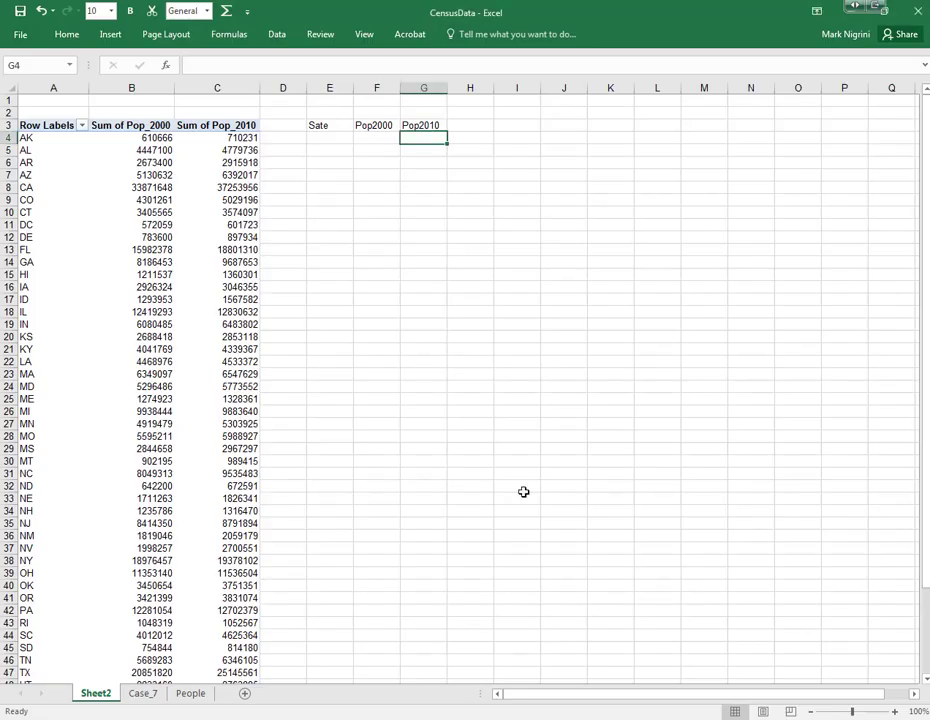
click(328, 126)
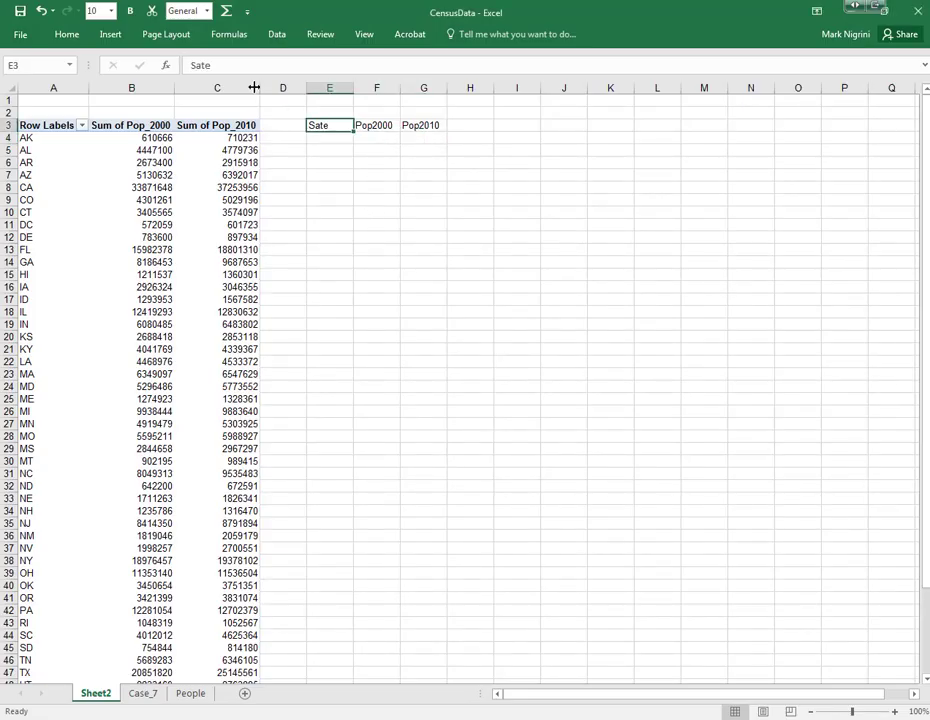
click(197, 65)
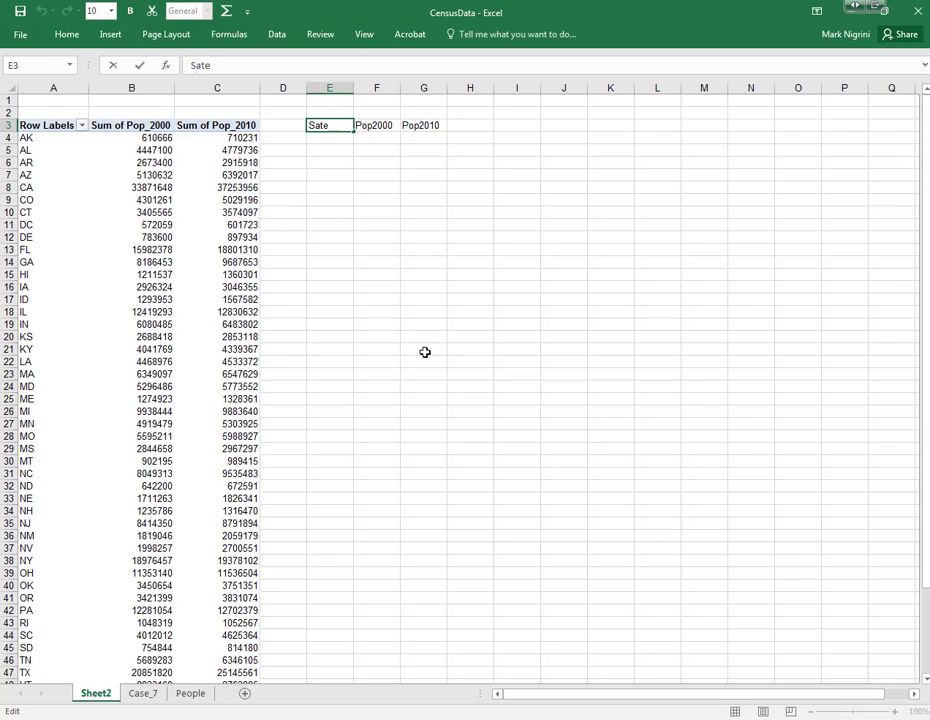
text(t)
key(Return)
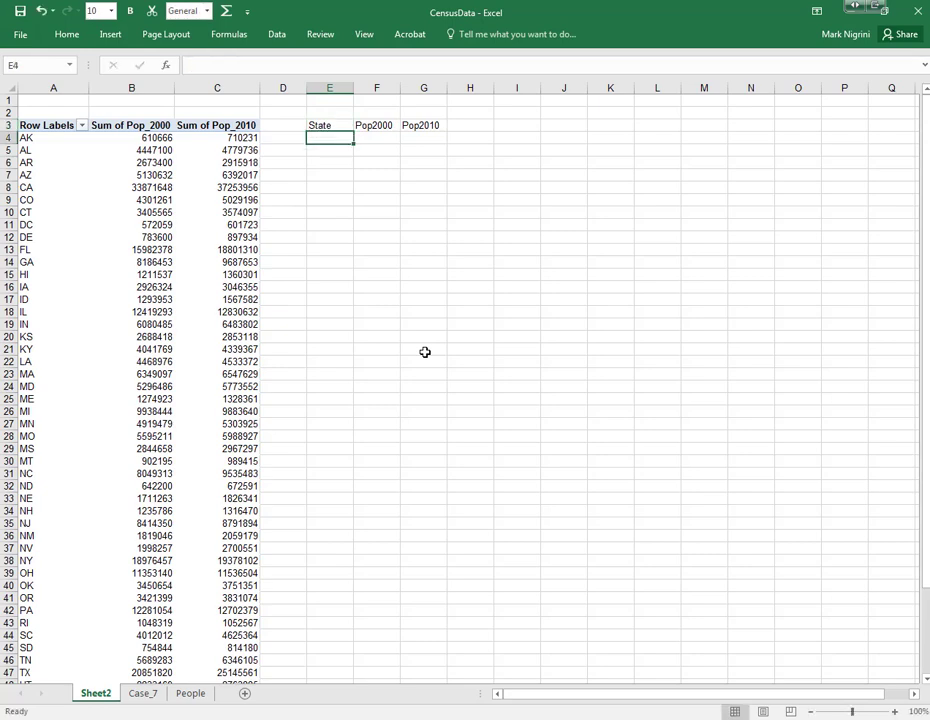
Step: Set the width of columns E through G to 12
drag(343, 88, 410, 99)
right_click(338, 86)
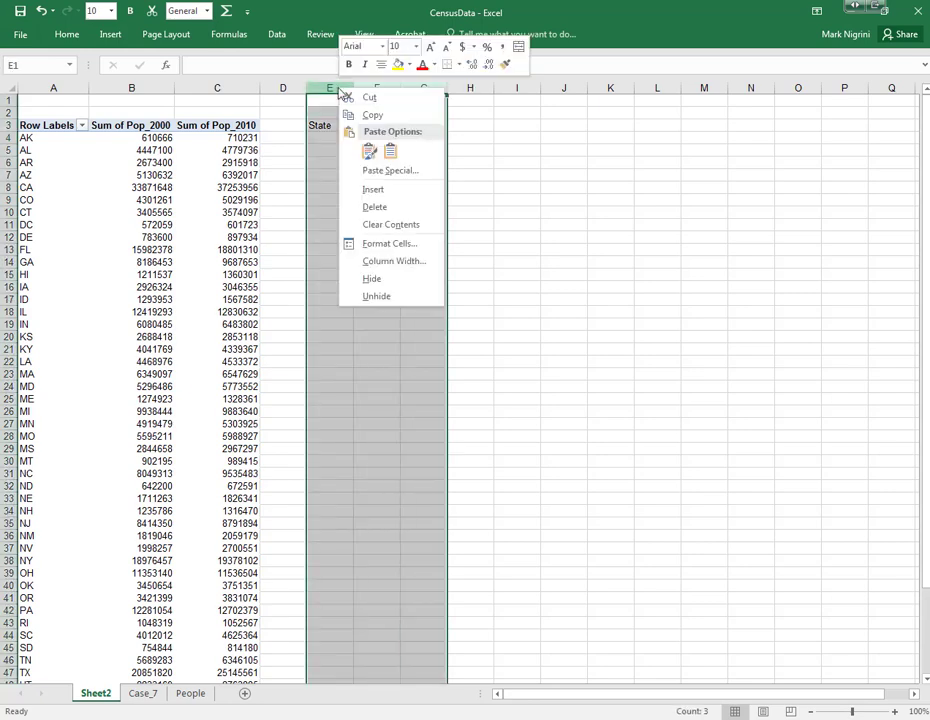
click(393, 261)
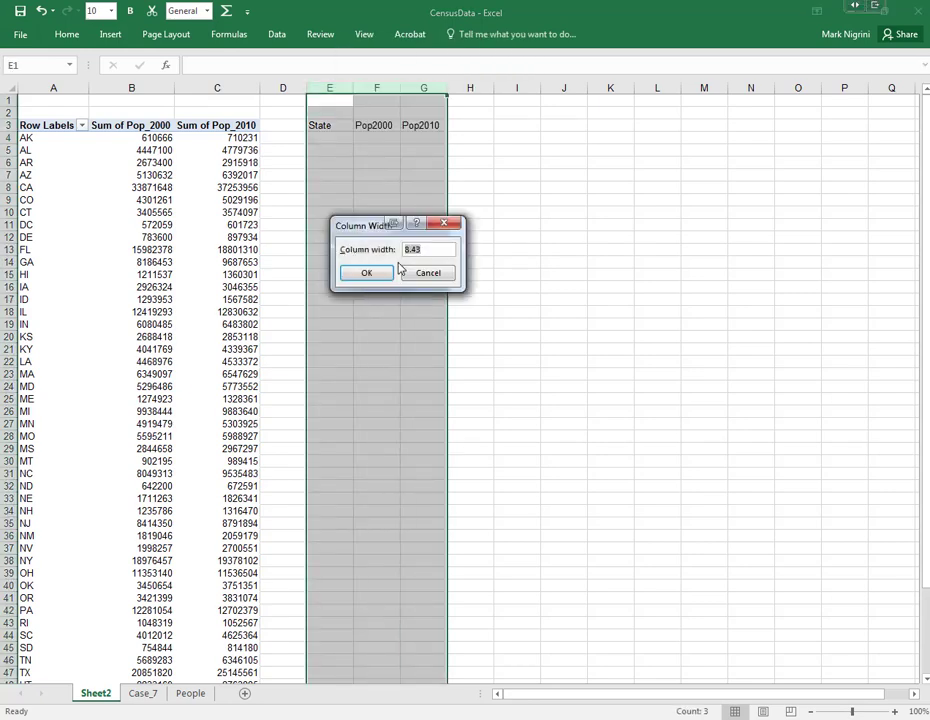
text(12)
click(368, 274)
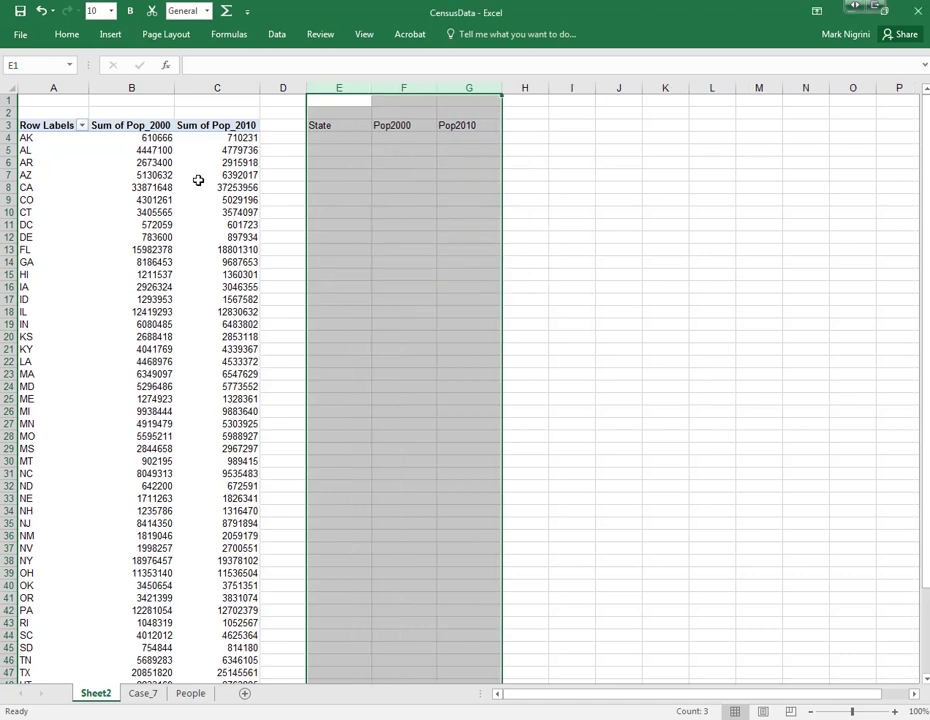
Step: Enter the formula =A4 in cell E4 and fill it across to G4
click(337, 139)
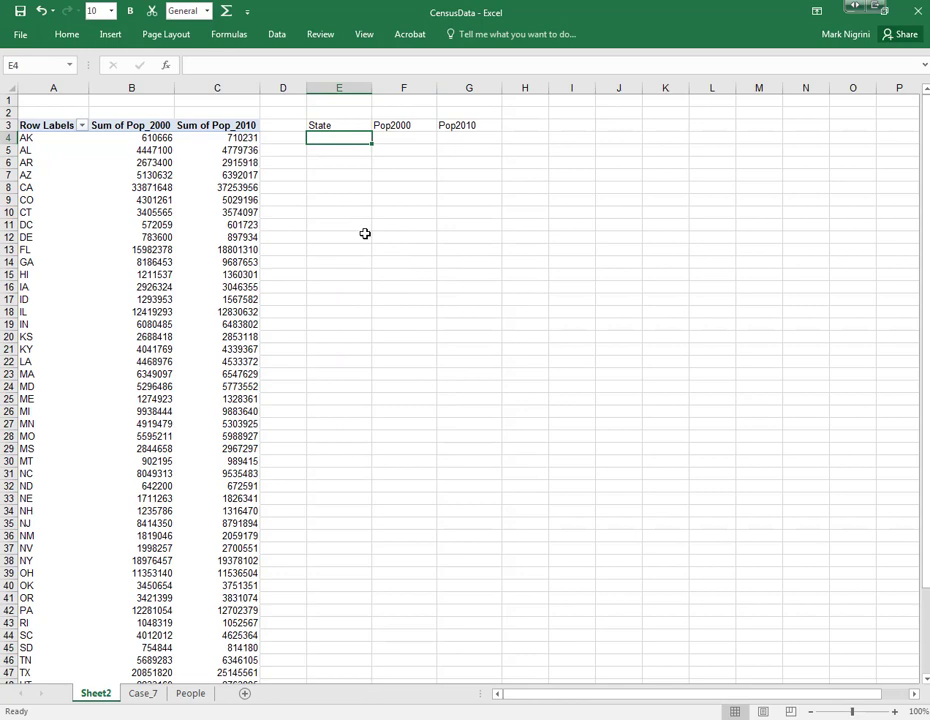
text(=)
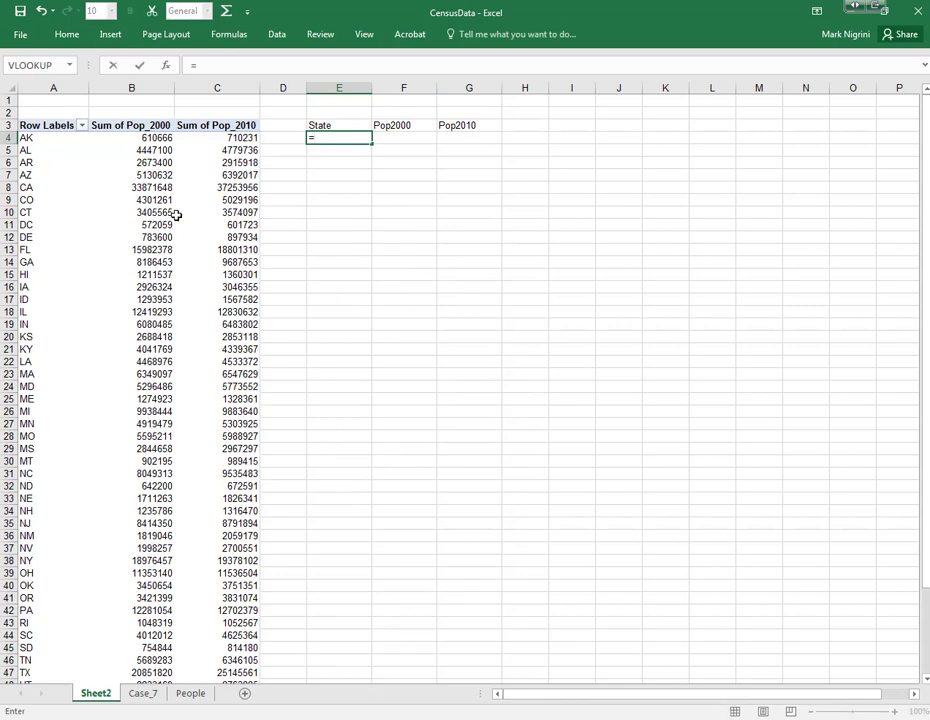
text(A4)
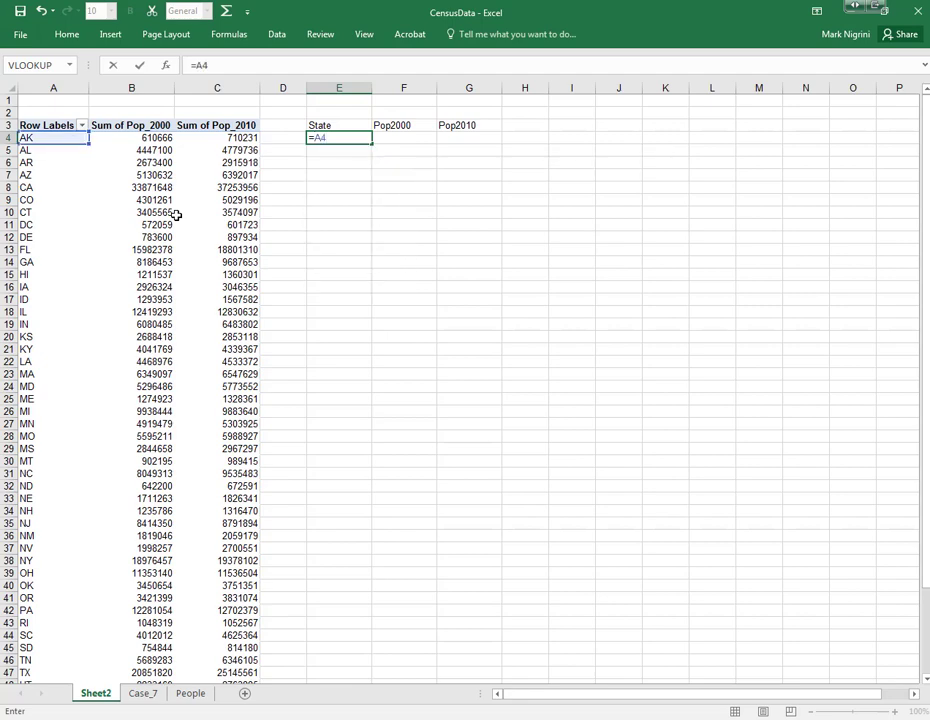
key(Return)
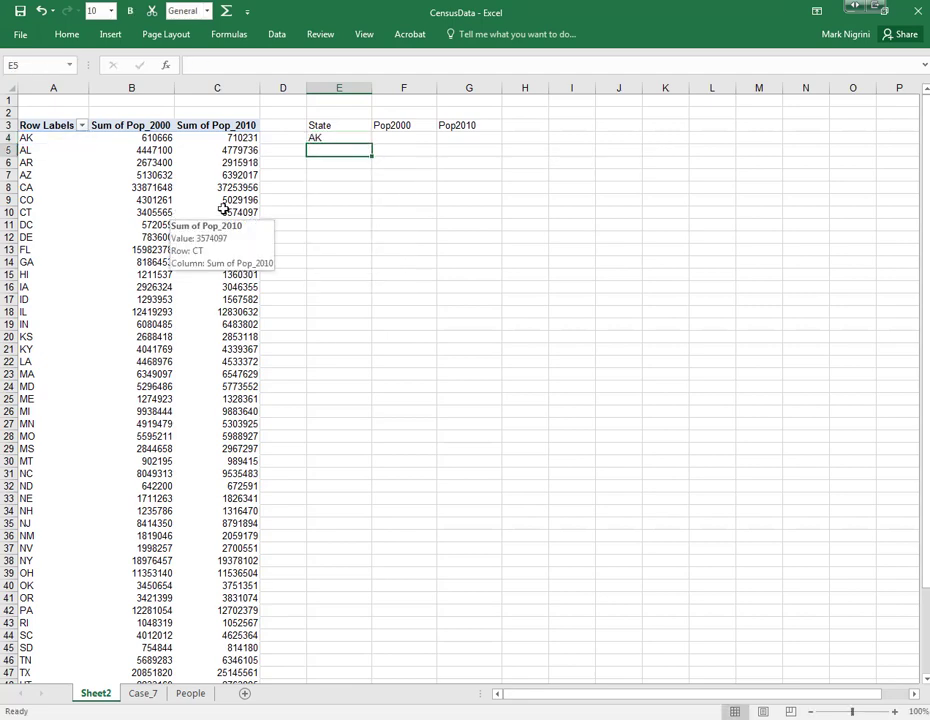
click(387, 137)
click(340, 138)
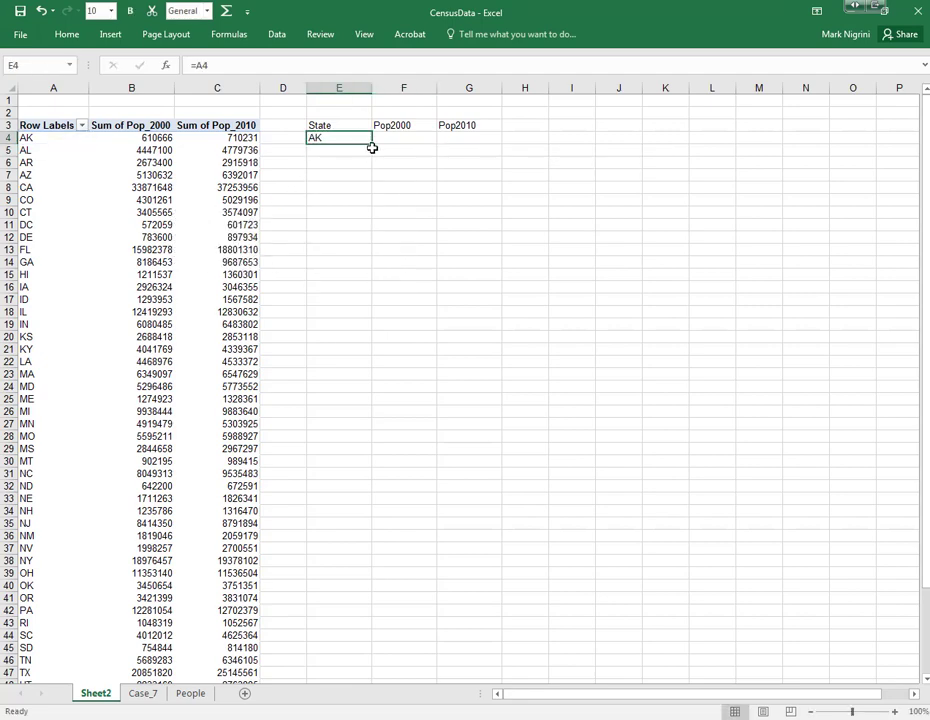
drag(371, 144, 475, 148)
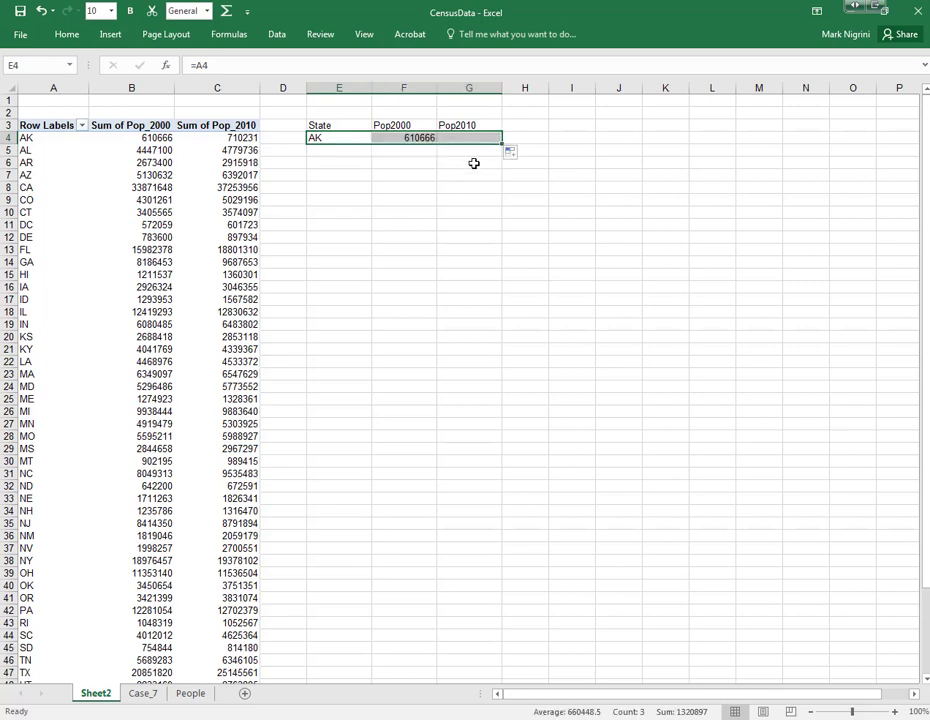
click(475, 153)
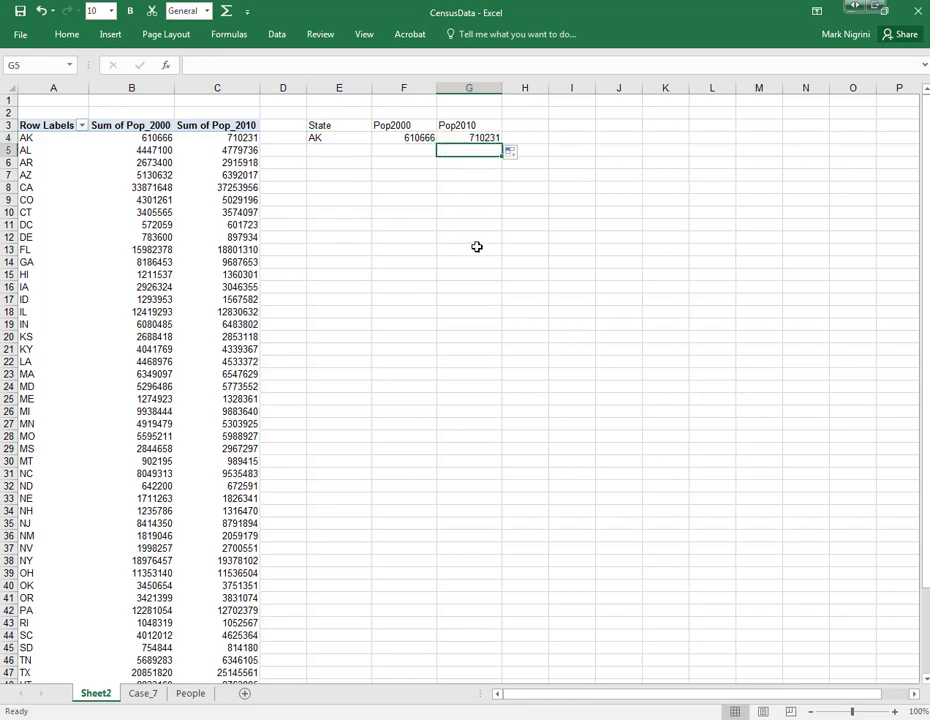
text(=)
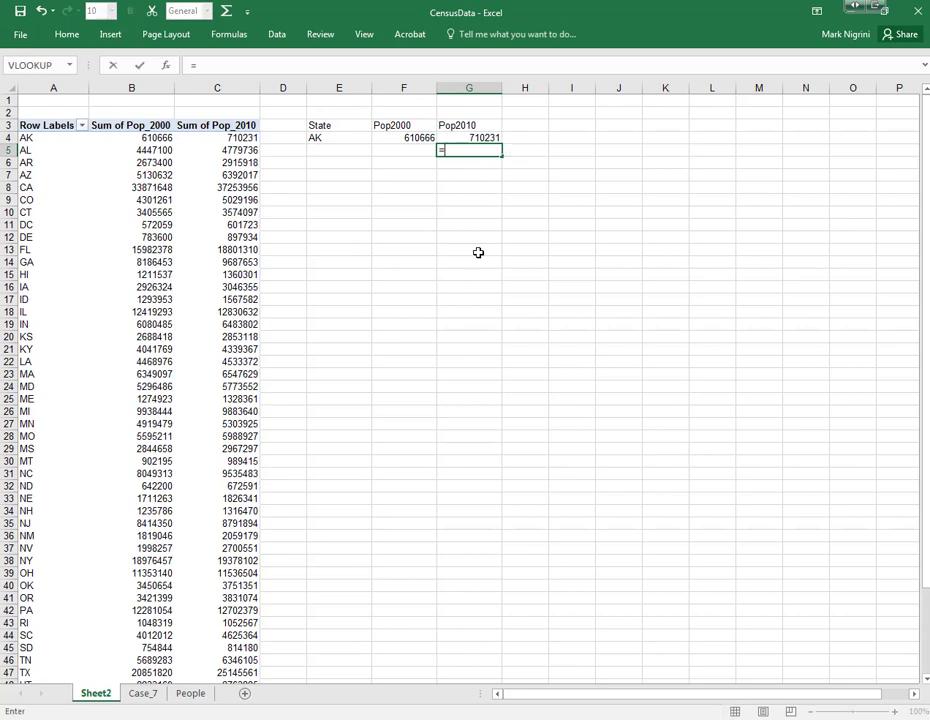
click(229, 150)
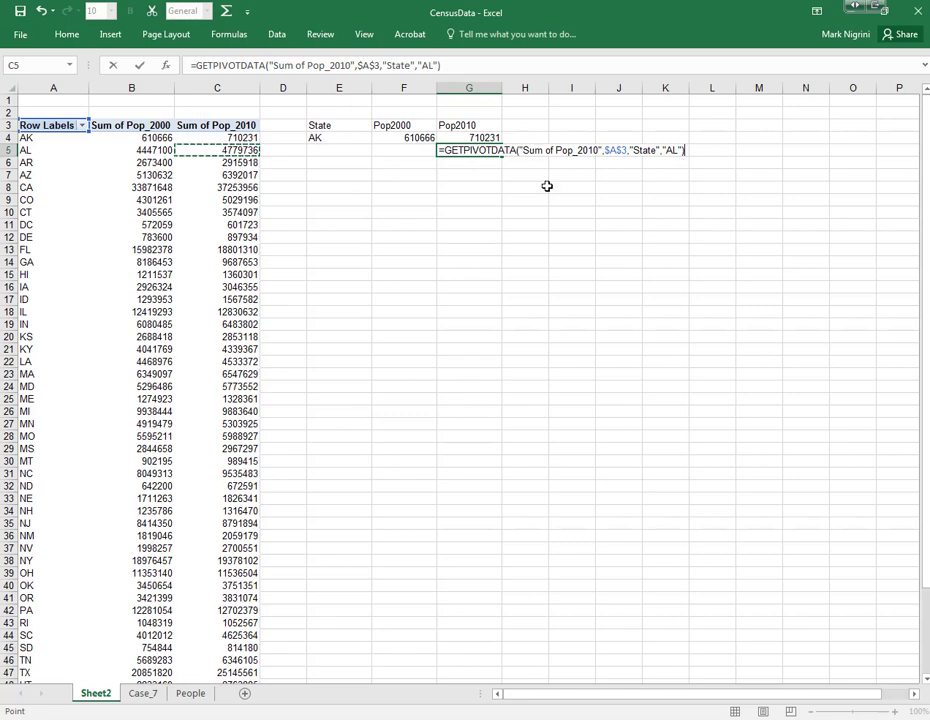
key(Escape)
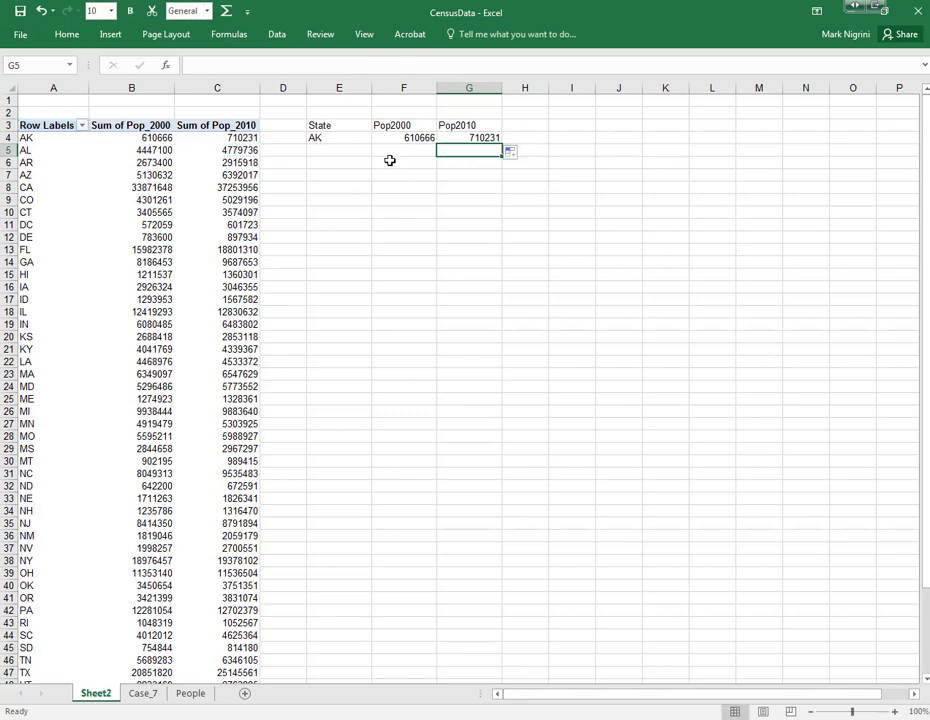
Step: Fill the formulas in E4:G4 down to row 54 so every state is covered, excluding the Grand Total row
click(342, 138)
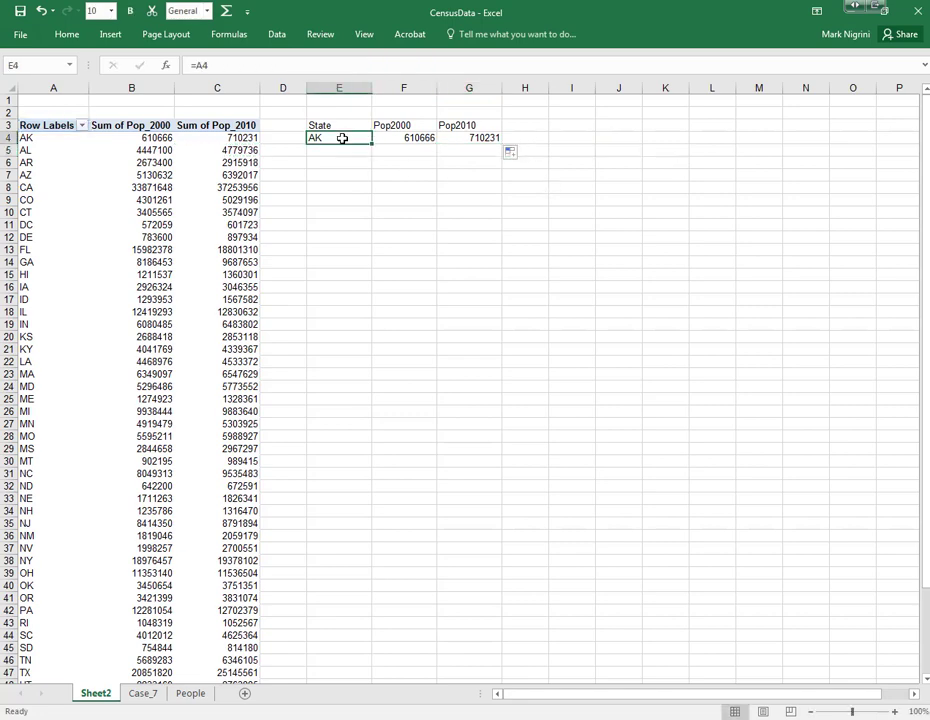
drag(357, 139, 417, 128)
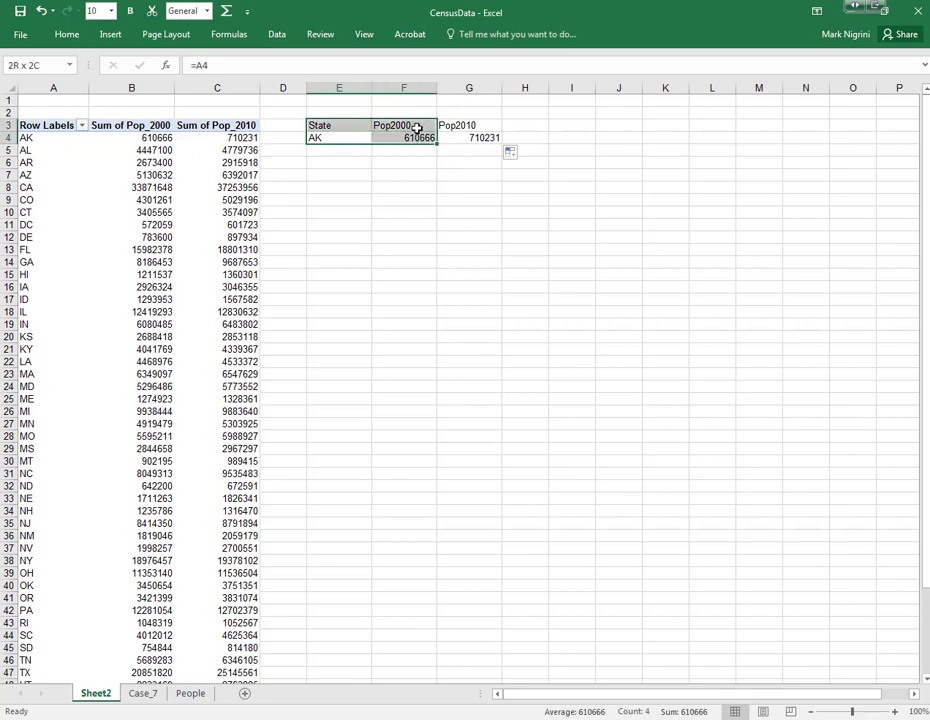
shift+click(485, 140)
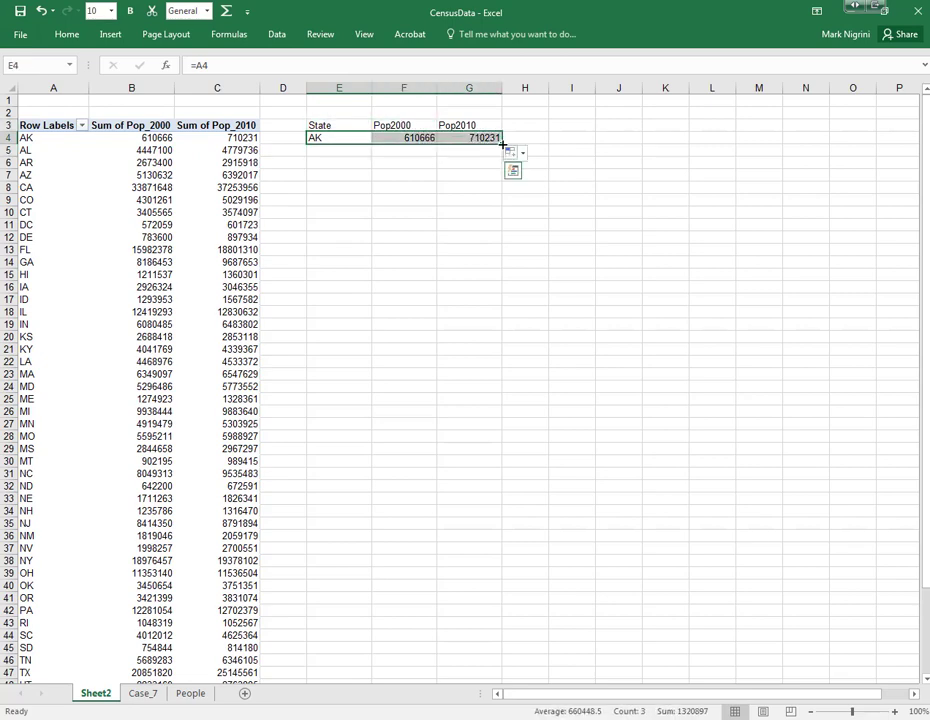
drag(502, 143, 514, 656)
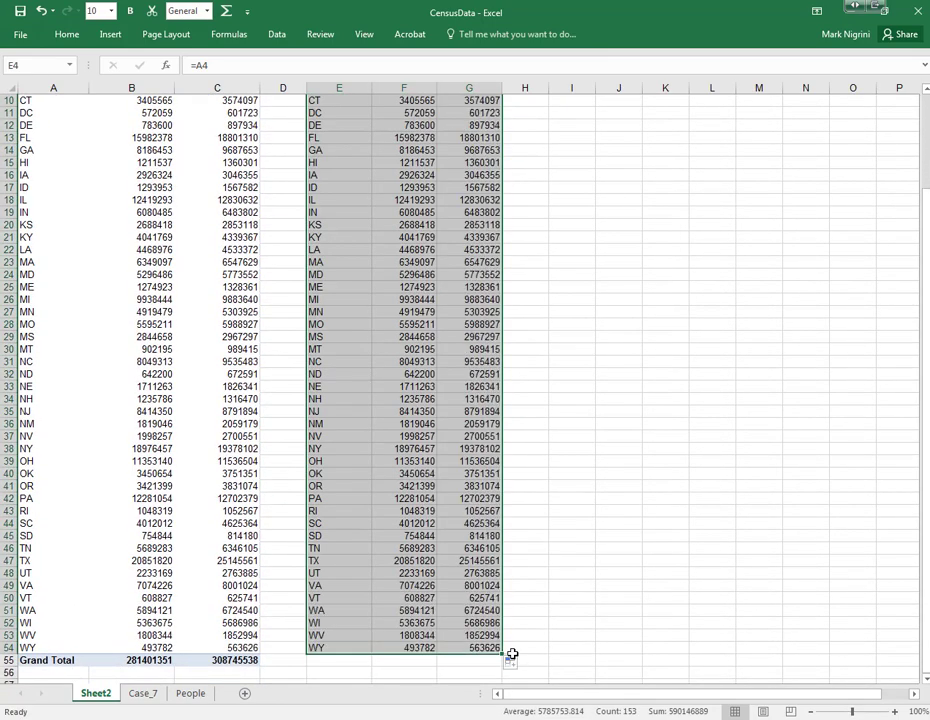
scroll(507, 505, up, 3)
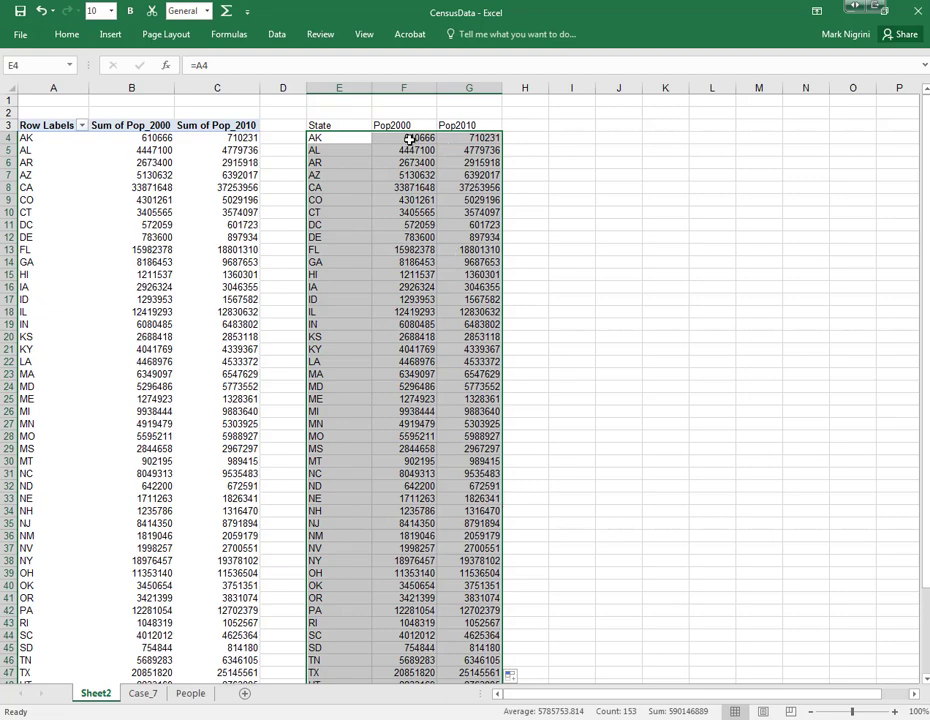
Step: Format the population values in F4:G54 as Number with the 1000 separator and 0 decimal places
drag(408, 140, 440, 636)
right_click(423, 362)
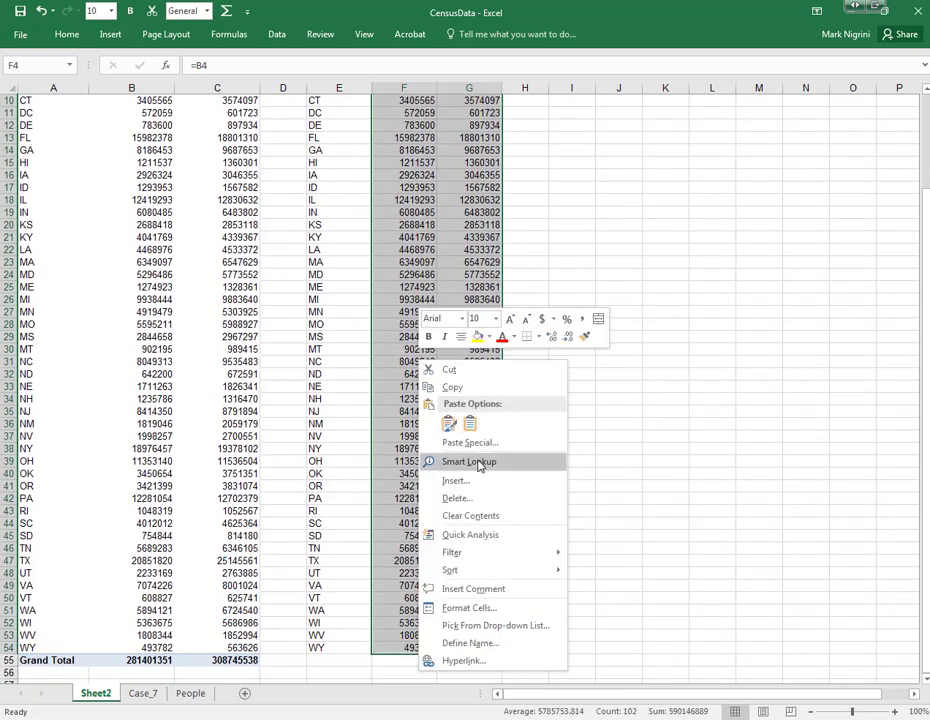
click(470, 608)
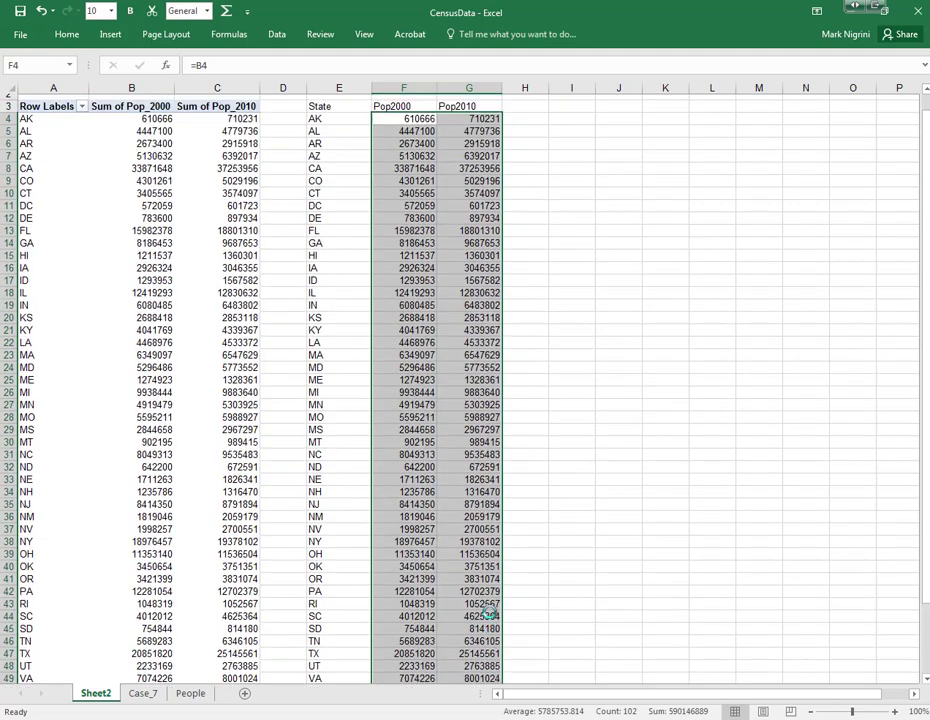
click(327, 452)
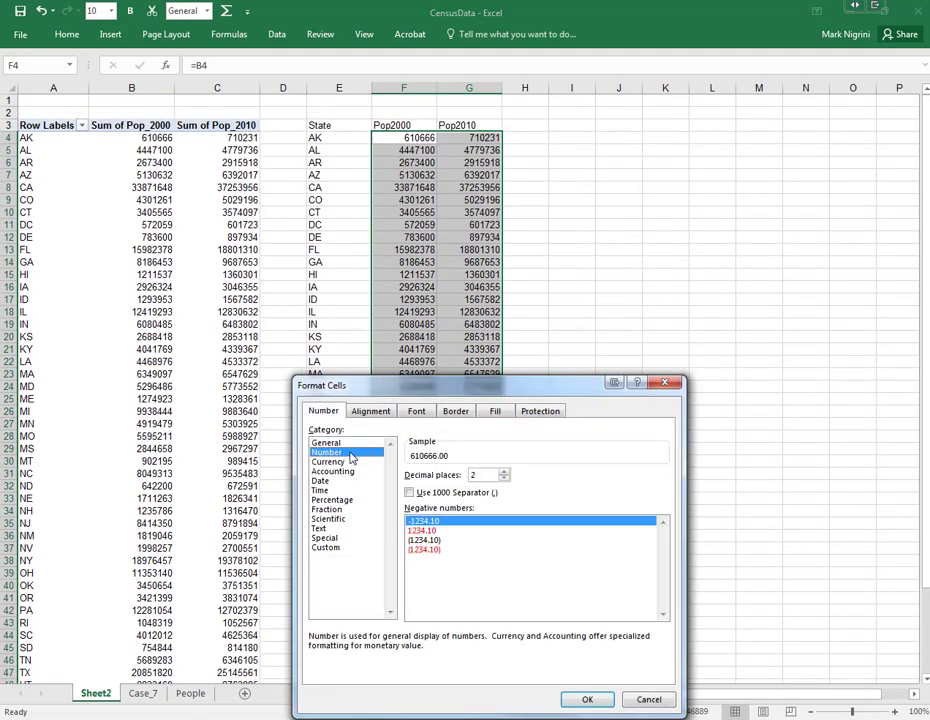
click(410, 493)
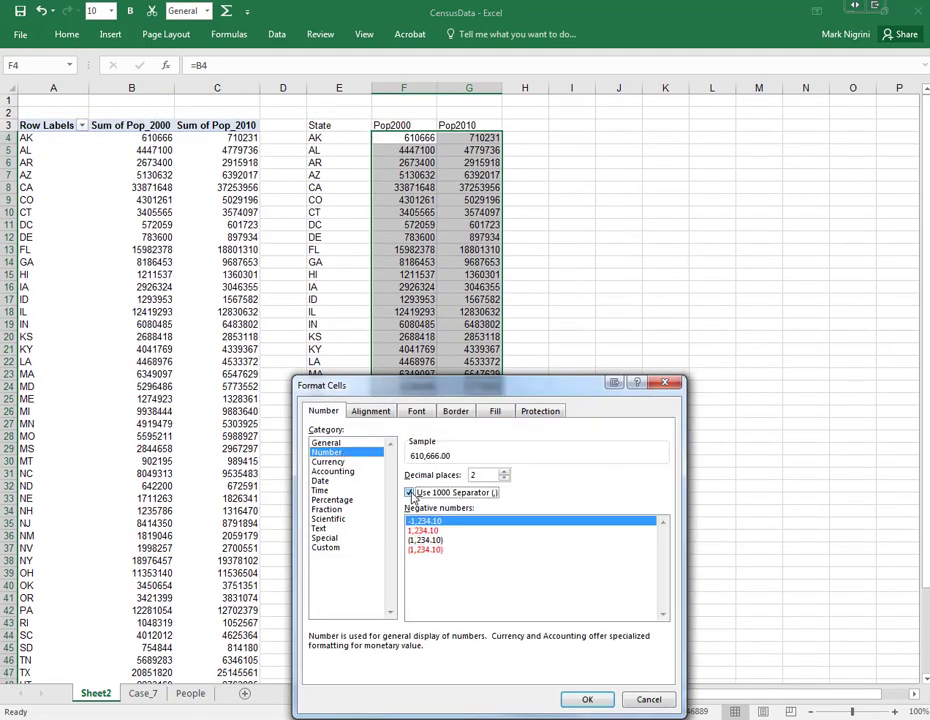
double_click(505, 479)
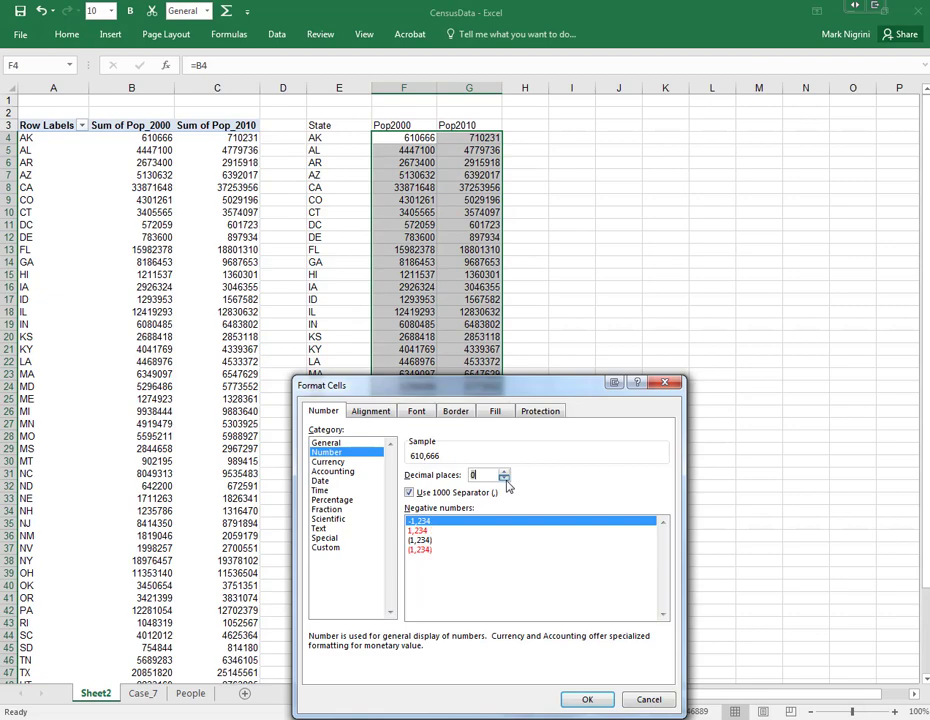
click(590, 699)
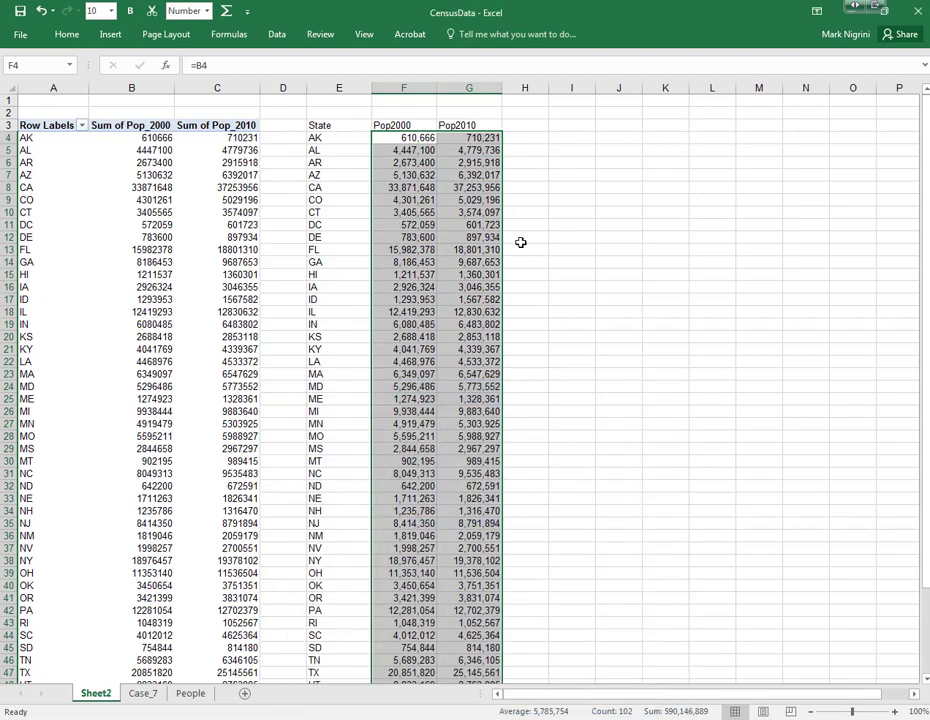
Step: Check the column headings in the Acct582_Case7 Word document, then enter the heading ChangePct in cell H3 of the Excel sheet
click(538, 125)
click(427, 719)
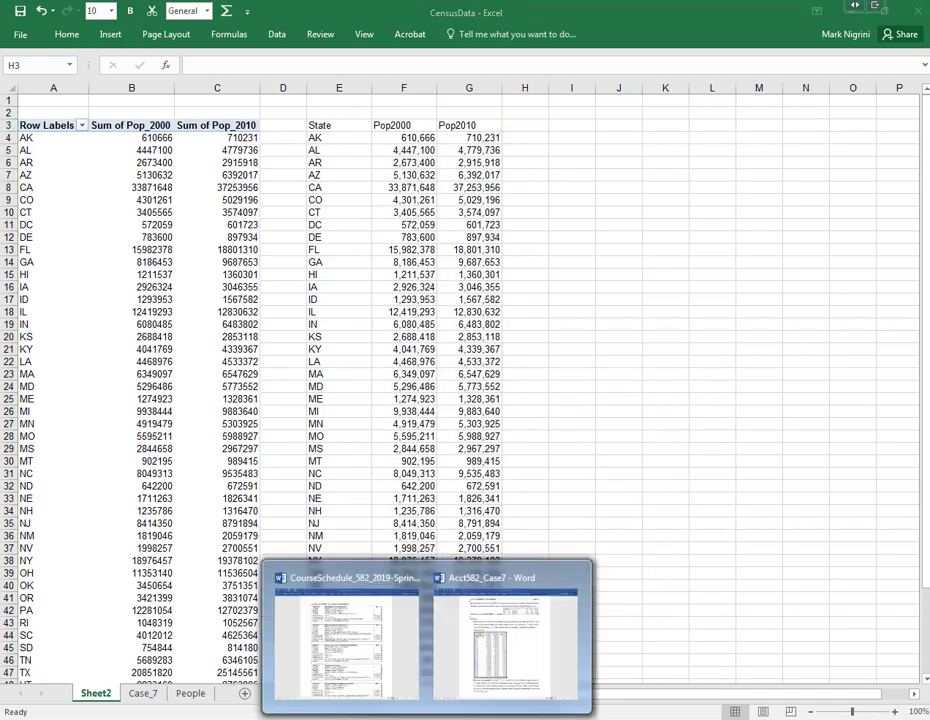
click(517, 690)
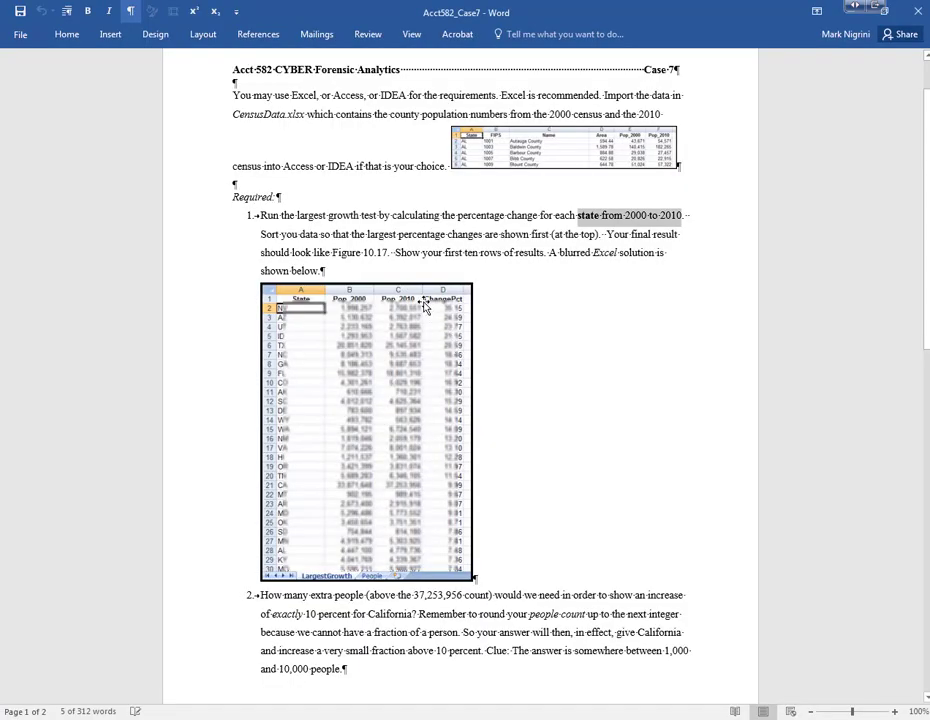
key(alt+Tab)
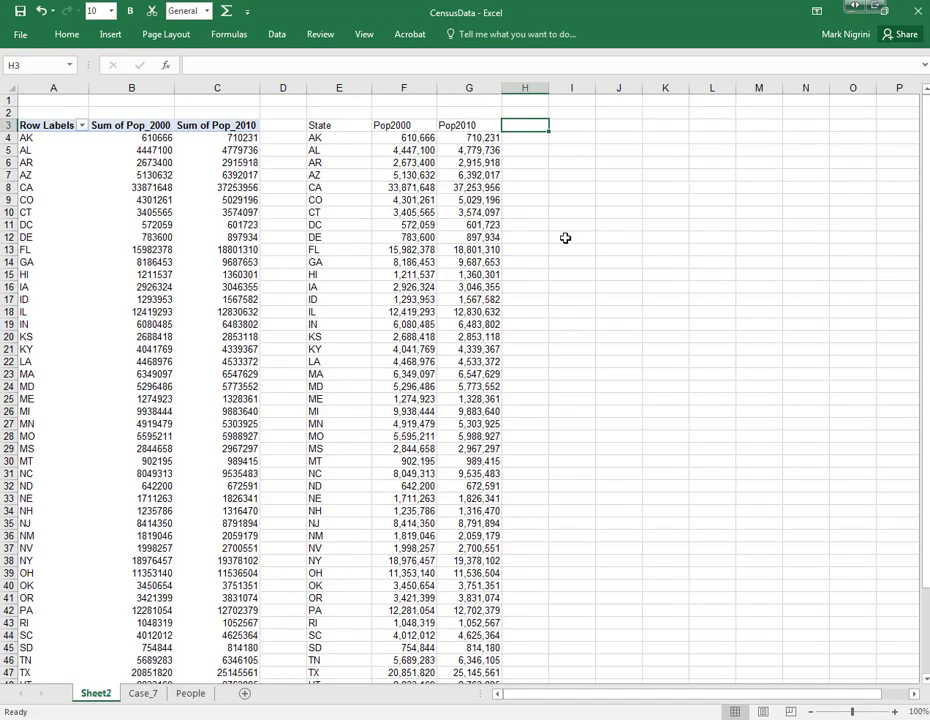
text(ChangePct)
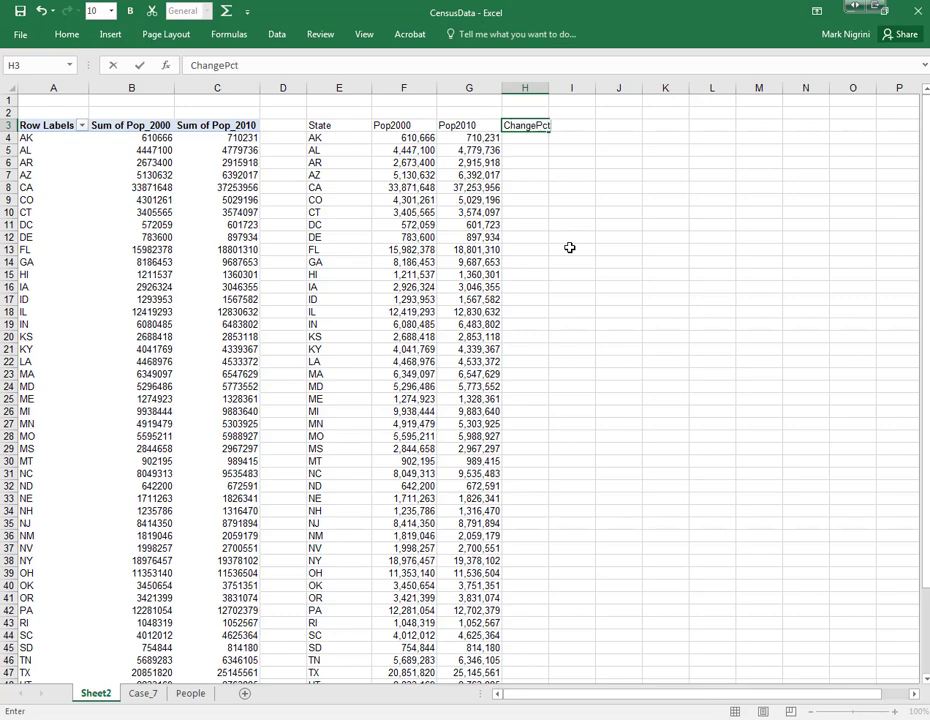
key(Return)
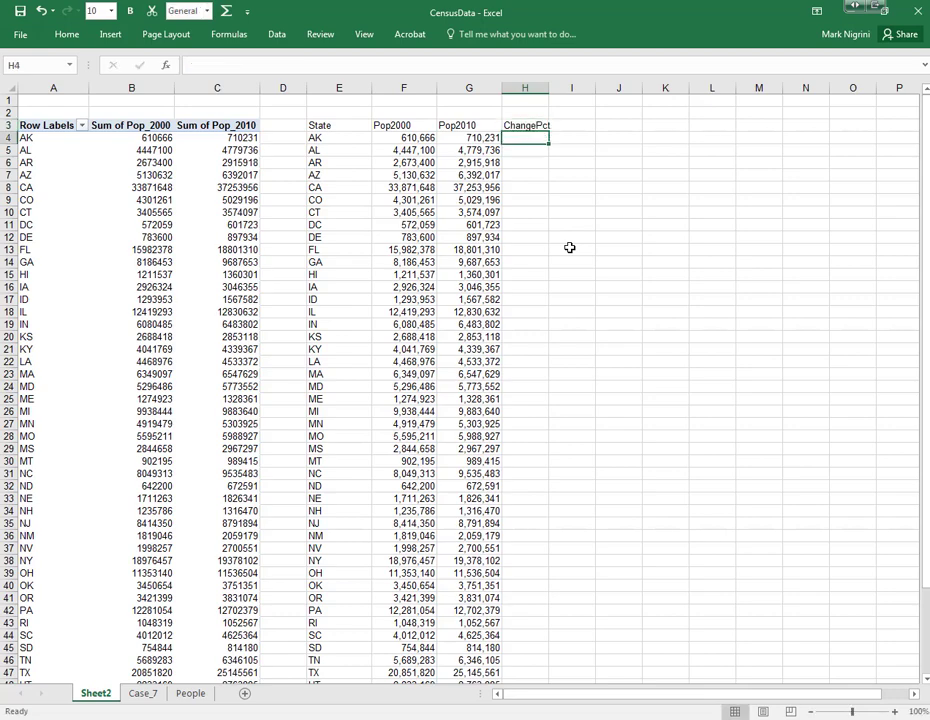
Step: Set the width of column H to 12
click(527, 88)
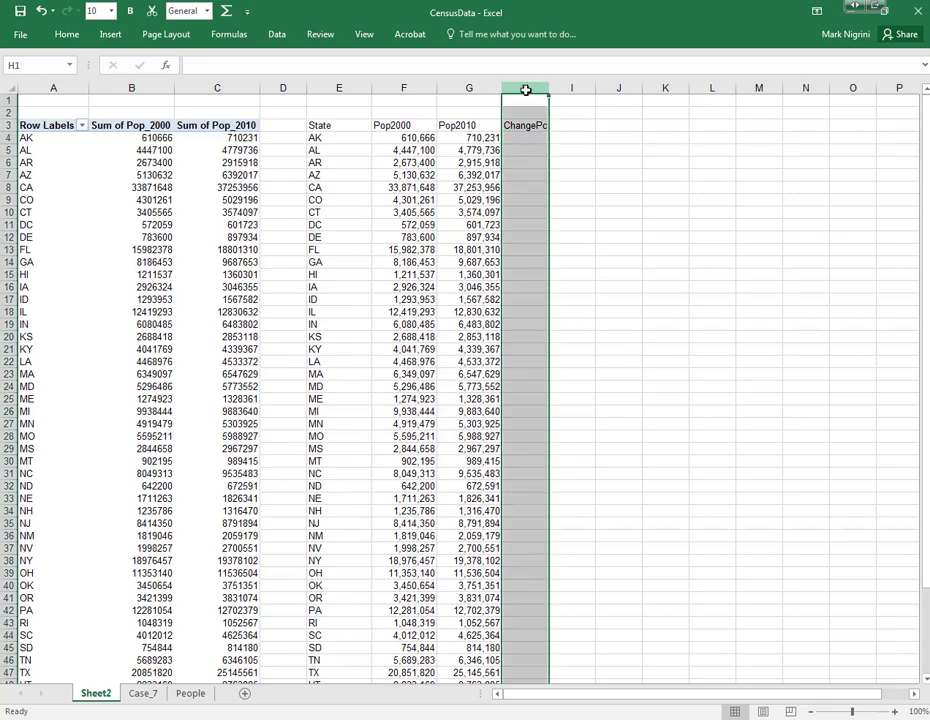
right_click(528, 89)
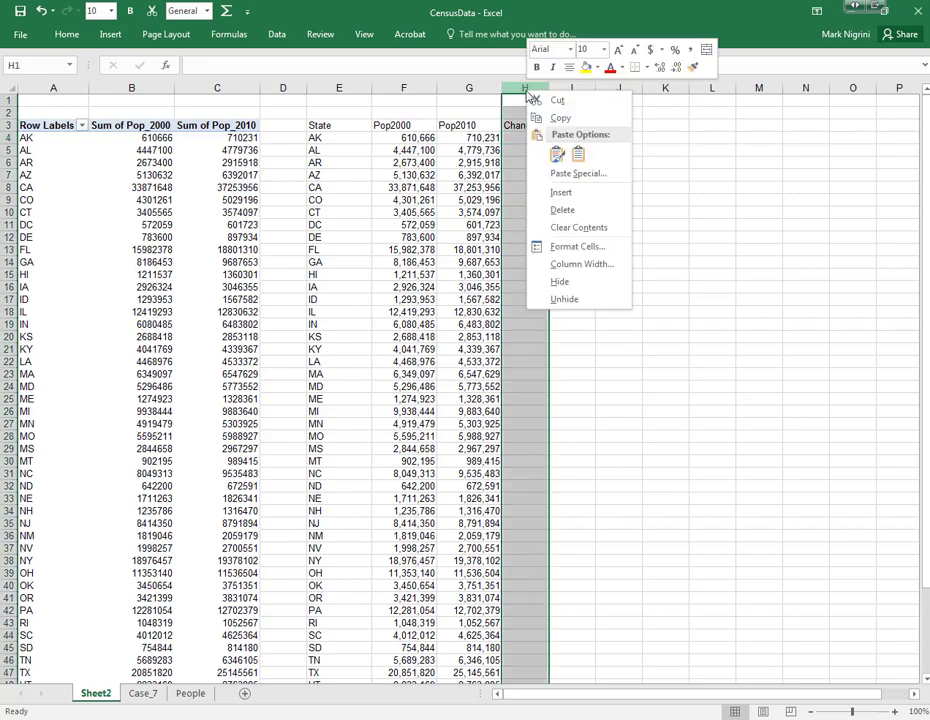
click(575, 246)
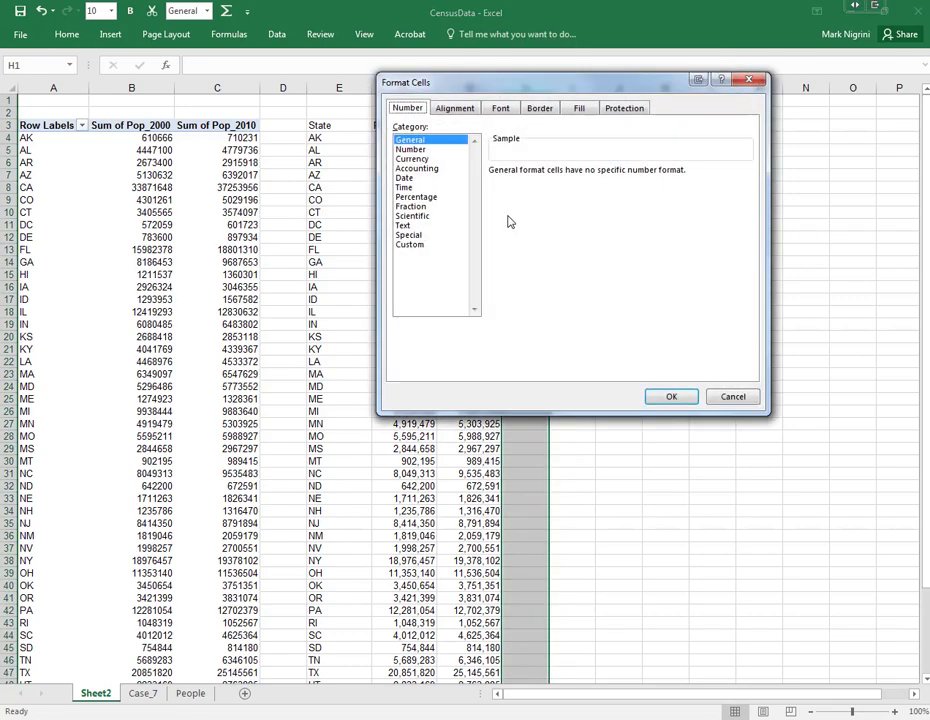
click(732, 397)
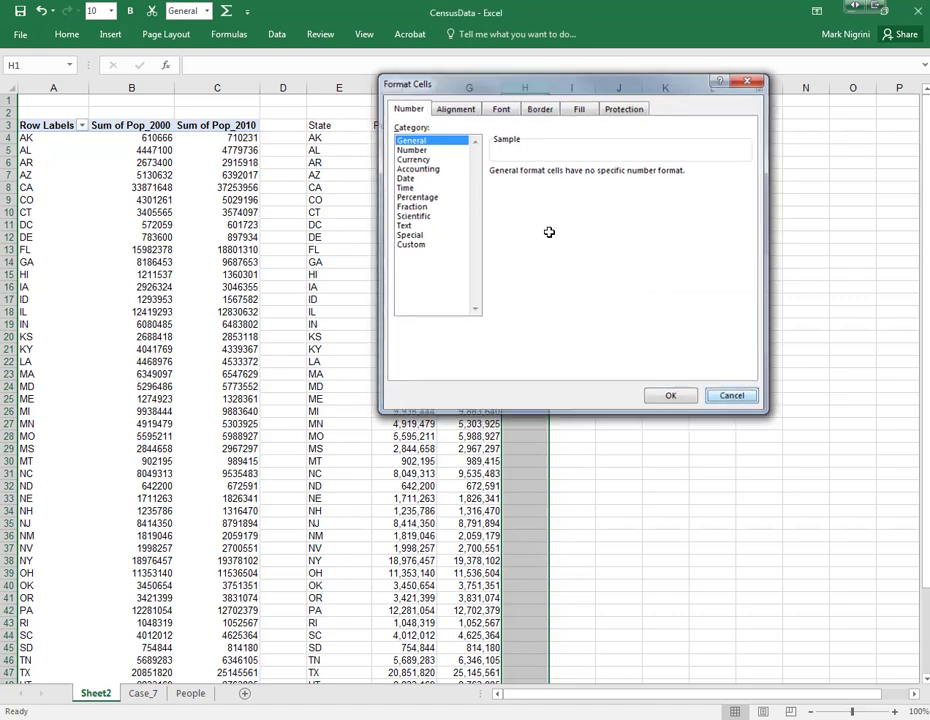
right_click(530, 90)
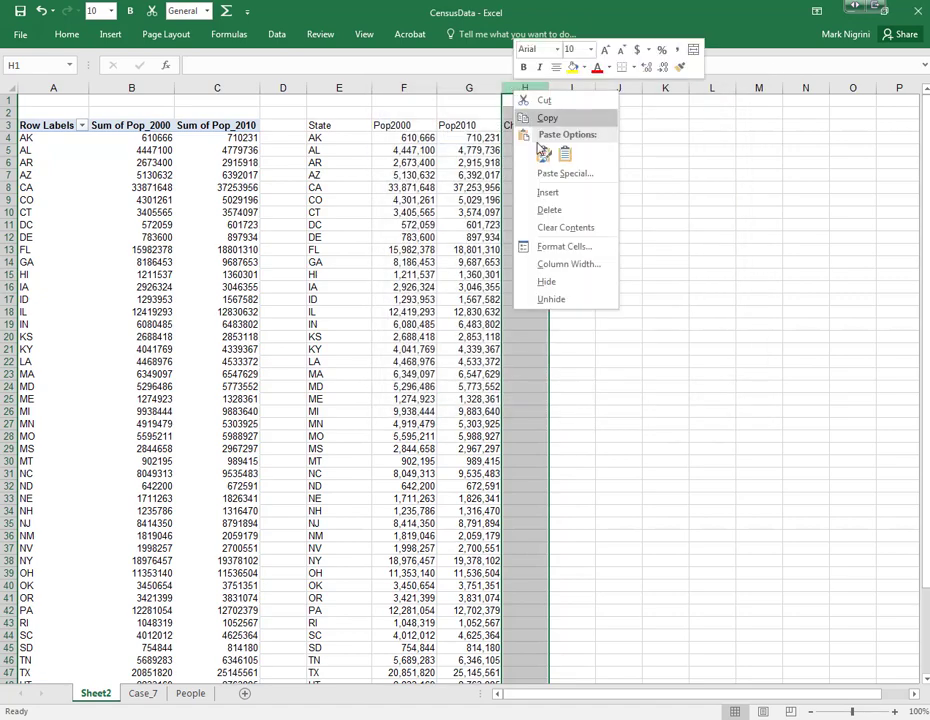
click(560, 264)
text(12)
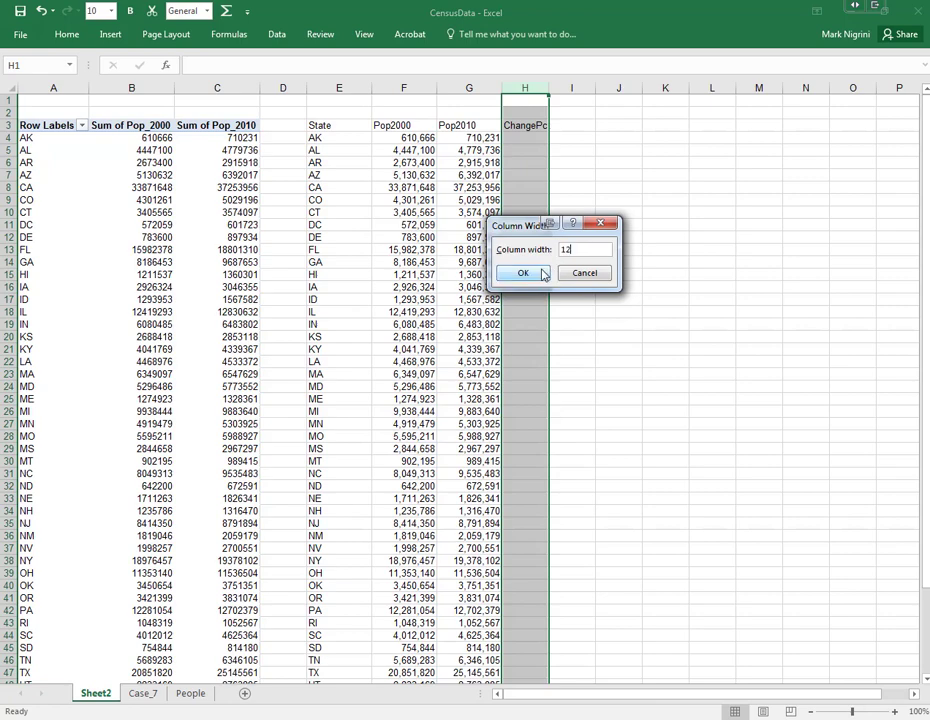
click(533, 274)
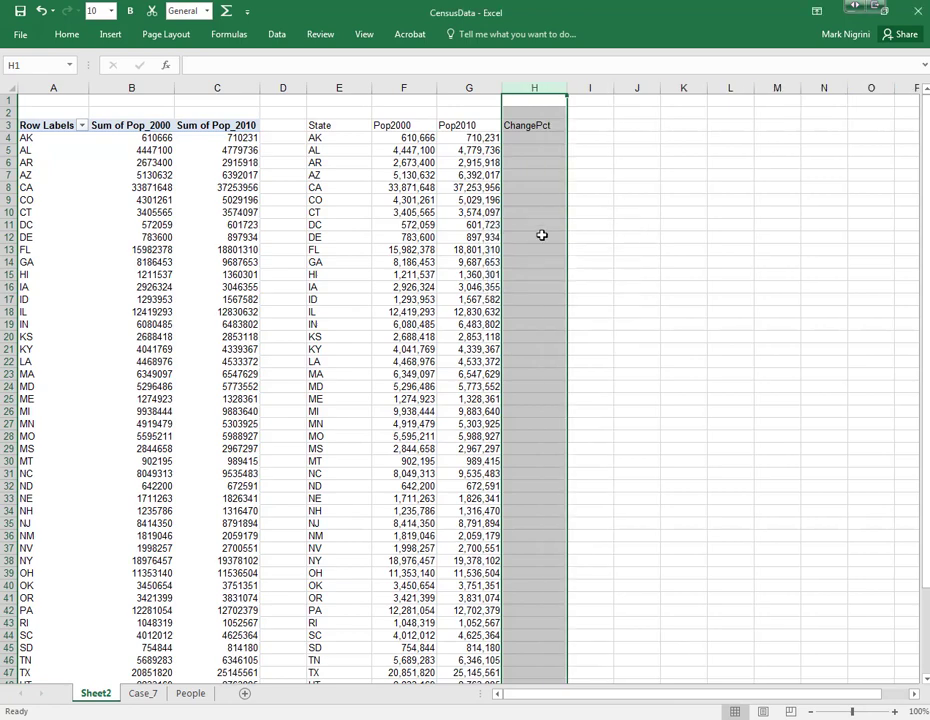
Step: Enter the percentage change formula =((G4-F4)/F4)*100 in cell H4
click(543, 137)
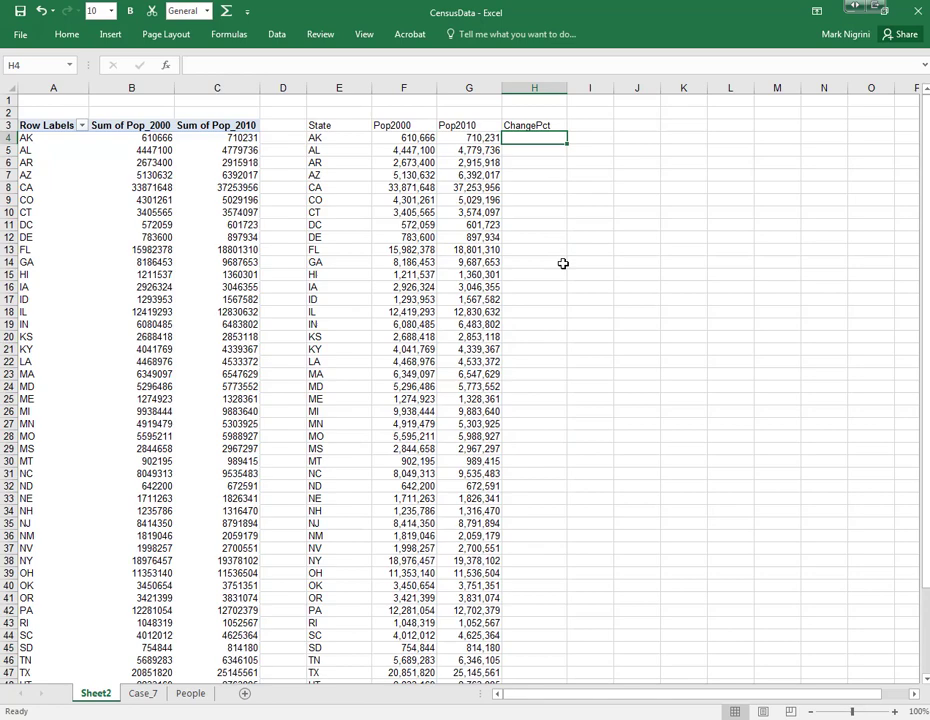
text(=)
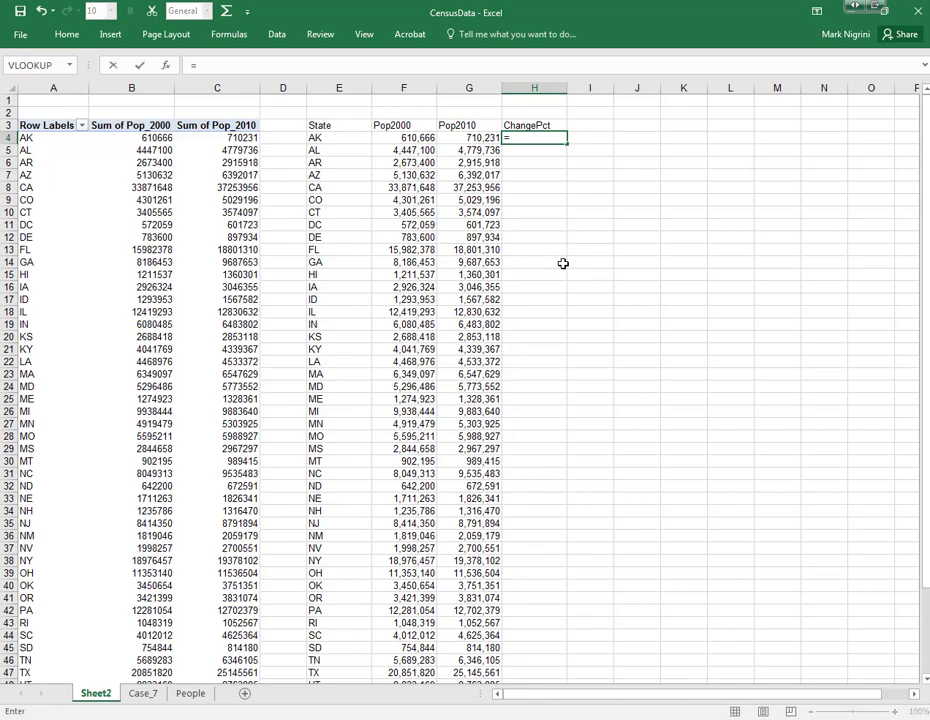
text(()
click(472, 140)
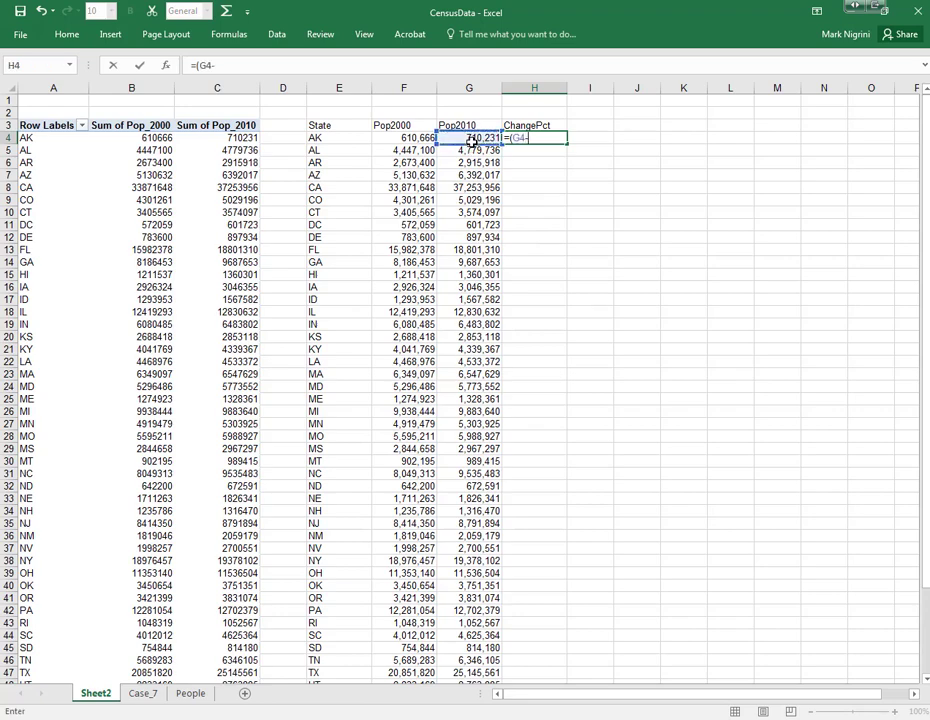
text(-)
click(408, 136)
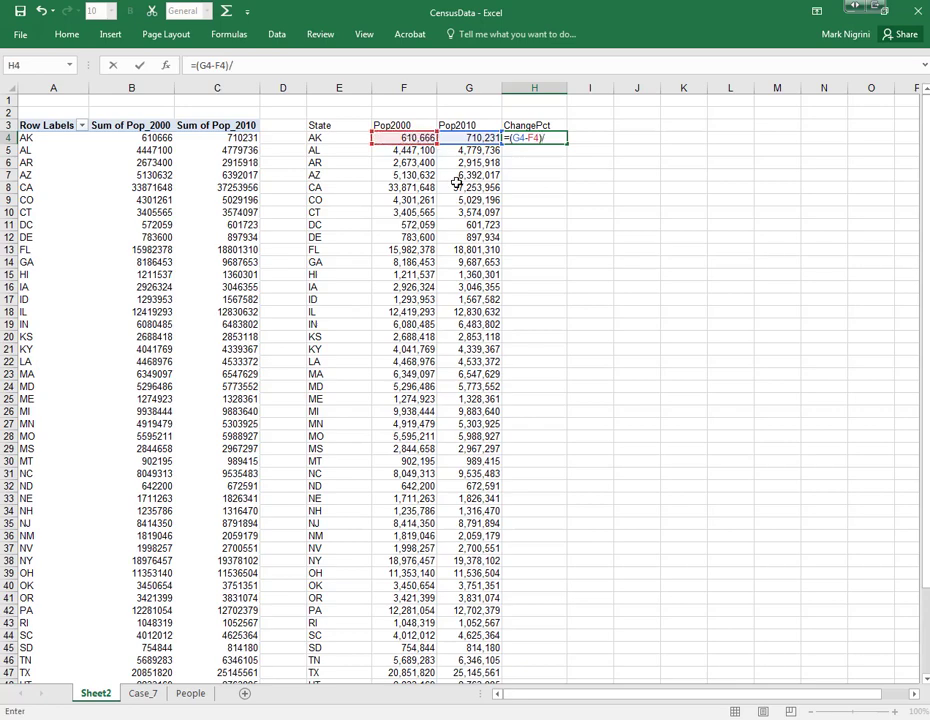
click(412, 139)
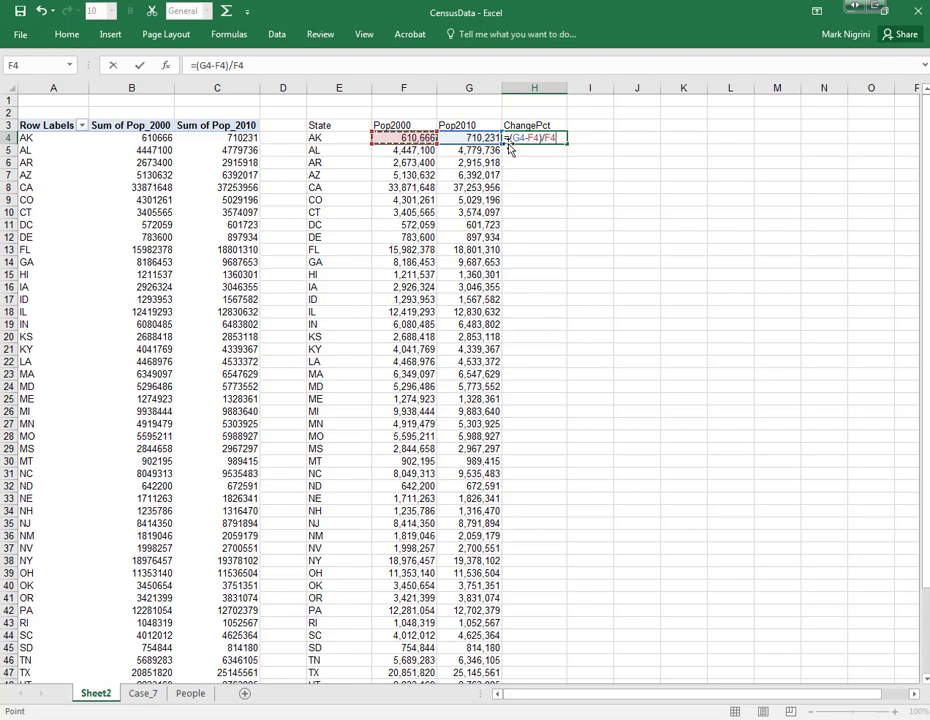
click(510, 141)
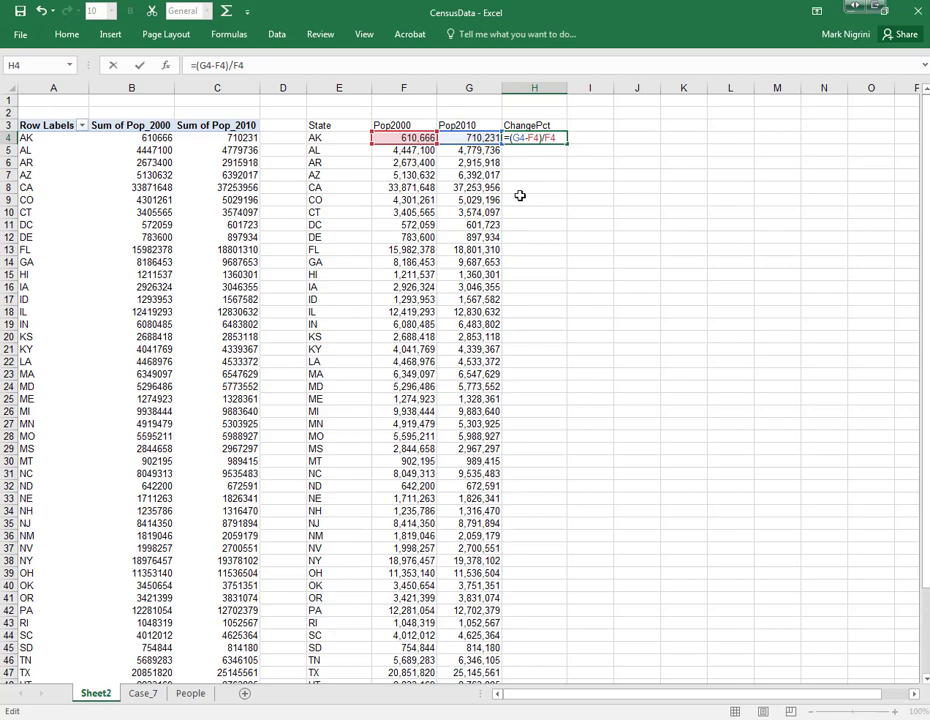
text(()
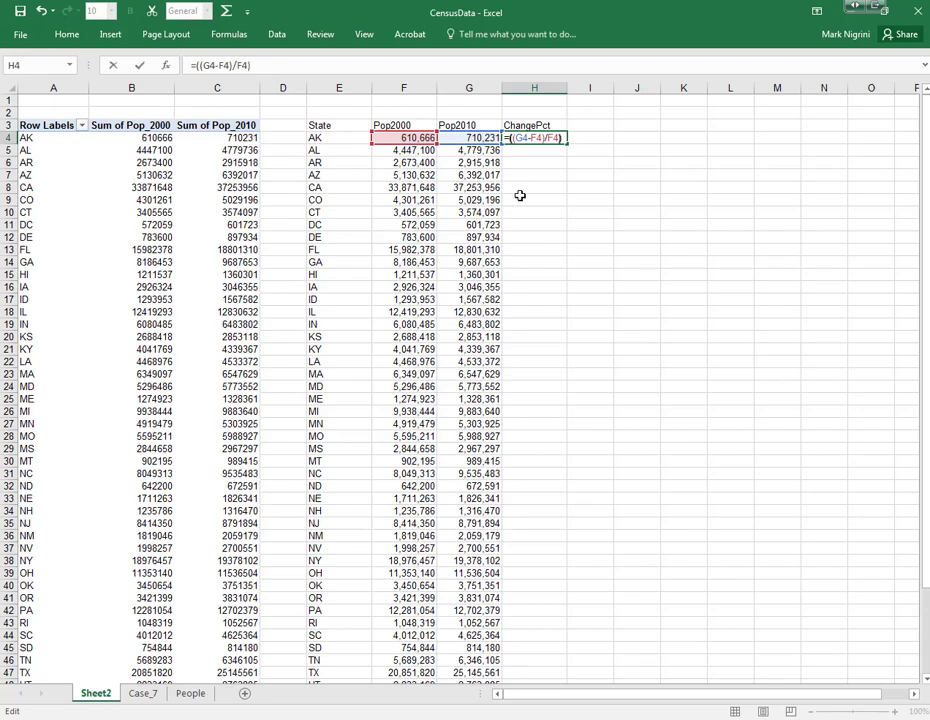
text()*100)
key(Return)
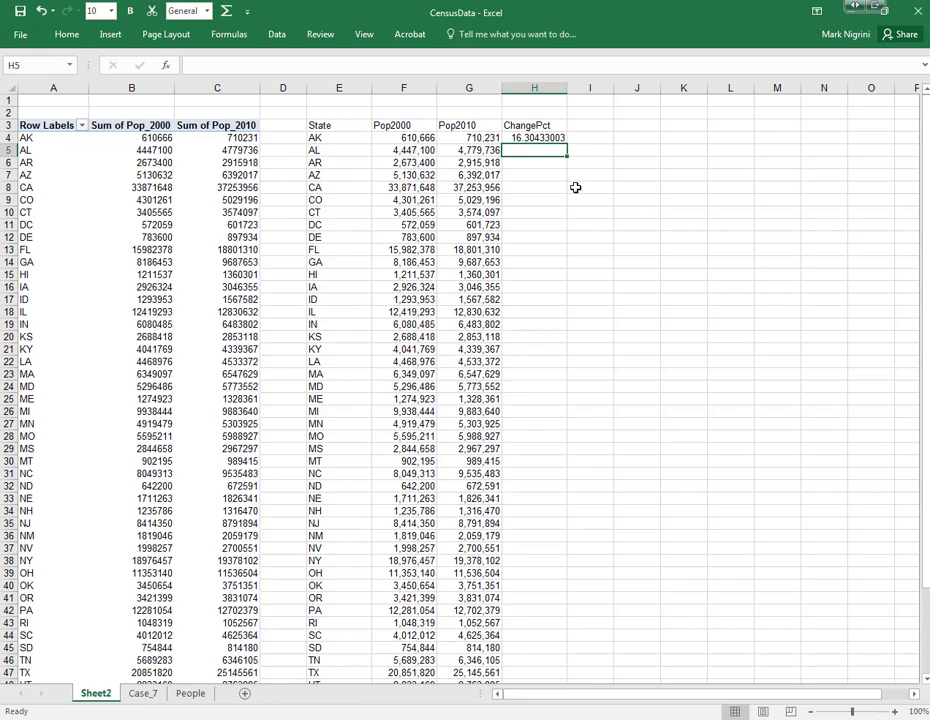
Step: Wrap the H4 formula in ROUND with 2 digits, making it =ROUND(((G4-F4)/F4)*100,2)
click(543, 137)
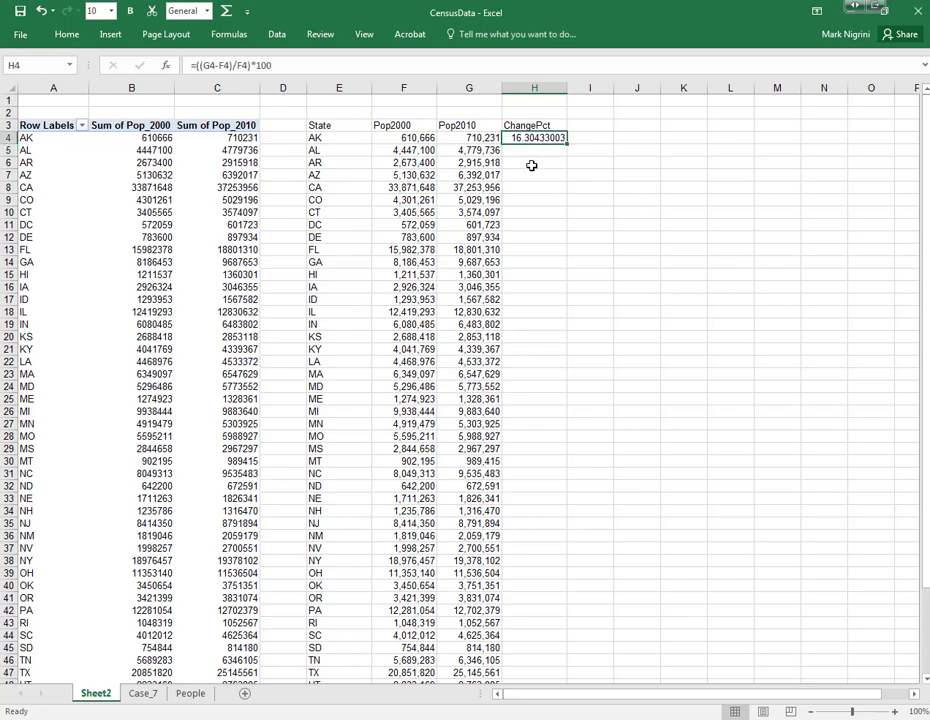
click(197, 65)
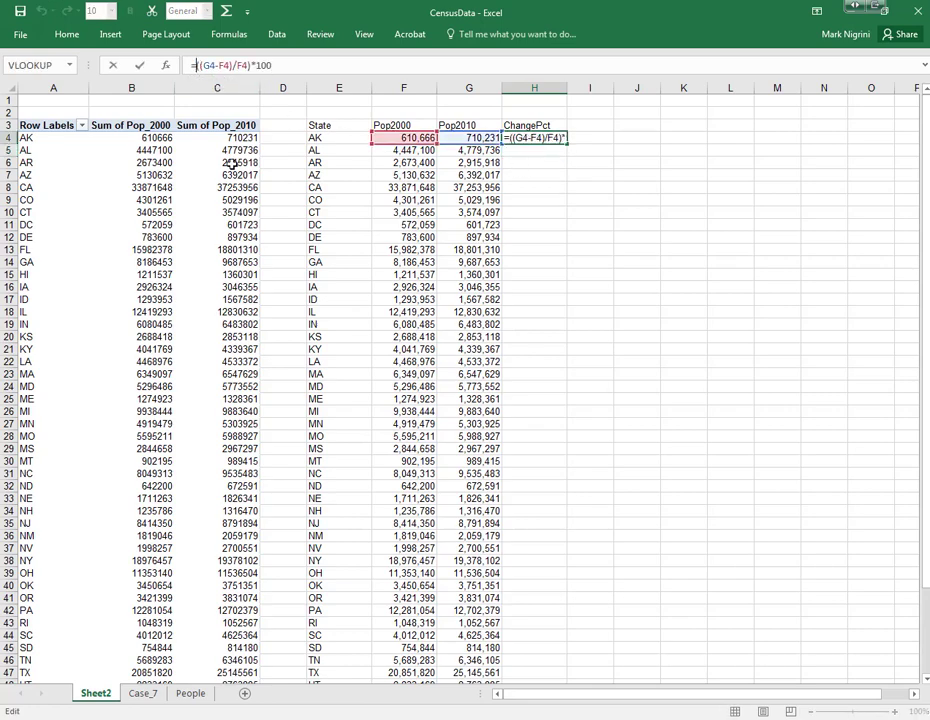
text(round)
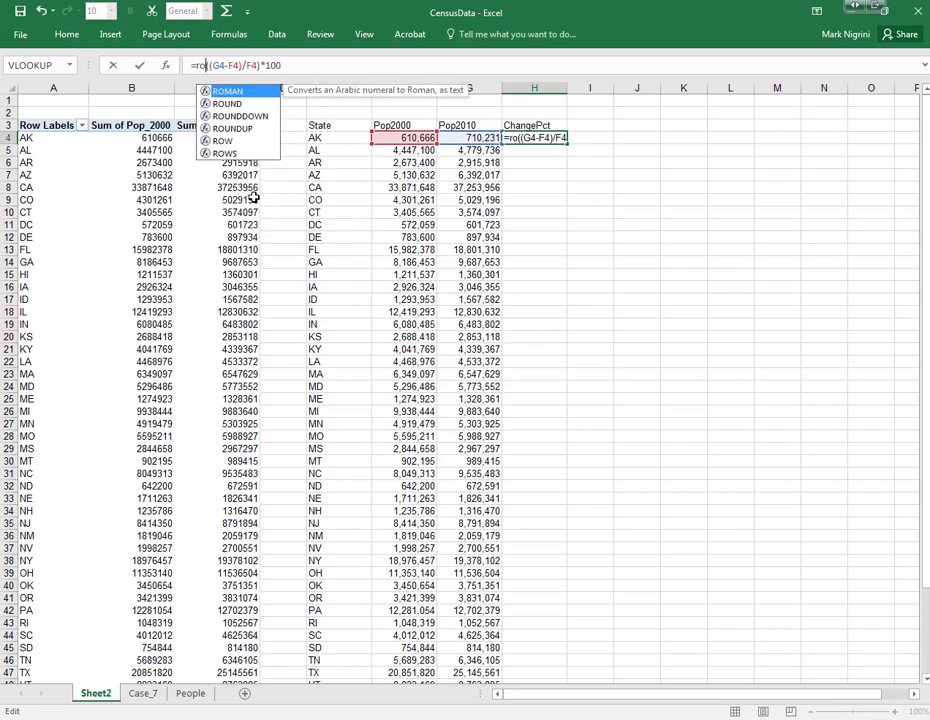
text(()
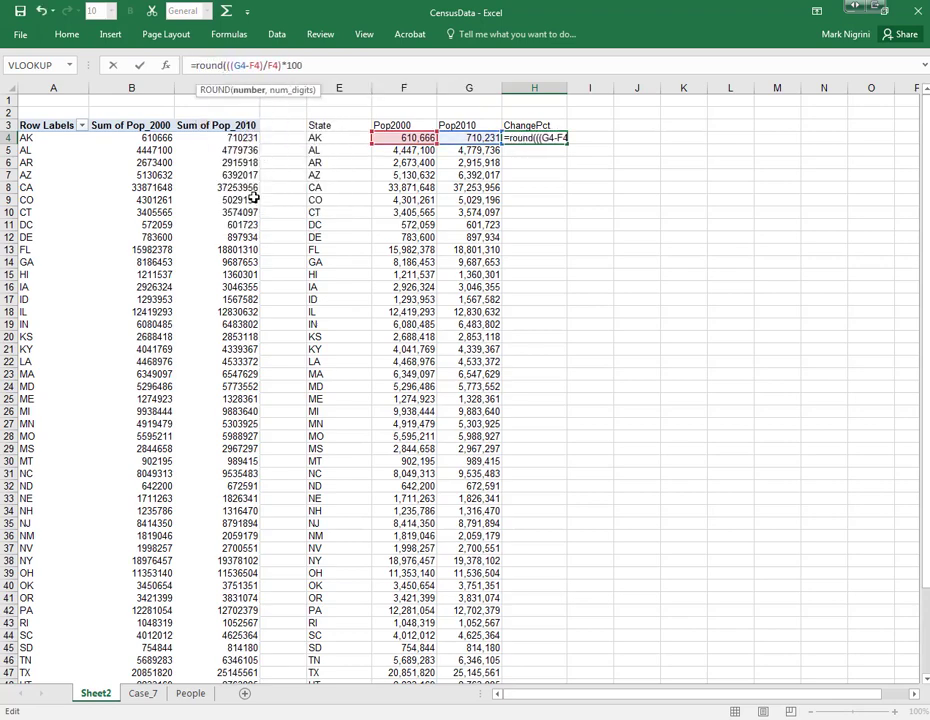
key(End)
text(,)
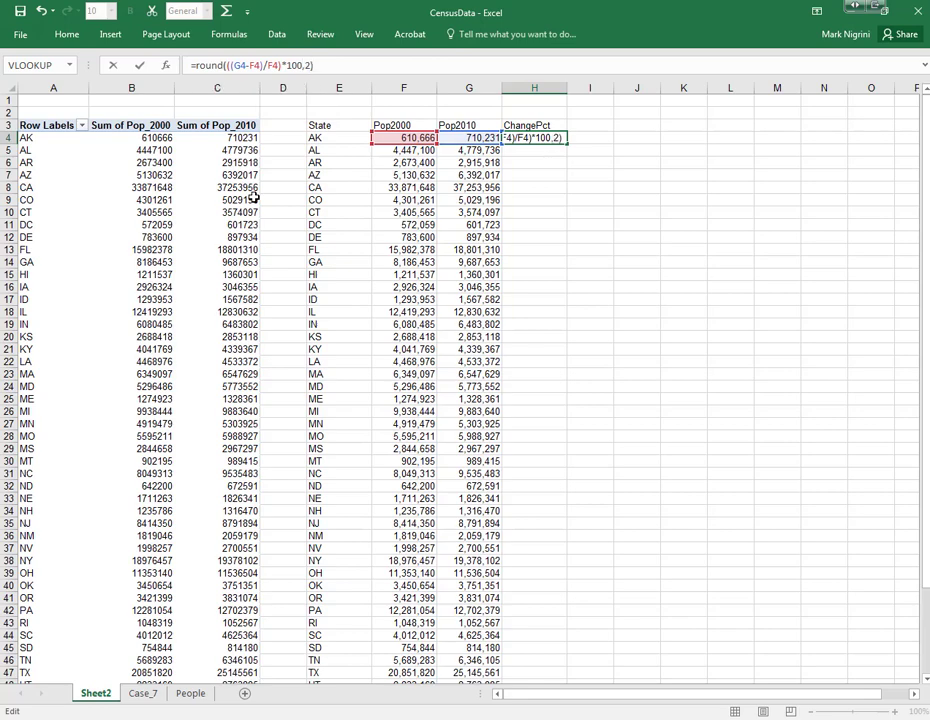
key(Return)
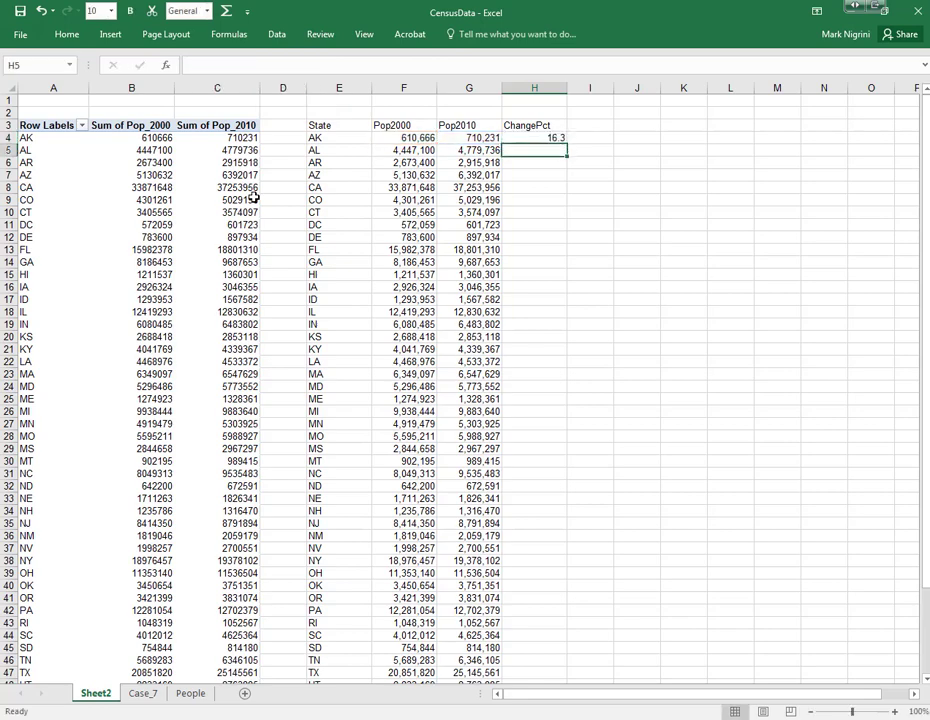
Step: Fill the ChangePct formula from H4 down to row 54 and check that it reaches the last state
click(545, 138)
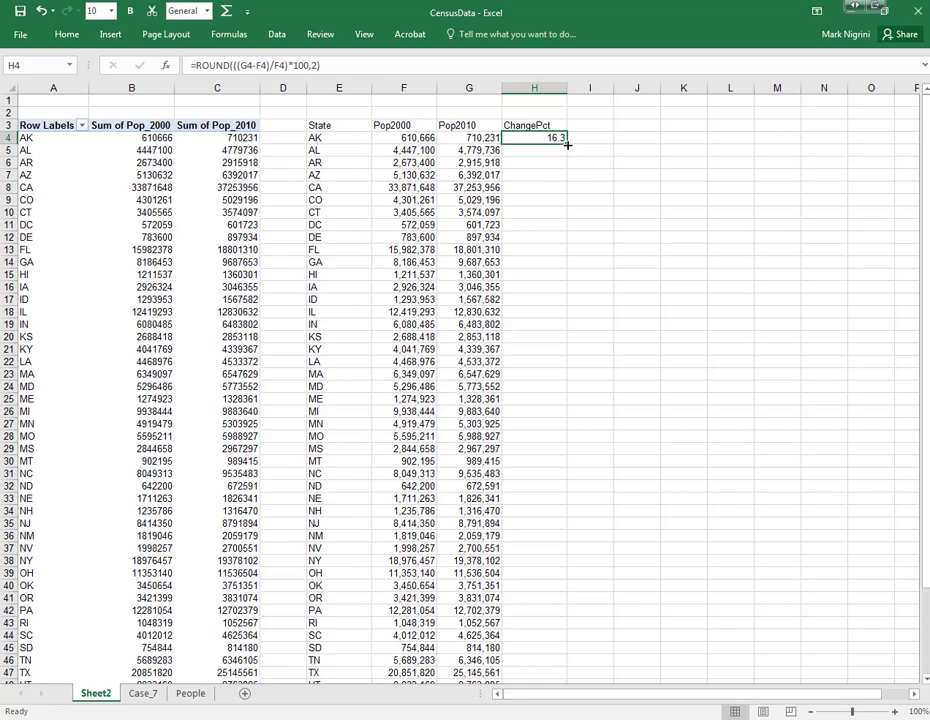
double_click(567, 145)
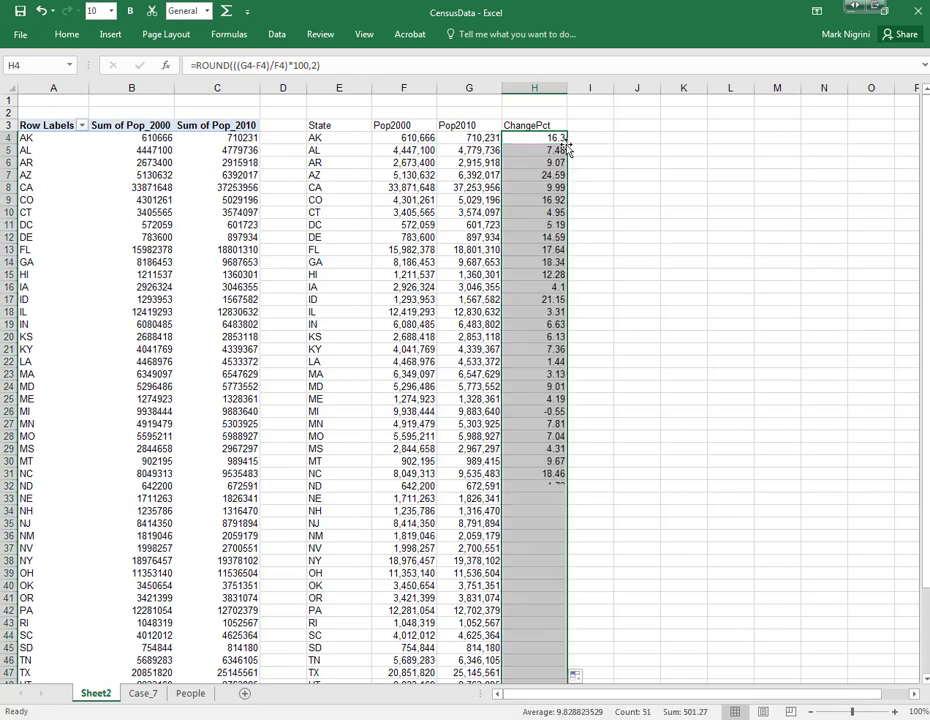
scroll(606, 332, down, 6)
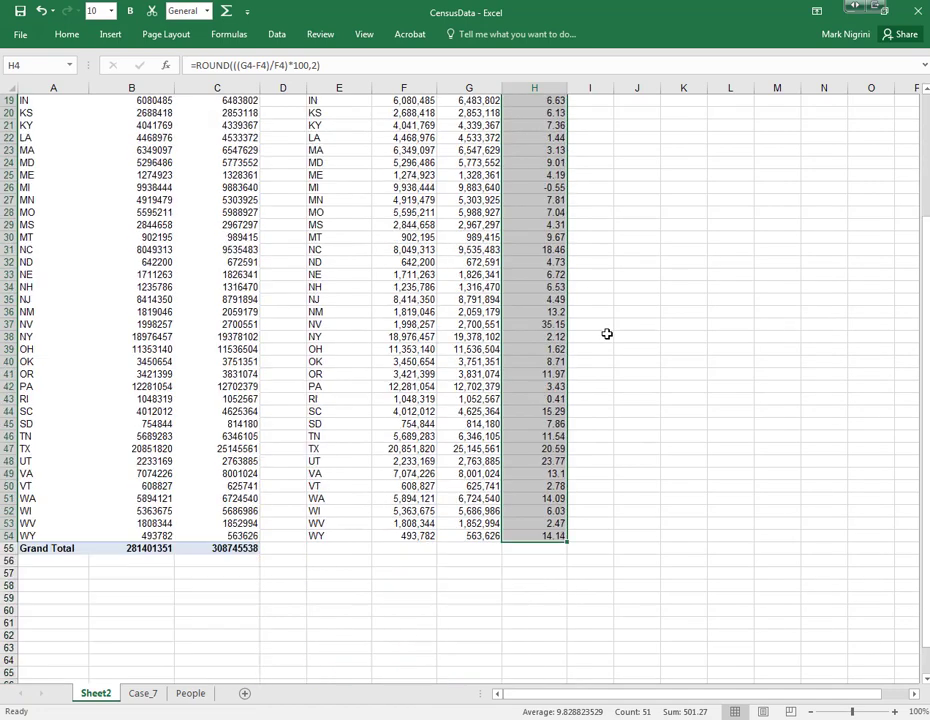
scroll(606, 333, up, 5)
scroll(606, 333, up, 1)
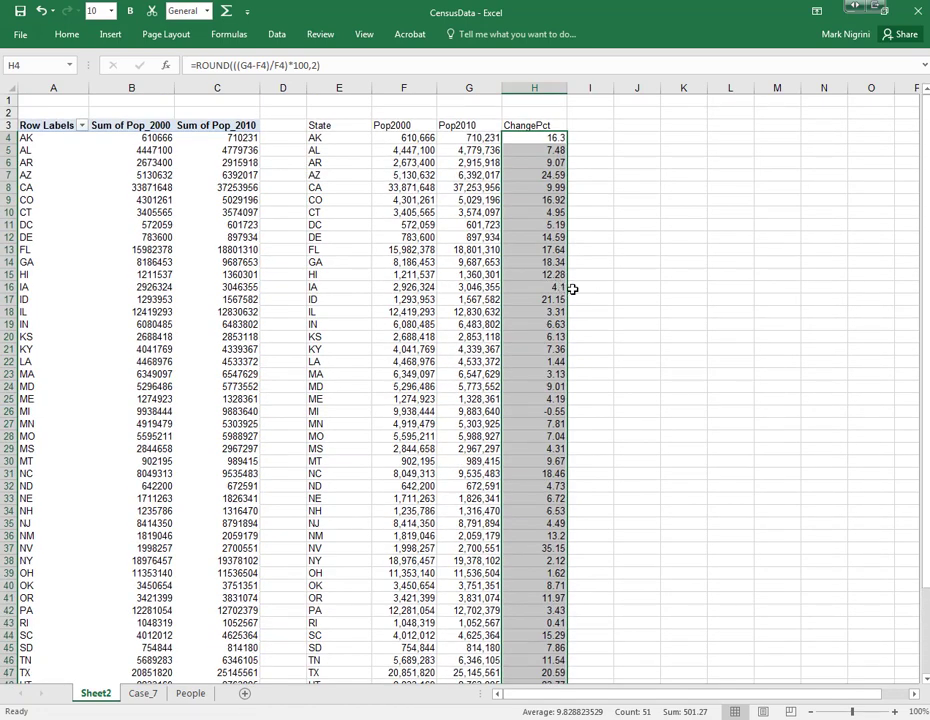
Step: Format the ChangePct values in H4:H54 as Number with 2 decimal places
right_click(537, 140)
click(591, 388)
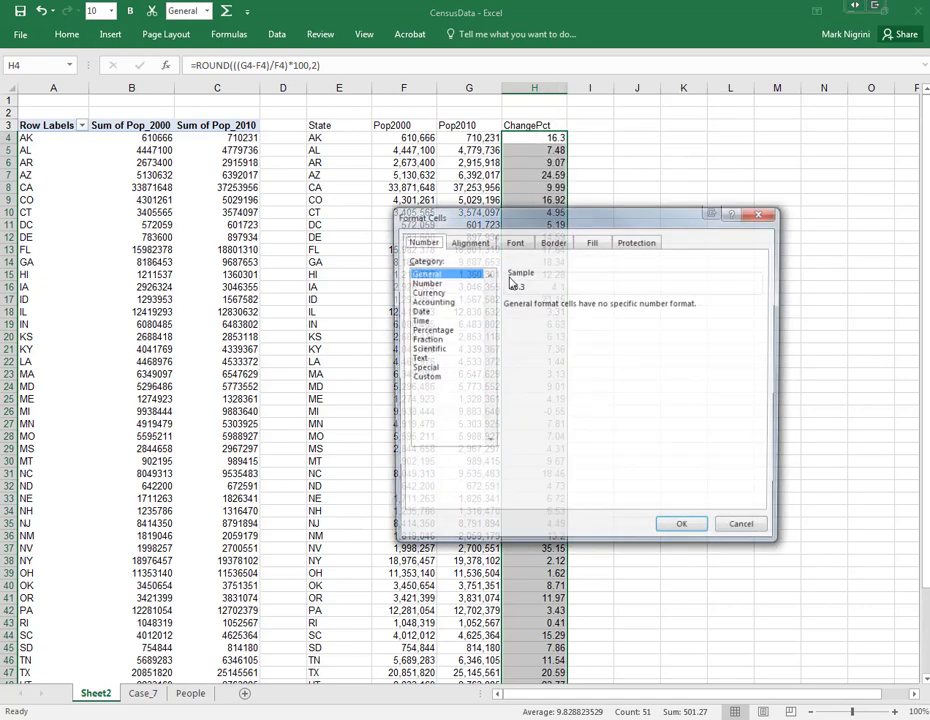
click(444, 284)
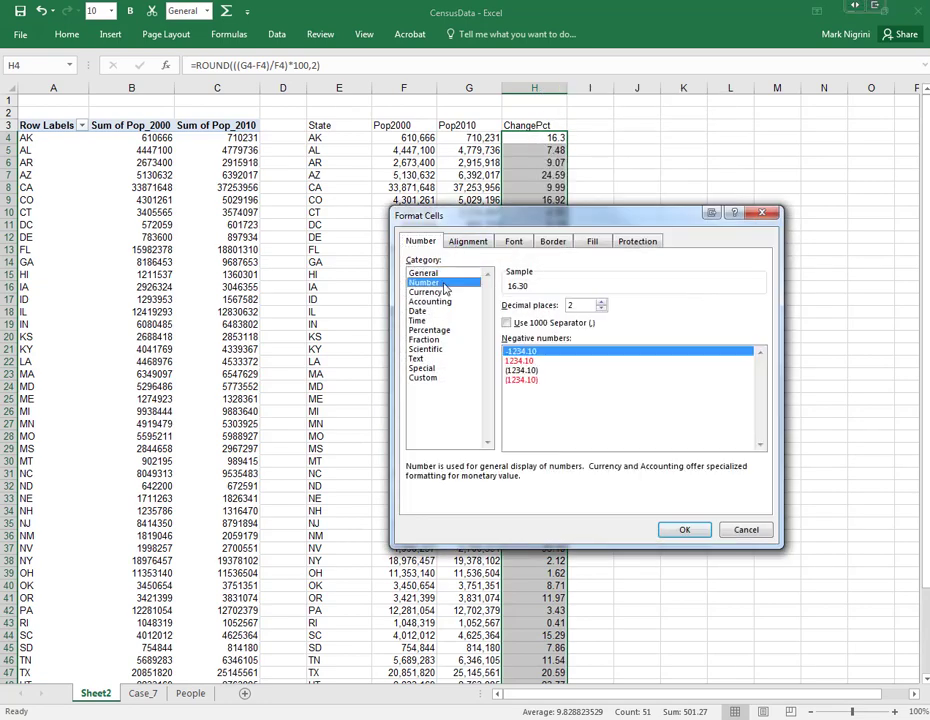
click(688, 530)
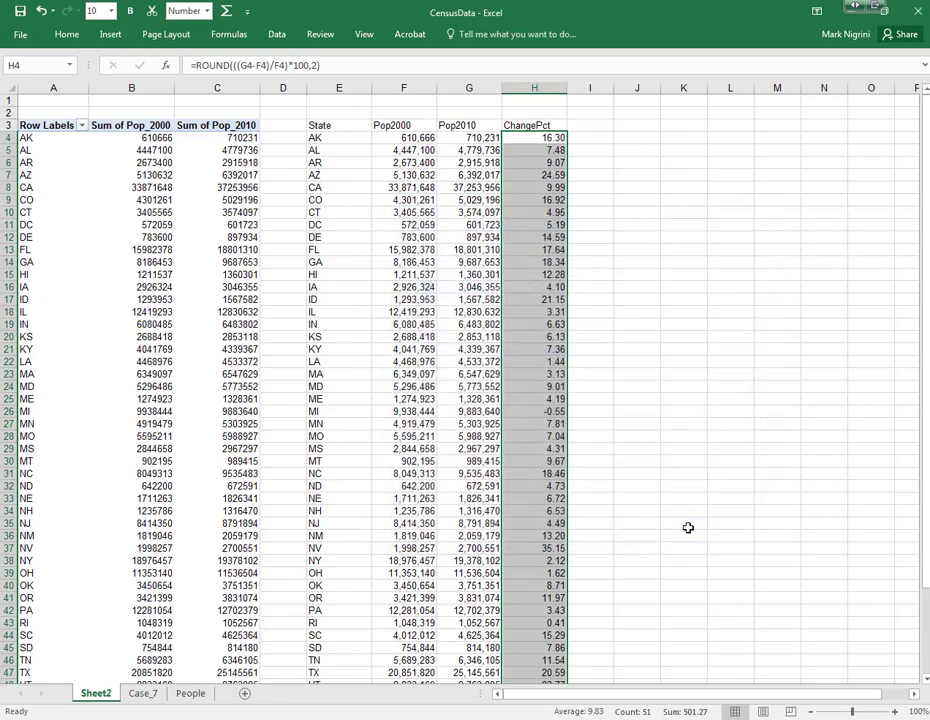
Step: Make the headings in E3:H3 bold
click(538, 136)
drag(348, 126, 544, 125)
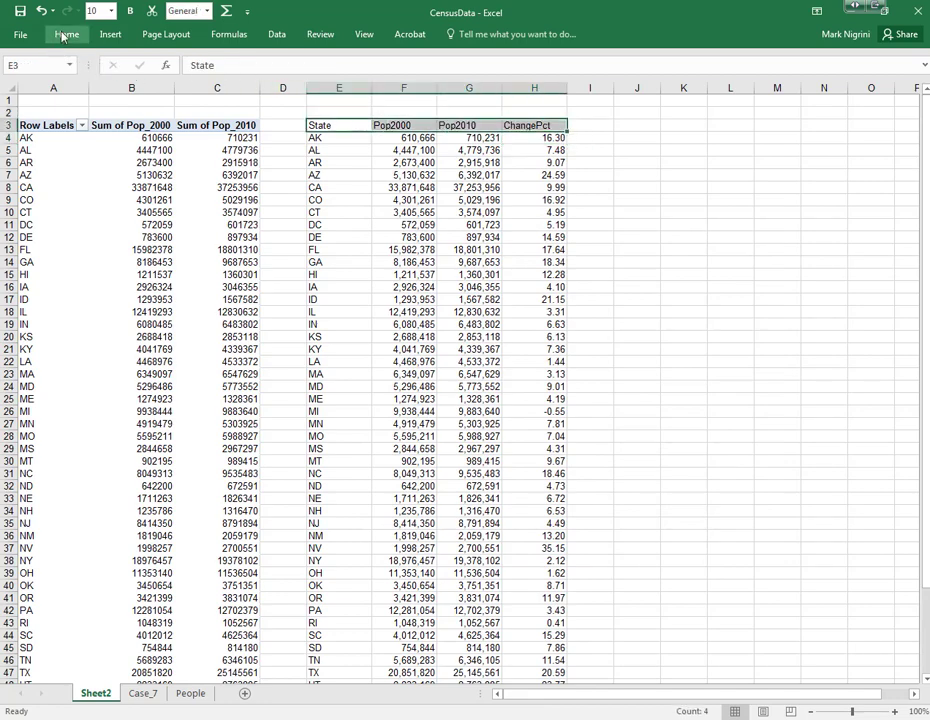
click(130, 11)
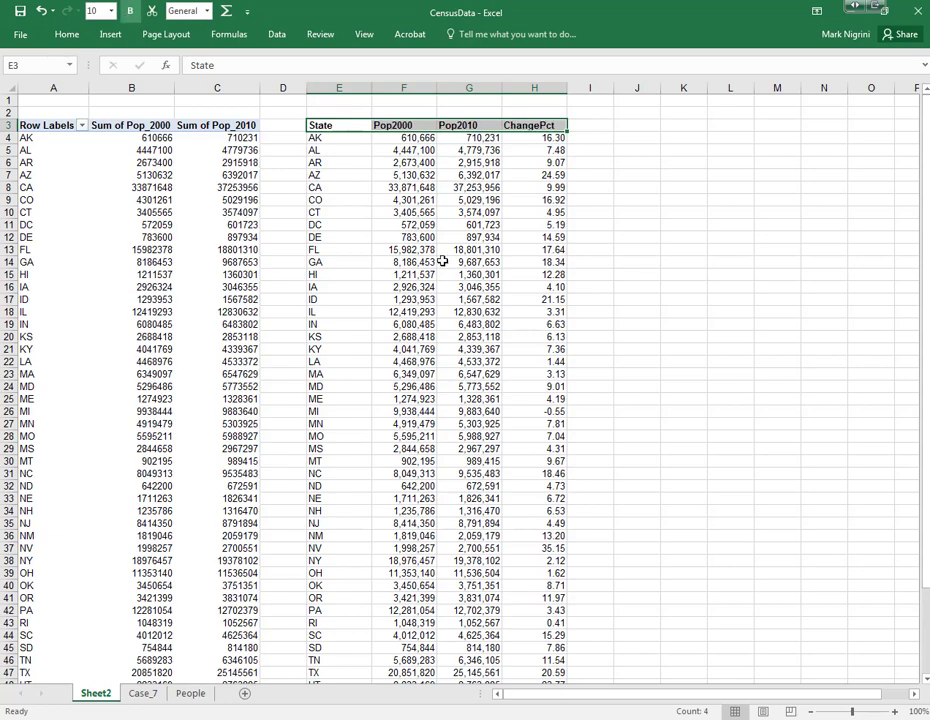
Step: Replace the formulas in E4:H54 with their values by copying the range and pasting it over itself as values
click(453, 272)
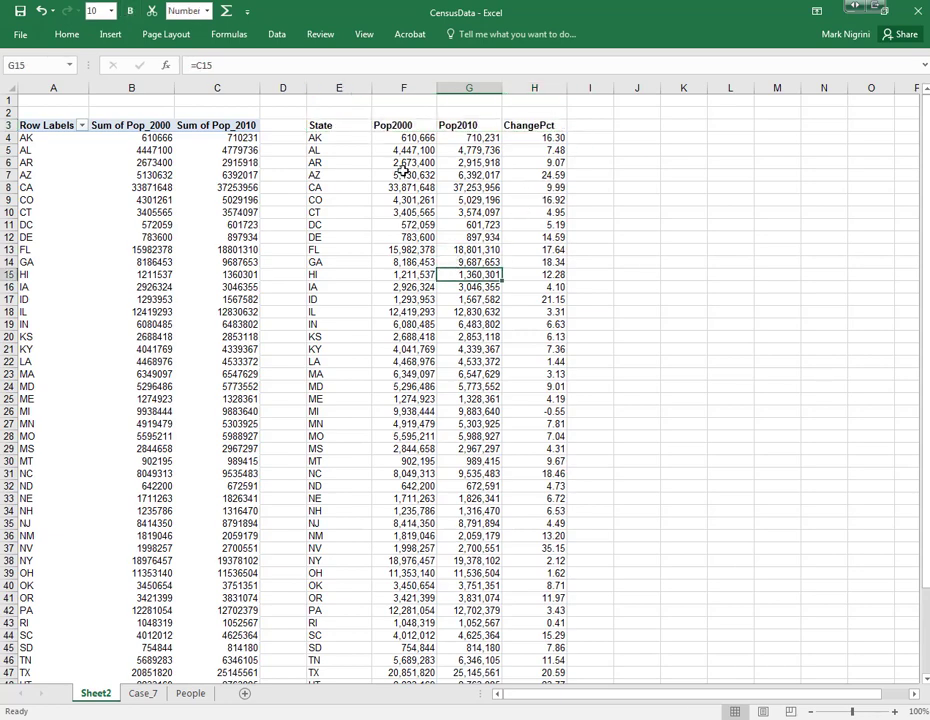
drag(322, 141, 547, 650)
right_click(412, 233)
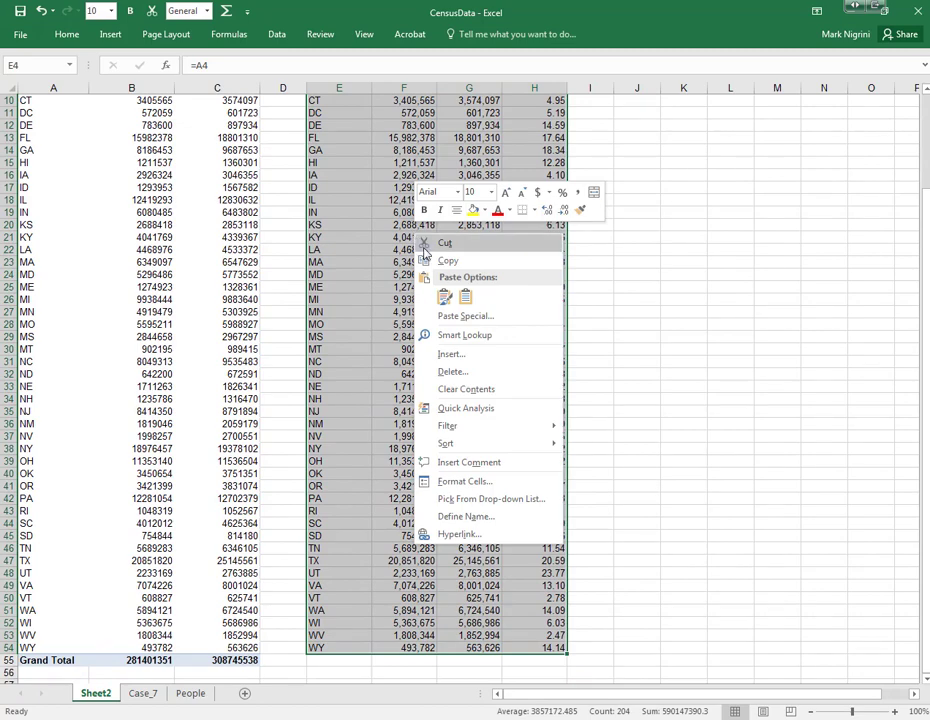
click(446, 259)
scroll(452, 256, up, 3)
right_click(377, 195)
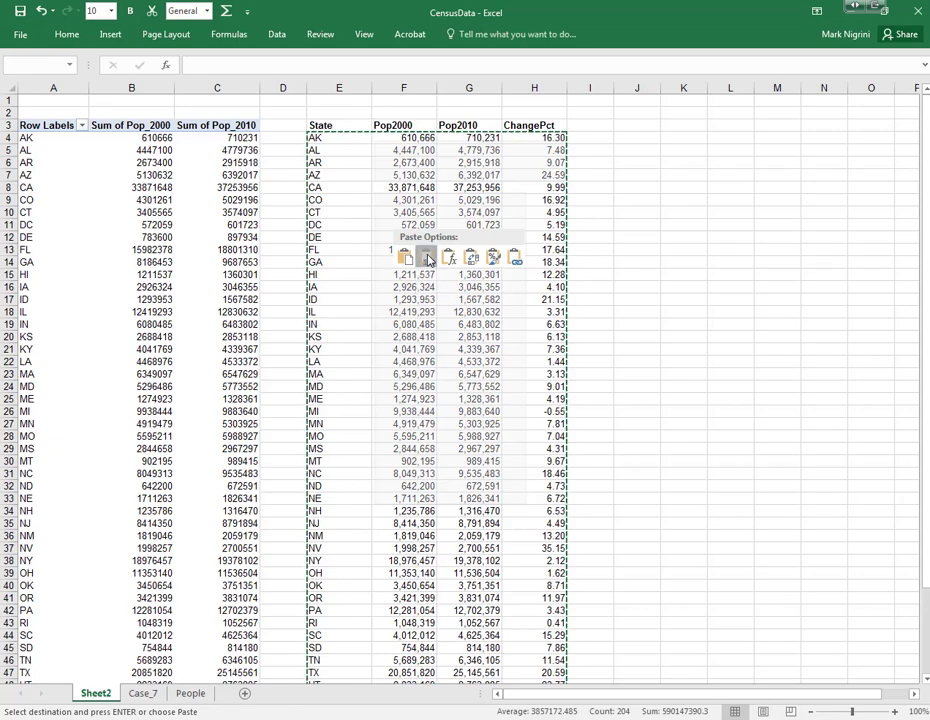
click(427, 259)
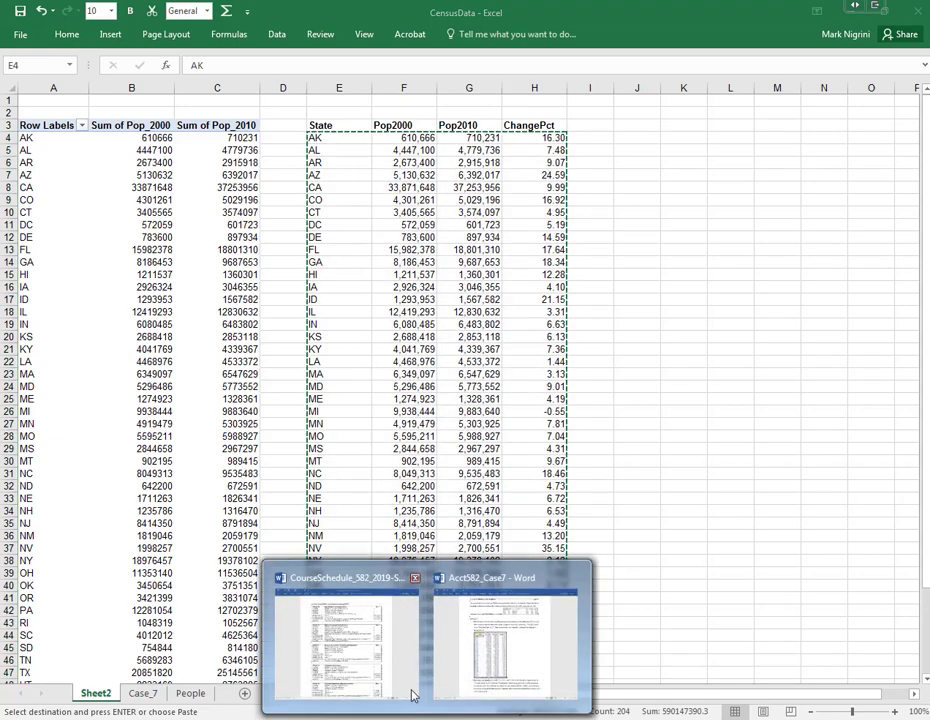
Step: Check the sorting requirement in the Acct582_Case7 Word document and sort the state table by ChangePct from largest to smallest
click(484, 650)
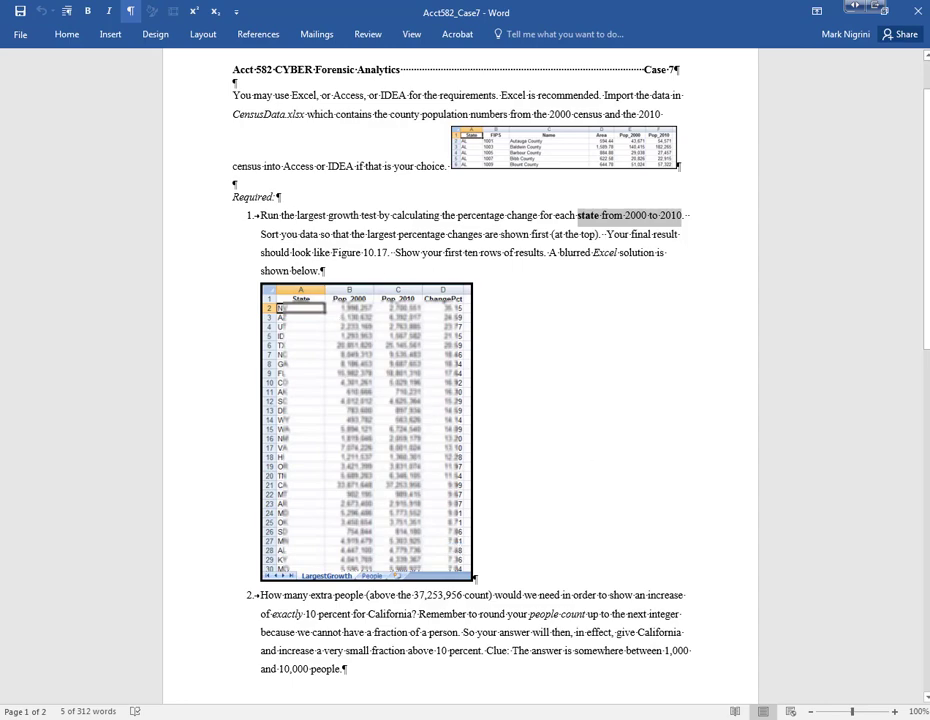
key(alt+Tab)
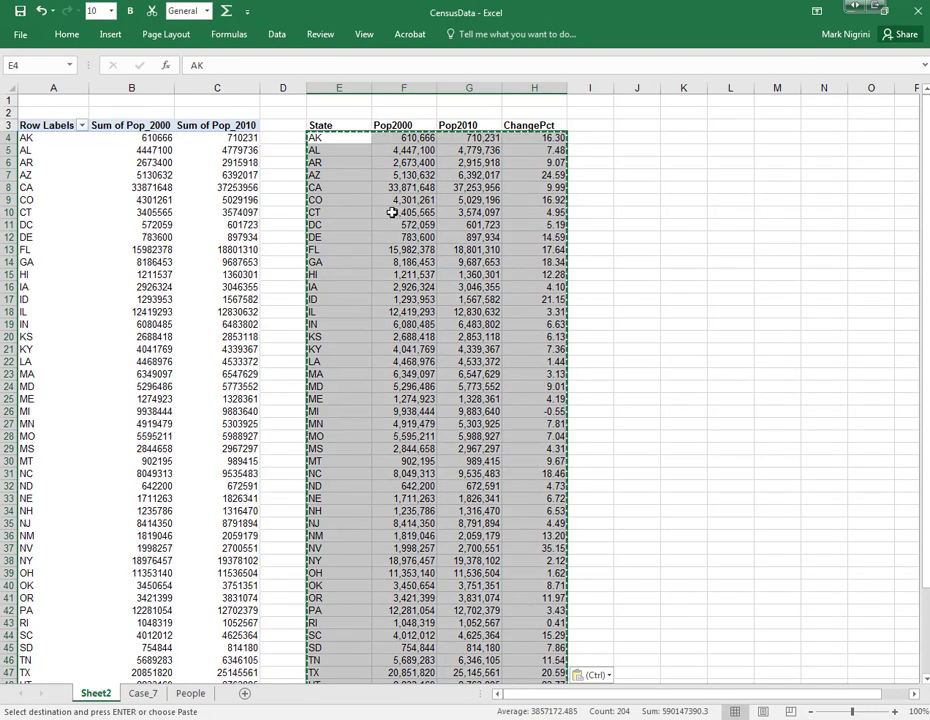
click(536, 137)
right_click(536, 137)
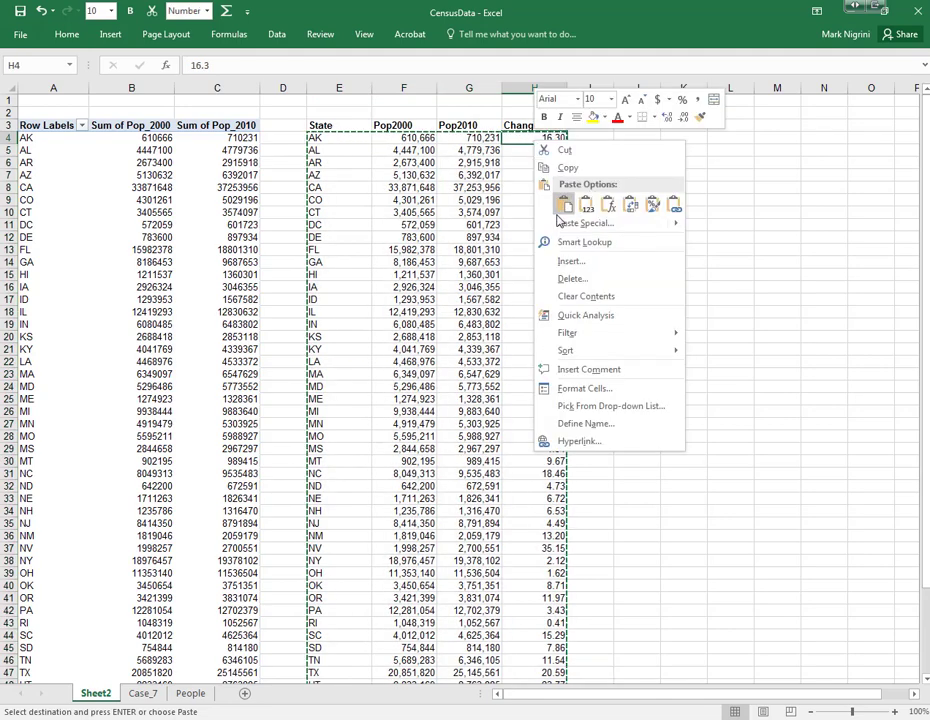
mouse_move(587, 352)
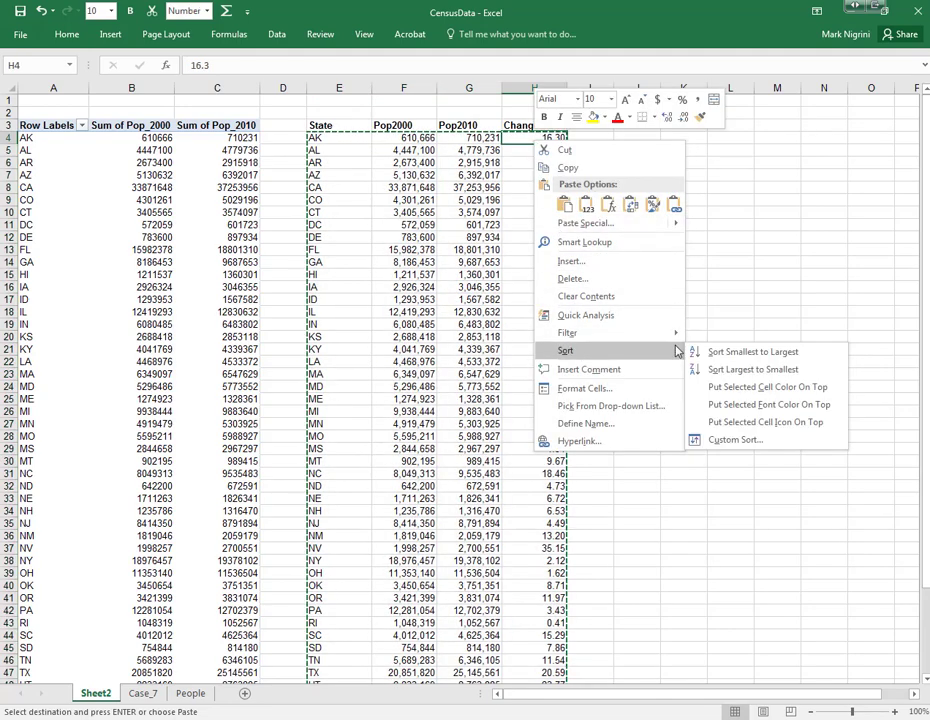
click(740, 369)
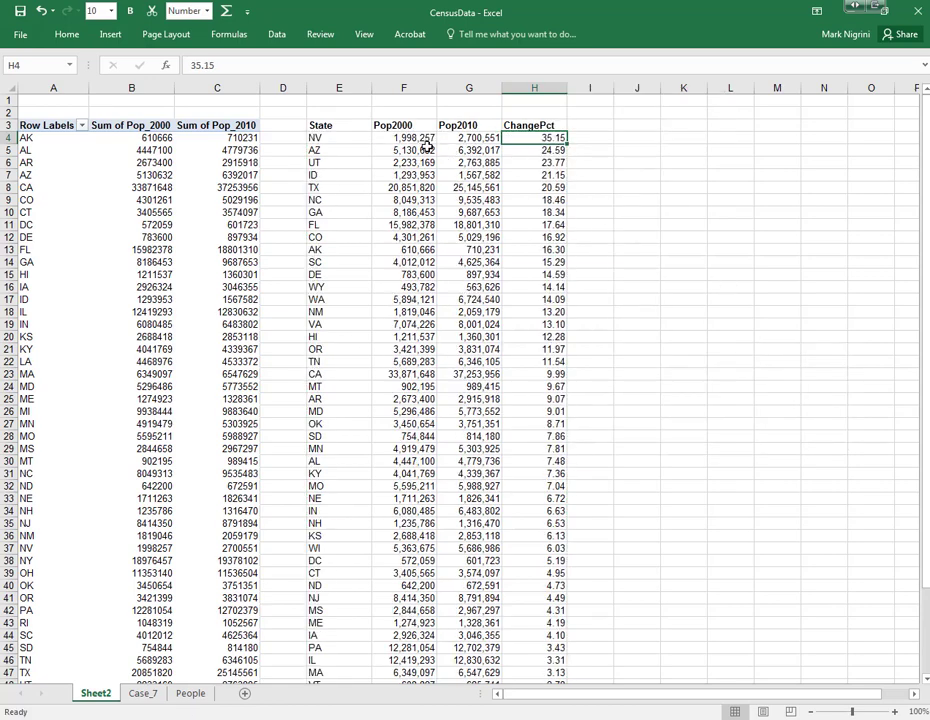
Step: Delete the two empty rows above the table headings
drag(345, 128, 536, 126)
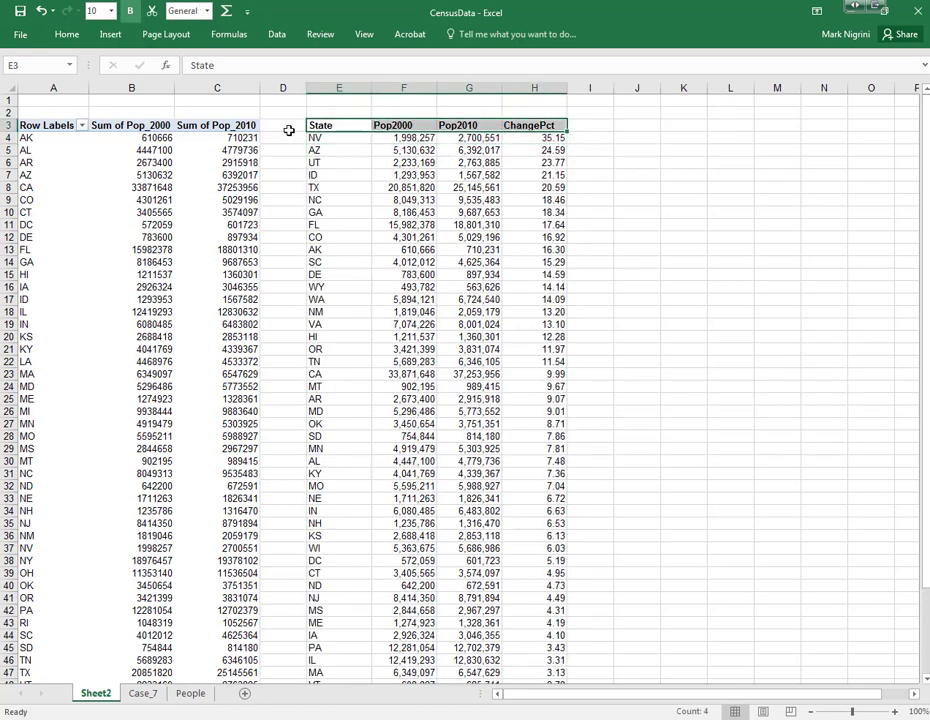
drag(12, 99, 15, 108)
right_click(17, 106)
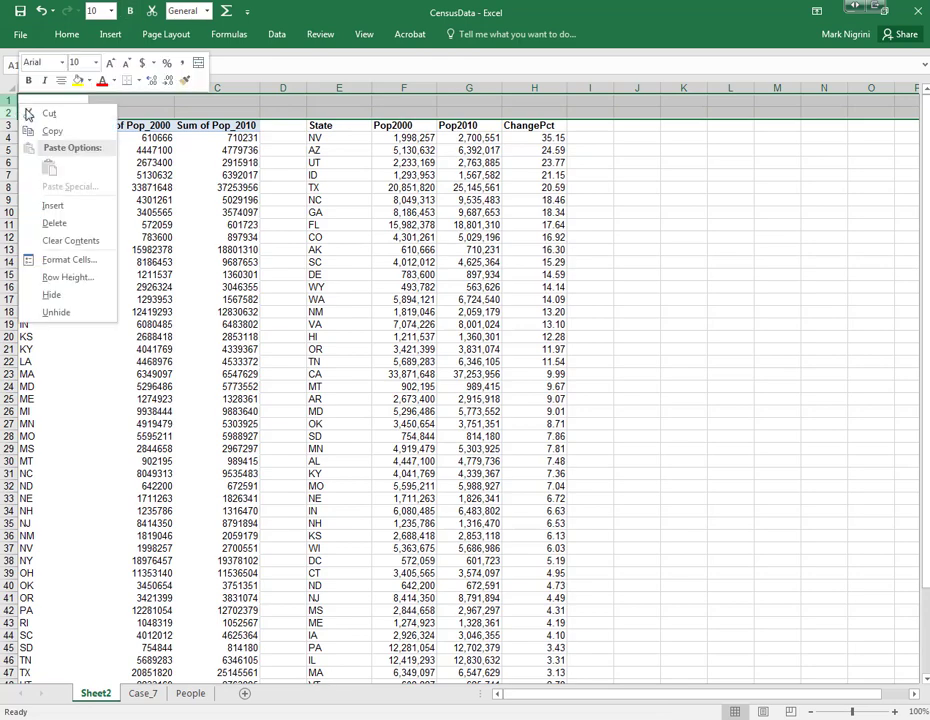
click(55, 223)
click(328, 136)
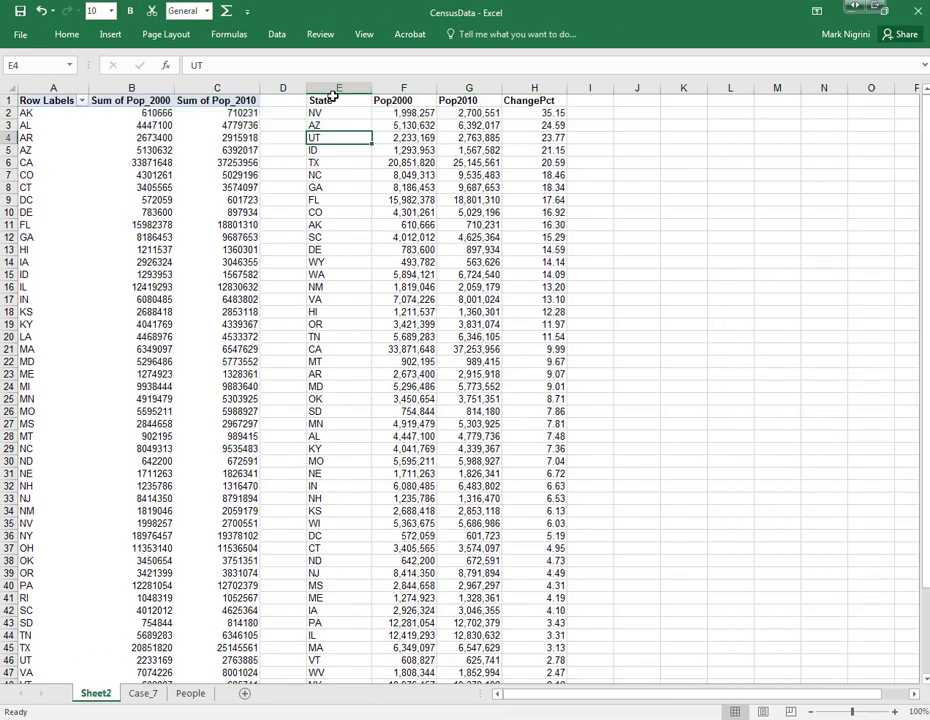
Step: Select the headings and first ten states in E1:H11, and read question 2 about California in the Acct582_Case7 document
drag(332, 100, 544, 227)
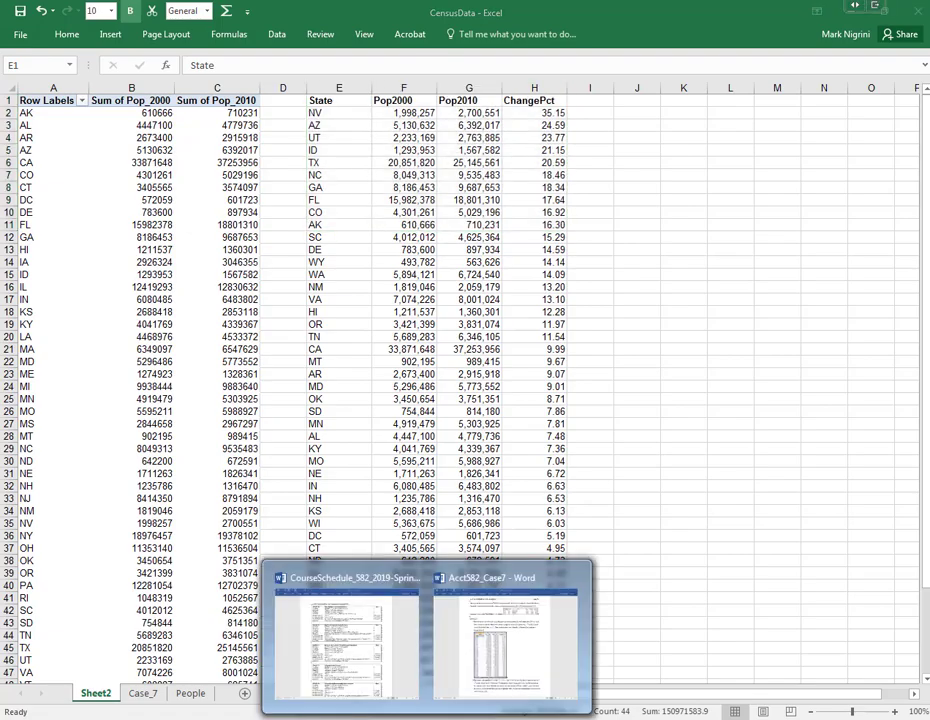
click(463, 656)
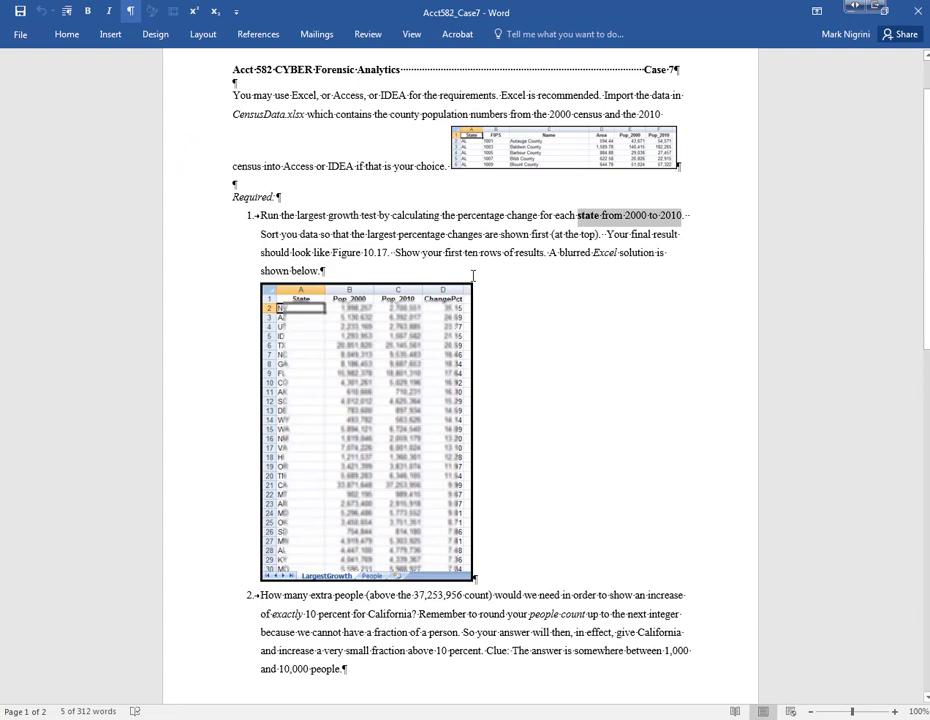
scroll(557, 354, down, 5)
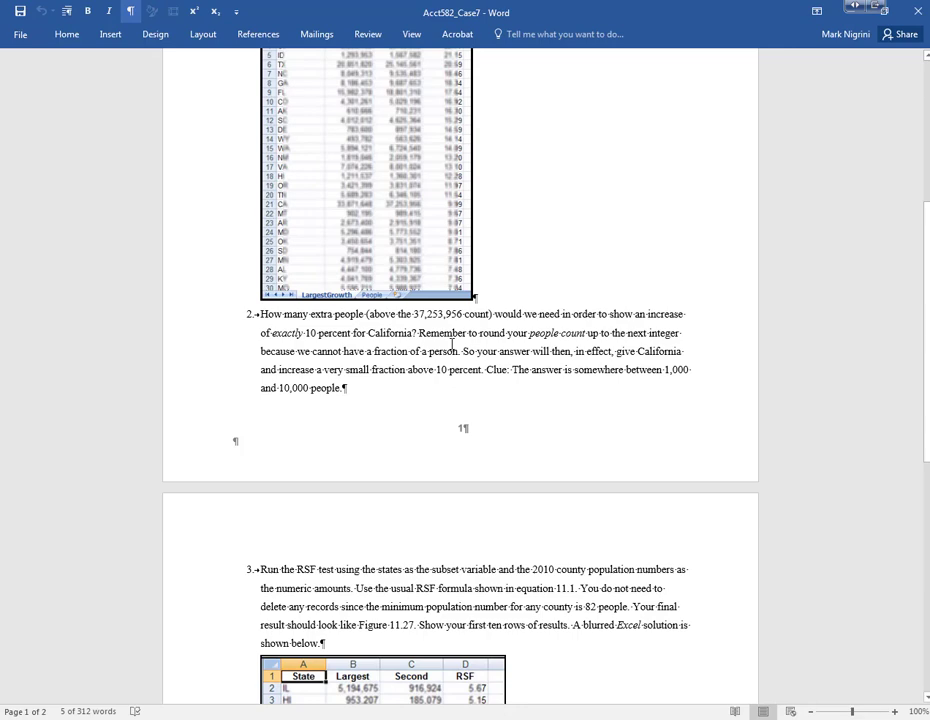
scroll(452, 345, up, 1)
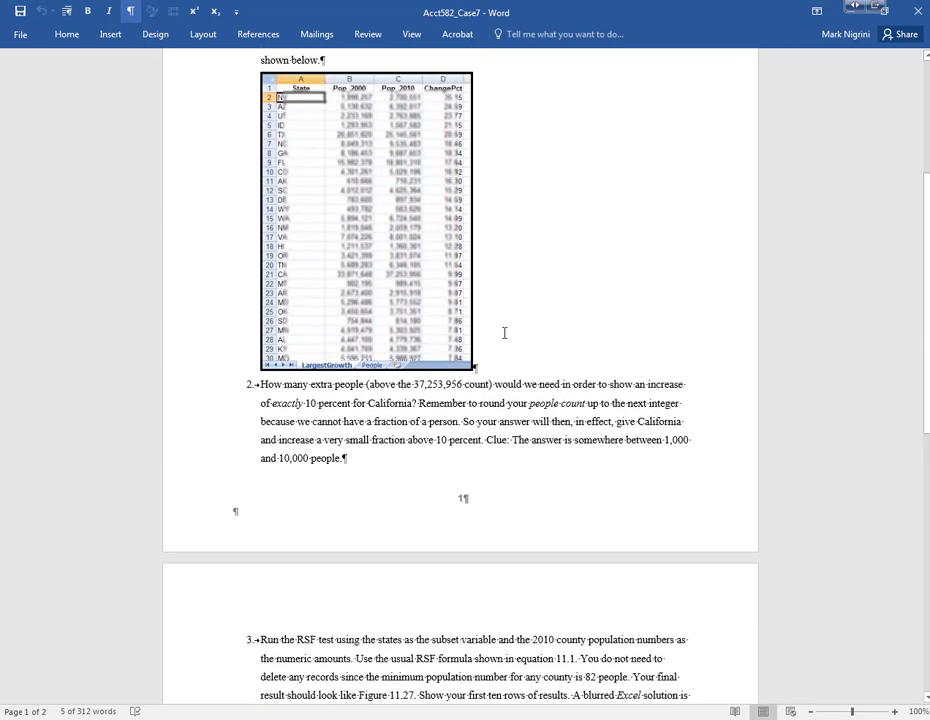
key(alt+Tab)
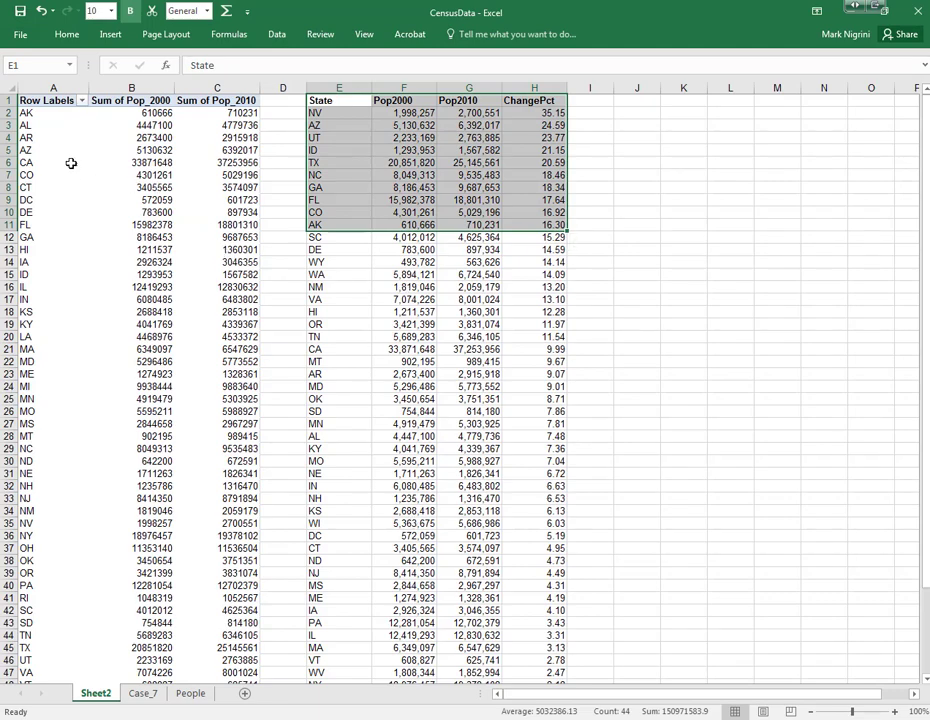
Step: Locate California's 2000 and 2010 populations in the pivot table and its ChangePct in the ranked table
mouse_move(137, 163)
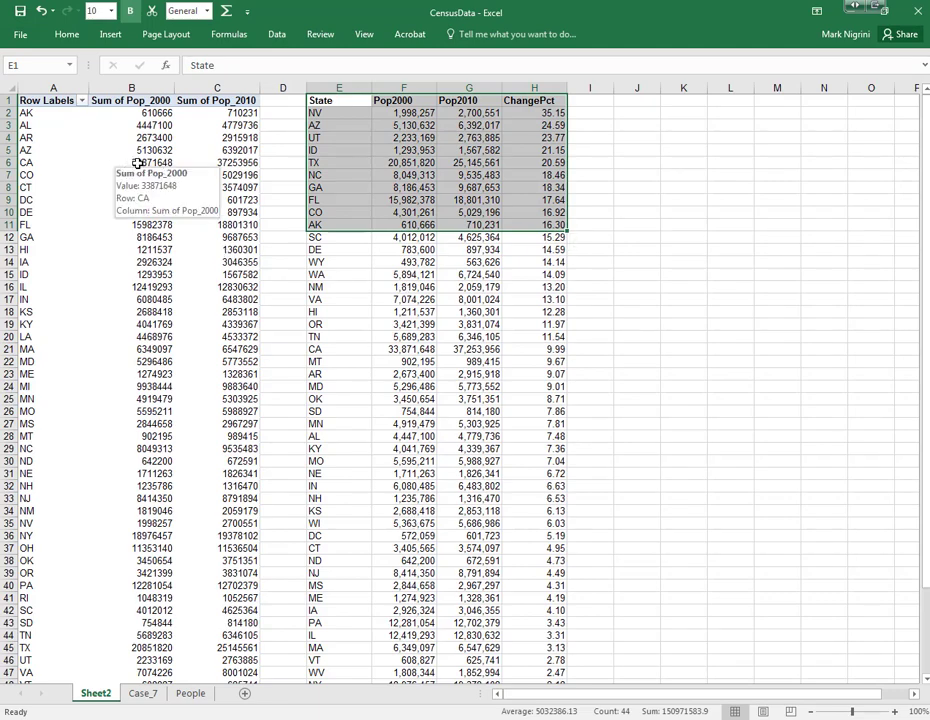
drag(44, 165, 186, 170)
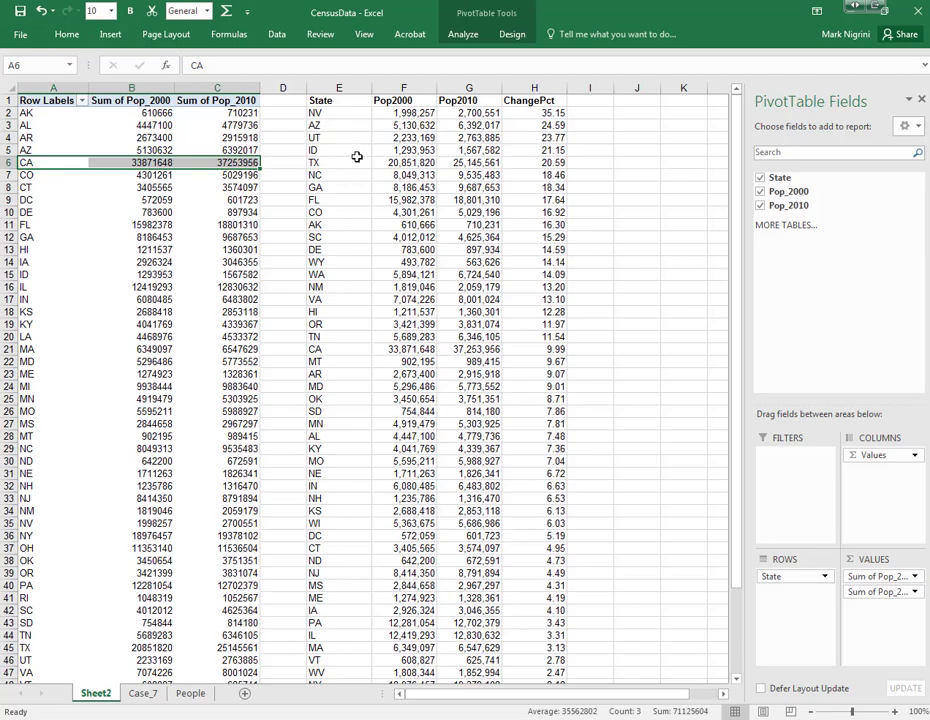
click(542, 355)
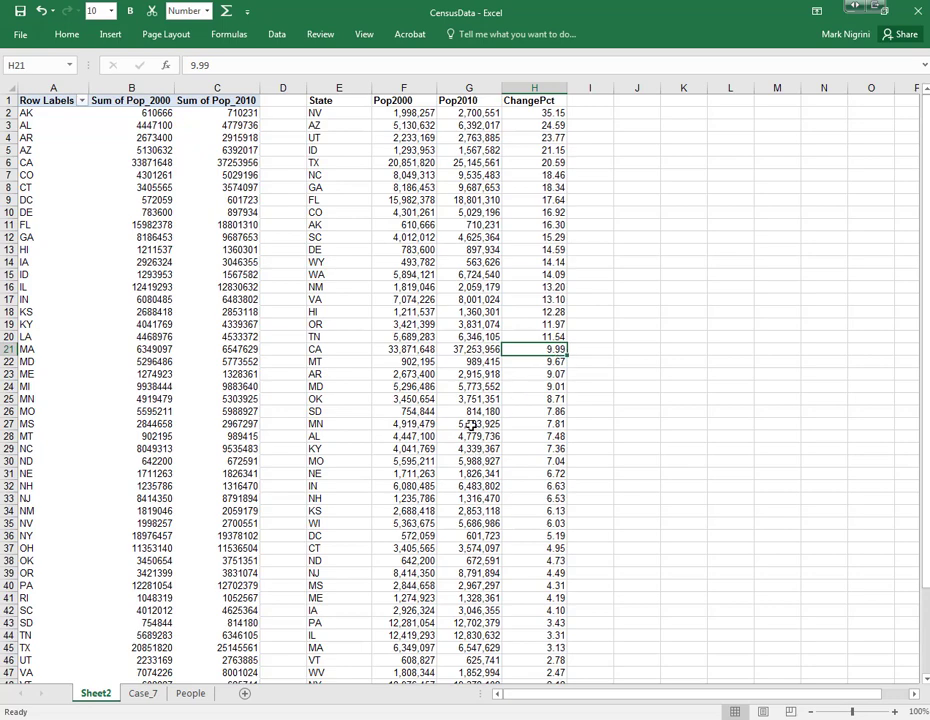
Step: Copy California's row A6:C6 from the pivot table and switch to the Acct582_Case7 Word document
click(27, 162)
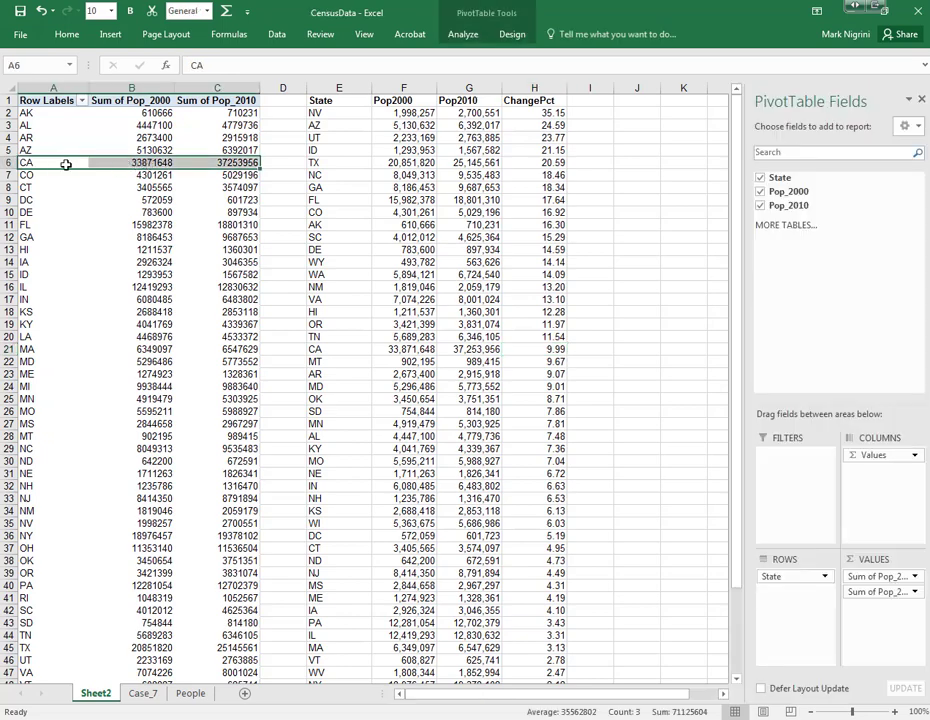
right_click(68, 163)
click(80, 175)
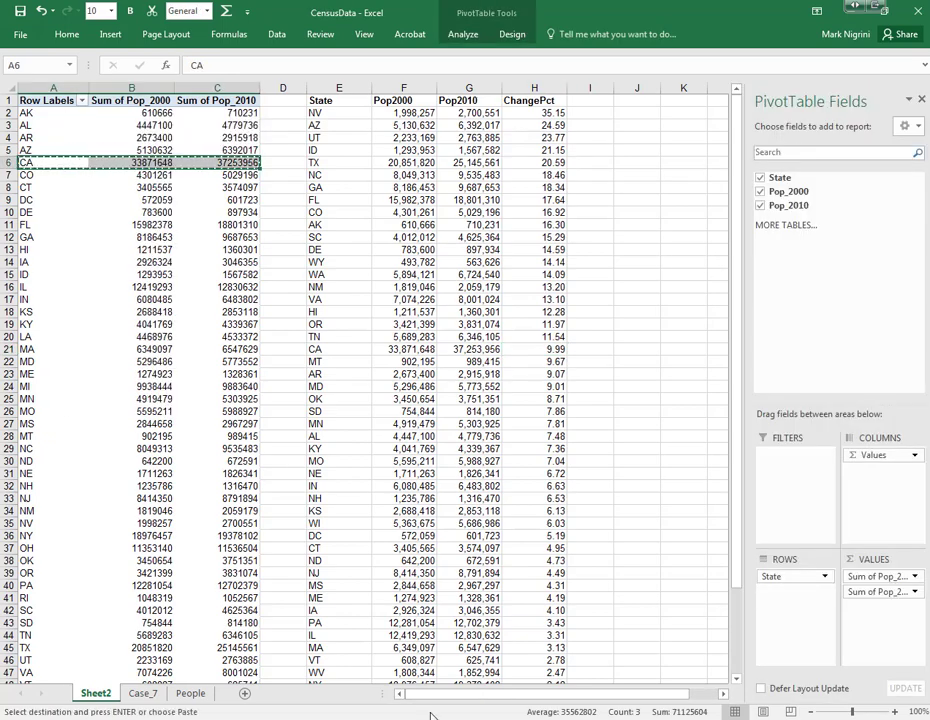
mouse_move(427, 716)
click(486, 663)
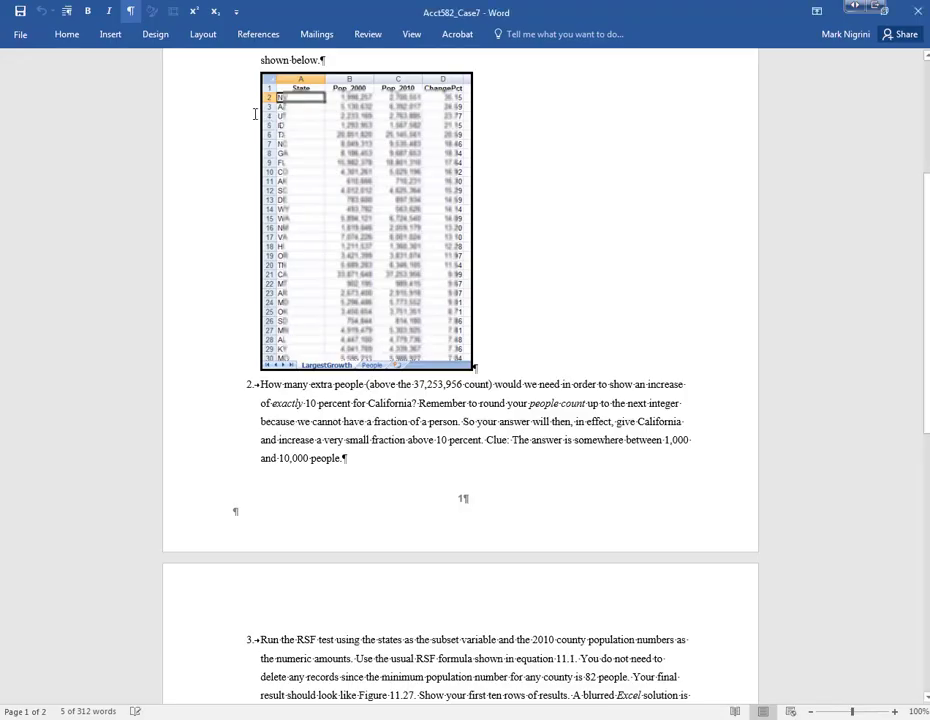
click(22, 36)
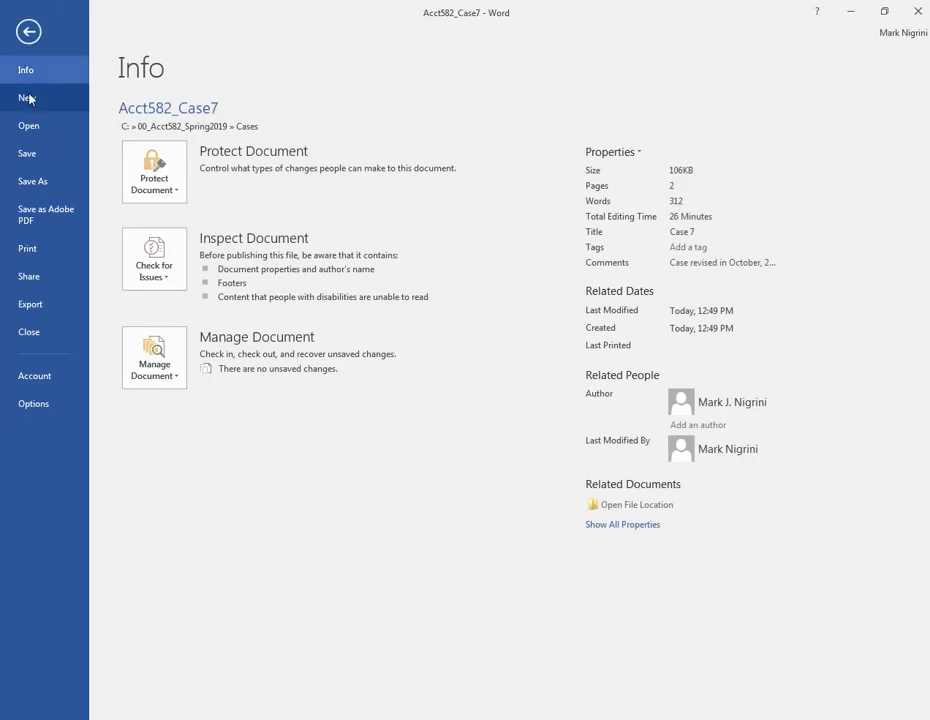
click(29, 97)
key(Escape)
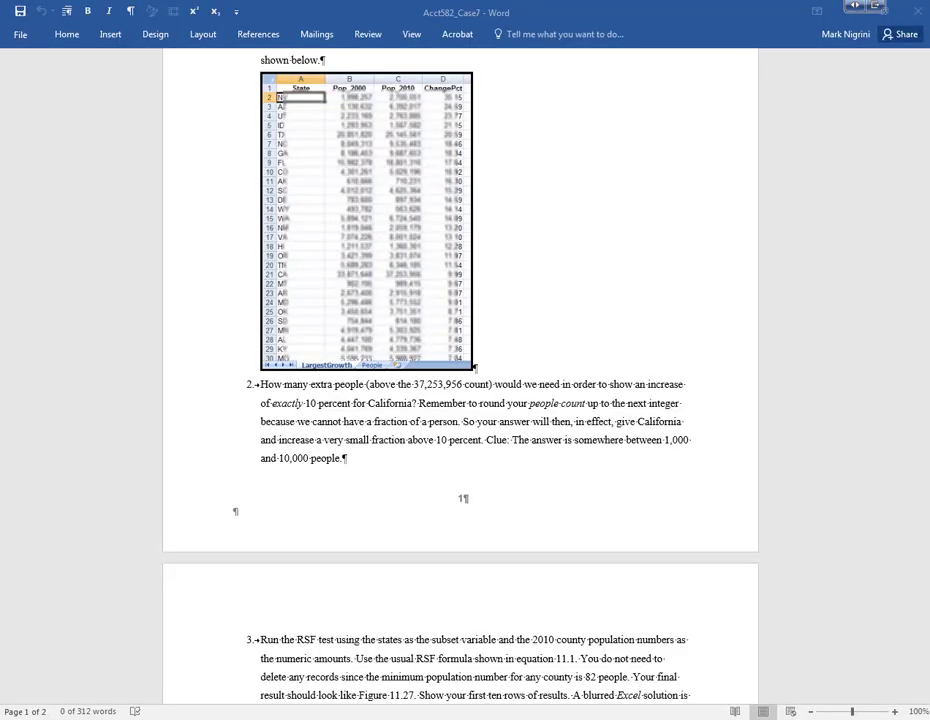
mouse_move(427, 719)
mouse_move(556, 706)
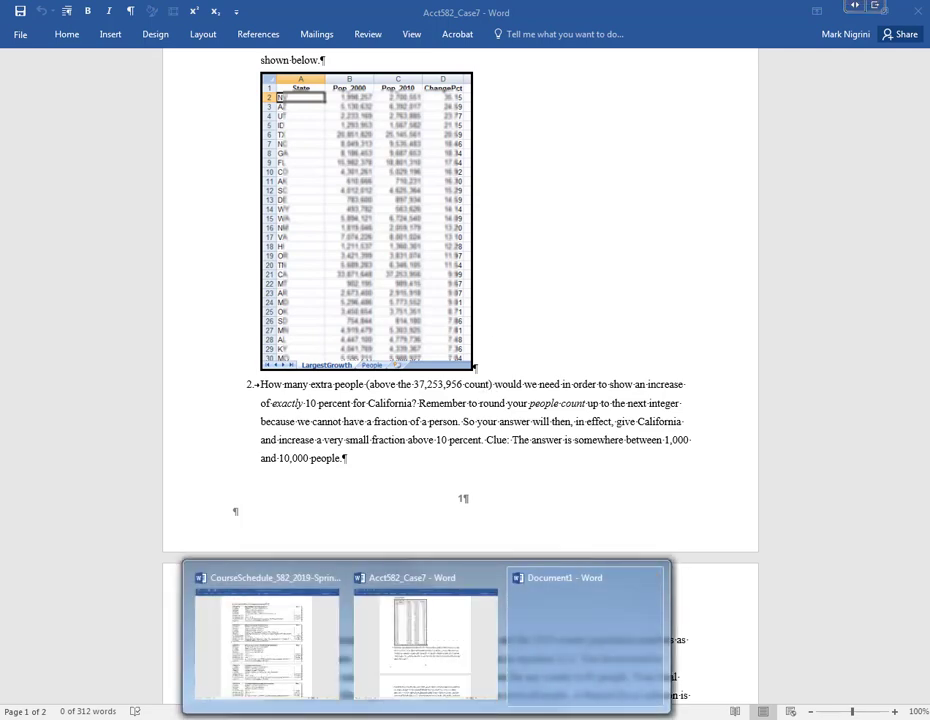
click(436, 650)
Step: Add blank lines after the submission requirements at the end of the document and paste the copied California row there
scroll(404, 519, down, 4)
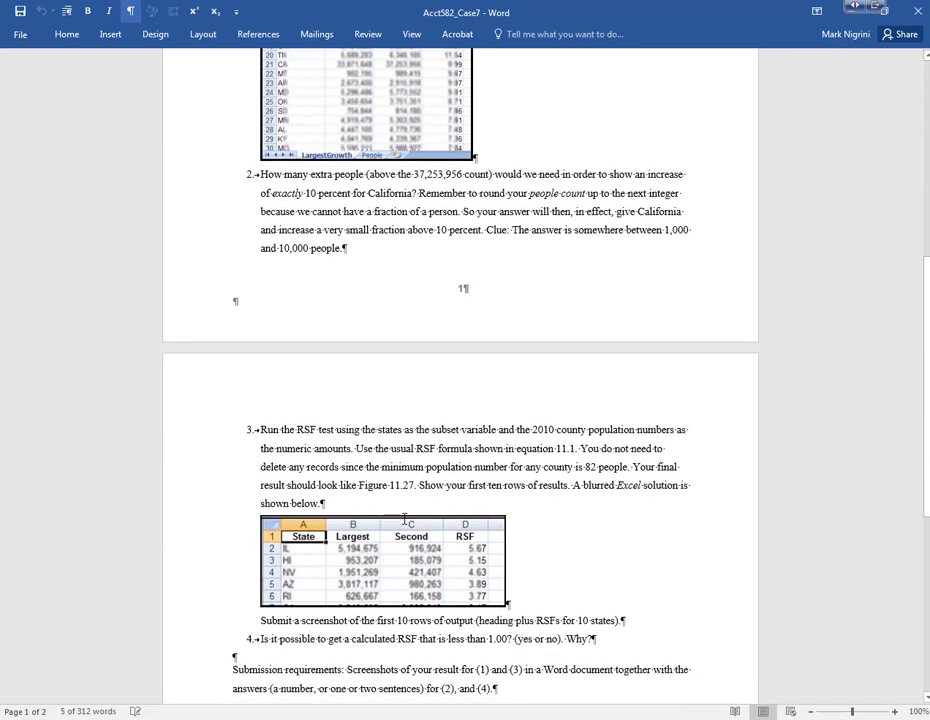
scroll(404, 519, down, 5)
click(516, 338)
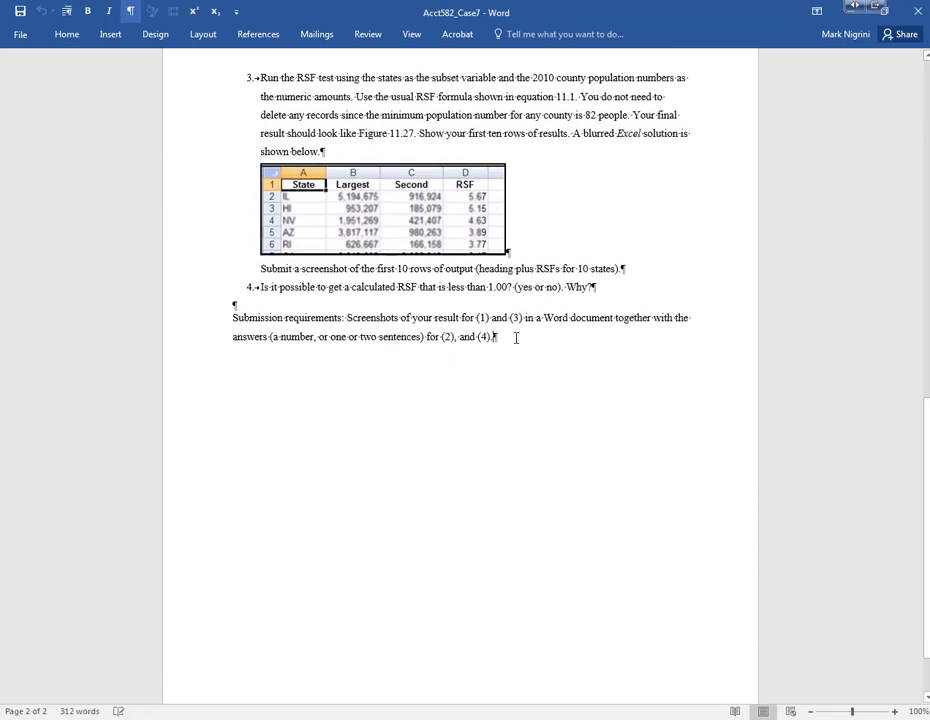
key(Return)
key(Return)
key(Return)
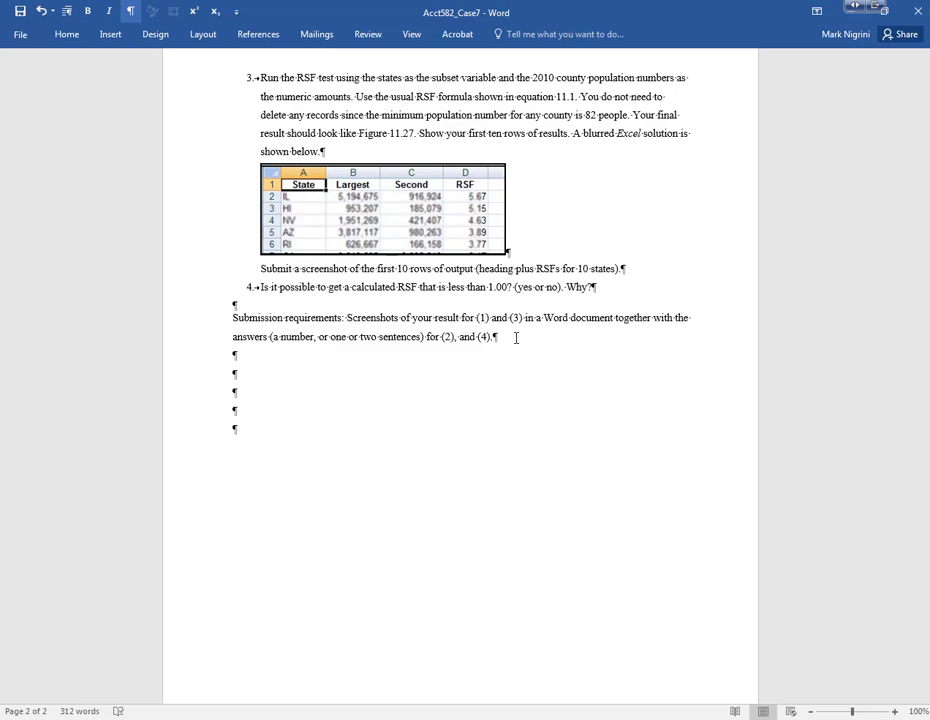
key(ctrl+v)
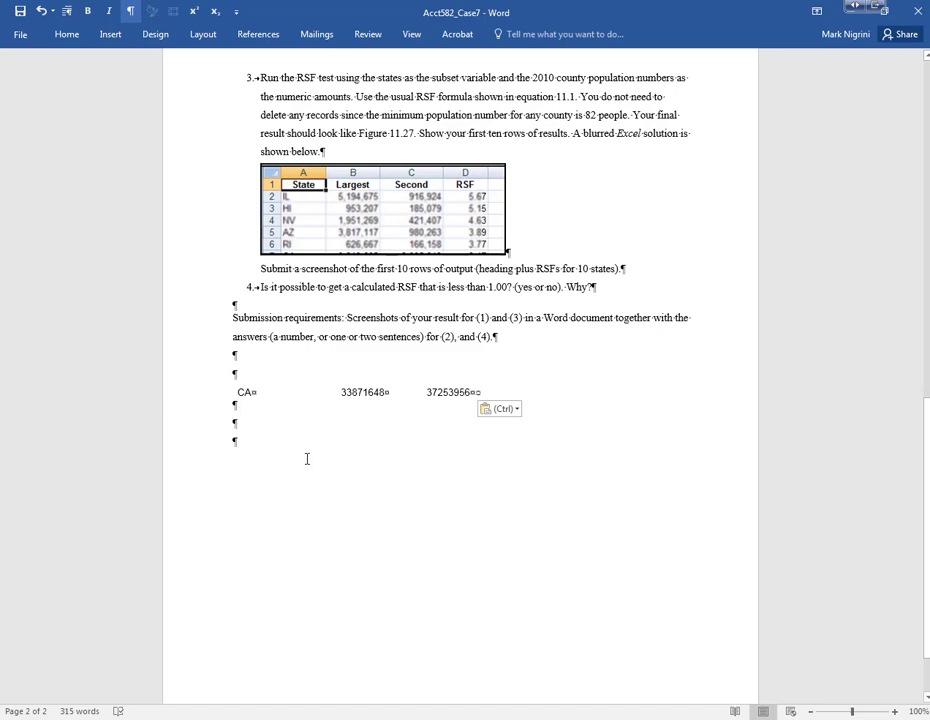
Step: Begin the calculation below the California row with 1.1* followed by a copy of the 2000 population, 33871648
text(1.1*)
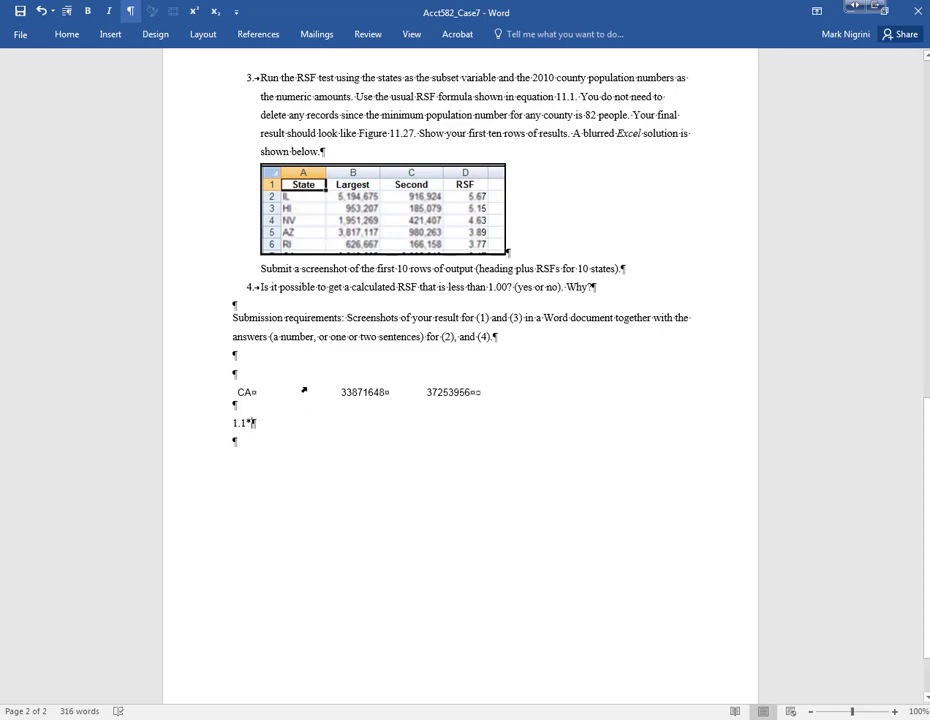
drag(343, 392, 383, 401)
right_click(379, 397)
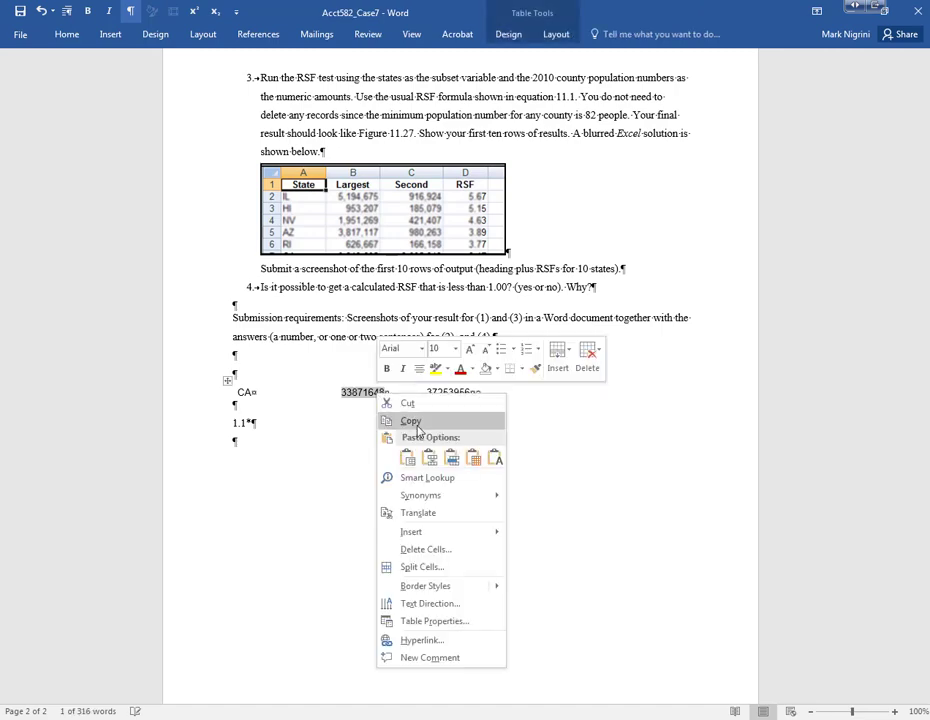
click(416, 424)
click(281, 431)
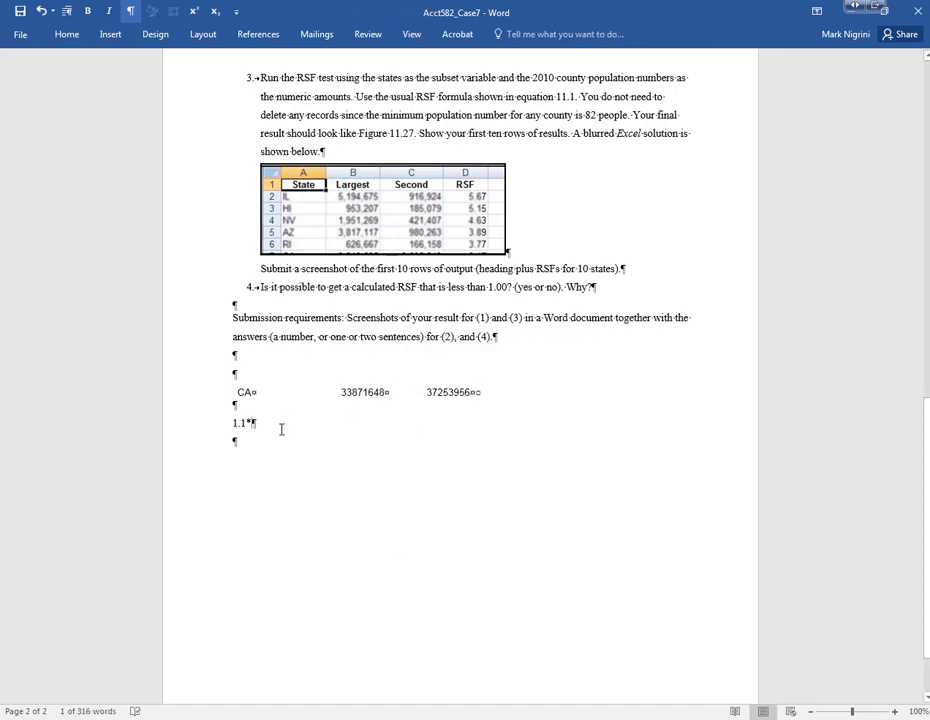
right_click(281, 431)
click(312, 493)
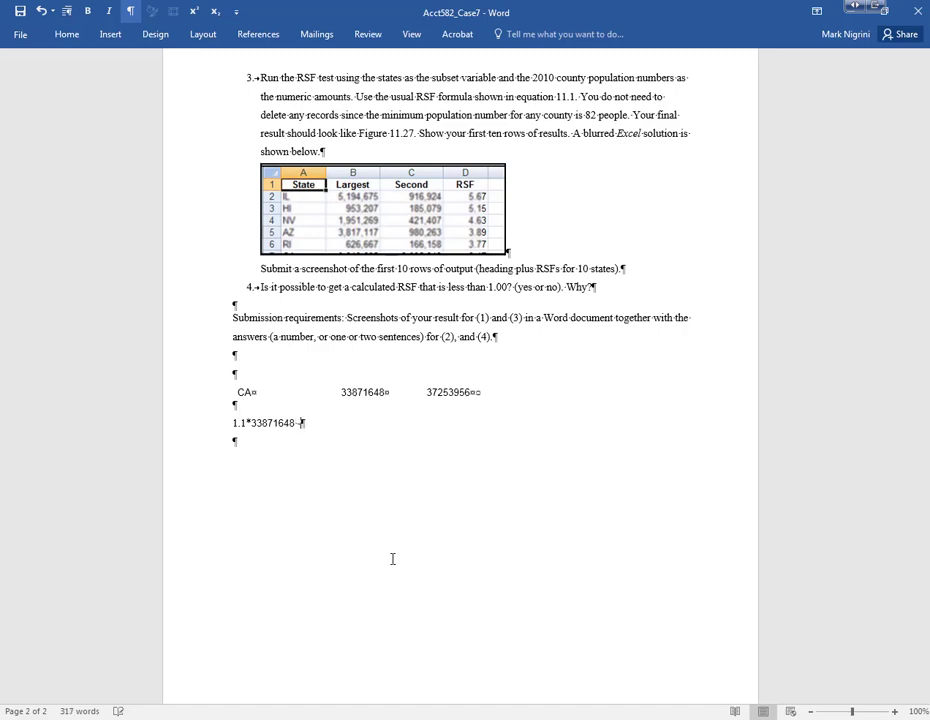
Step: Complete the expression by subtracting a copy of California's 2010 population, so it reads 1.1*33871648 - 37253956
text(-)
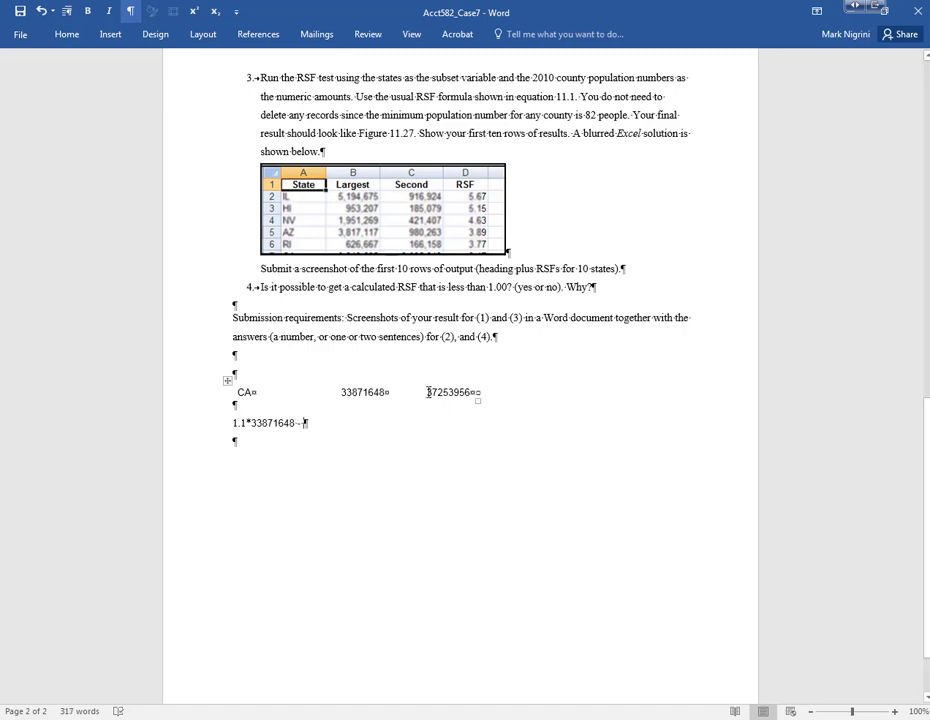
drag(428, 392, 482, 394)
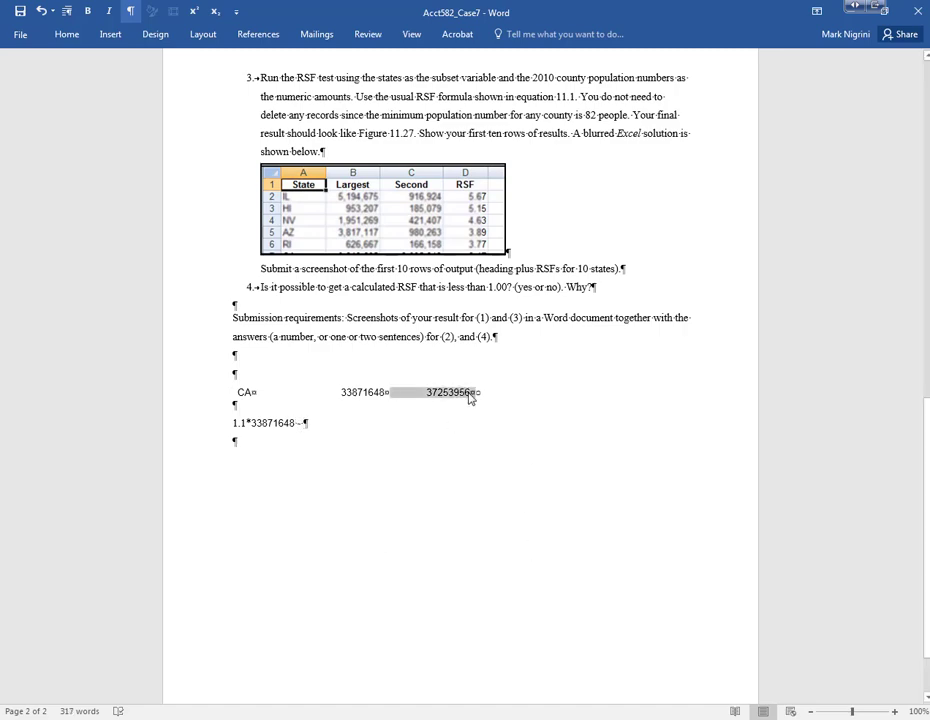
right_click(466, 396)
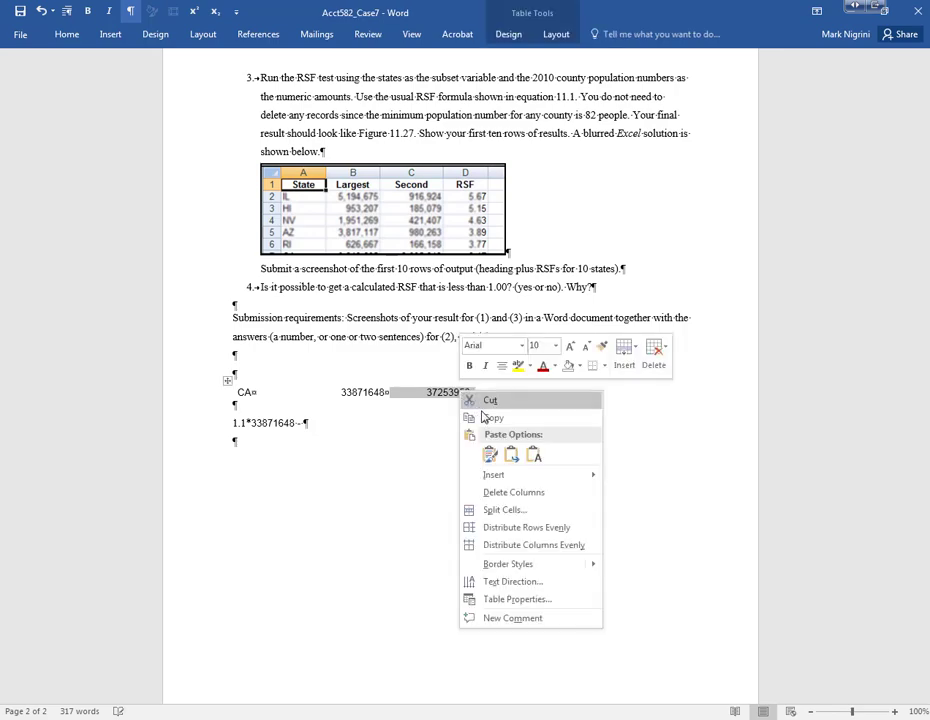
click(494, 418)
click(321, 425)
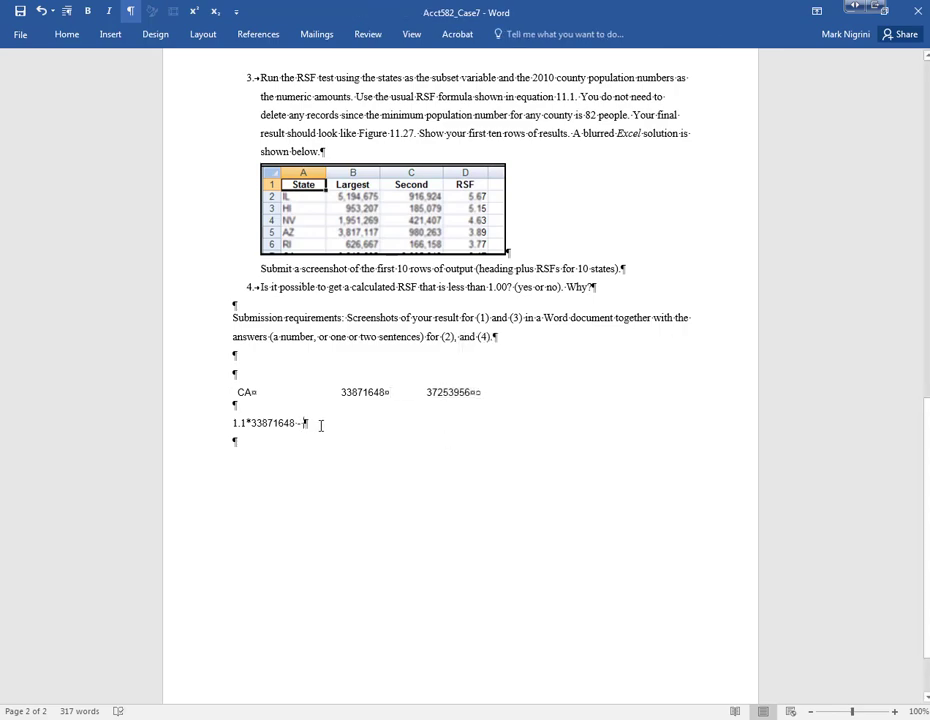
text(-)
key(ctrl+v)
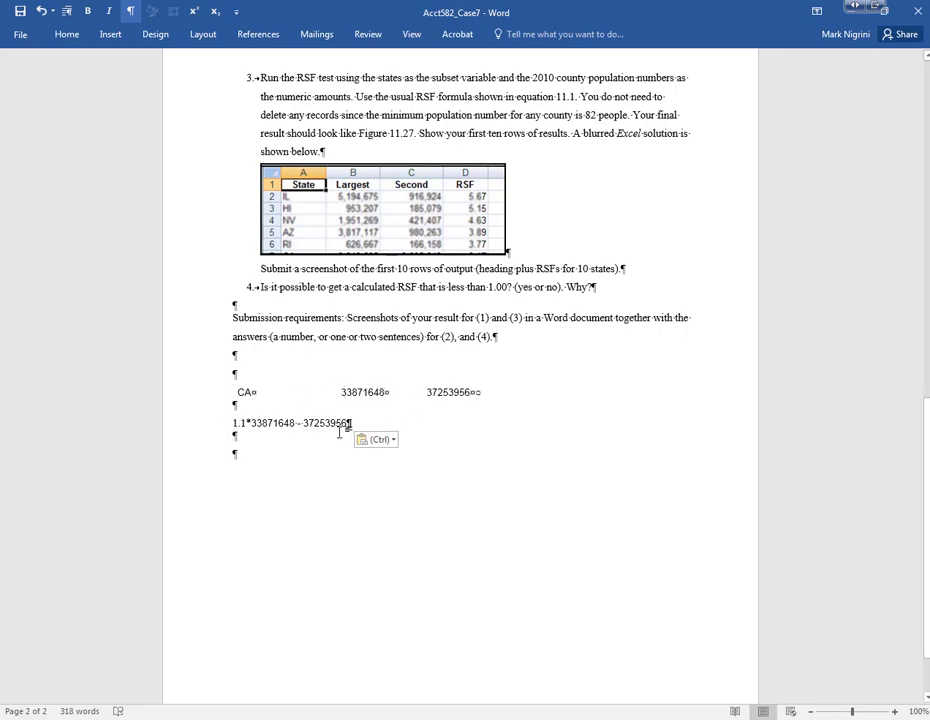
Step: Compare the typed expression with question 2's wording about the extra people above California's 2010 count and its rounding clue
click(427, 719)
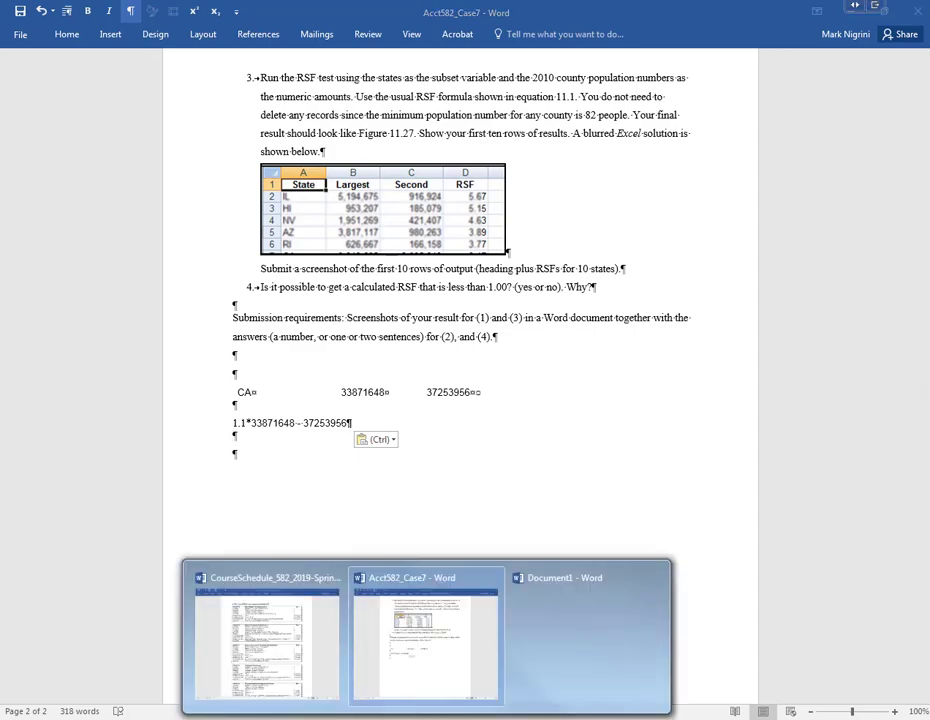
click(415, 640)
scroll(410, 440, up, 8)
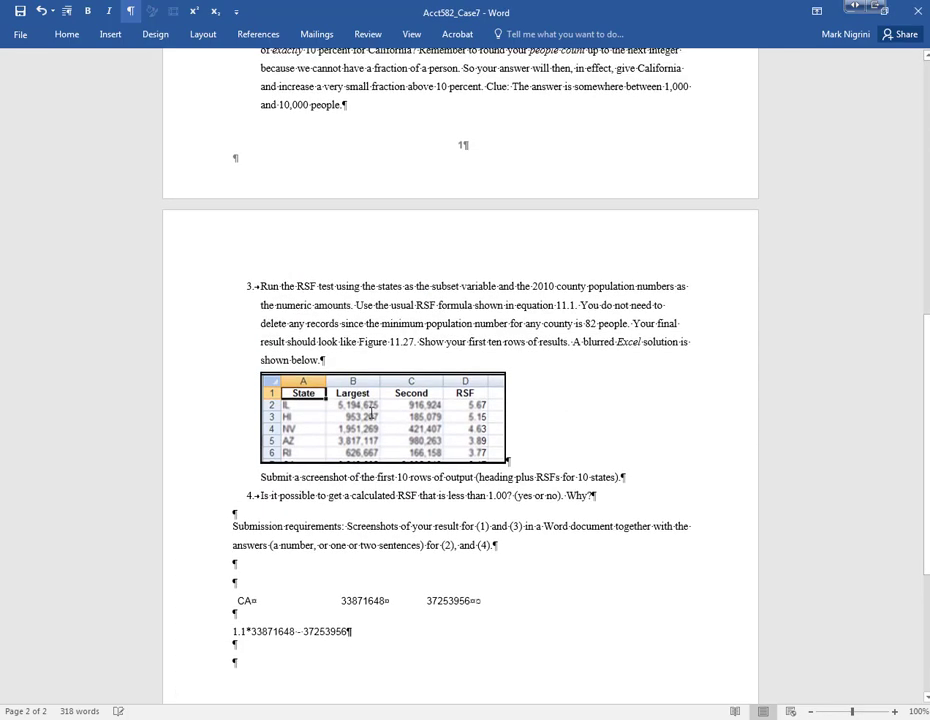
scroll(371, 412, up, 3)
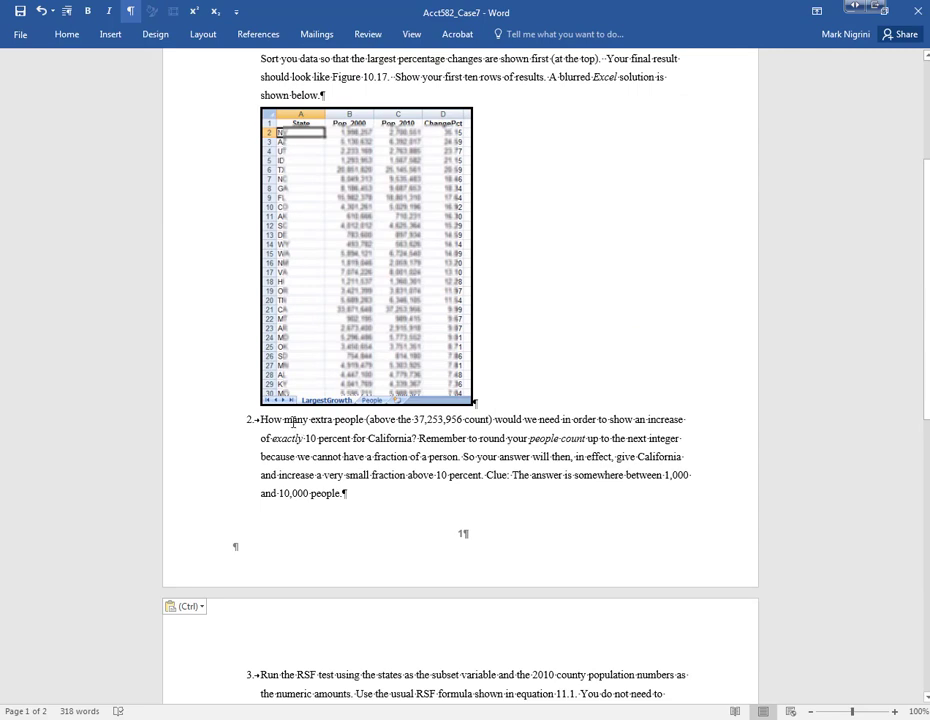
drag(292, 421, 443, 420)
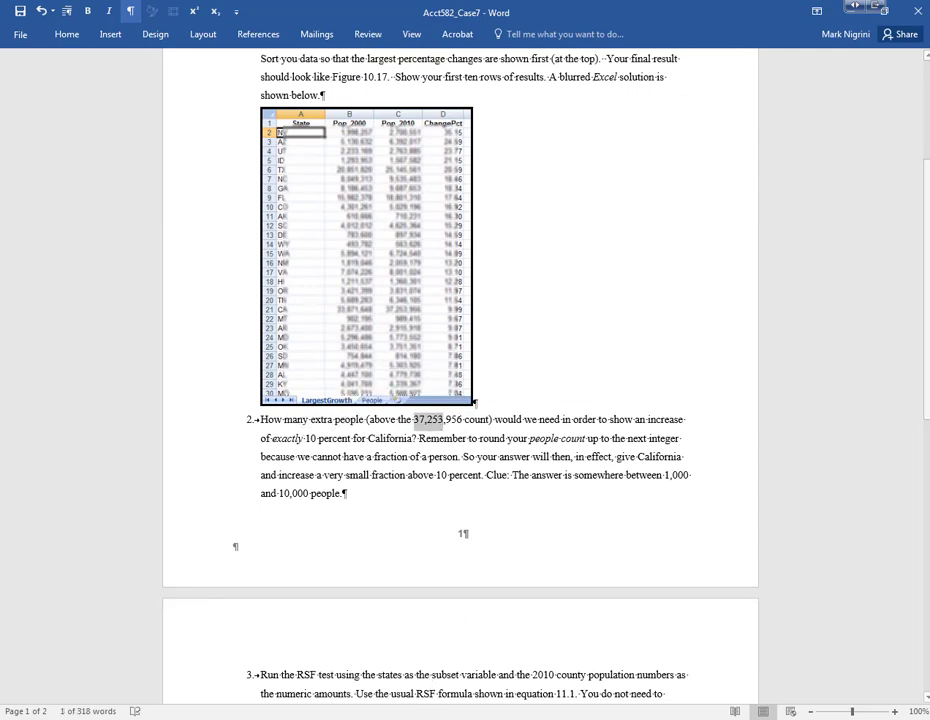
scroll(409, 560, down, 10)
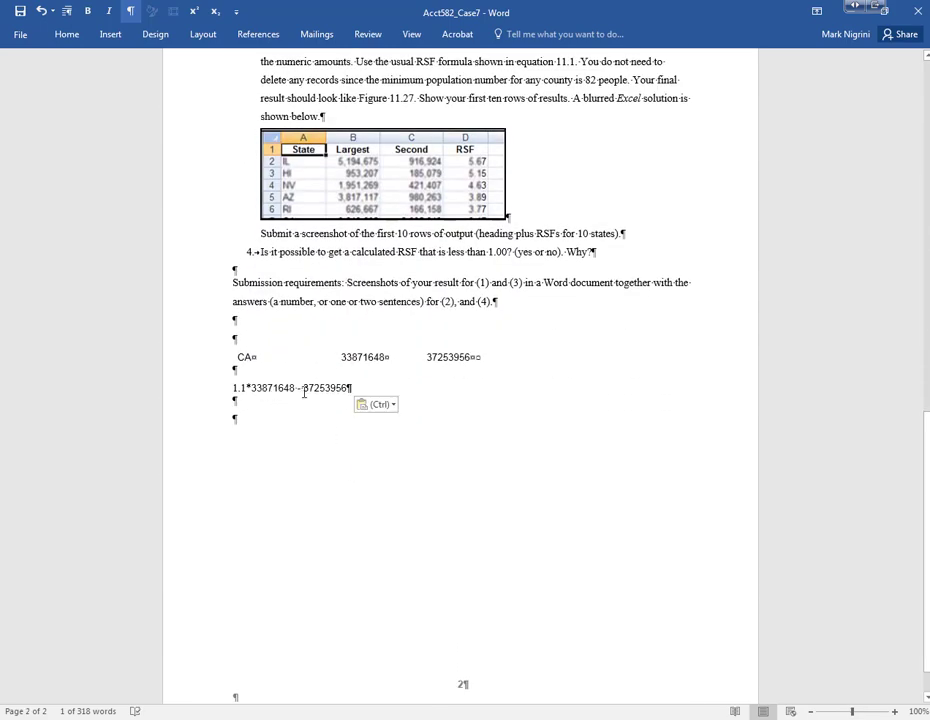
click(357, 391)
scroll(395, 484, up, 10)
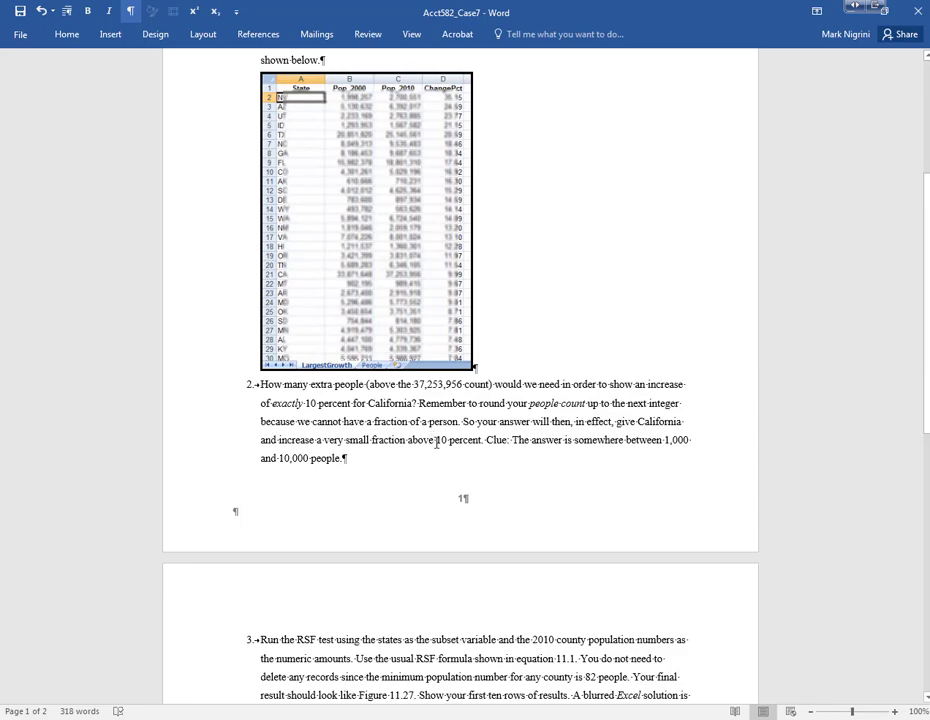
Step: Read question 3 about the RSF test by state on 2010 county populations, including its sample output
scroll(436, 443, down, 7)
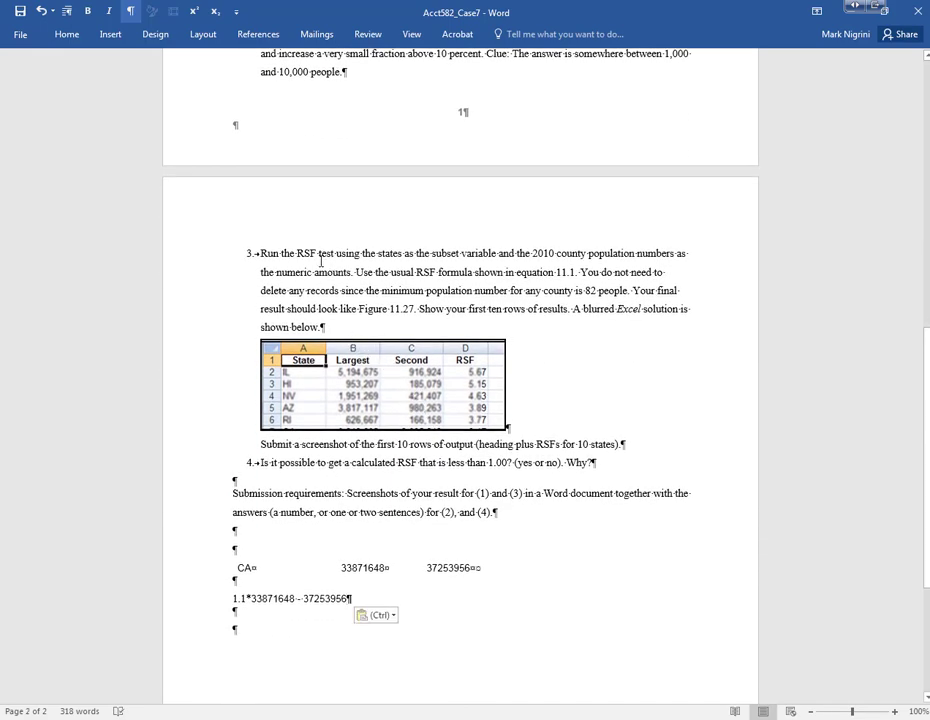
double_click(300, 253)
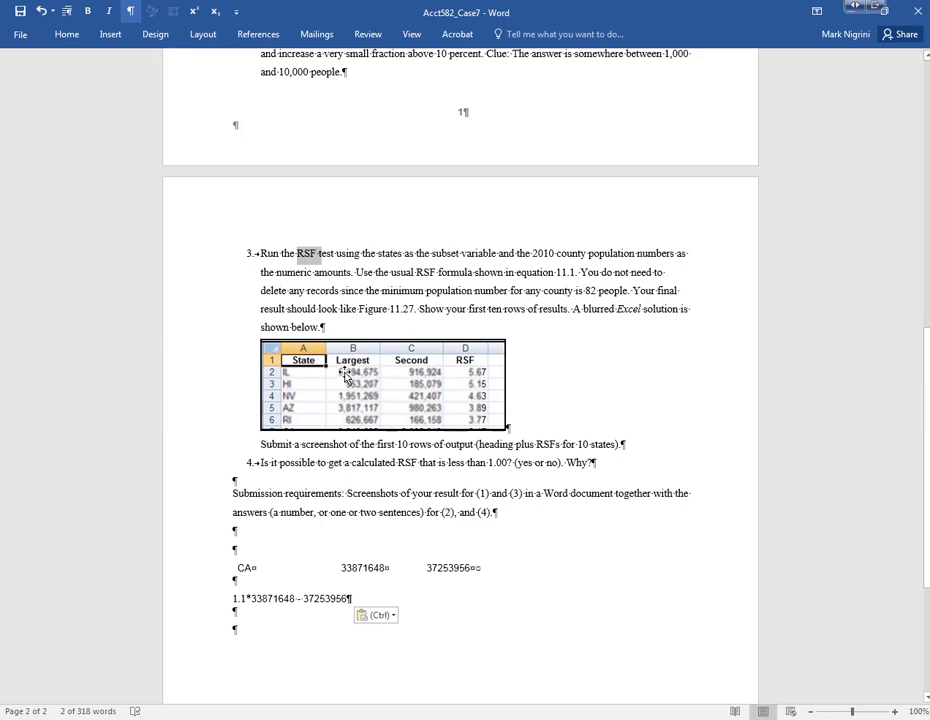
click(303, 254)
drag(281, 253, 335, 254)
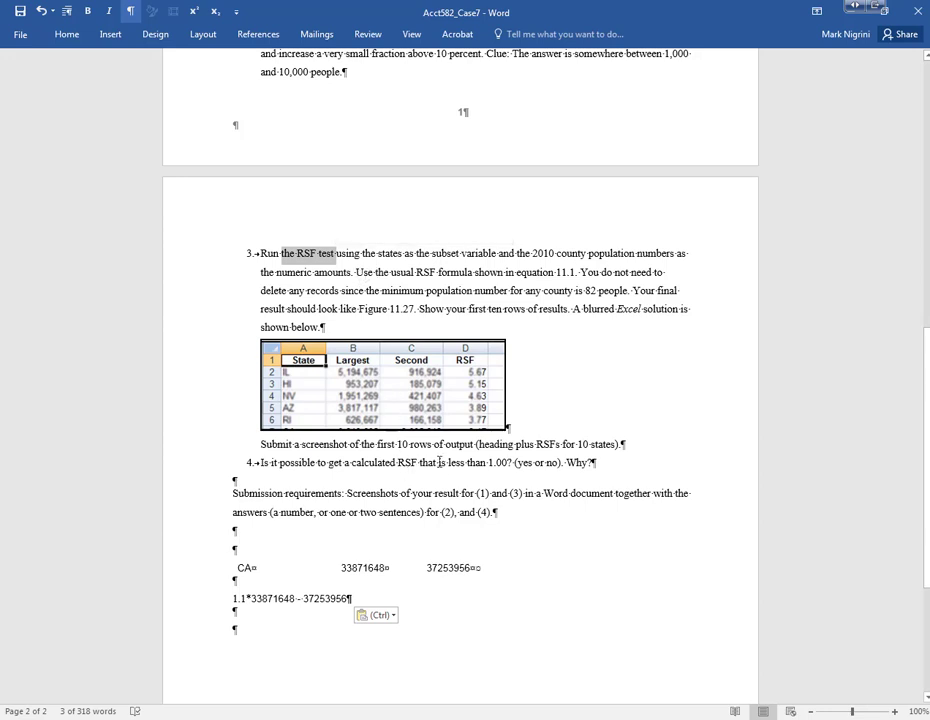
Step: Switch to the CensusData workbook in Excel and create a copy of the People sheet before Sheet2
key(alt+Tab)
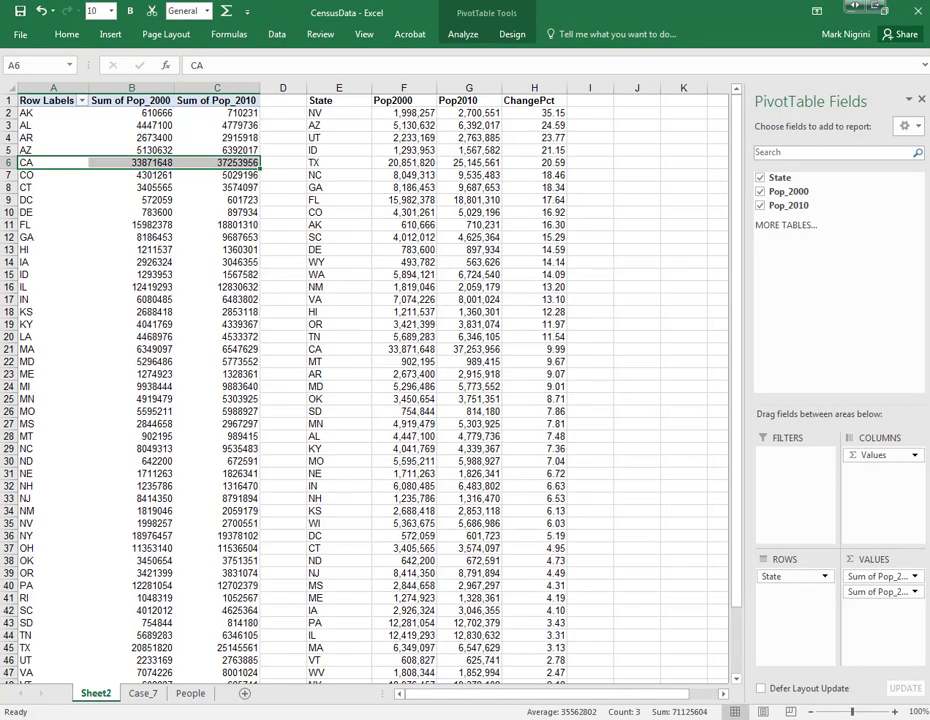
click(191, 694)
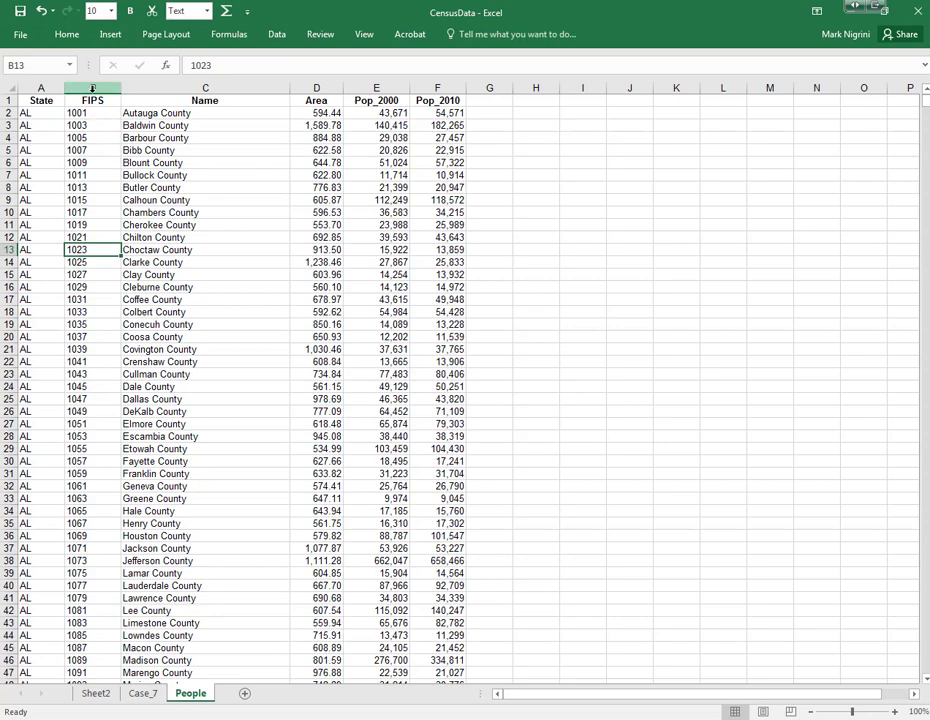
right_click(191, 700)
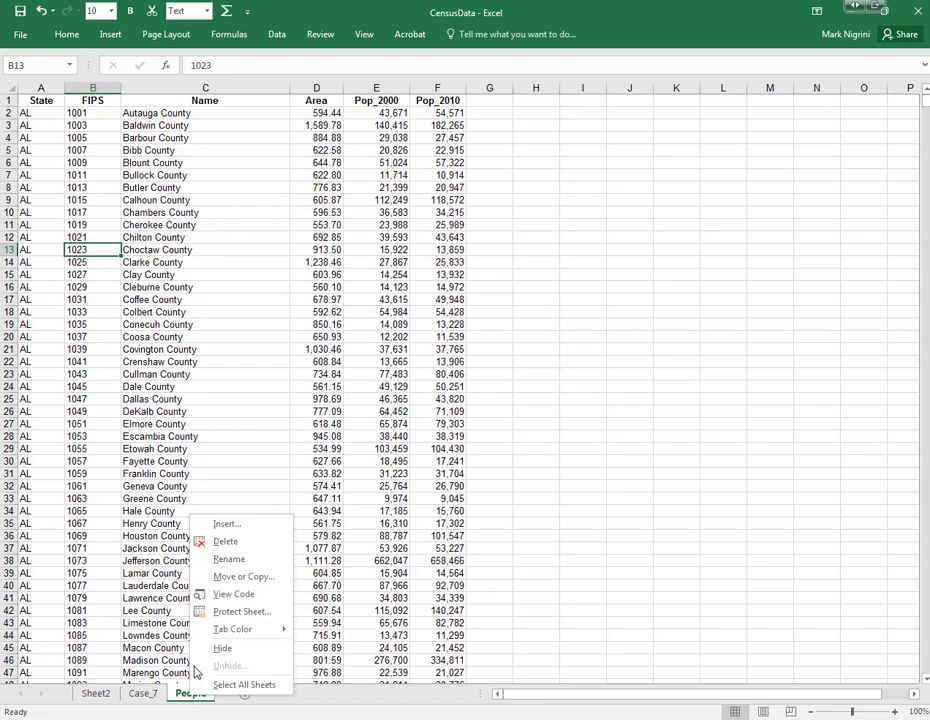
click(238, 577)
click(145, 626)
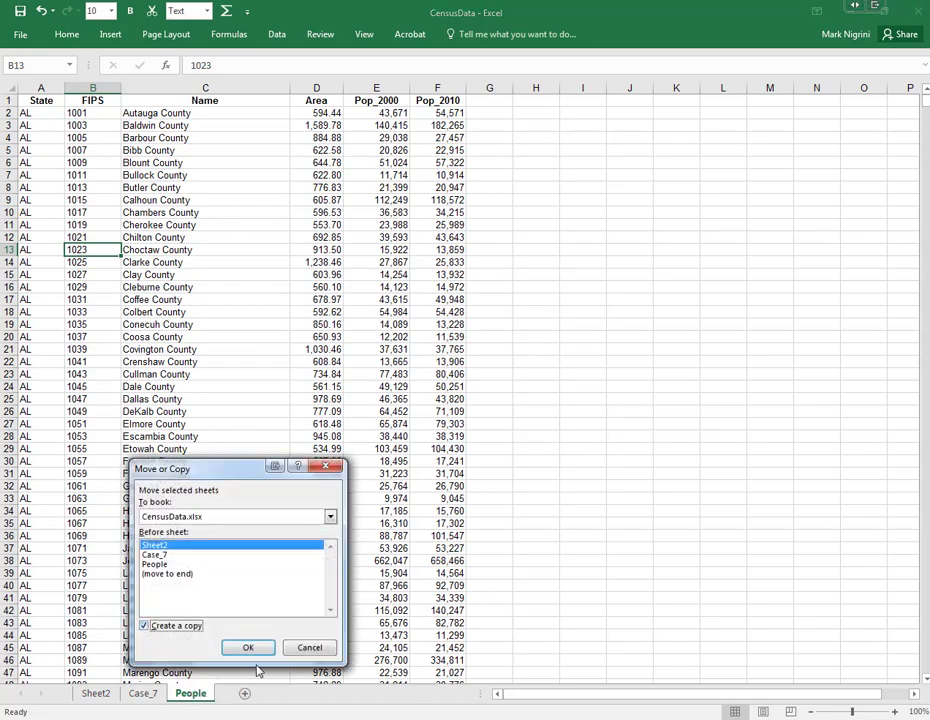
click(254, 649)
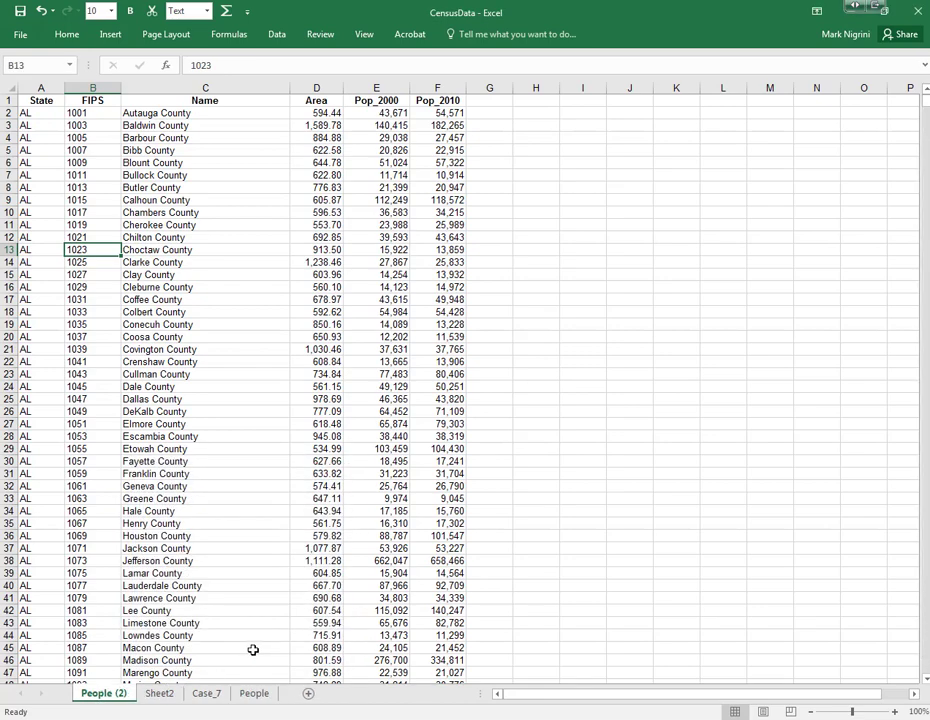
Step: Rename the copied sheet Part3, check the original People sheet and return to Part3
right_click(101, 703)
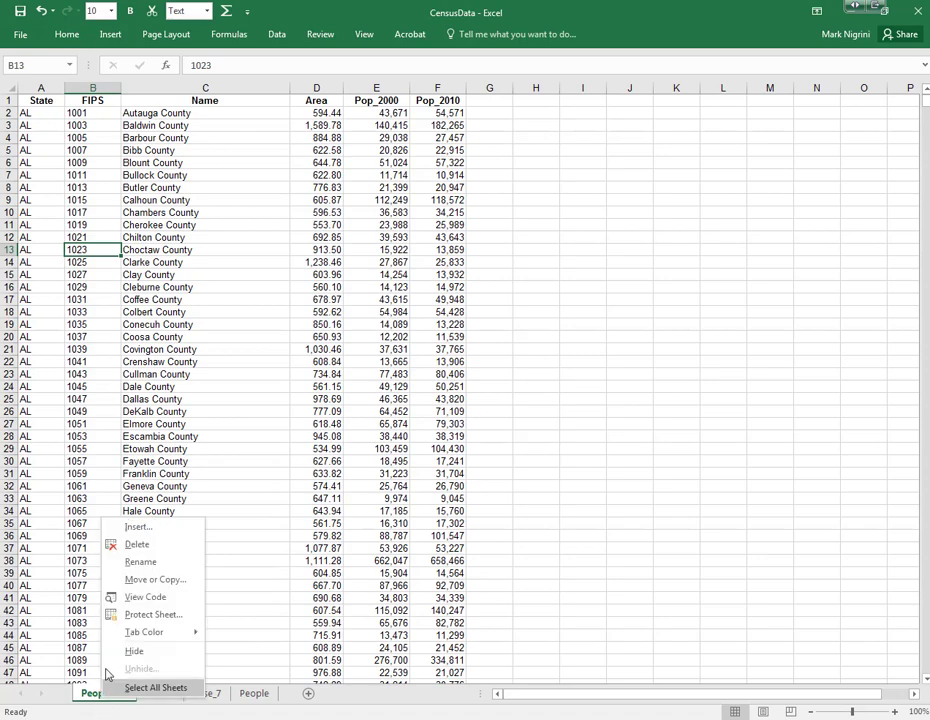
click(139, 563)
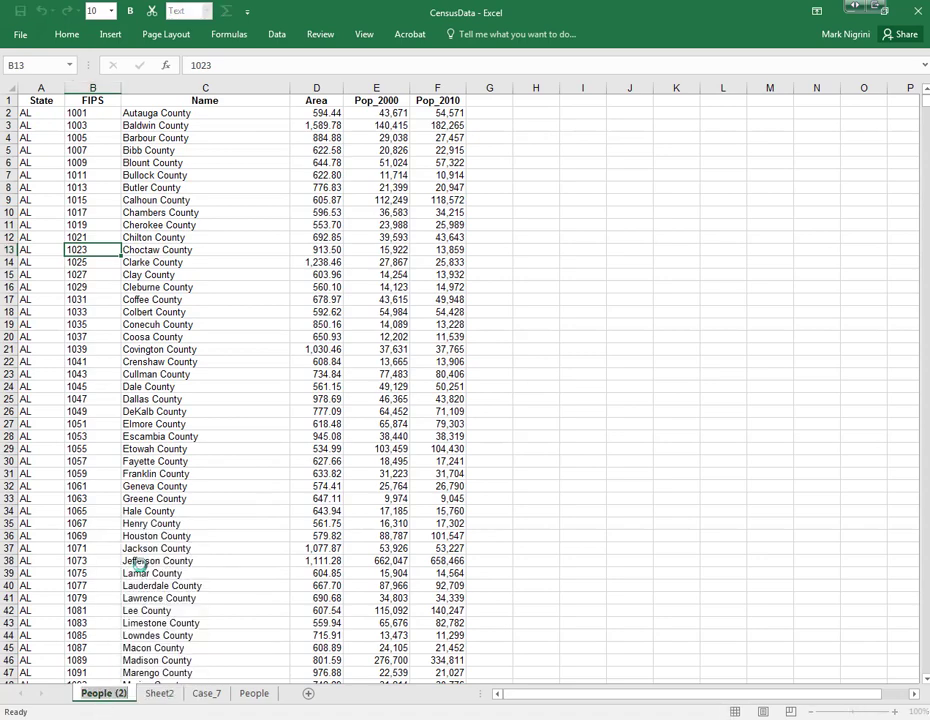
text(Part3)
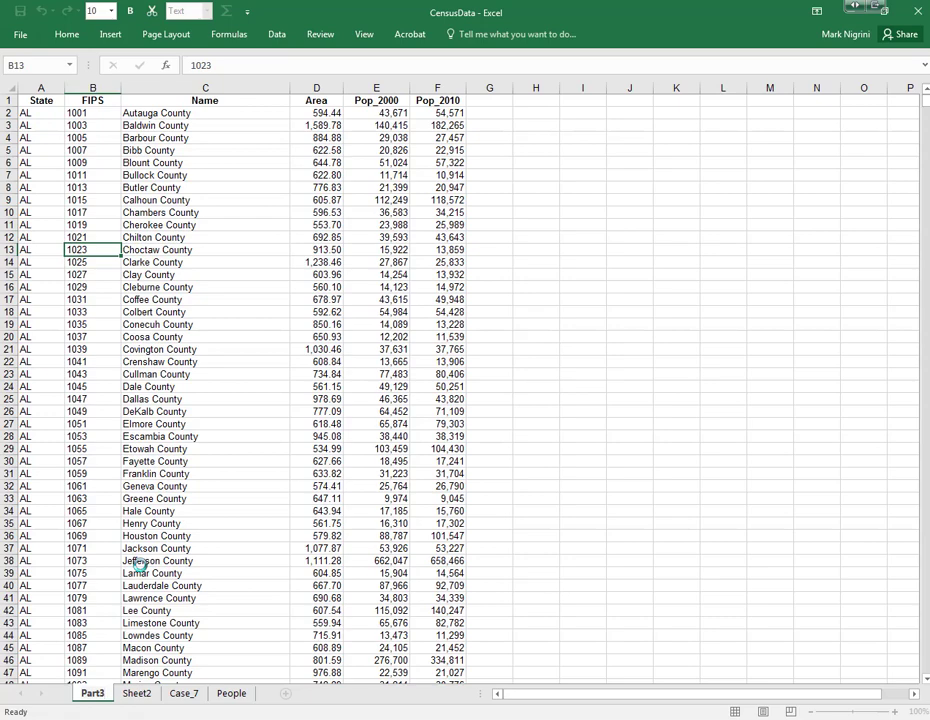
key(Return)
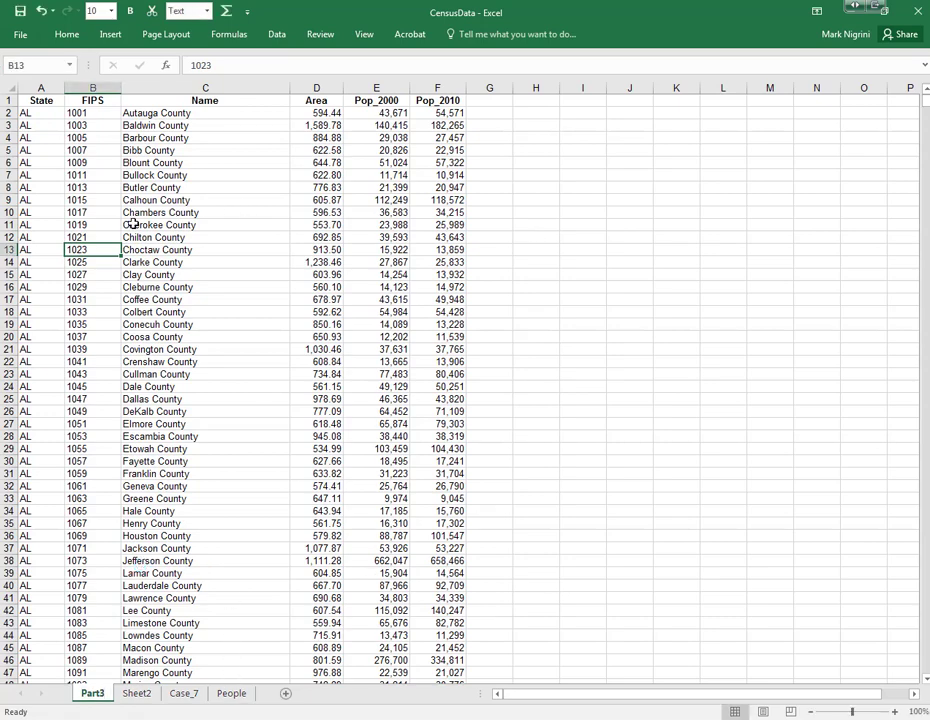
click(234, 696)
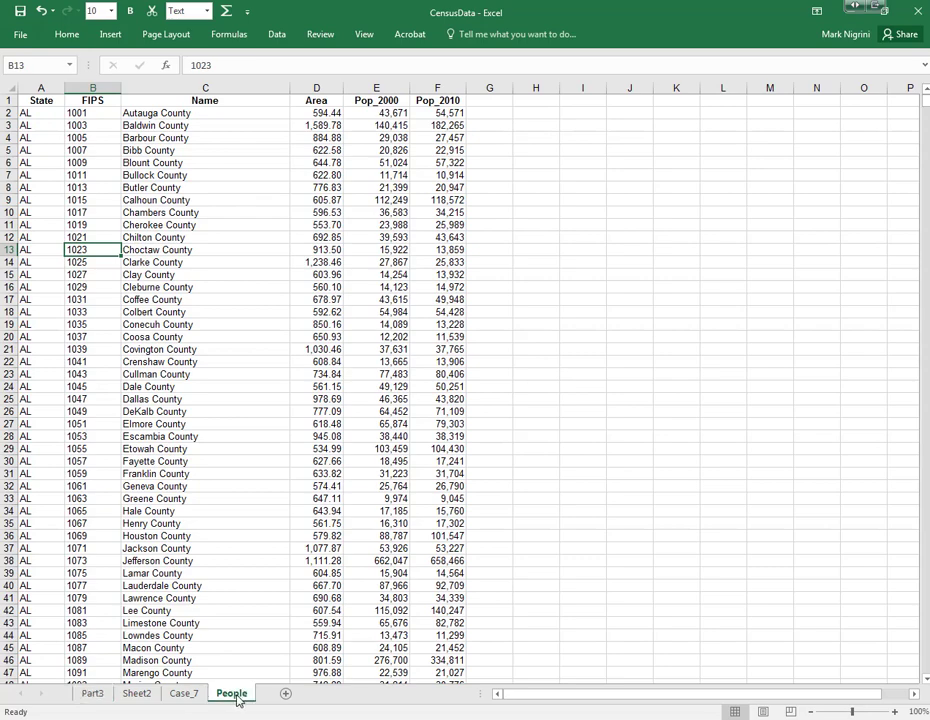
click(92, 693)
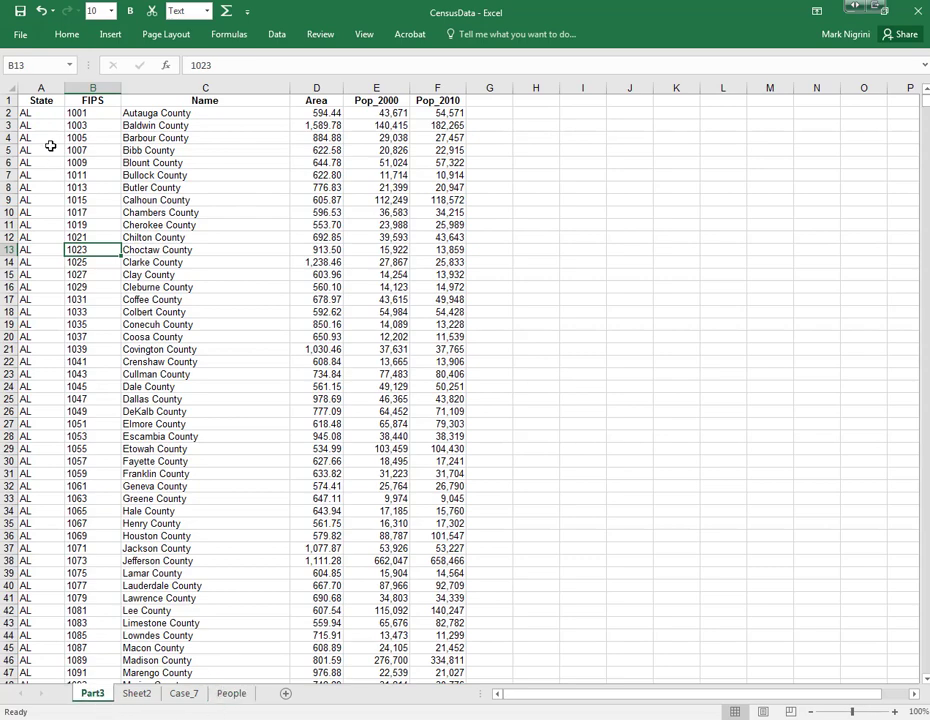
Step: Delete the FIPS, Name, Area and Pop_2000 columns from the Part3 sheet and select cell B2
click(89, 88)
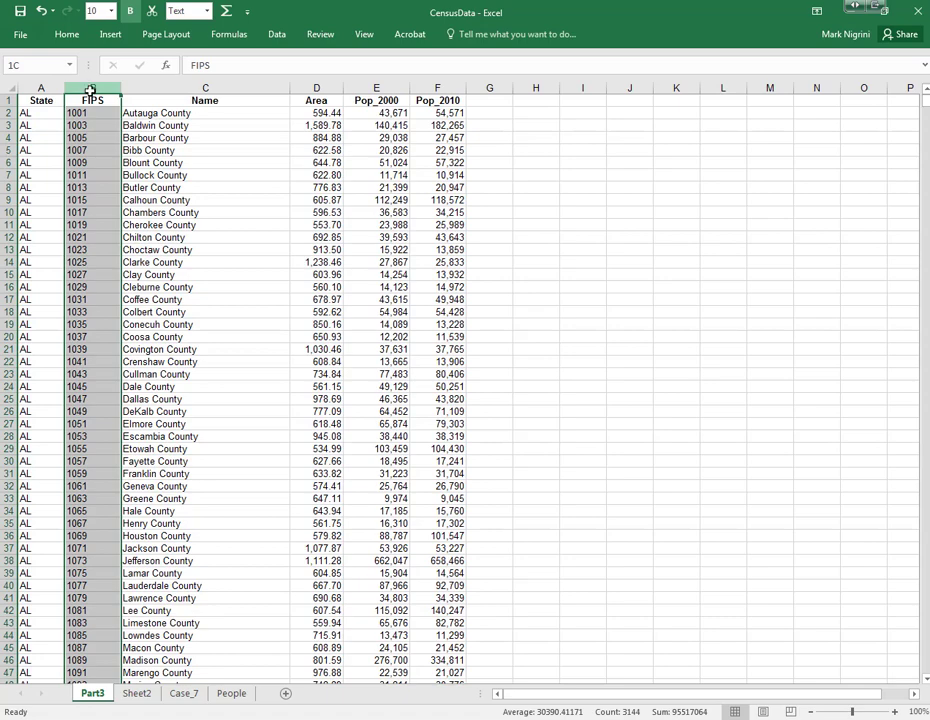
drag(89, 90, 378, 91)
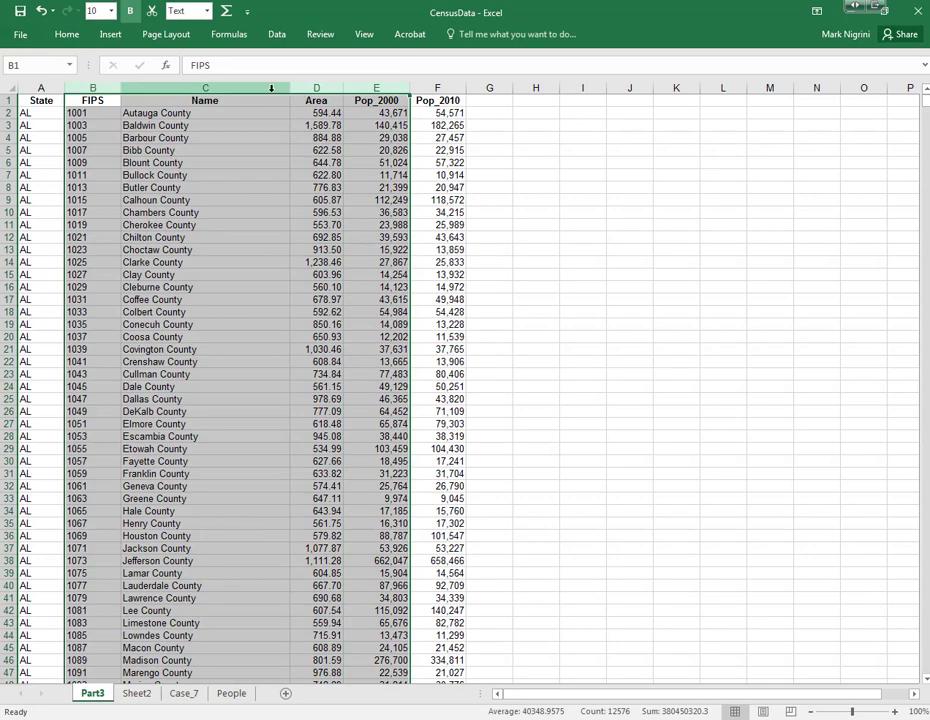
right_click(271, 88)
key(Escape)
key(ctrl+minus)
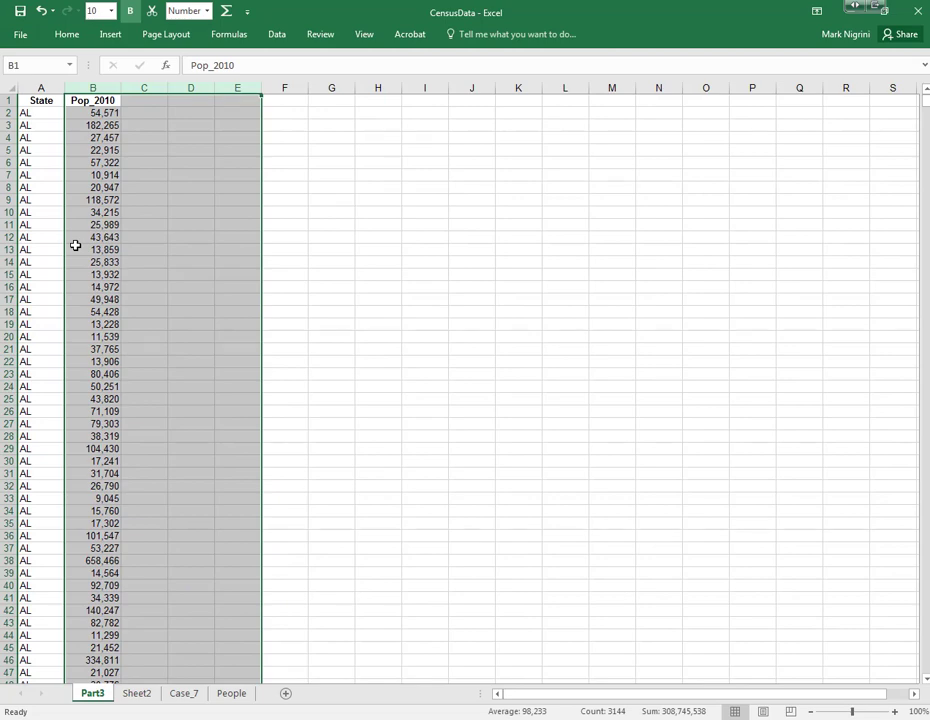
click(100, 113)
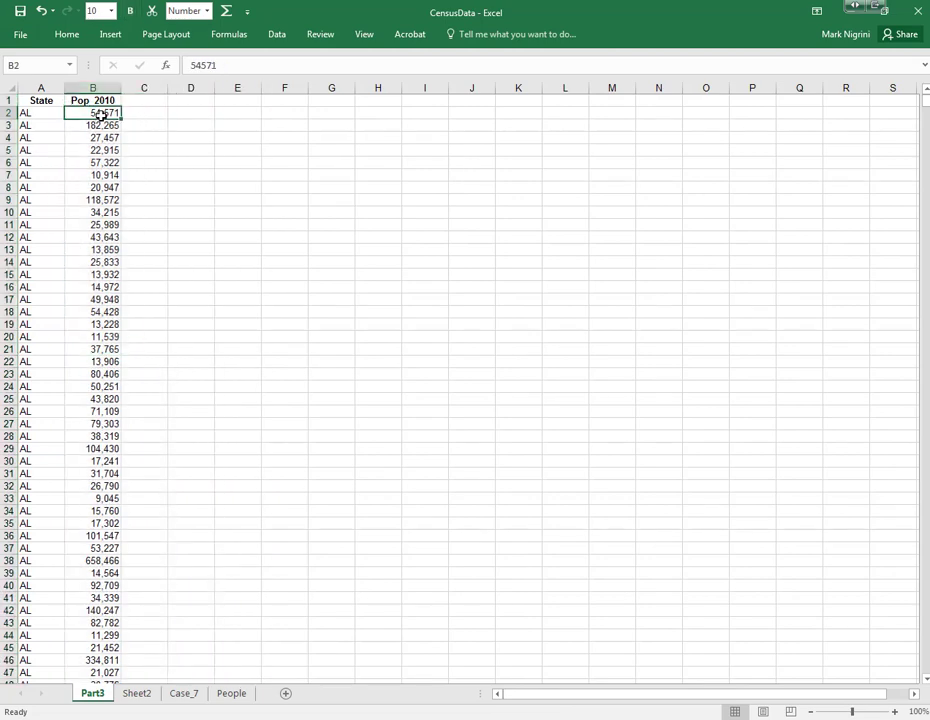
click(102, 128)
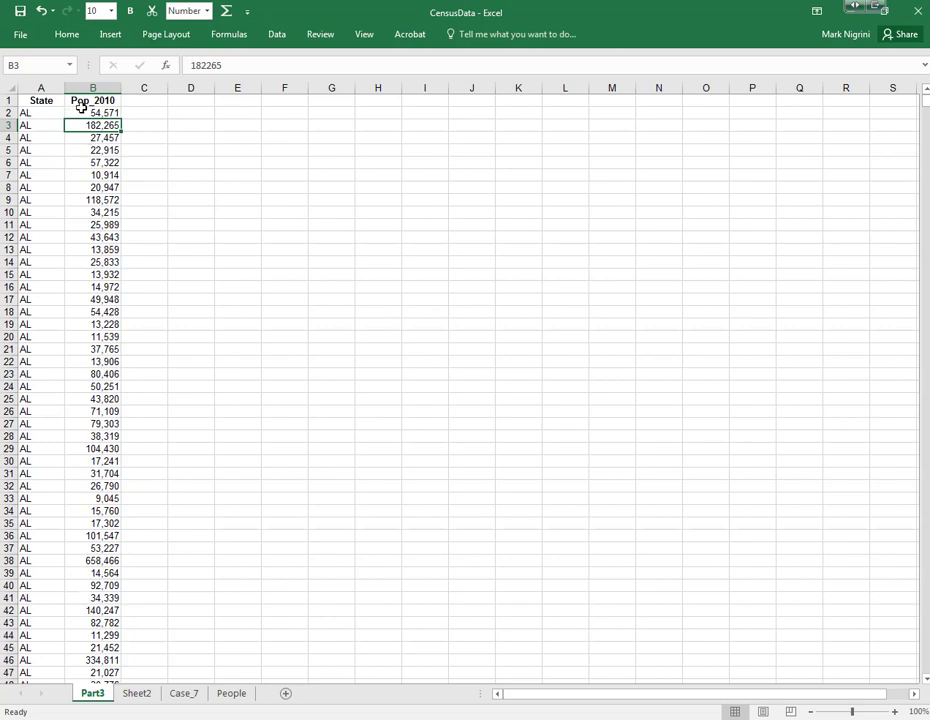
click(85, 111)
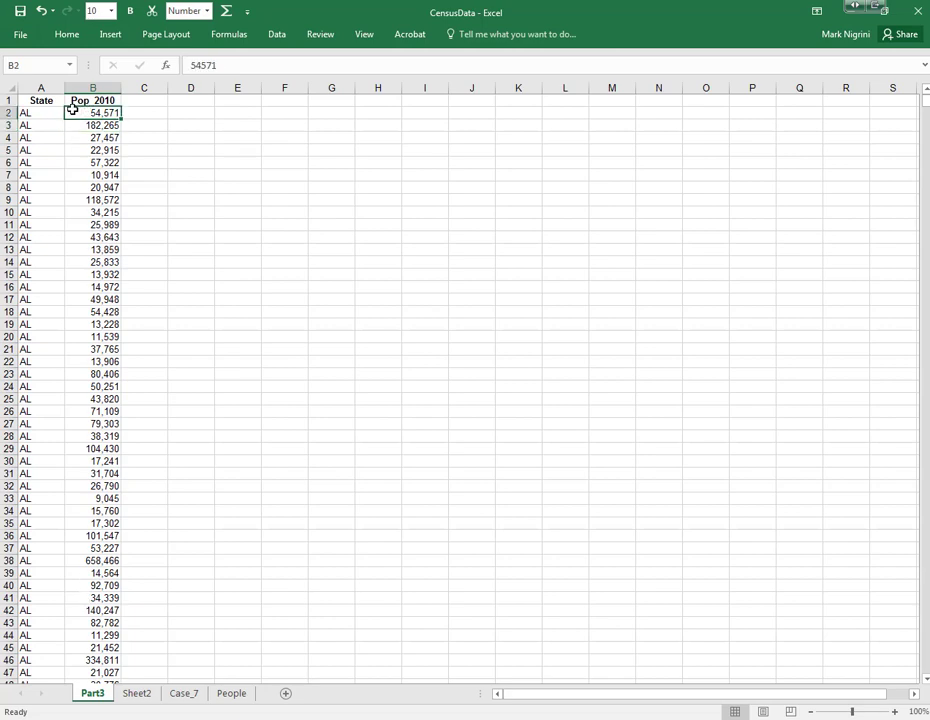
Step: Sort the Part3 data by State from A to Z, then by Pop_2010 from largest to smallest, and check the first two AK rows
click(66, 36)
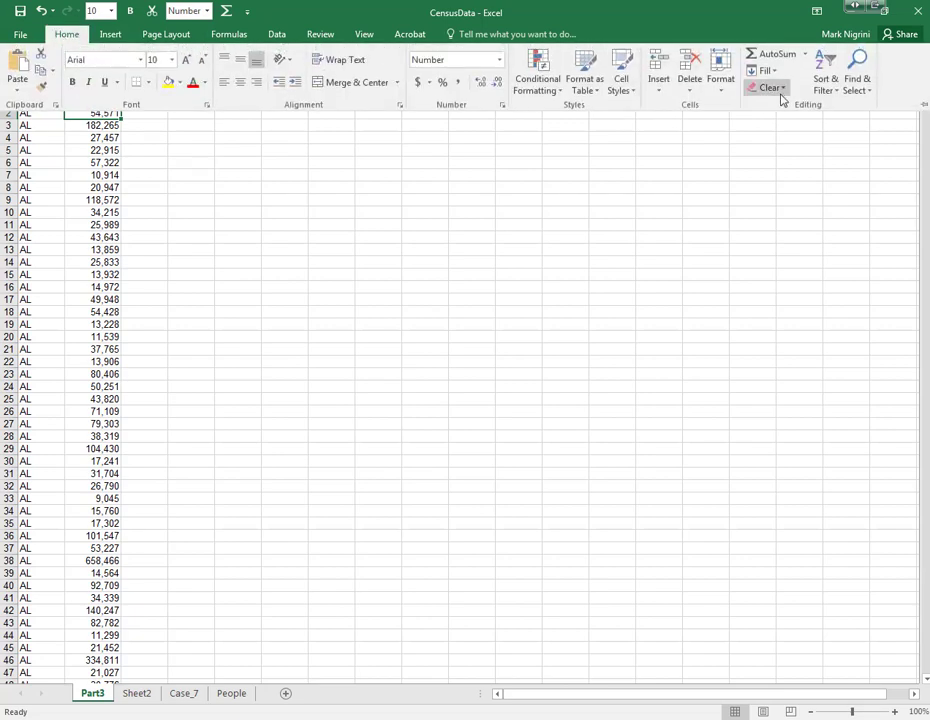
click(826, 90)
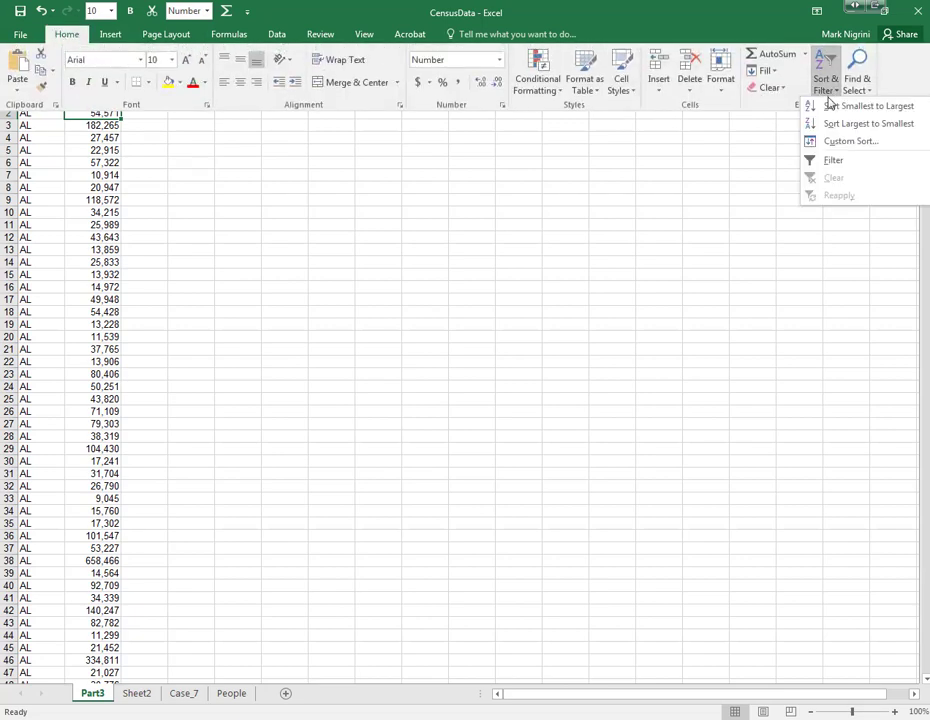
click(843, 142)
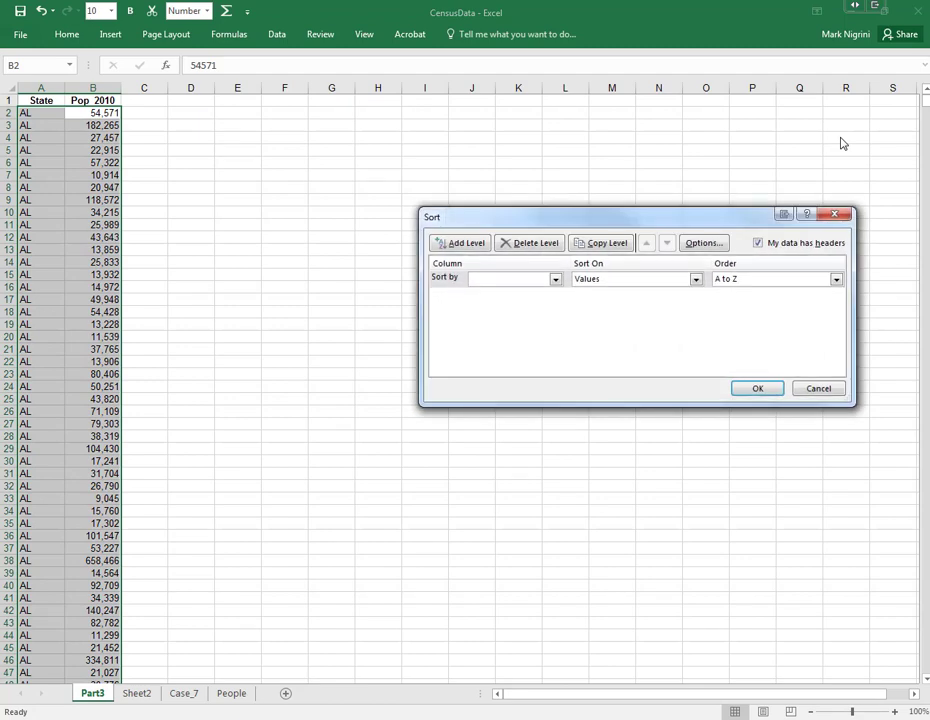
click(555, 279)
click(528, 293)
click(468, 243)
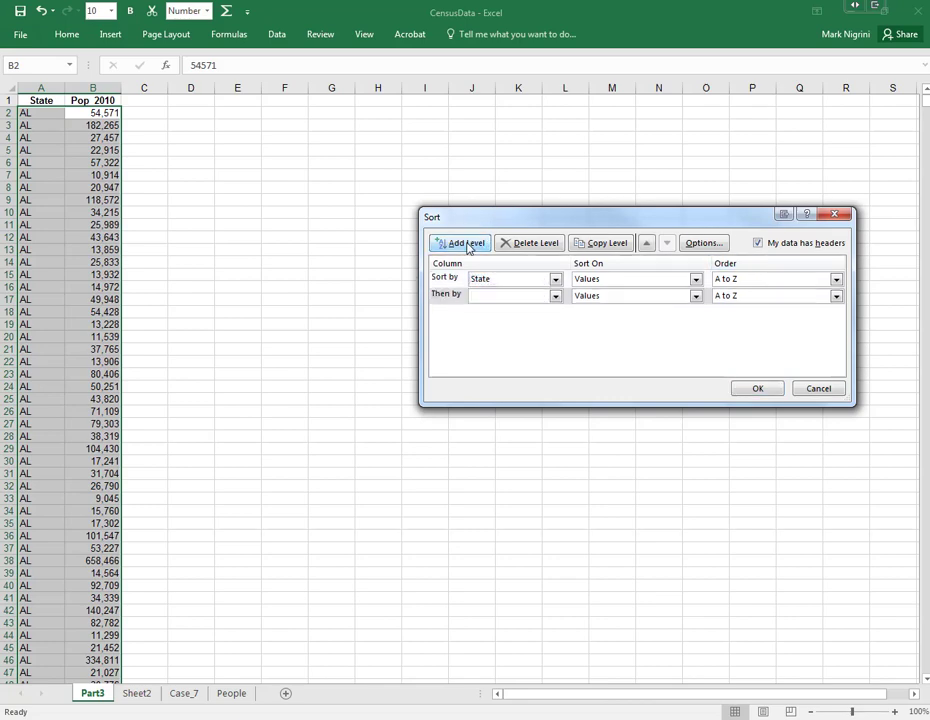
click(555, 298)
click(535, 320)
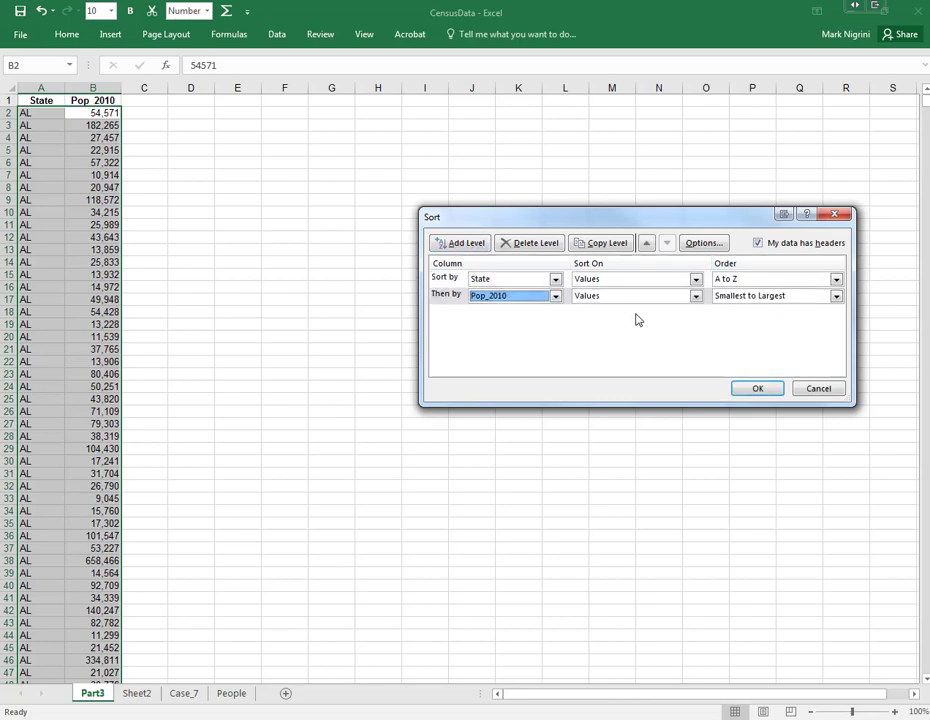
click(835, 296)
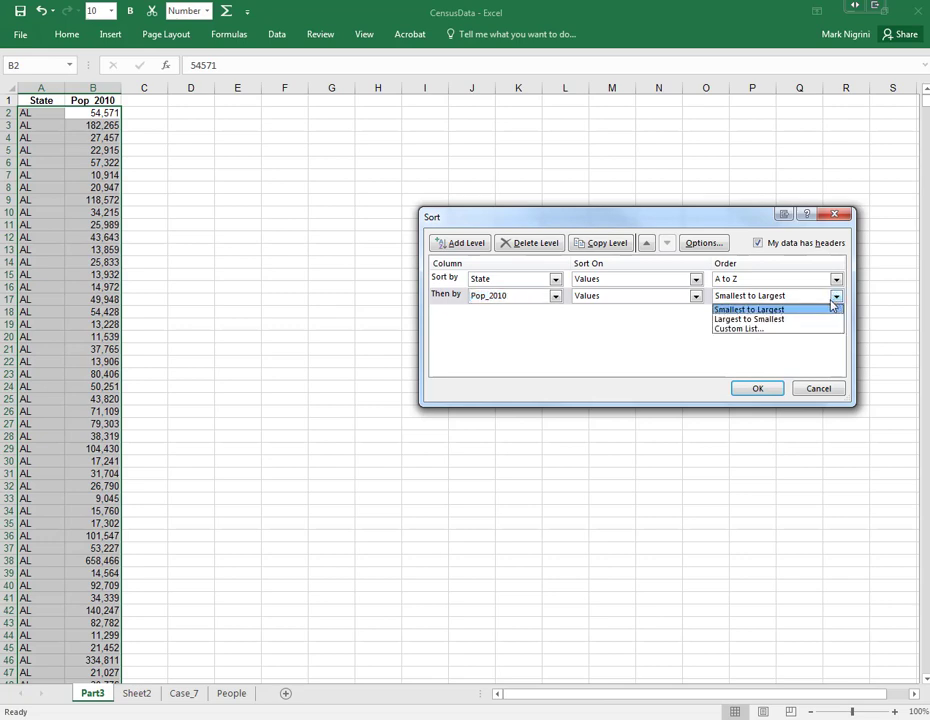
click(756, 320)
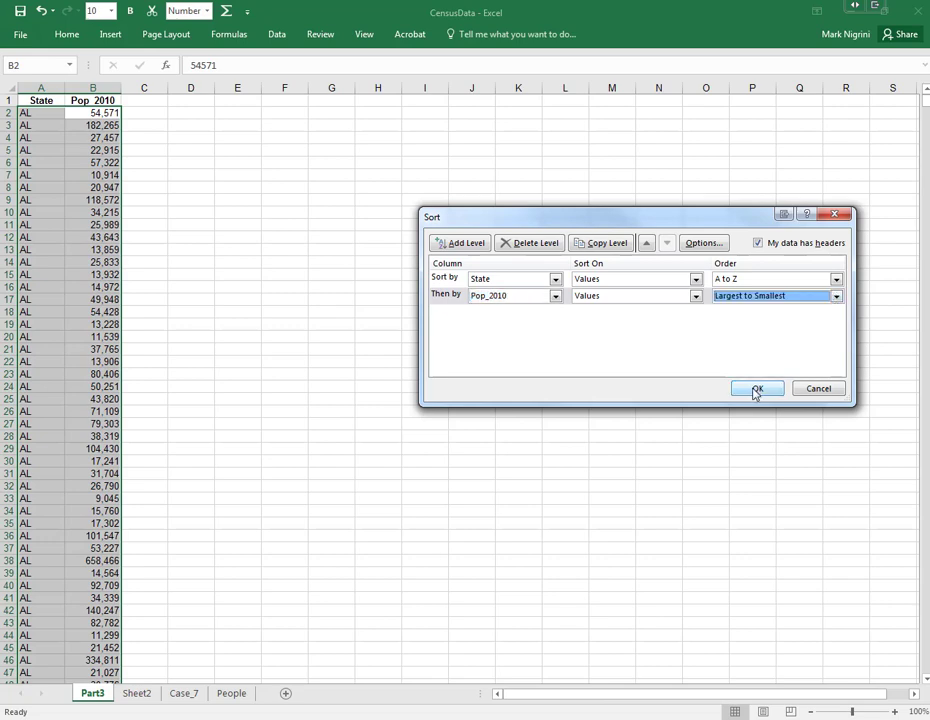
click(756, 389)
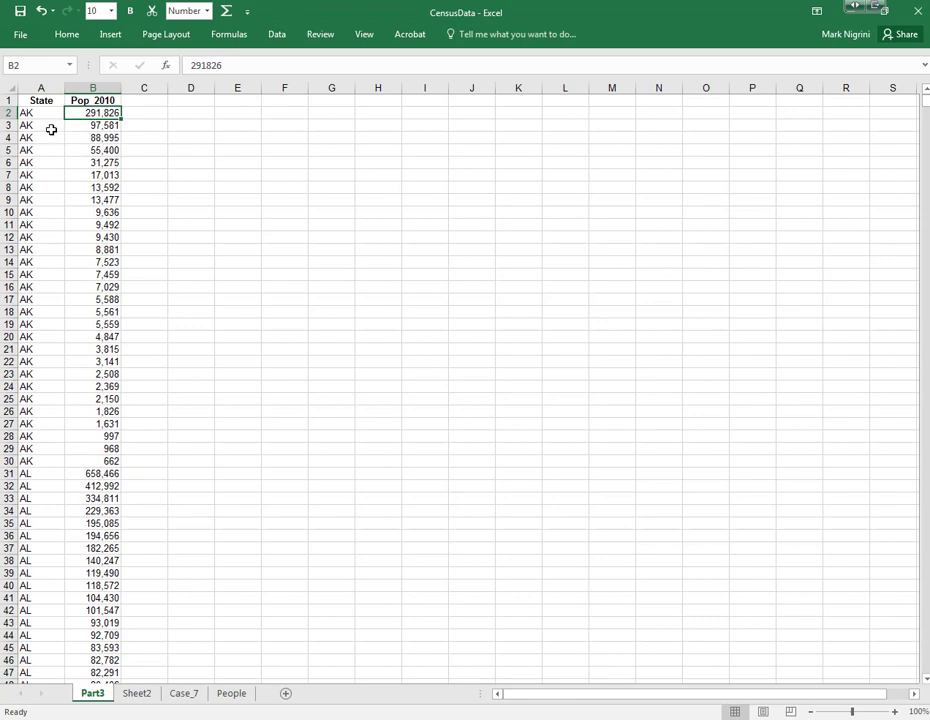
drag(41, 115, 43, 127)
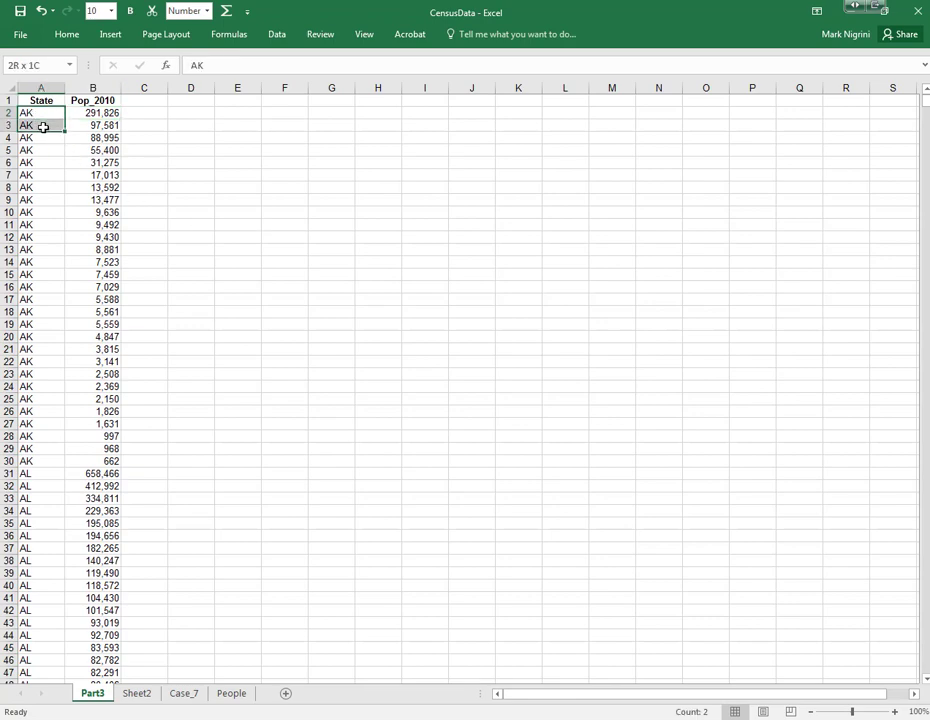
click(80, 113)
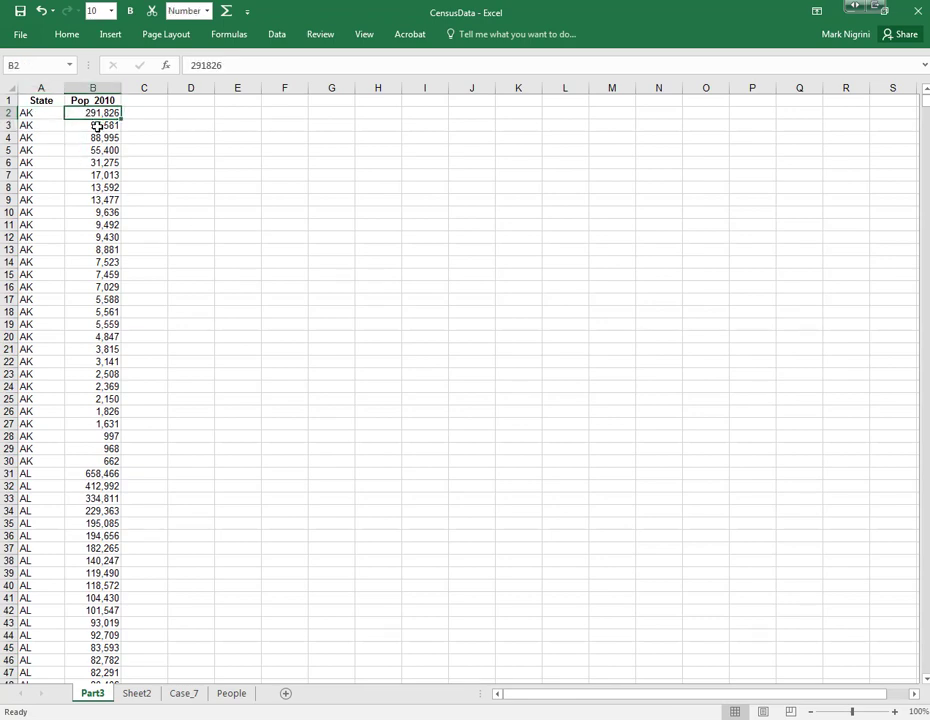
click(96, 128)
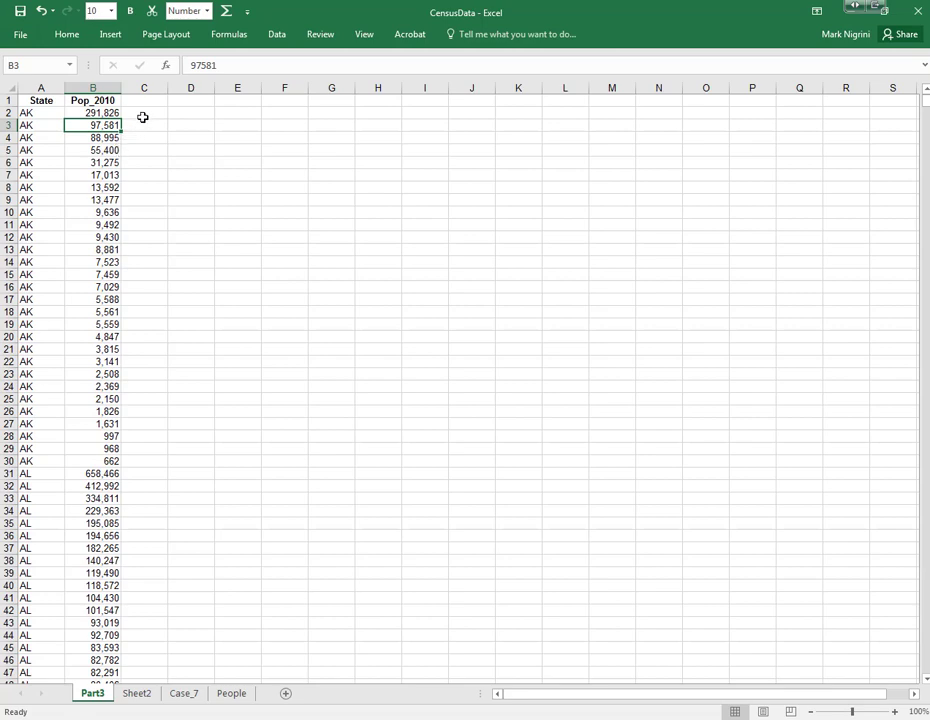
Step: Add the column heading Indic in C1 of Part3 and make it bold and centered
click(147, 99)
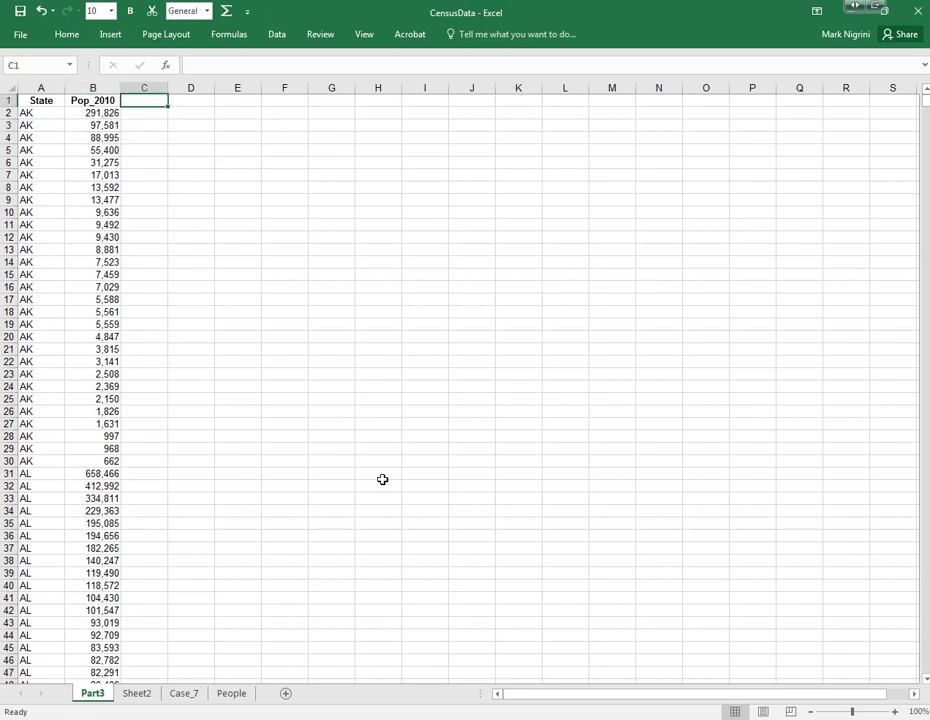
text(Indic)
key(Return)
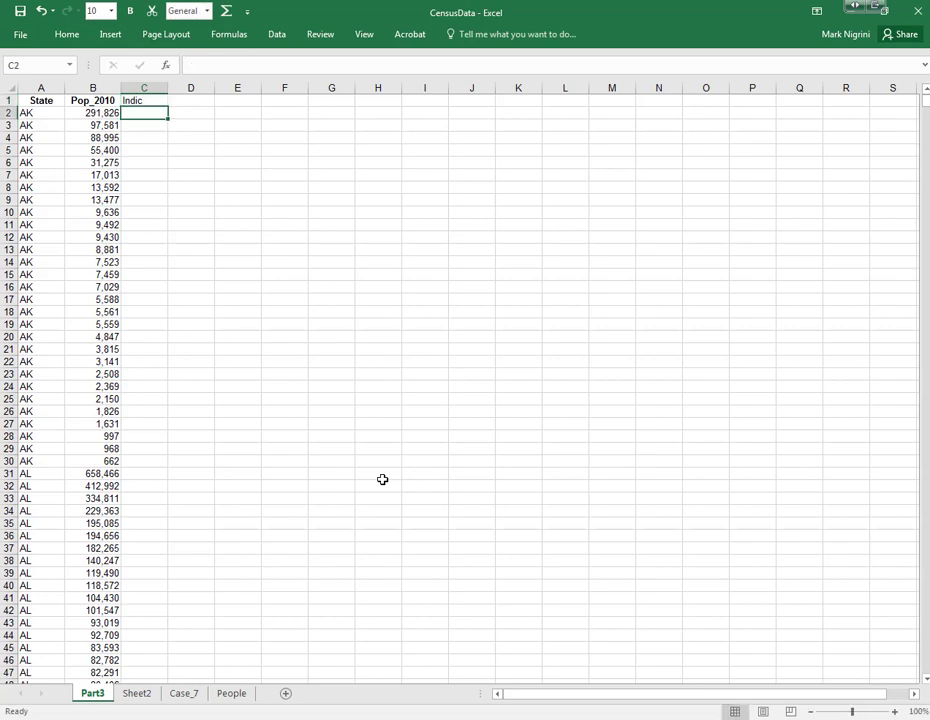
click(145, 99)
click(129, 12)
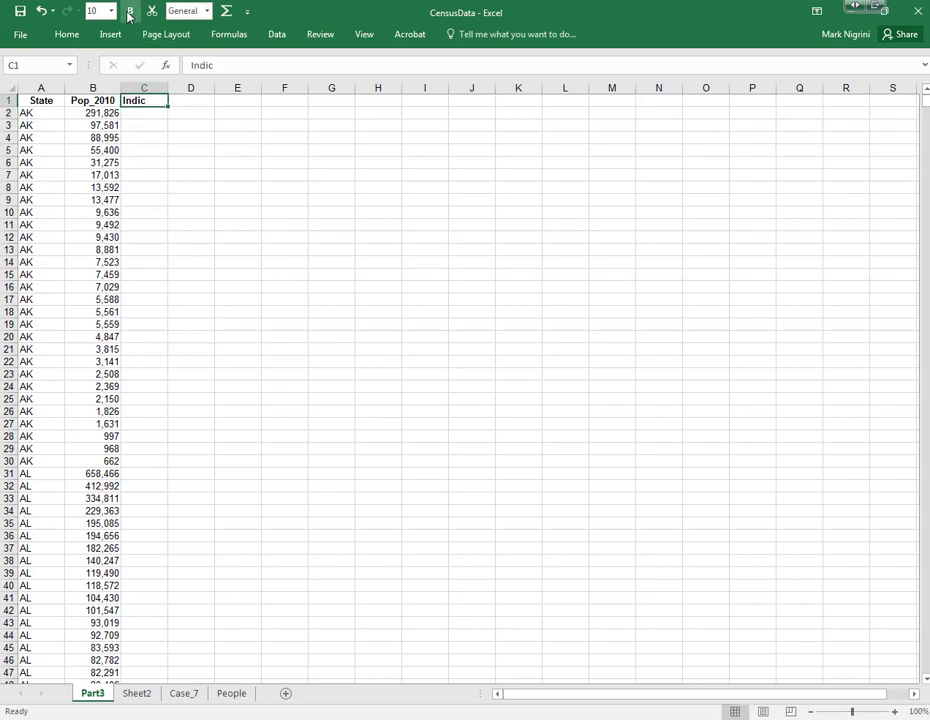
click(67, 34)
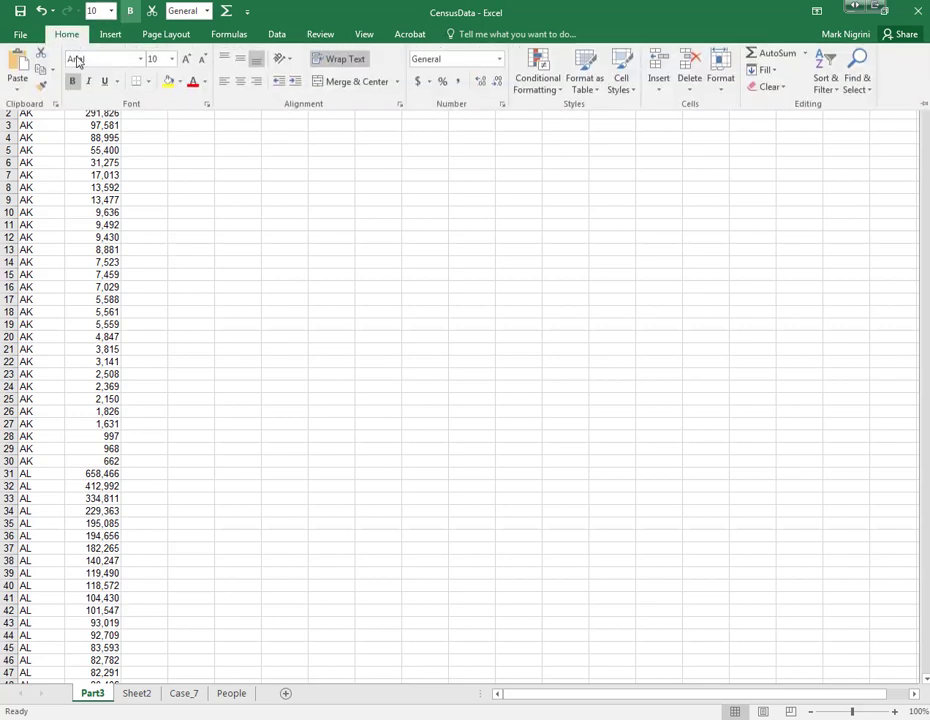
click(148, 140)
click(148, 140)
Step: Examine the first AK row, the first AL row and the empty Indic cells beside the AK counties
click(145, 116)
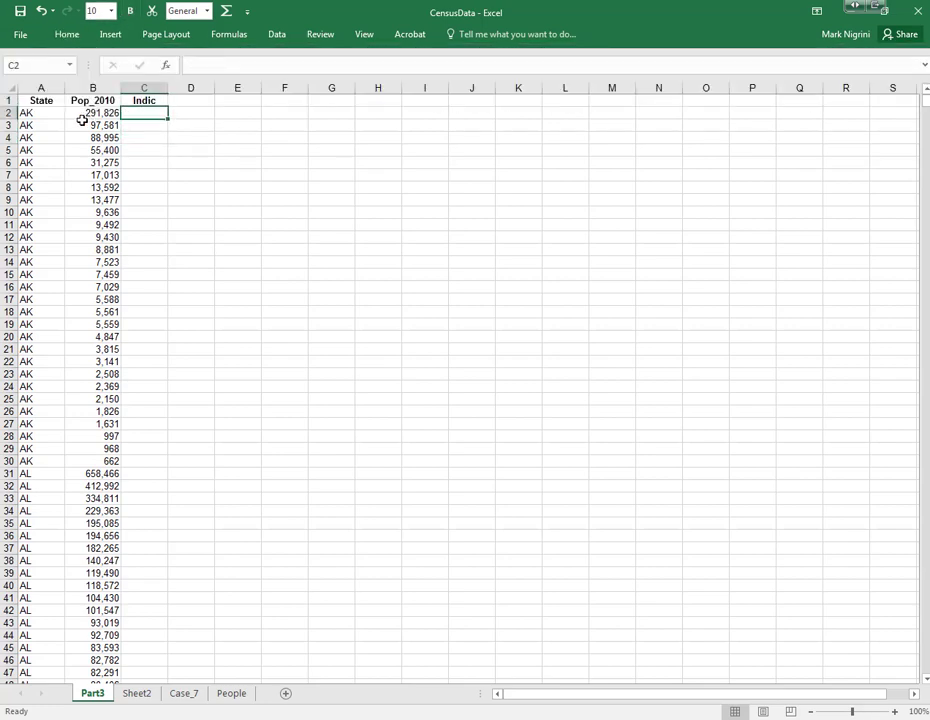
drag(40, 116, 131, 116)
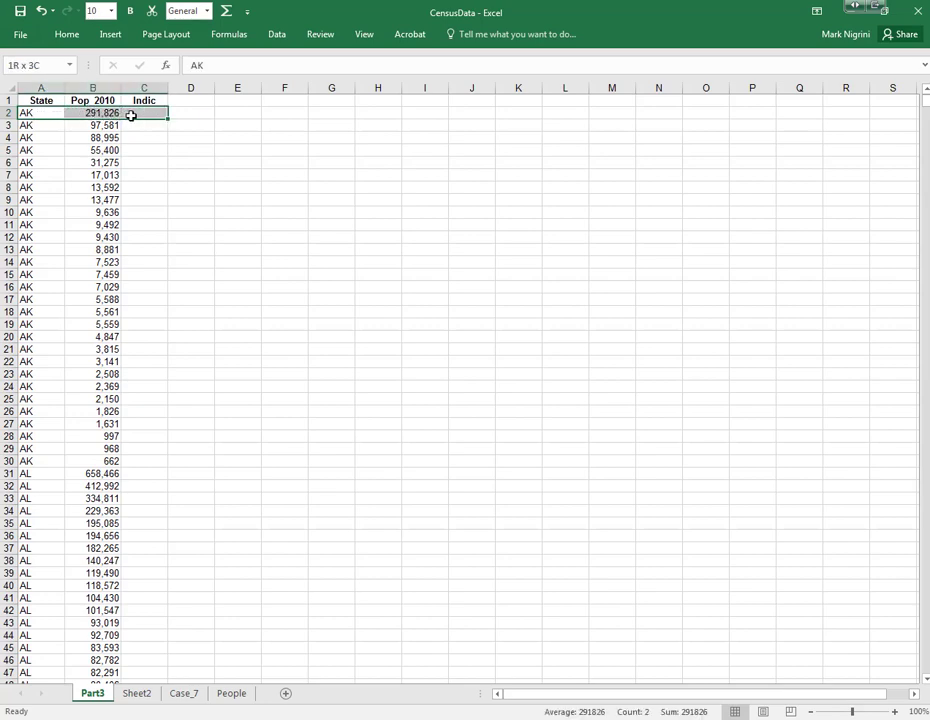
click(62, 475)
drag(62, 475, 87, 473)
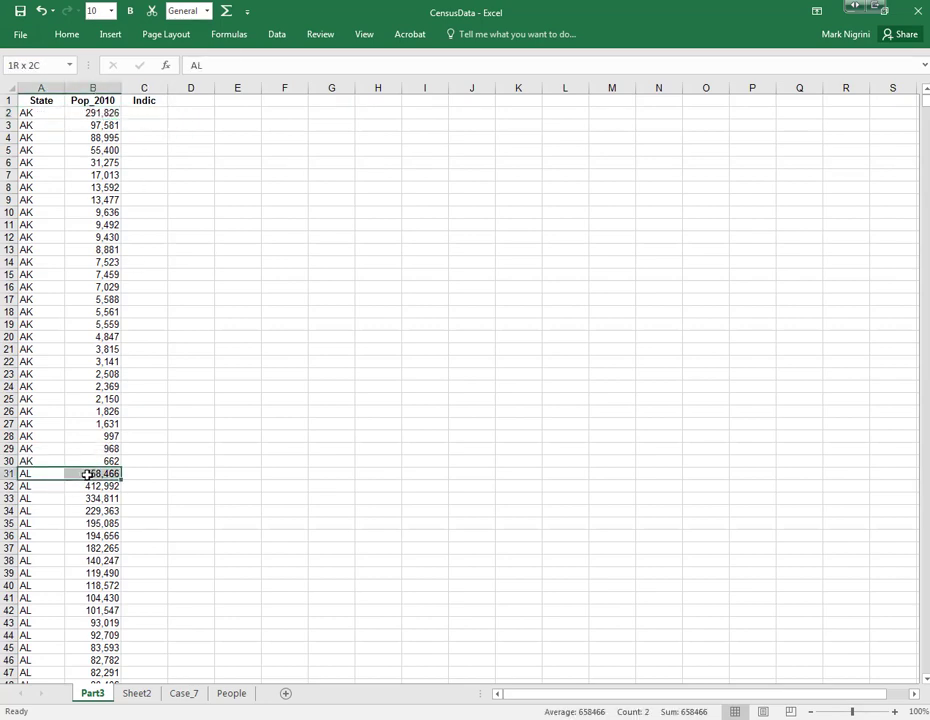
click(147, 114)
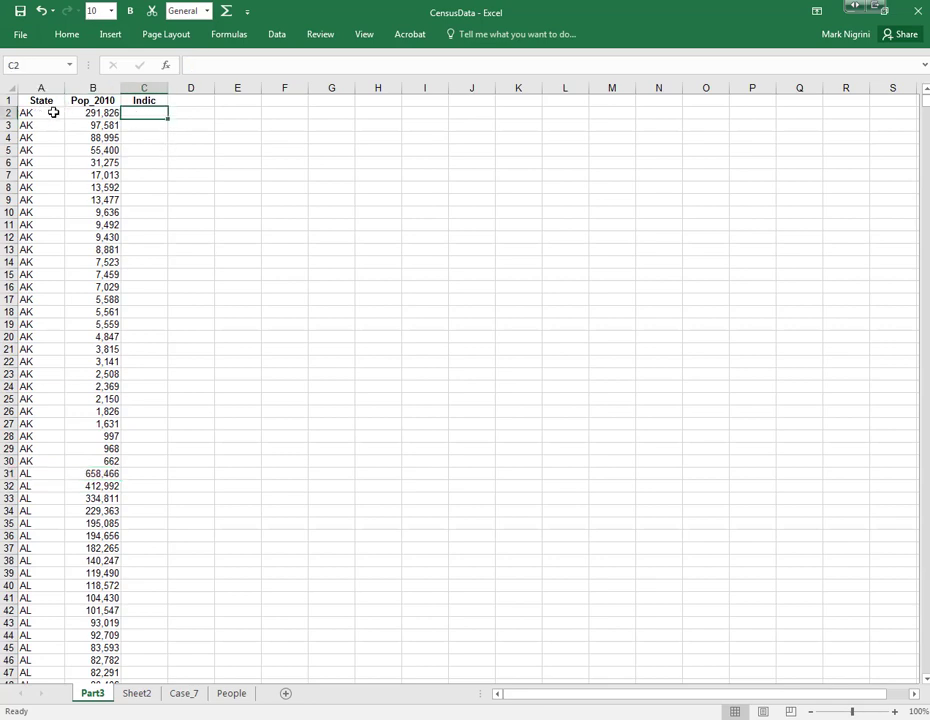
click(143, 139)
click(147, 114)
drag(150, 126, 154, 458)
Step: Enter 1 in C2 as the indicator for the first AK row
click(140, 114)
text(1)
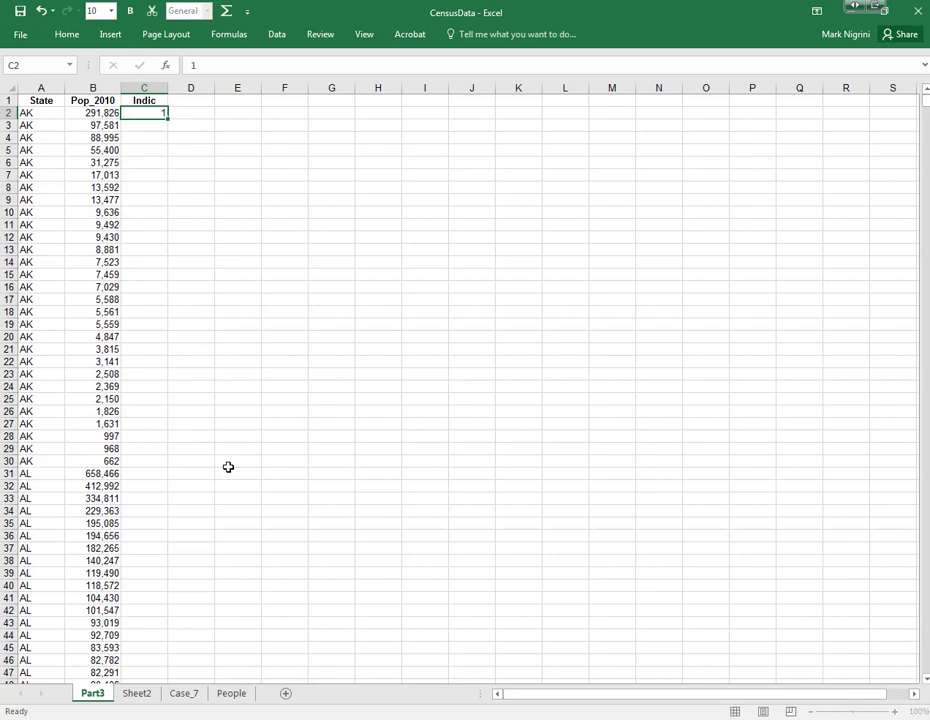
key(Return)
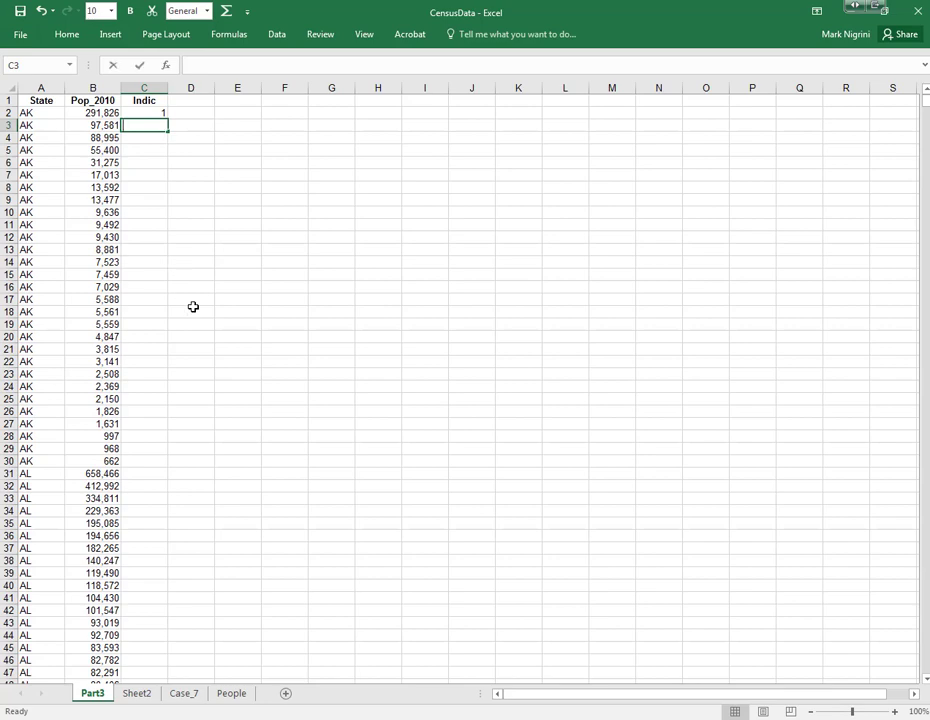
Step: Enter the formula =IF(A3<>A2,1,"") in C3 and fill it down the Indic column to the end of the data
text(=if()
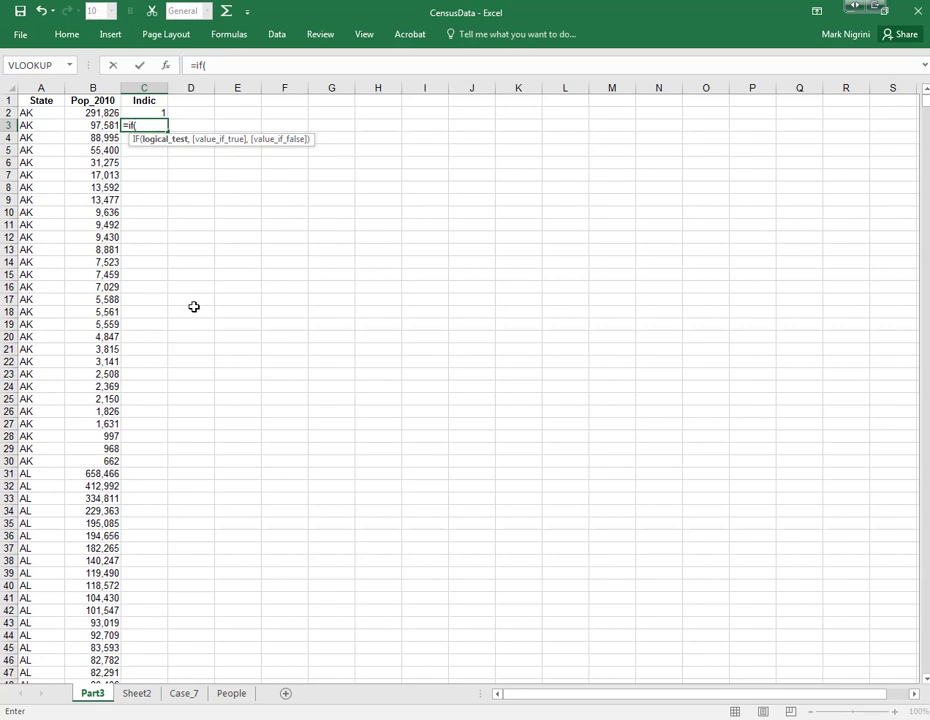
click(35, 126)
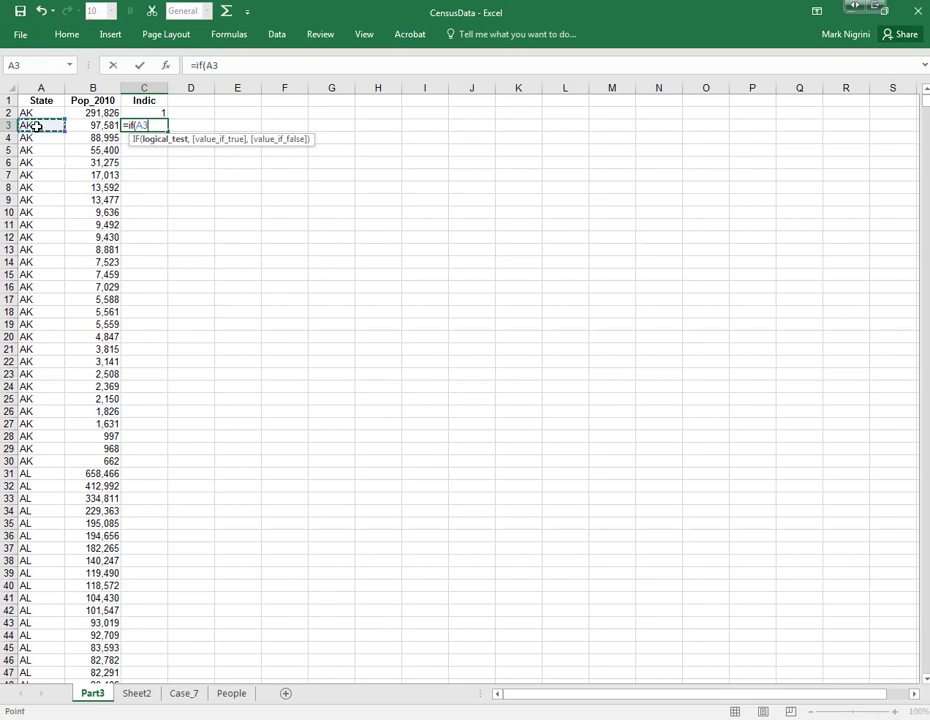
text(<>)
click(29, 113)
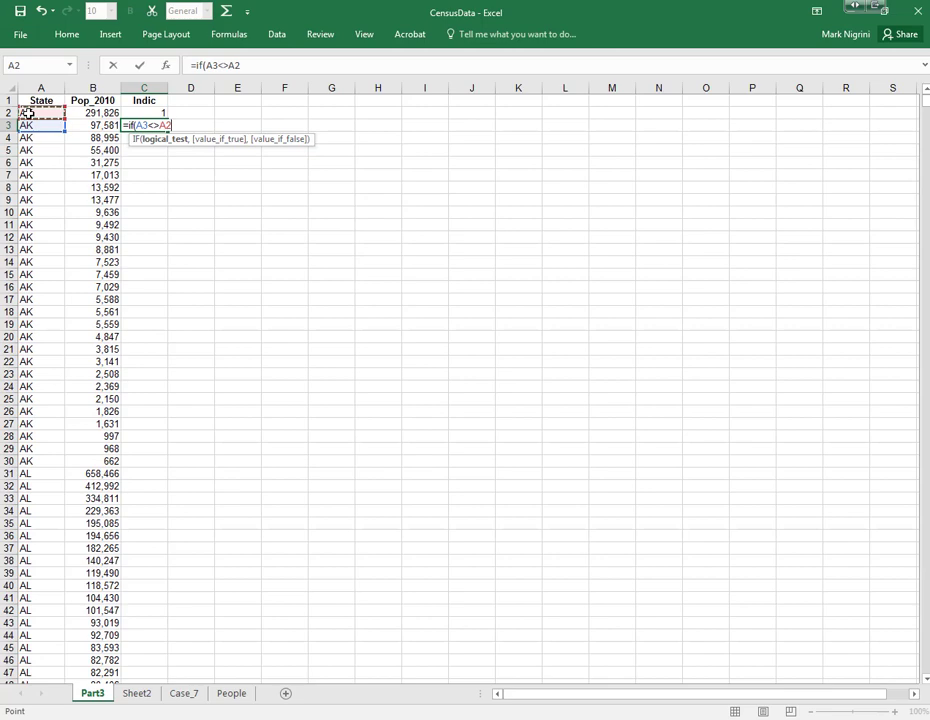
text(,1)
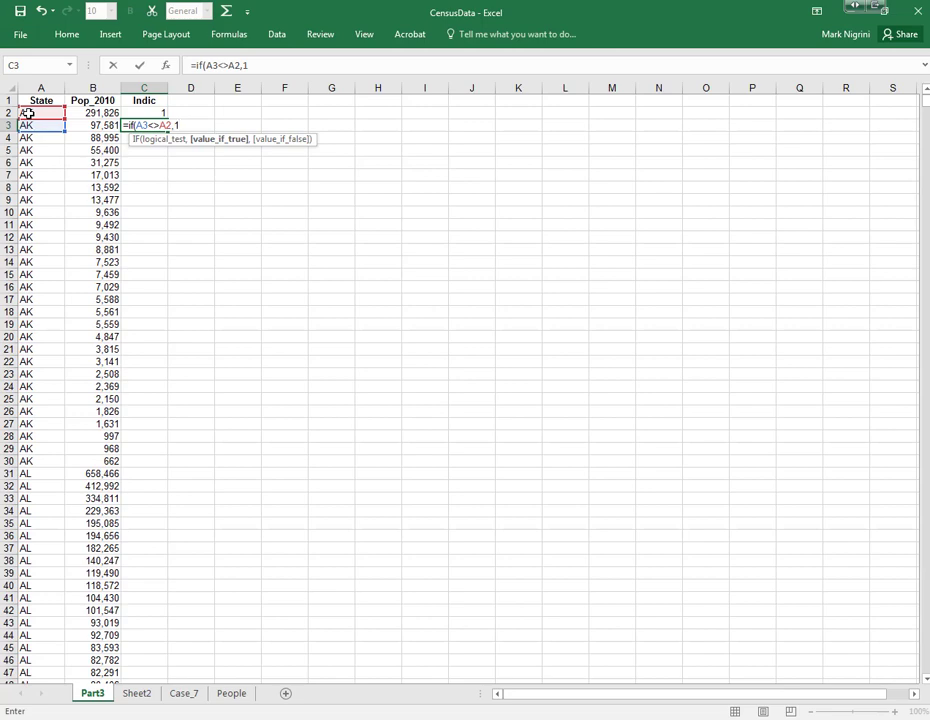
text(,)
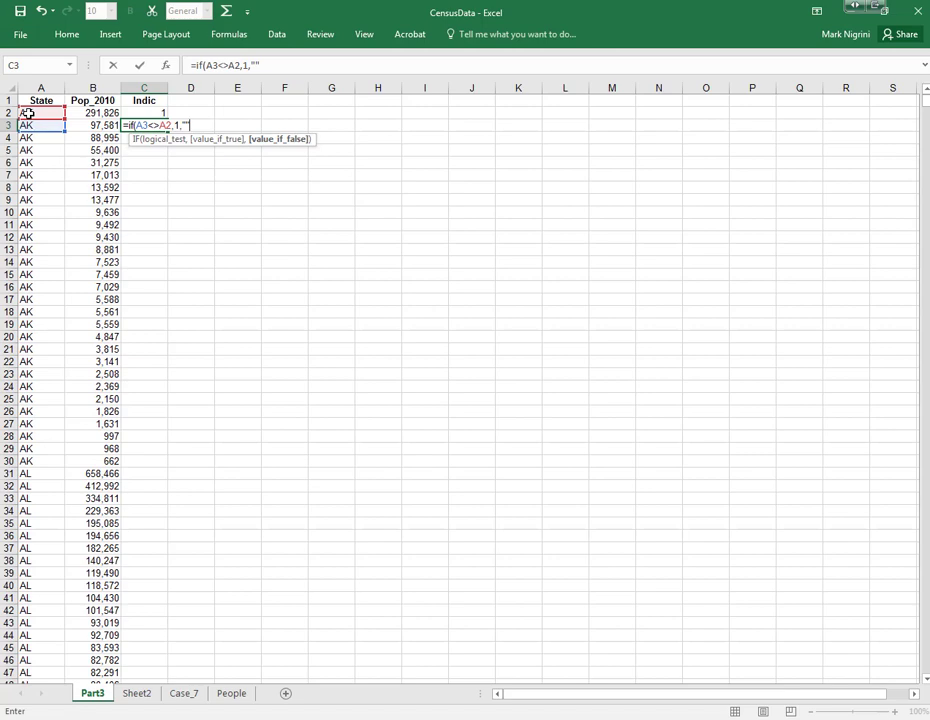
key(Return)
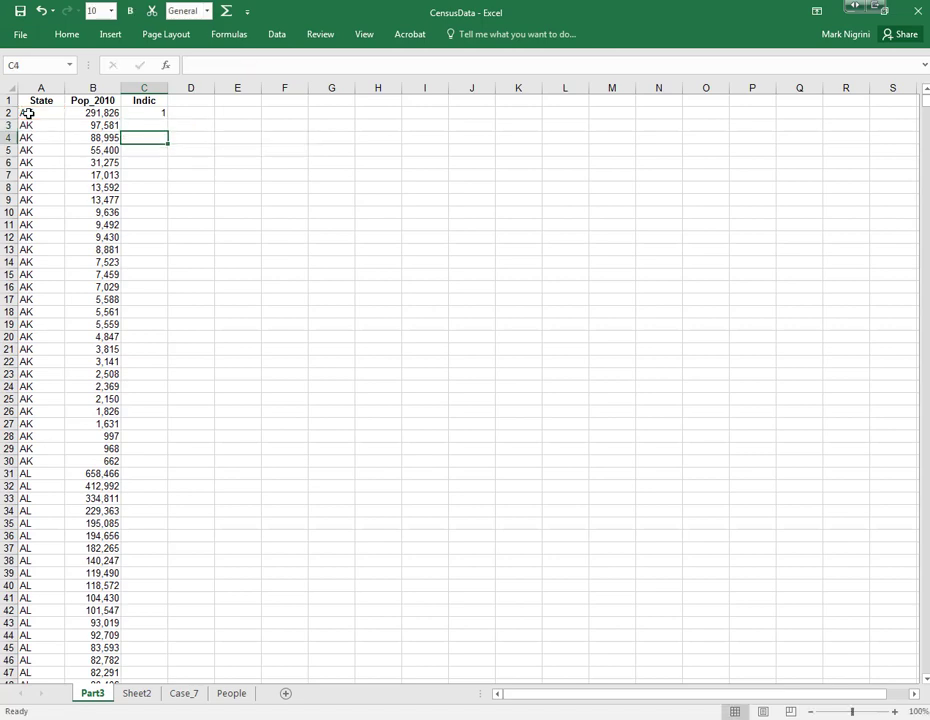
click(144, 125)
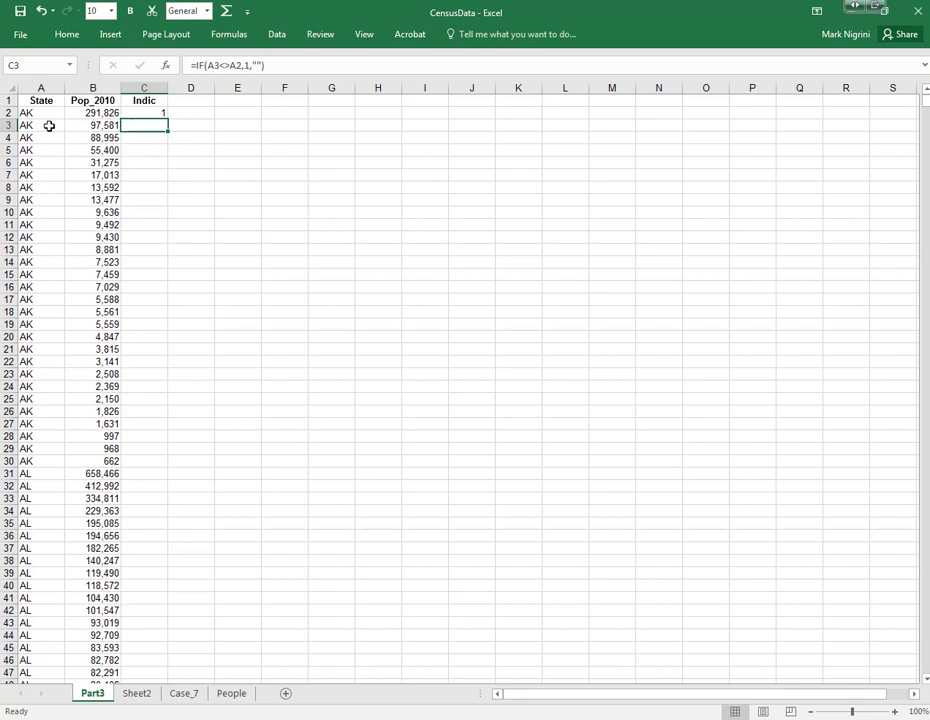
double_click(168, 131)
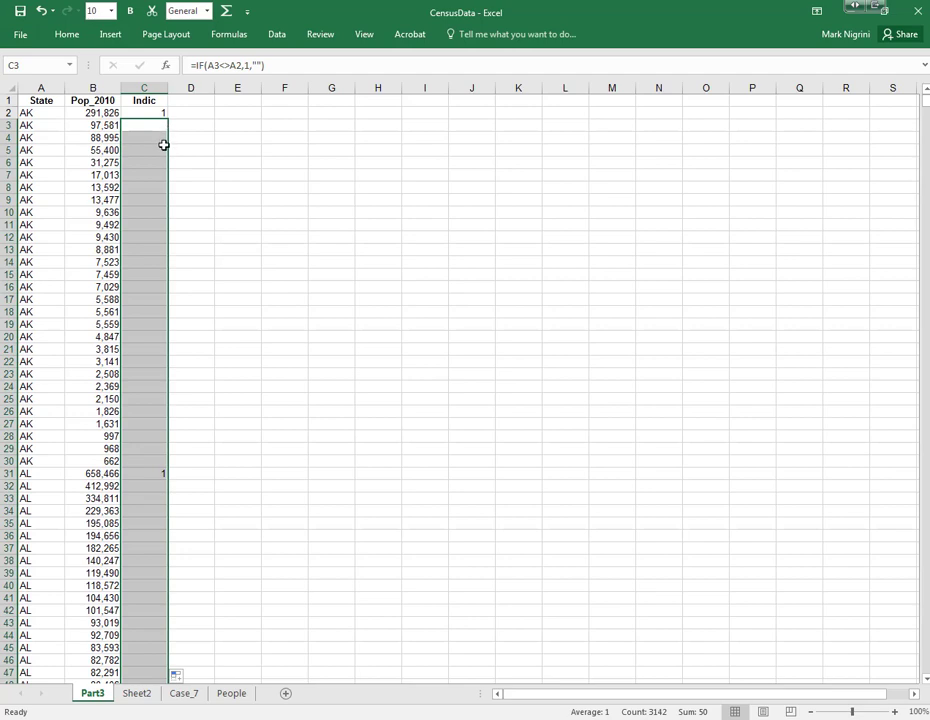
Step: Check the Indic formula at the first AL and AR rows, C31 and C98, and return to C3
click(158, 473)
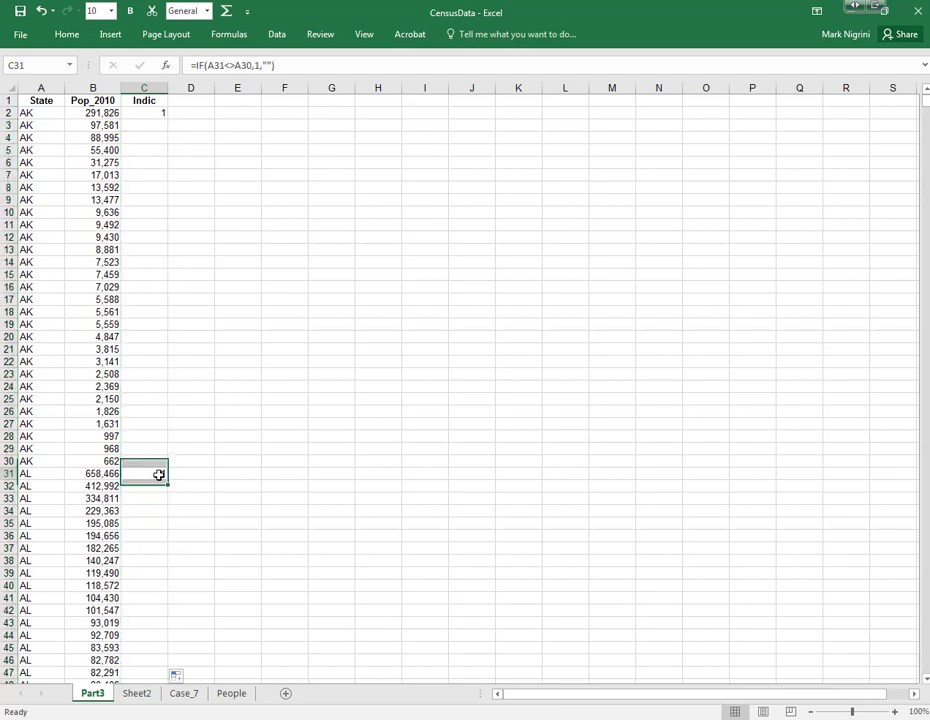
click(35, 476)
click(138, 476)
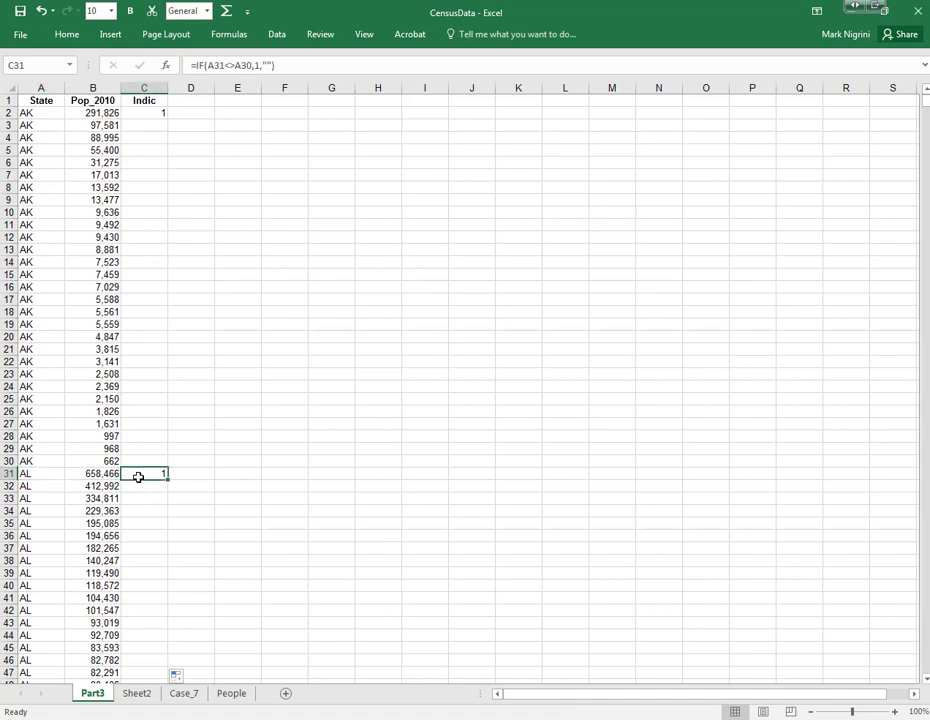
scroll(139, 477, down, 15)
scroll(139, 477, down, 10)
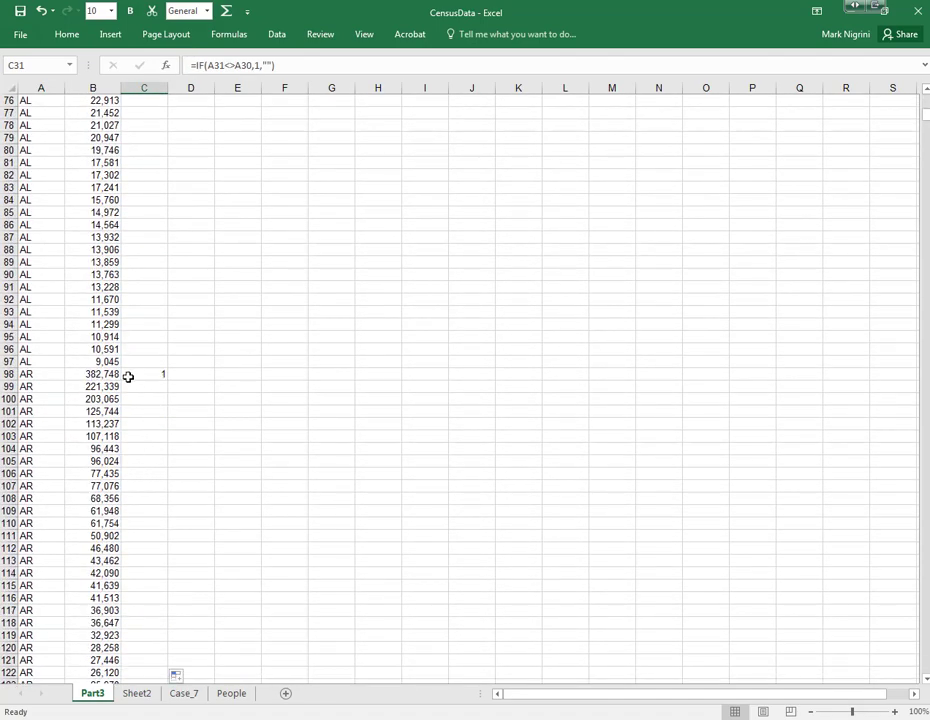
click(137, 375)
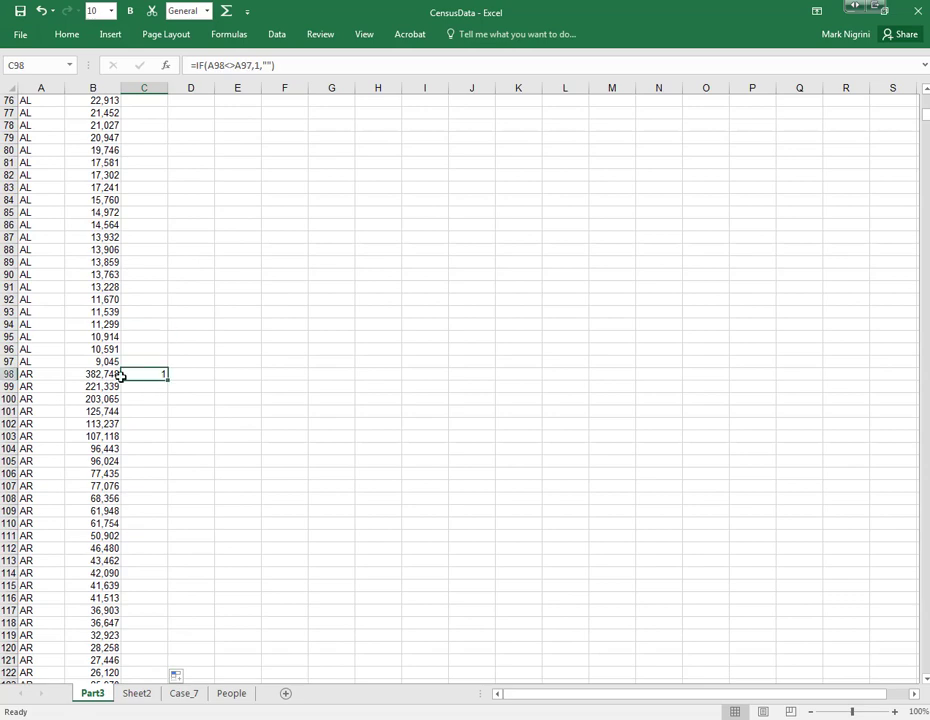
click(37, 373)
click(158, 373)
scroll(222, 418, up, 20)
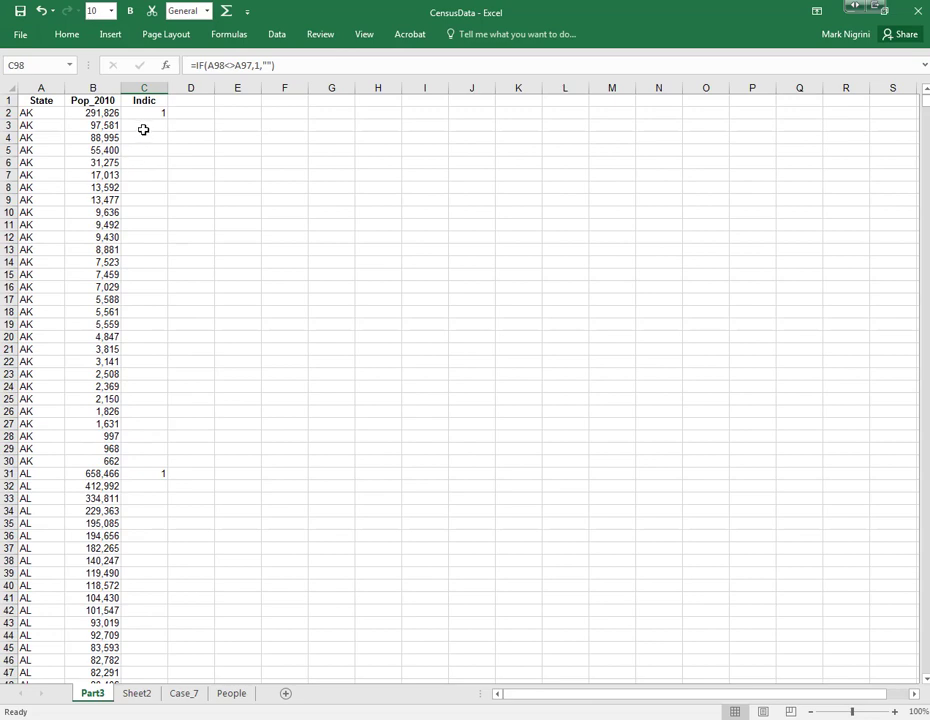
click(145, 125)
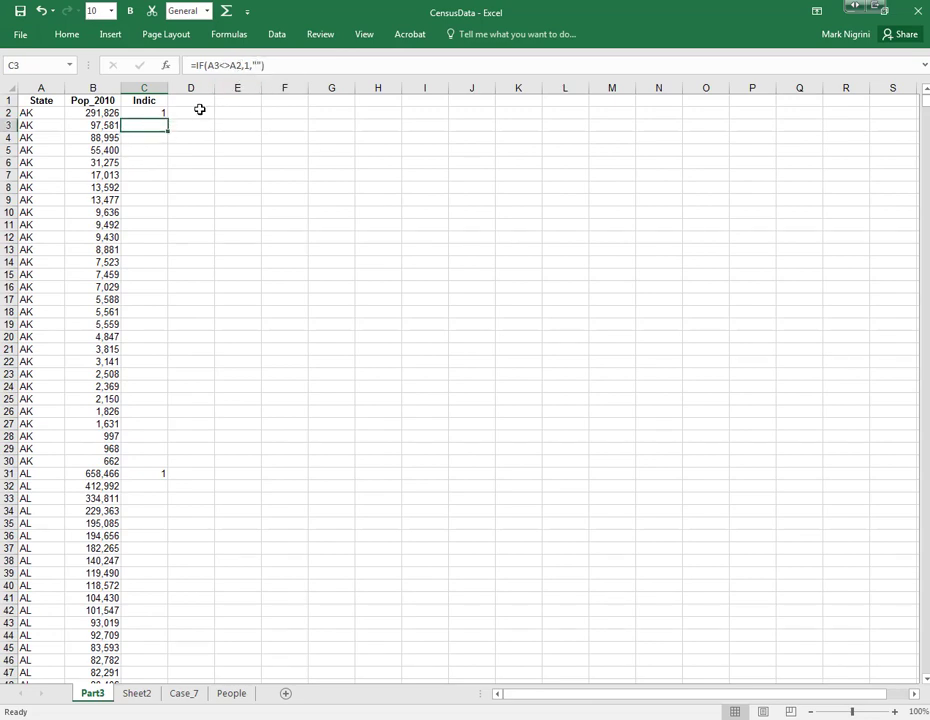
Step: Copy the Indic formula cell C3 and add four blank paragraphs below the California calculation in the Acct582_Case7 Word document
right_click(154, 128)
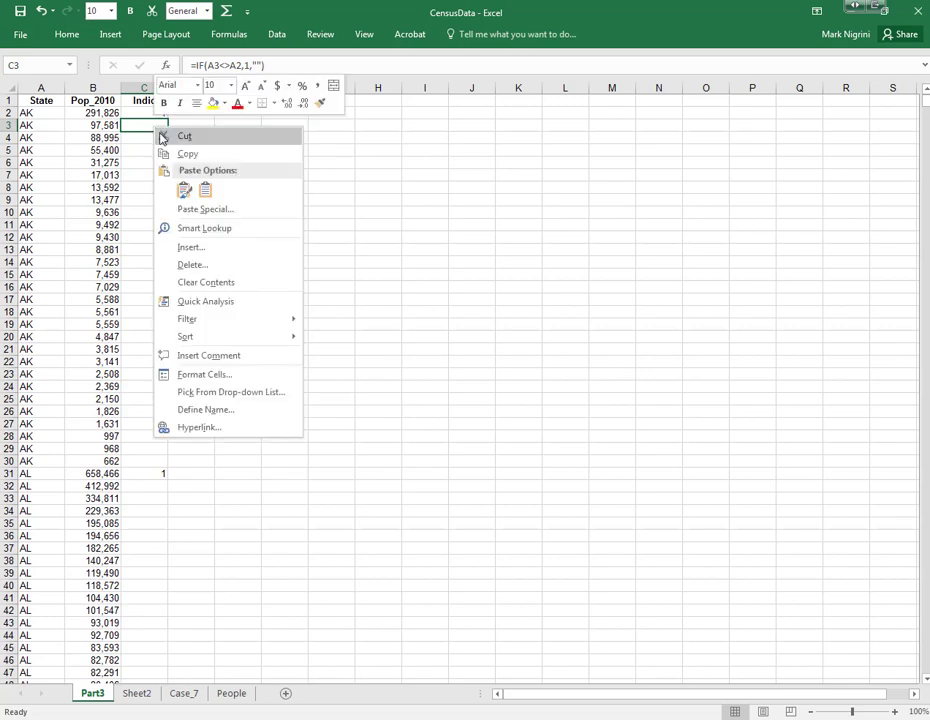
click(187, 154)
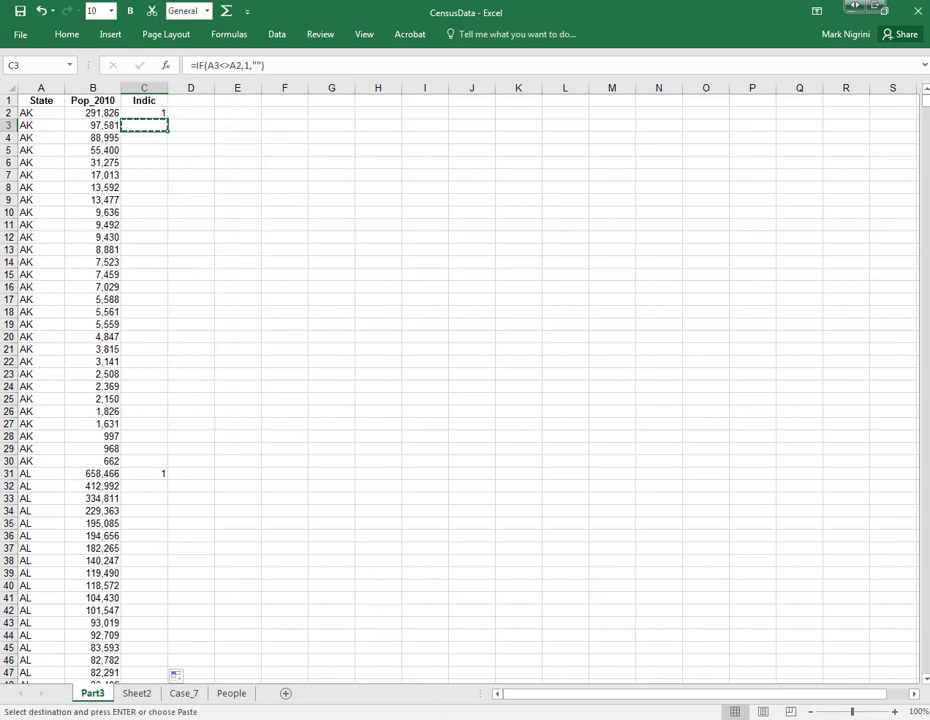
mouse_move(426, 719)
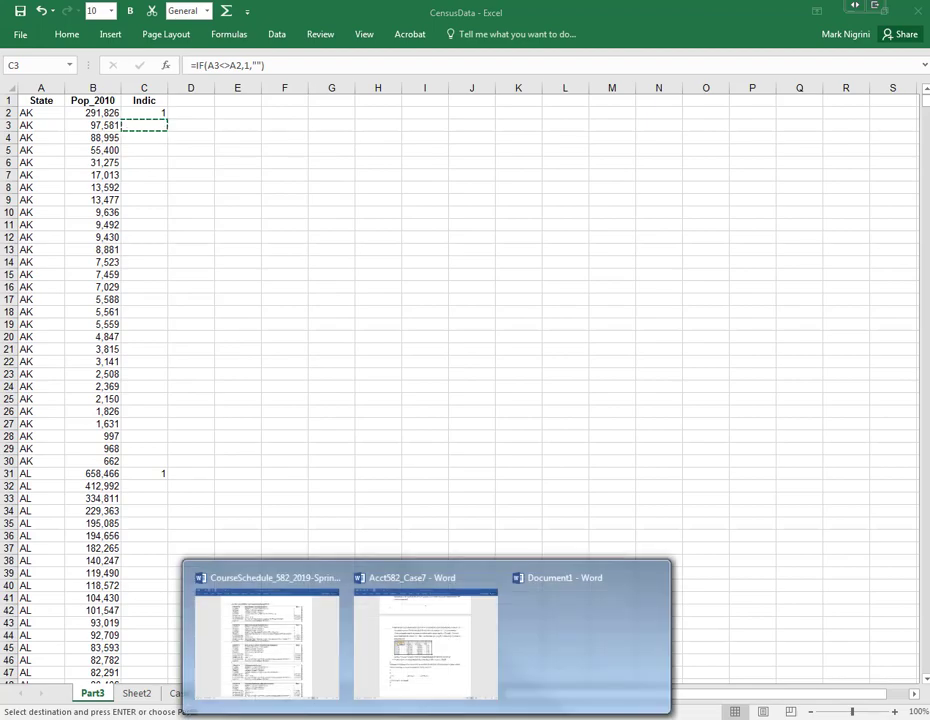
click(417, 699)
scroll(279, 593, down, 1)
scroll(279, 593, down, 2)
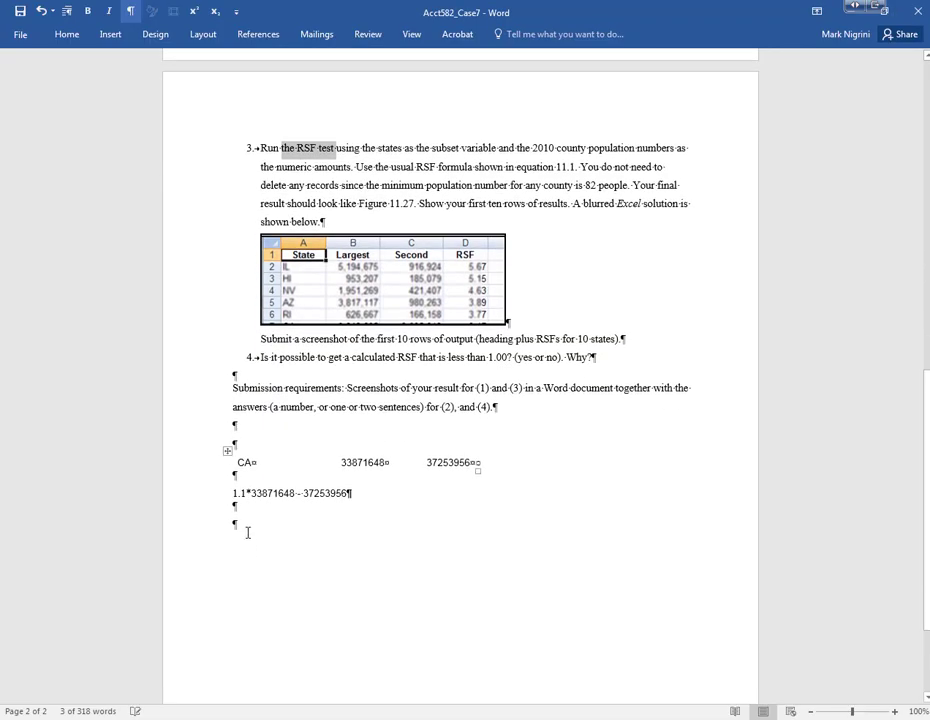
click(245, 516)
key(Return)
key(Return)
key(Return)
key(Return)
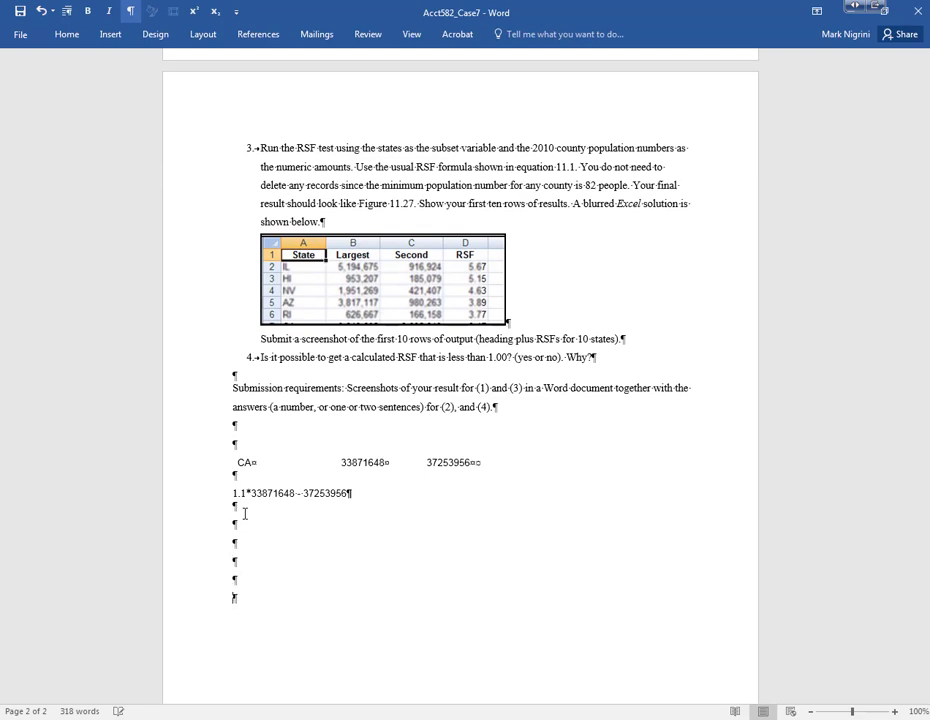
Step: Try to paste the copied cell C3 into the blank area with source formatting and open the paste options
right_click(265, 539)
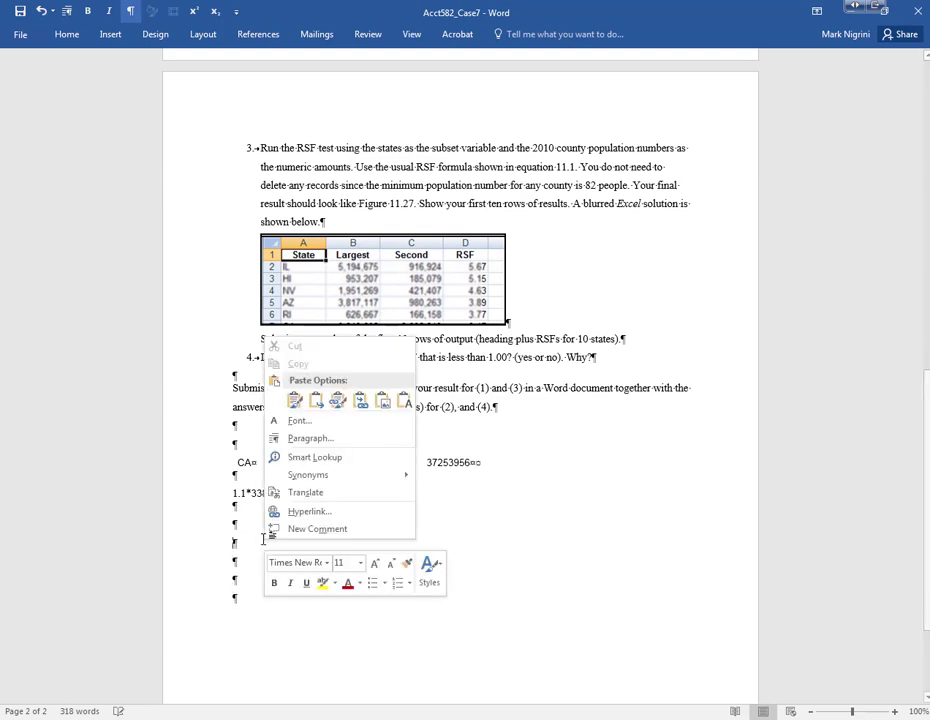
click(291, 397)
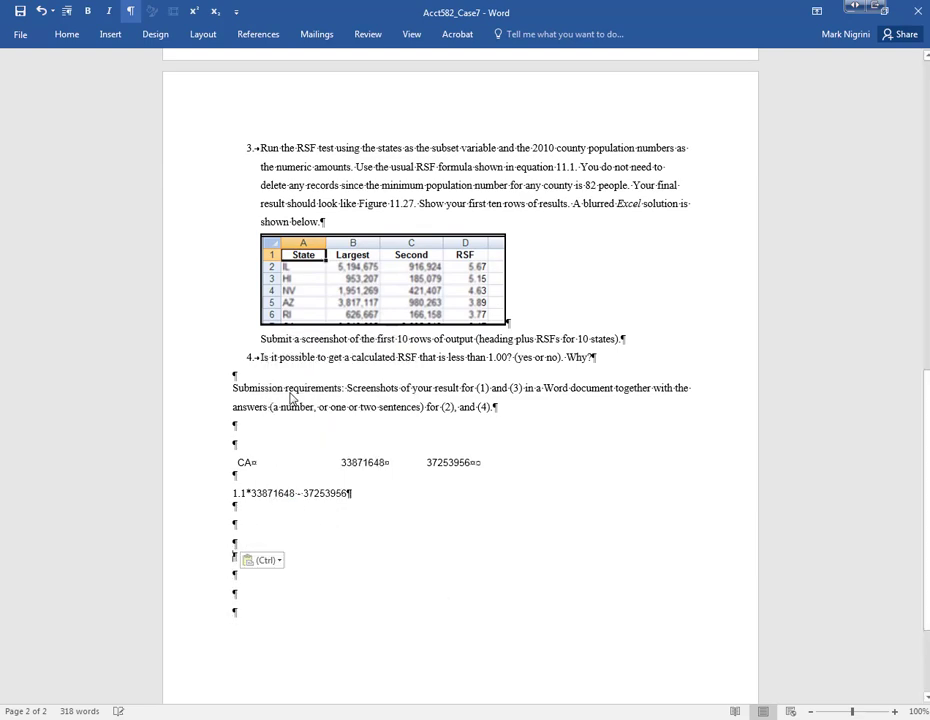
click(278, 562)
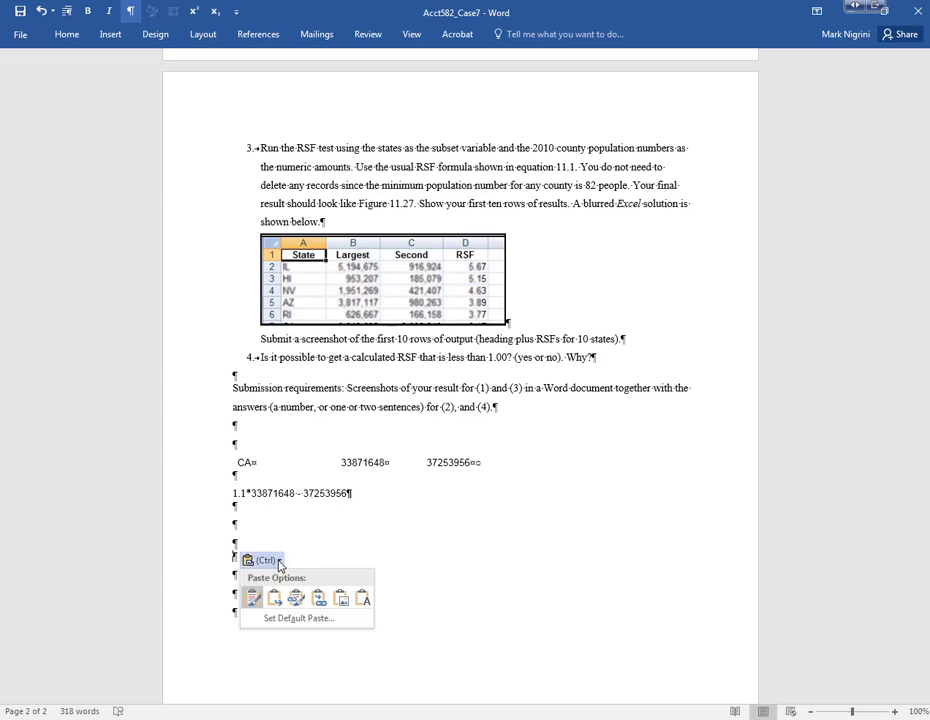
click(426, 719)
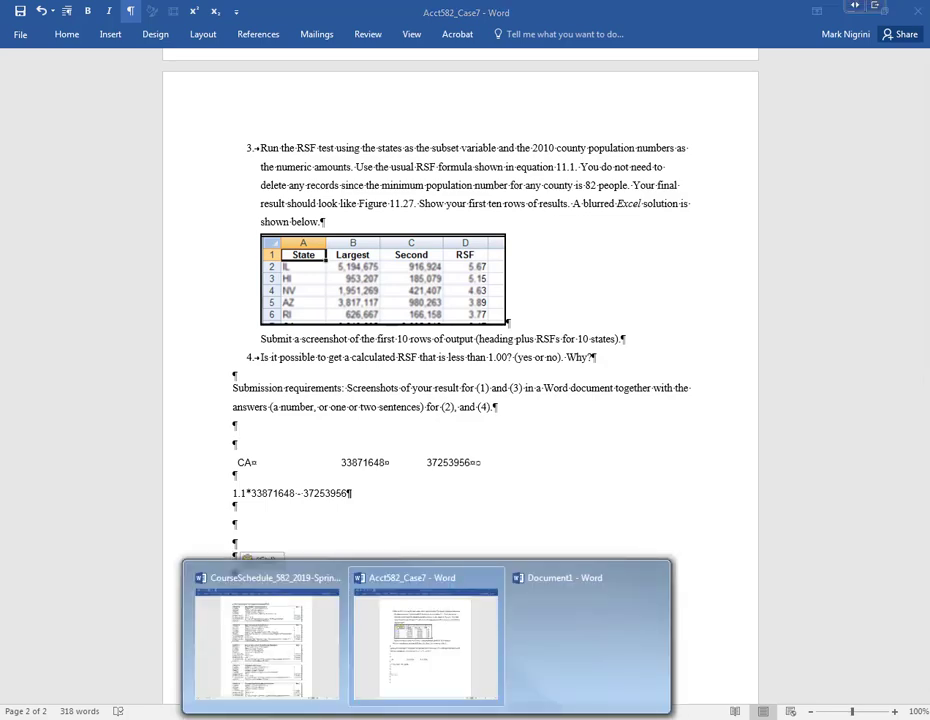
Step: Switch back to the CensusData workbook, put an apostrophe before the formula in C3 to make it text, and copy the cell
key(alt+Tab)
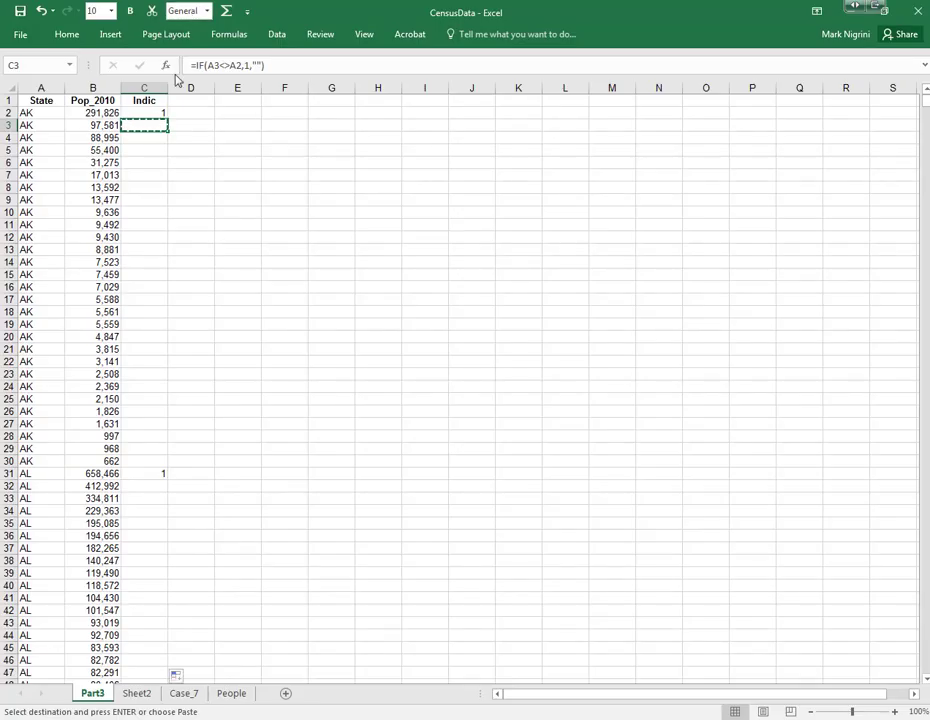
click(221, 64)
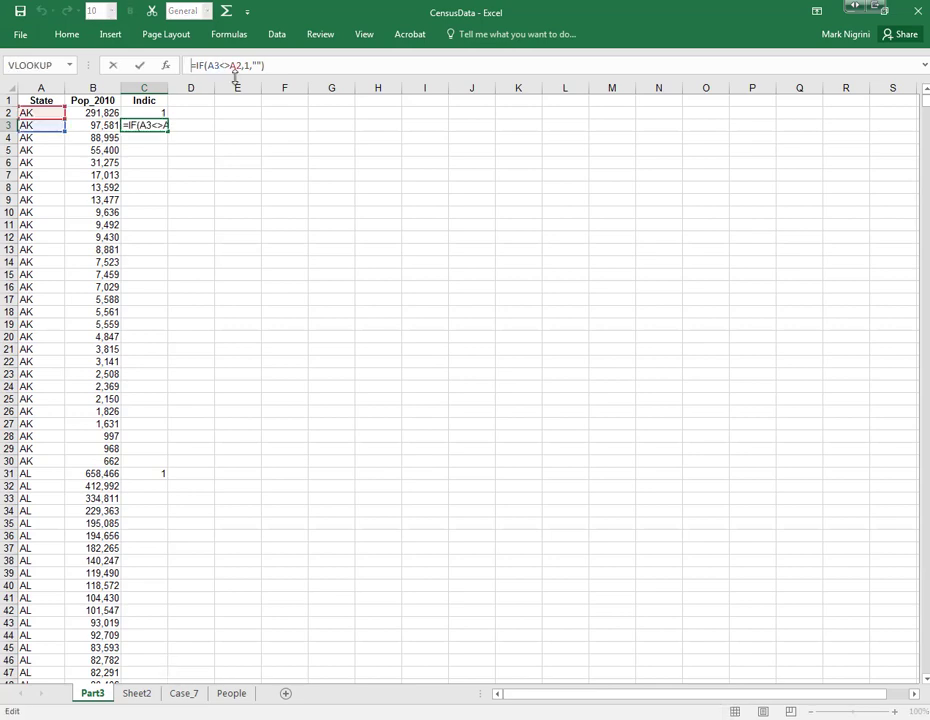
key(Return)
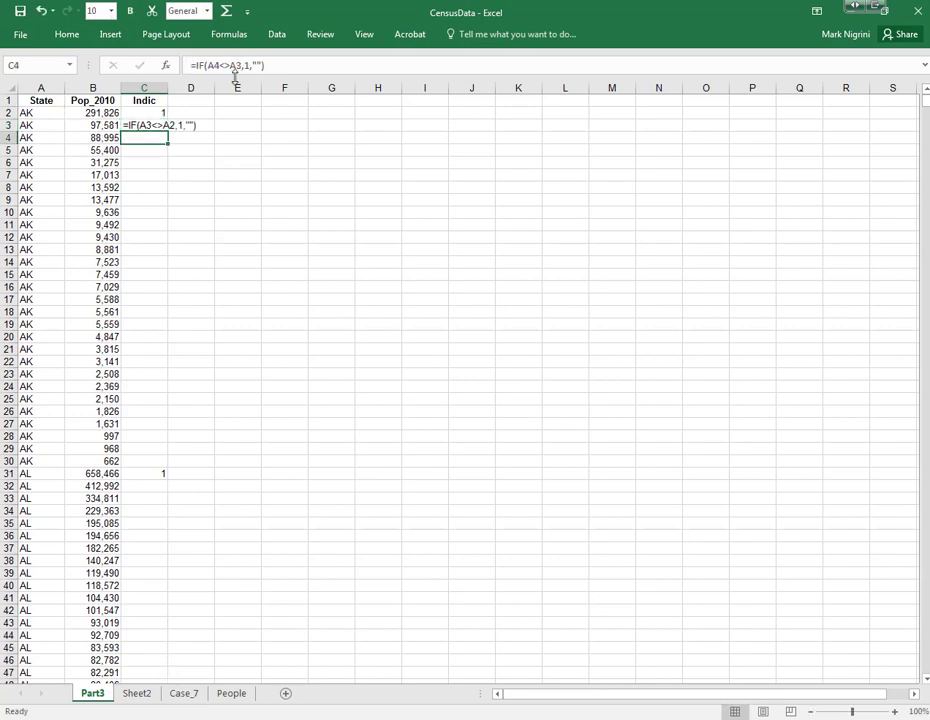
click(139, 126)
right_click(139, 126)
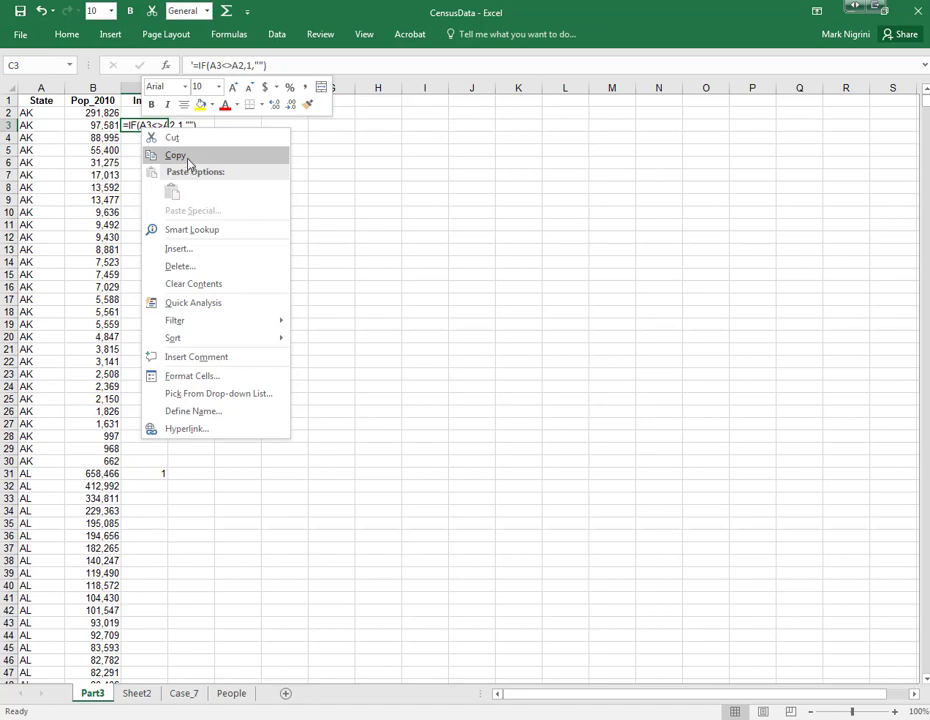
click(185, 156)
Step: Paste the formula text =IF(A3<>A2,1,"") below the California calculation in the Acct582_Case7 Word document, keeping source formatting
mouse_move(426, 718)
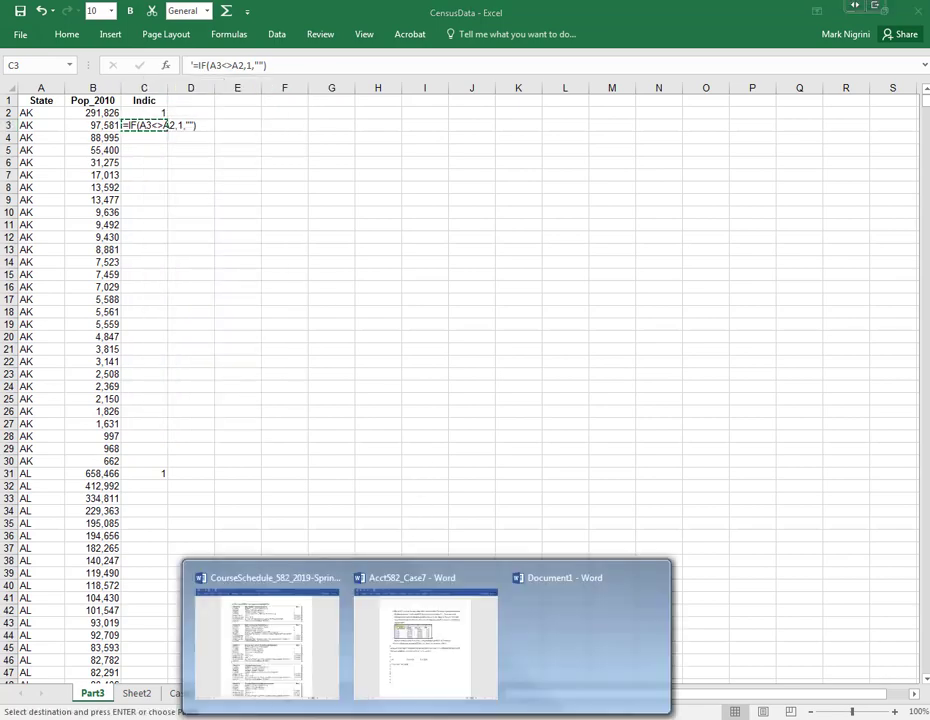
click(432, 685)
right_click(252, 557)
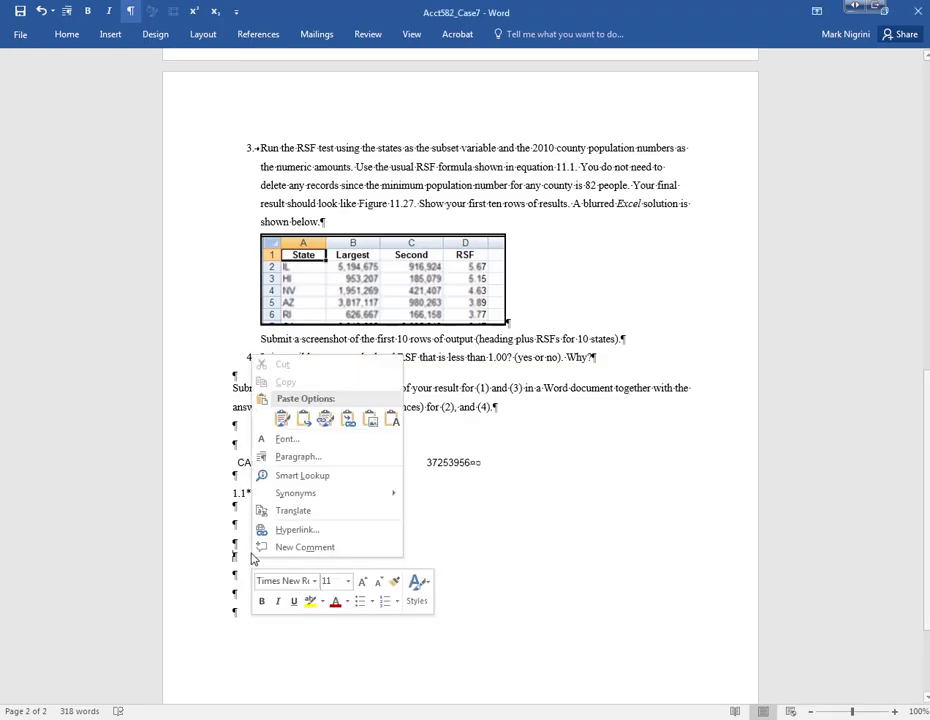
click(279, 418)
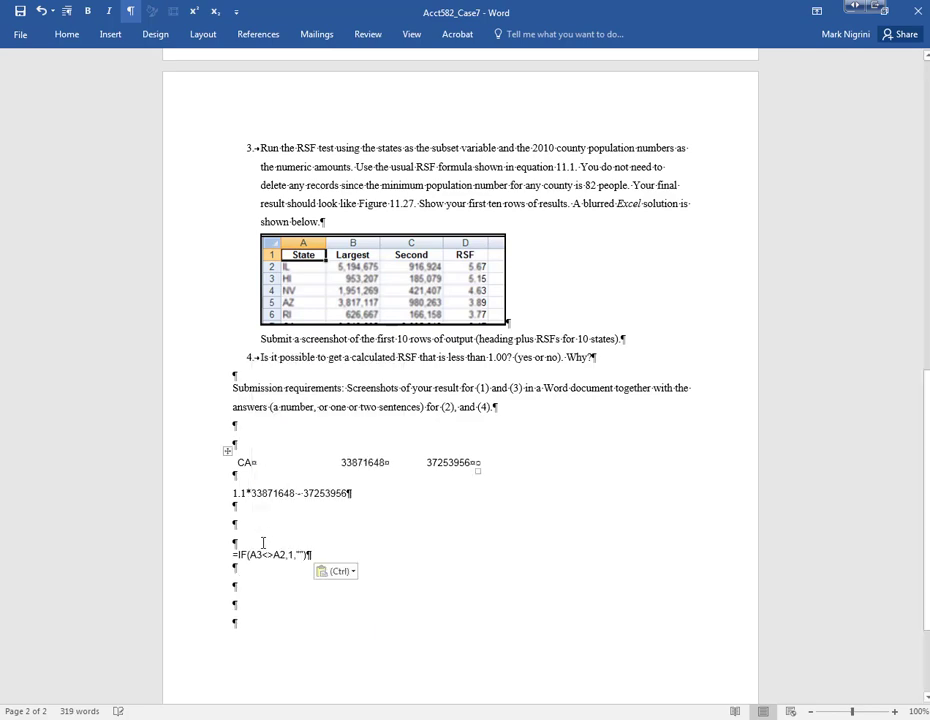
Step: Set the pasted IF formula and the blank paragraphs below it to font size 24
drag(247, 553, 329, 606)
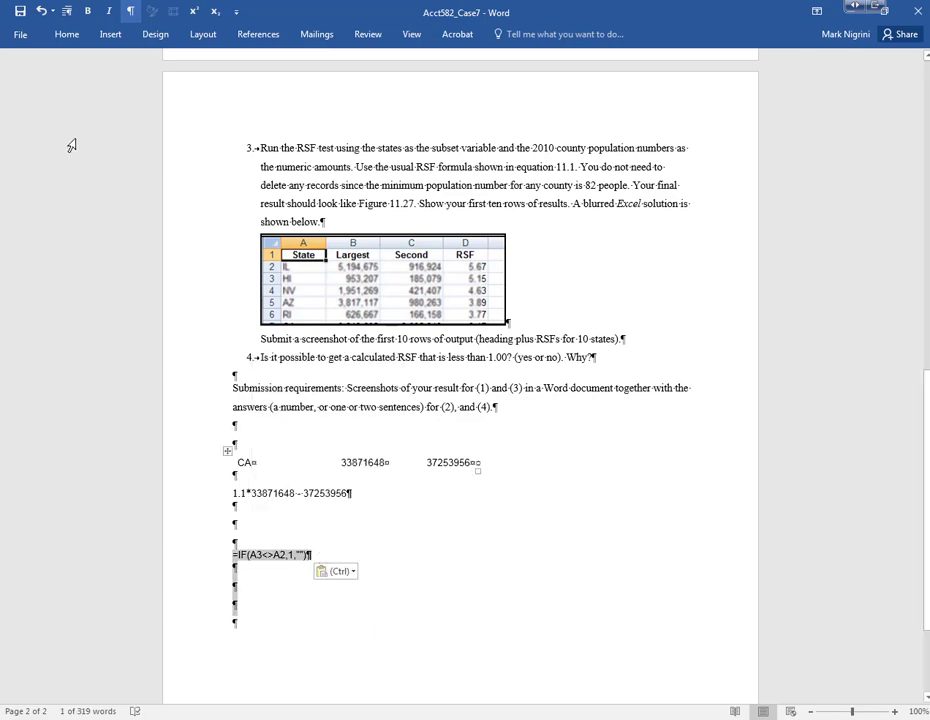
click(66, 36)
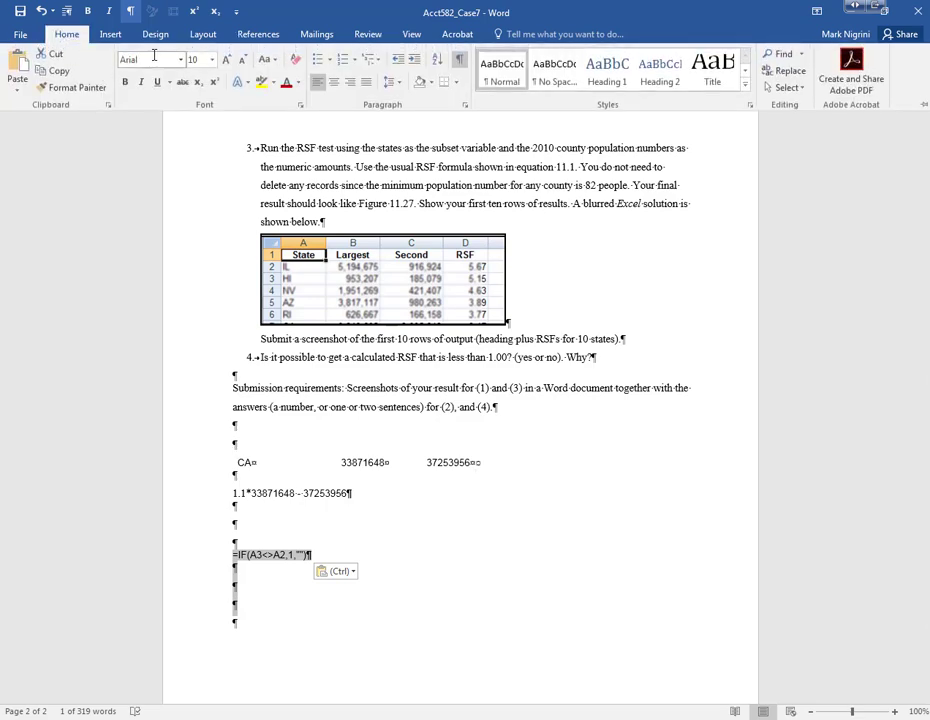
click(212, 60)
click(200, 217)
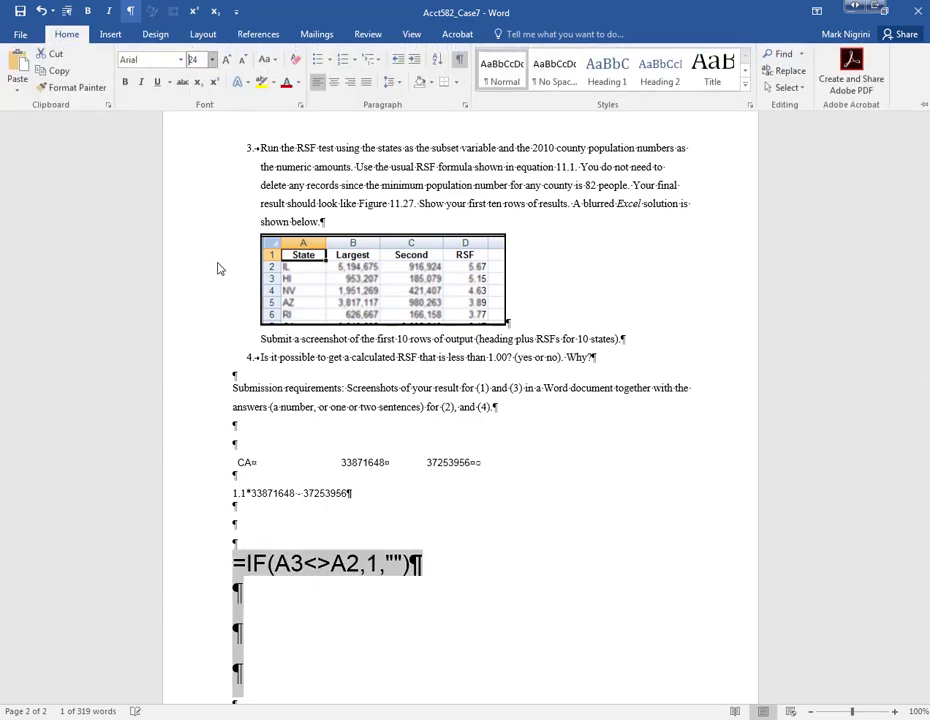
click(237, 590)
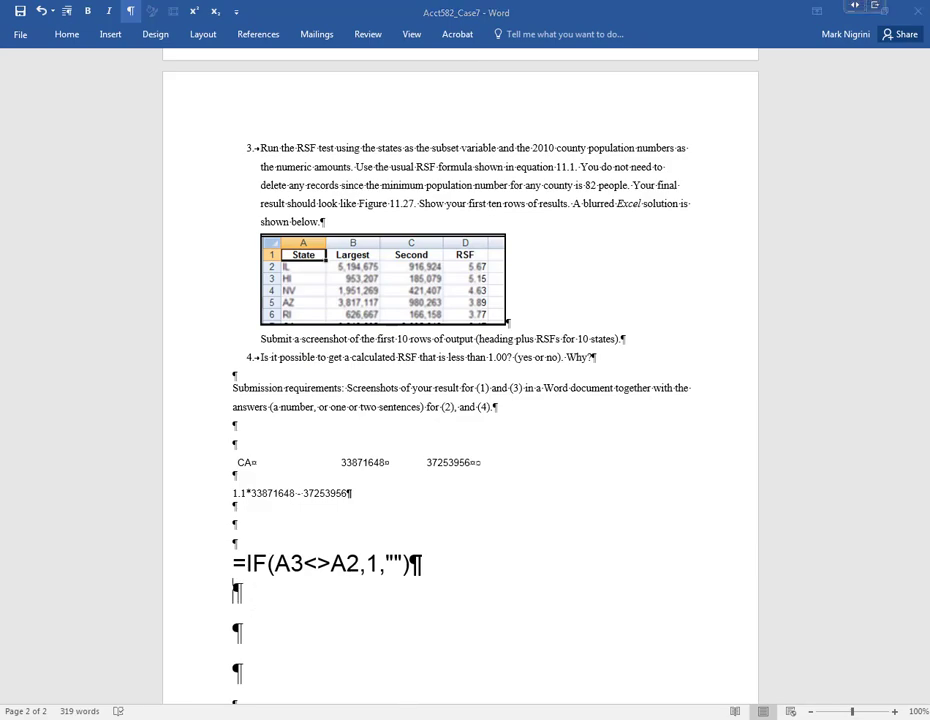
Step: Examine the enlarged IF formula in the Word document, highlighting the whole line and the empty quotation marks argument
key(alt+Tab)
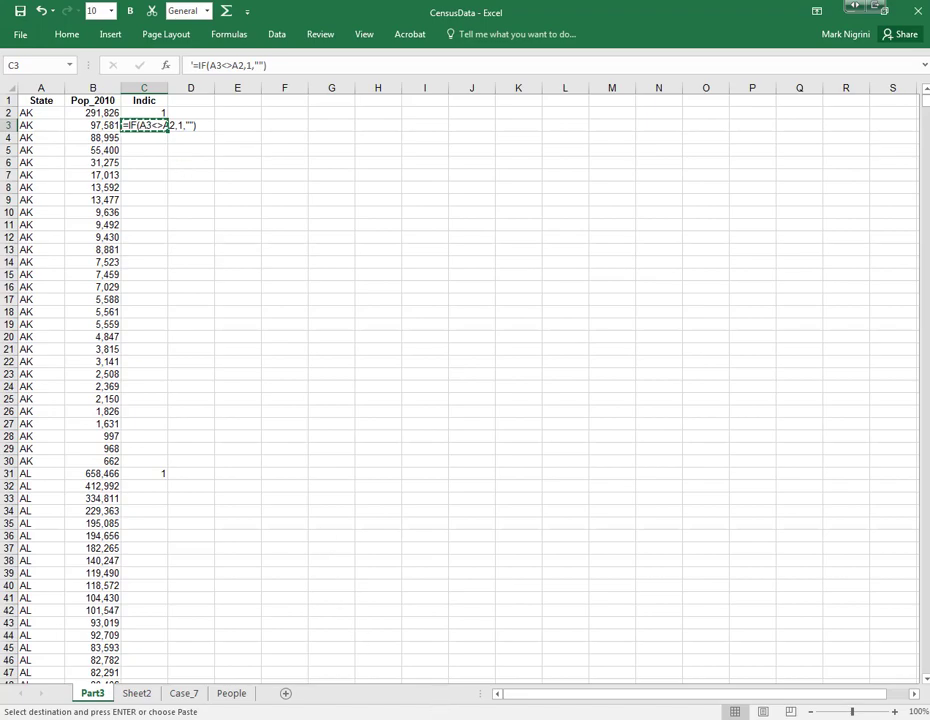
click(407, 660)
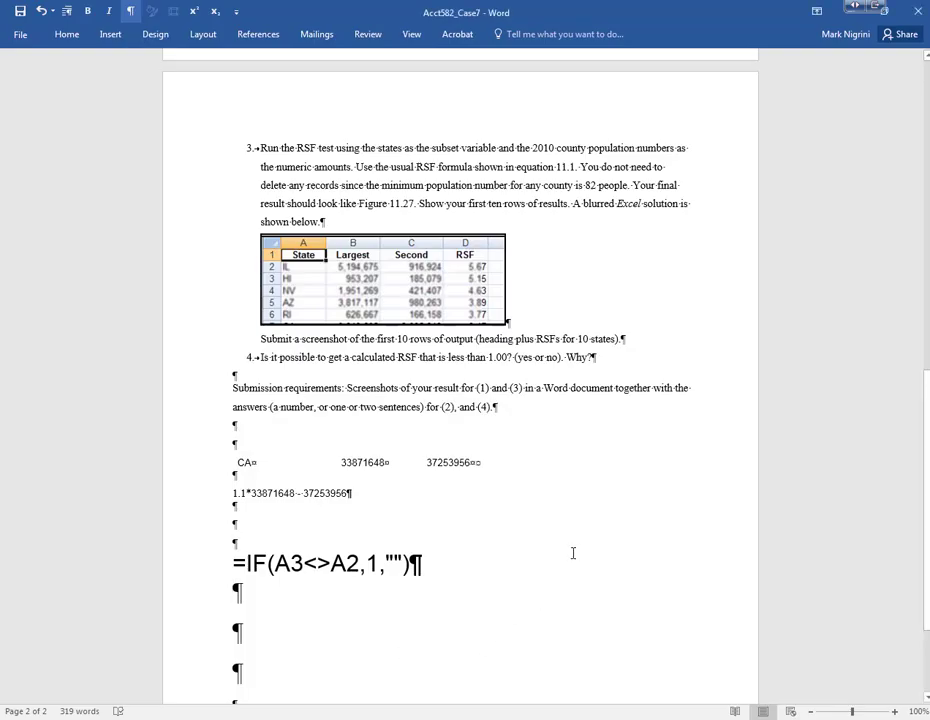
drag(253, 558, 437, 571)
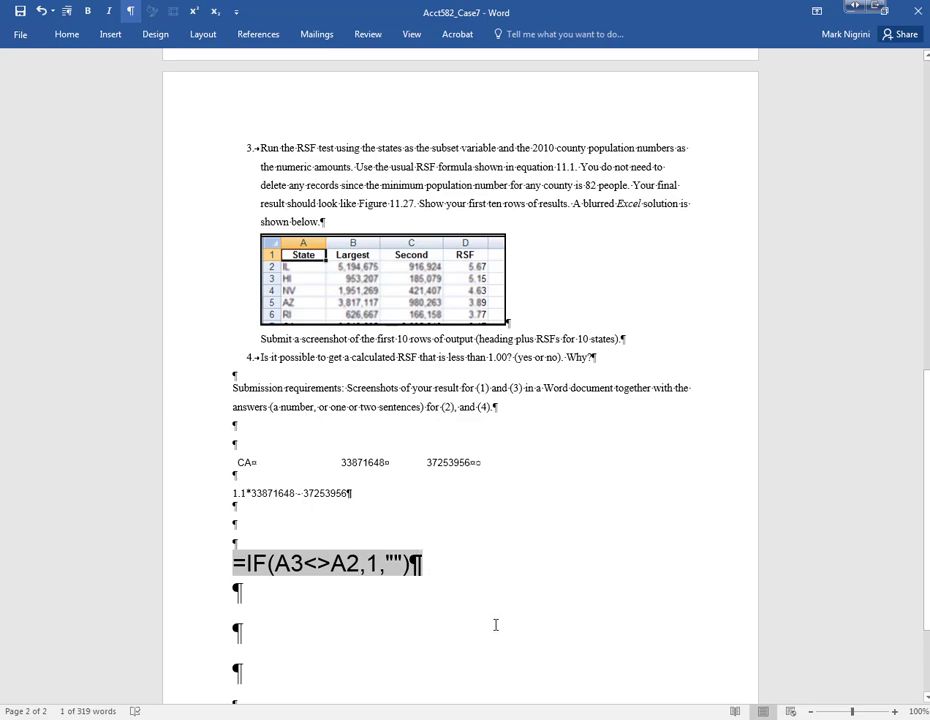
click(395, 605)
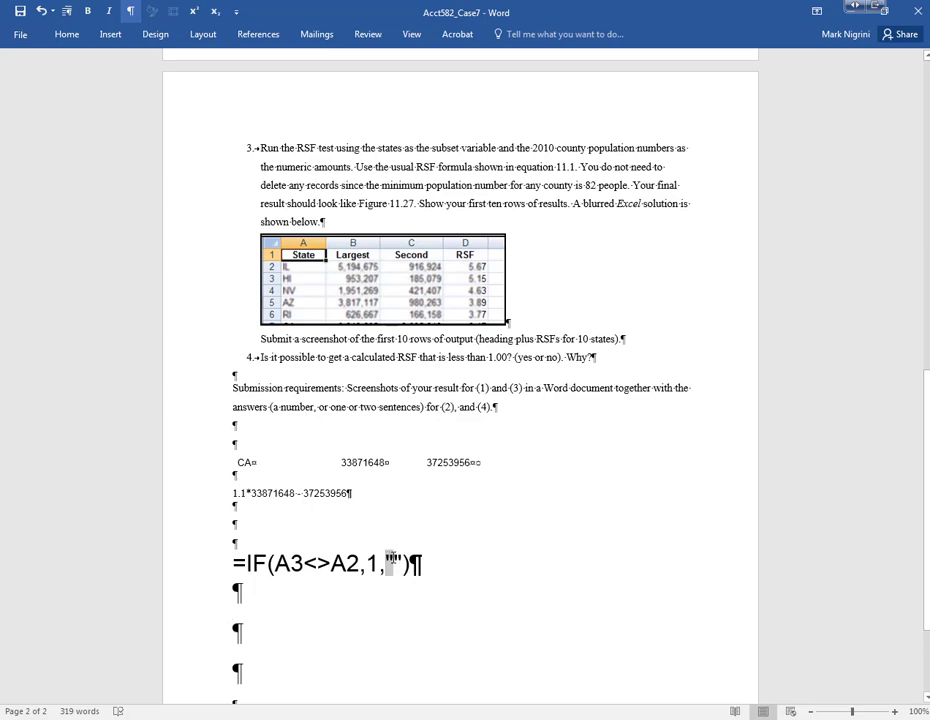
drag(388, 562, 399, 563)
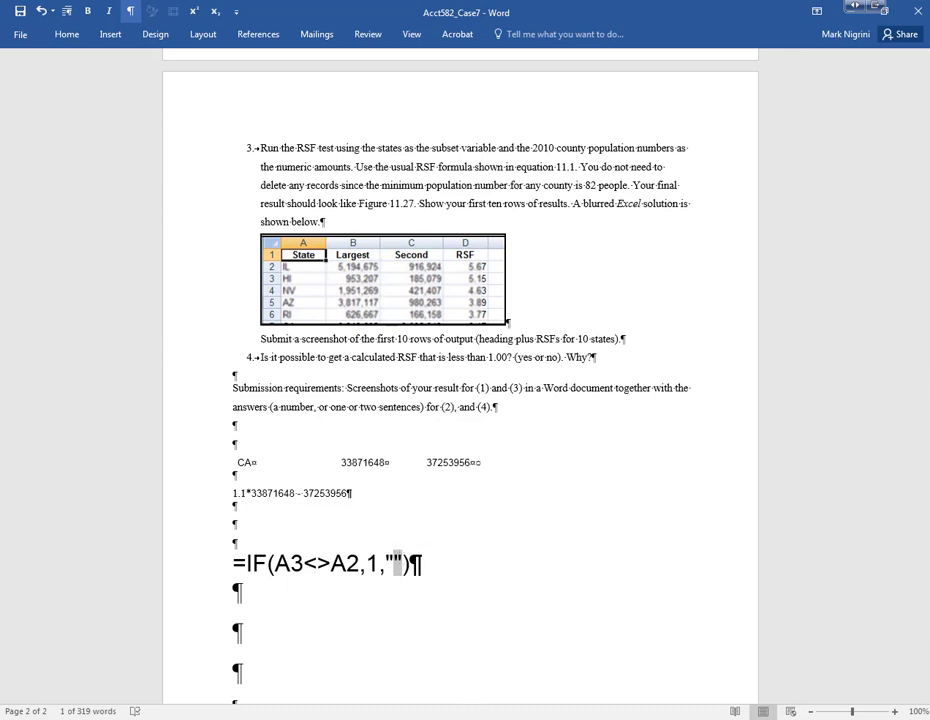
Step: Switch to the CensusData workbook and remove the leading apostrophe from C3 to restore the formula =IF(A3<>A2,1,"")
key(alt+Tab)
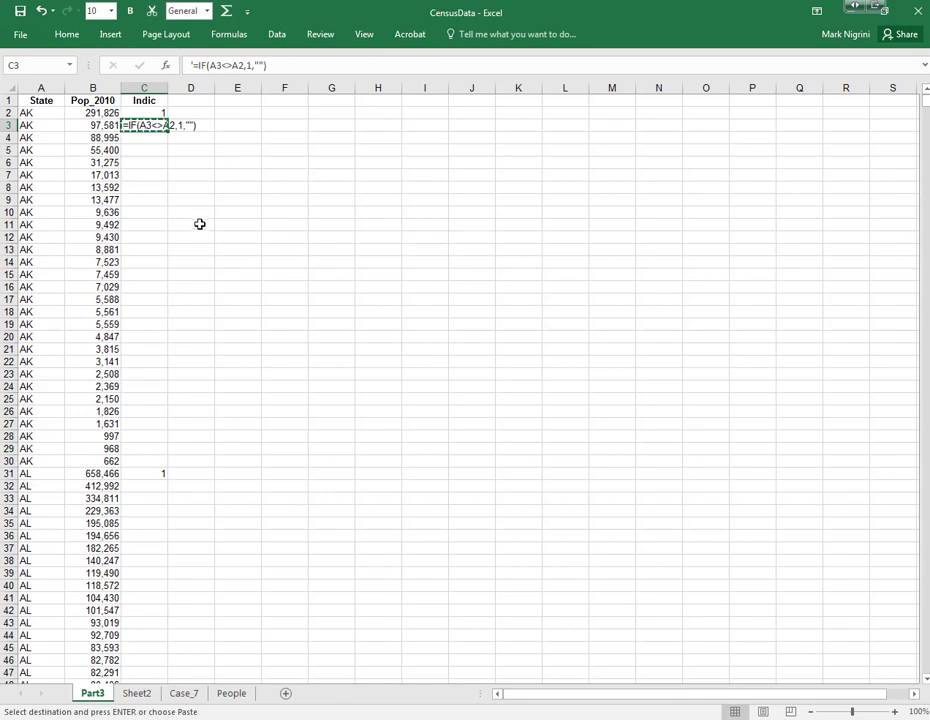
click(195, 65)
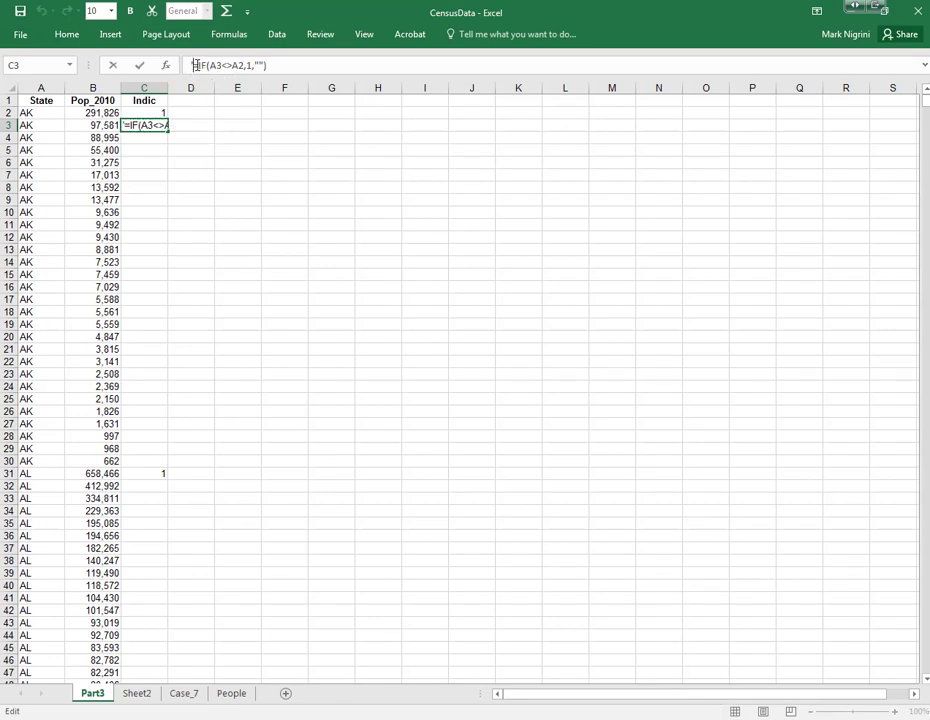
key(Return)
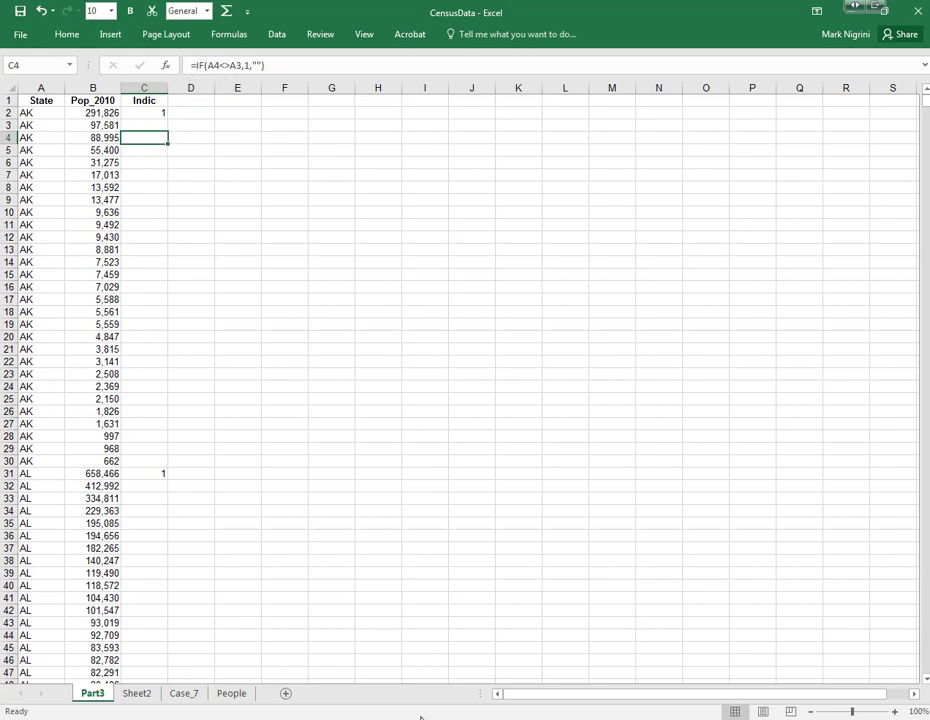
Step: Consult the Second column in the Word document's sample RSF table and enter the heading Second in D1 of the Part3 sheet
mouse_move(421, 717)
click(426, 664)
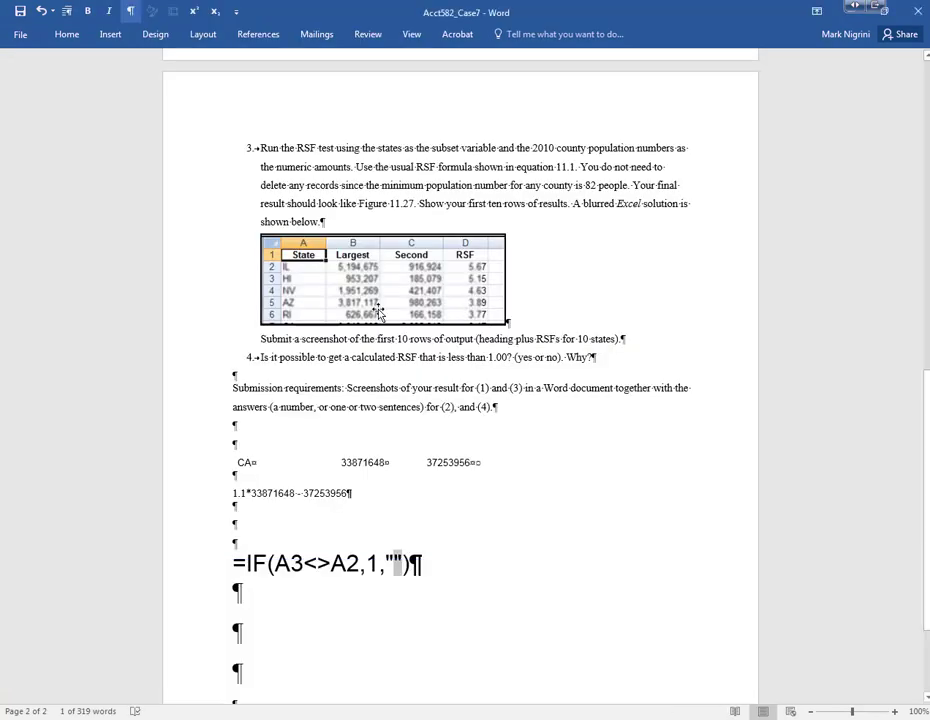
click(406, 258)
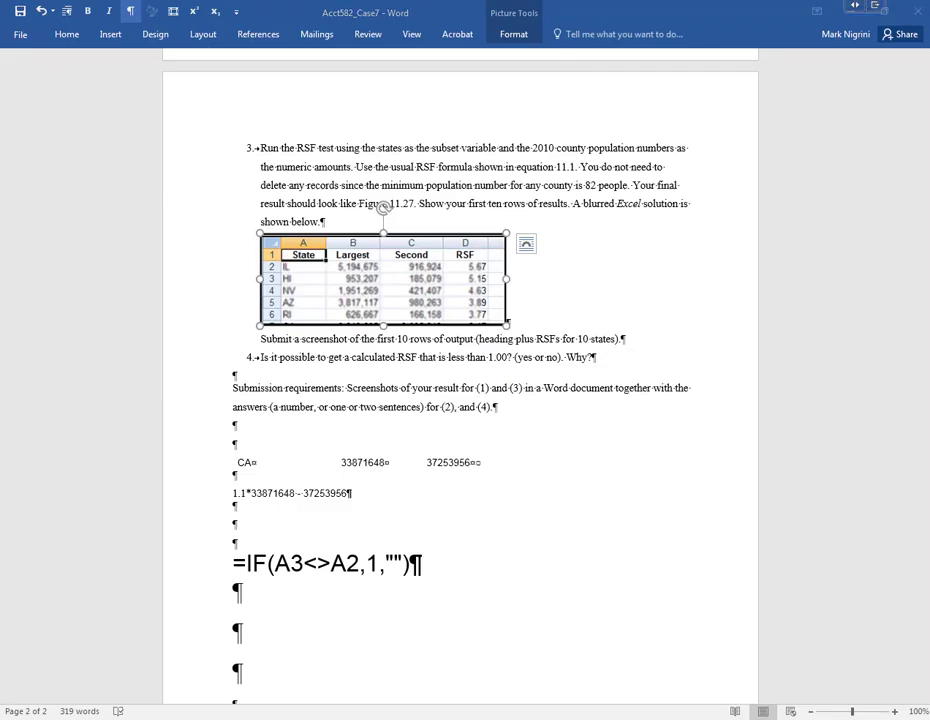
key(alt+Tab)
click(199, 102)
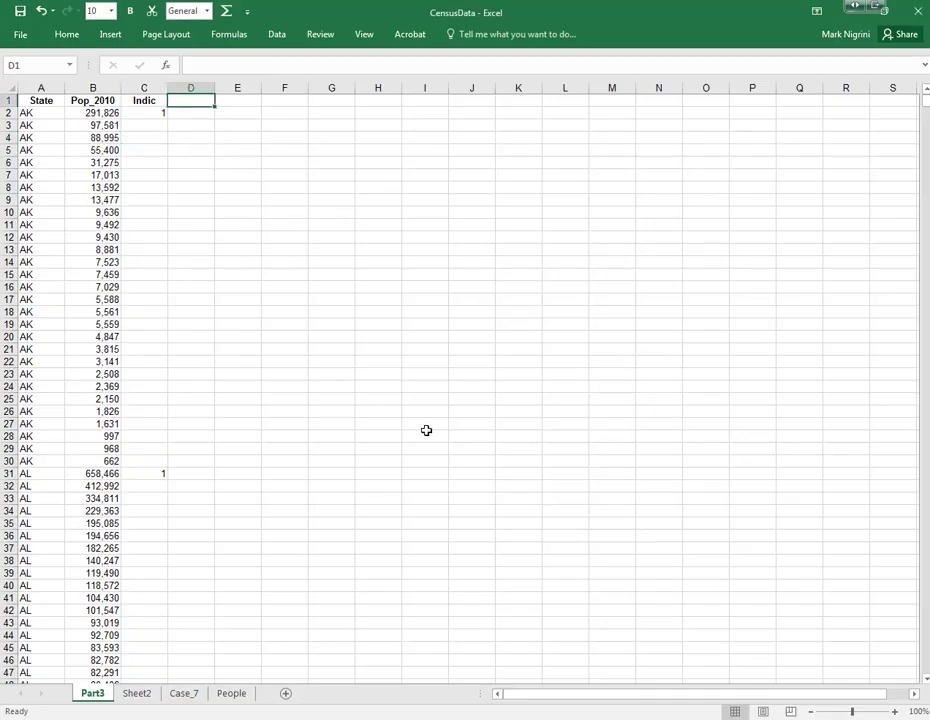
text(Se)
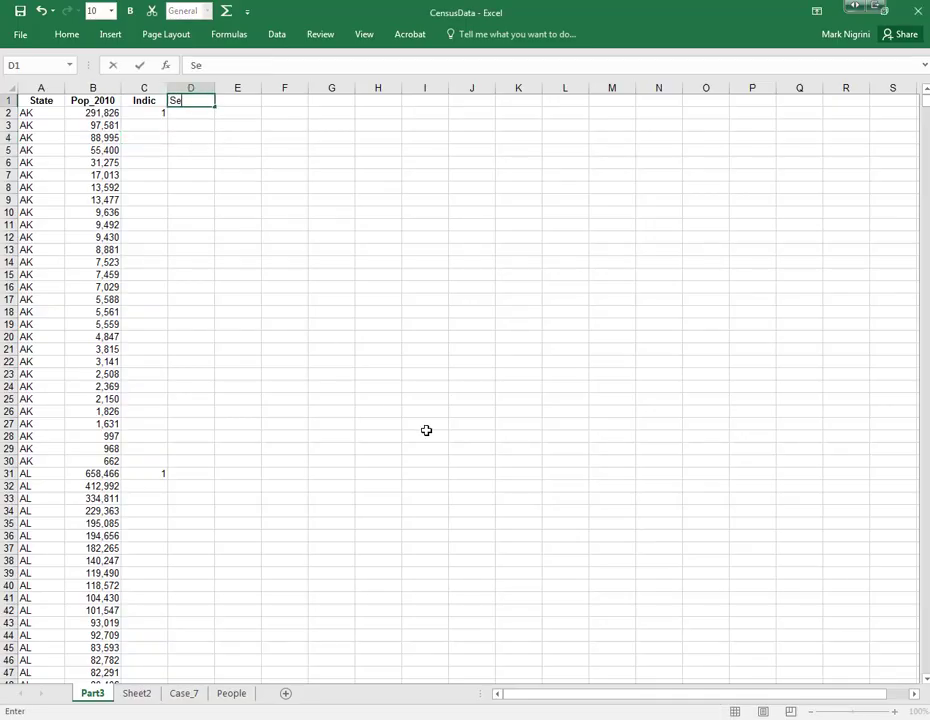
text(cond)
key(Return)
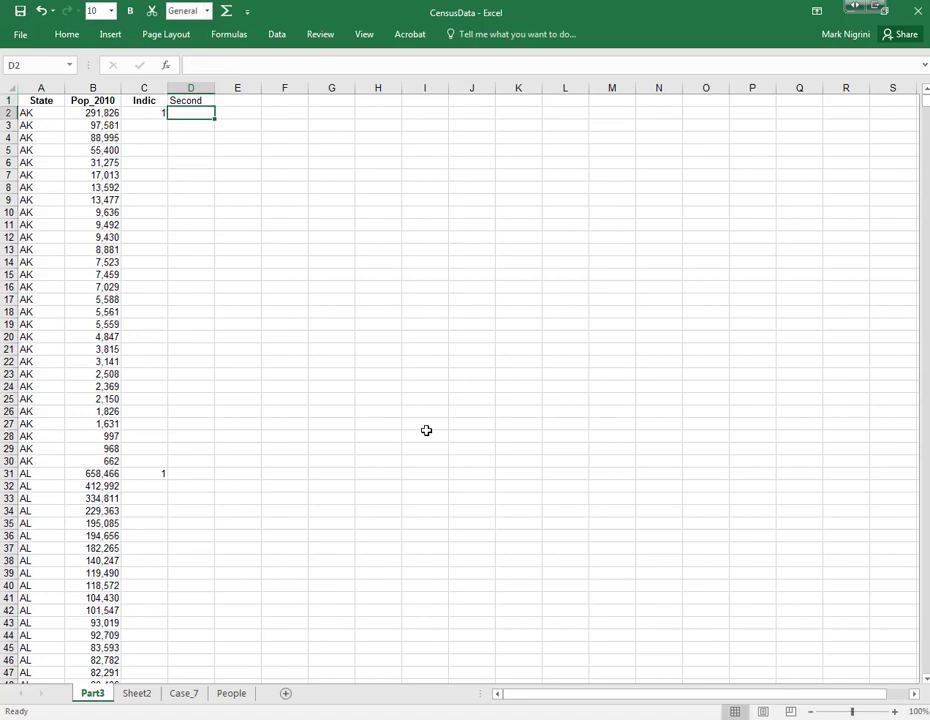
click(191, 100)
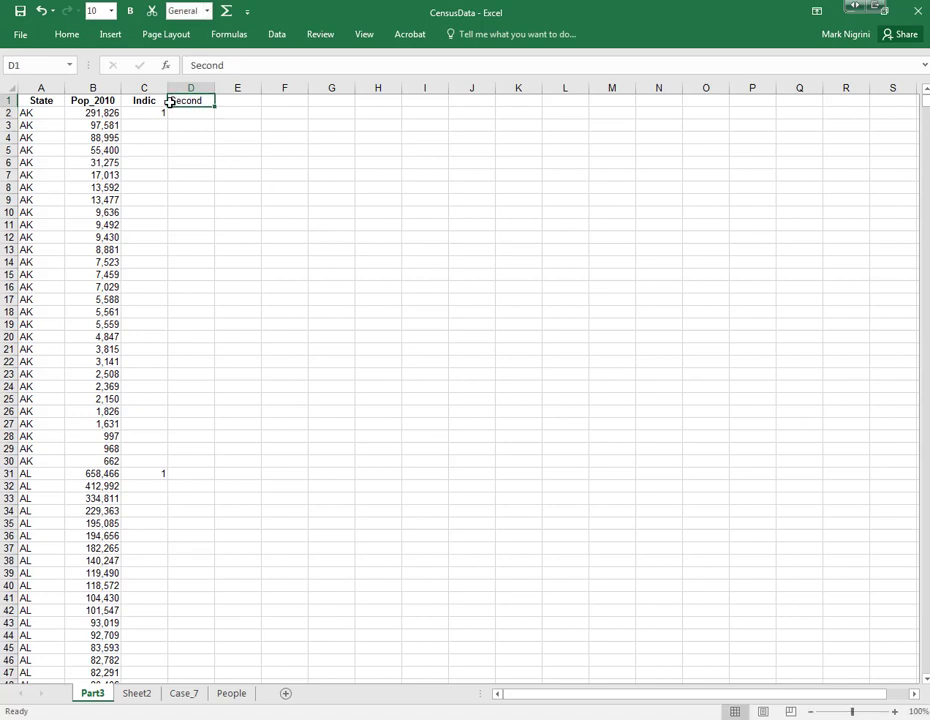
click(145, 112)
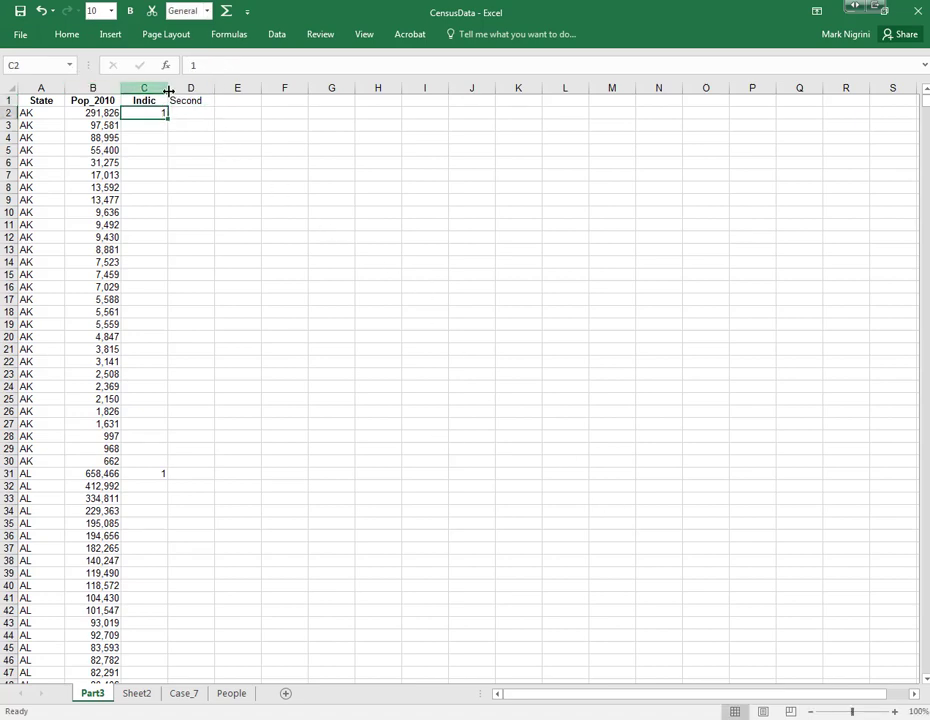
Step: Make the Second heading in D1 of the Part3 sheet bold
click(191, 100)
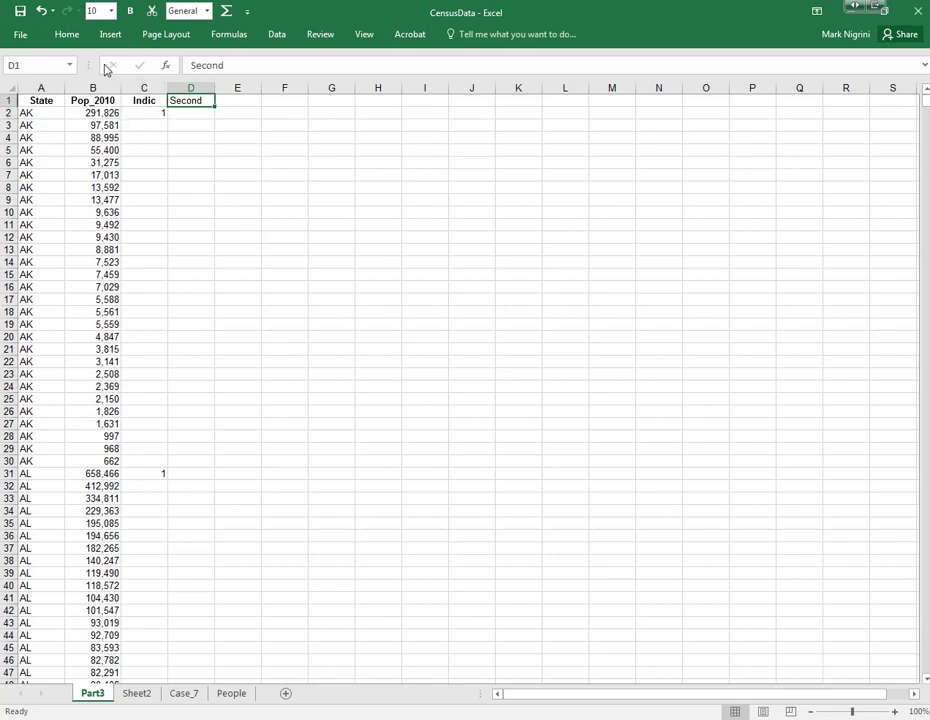
click(129, 12)
click(191, 113)
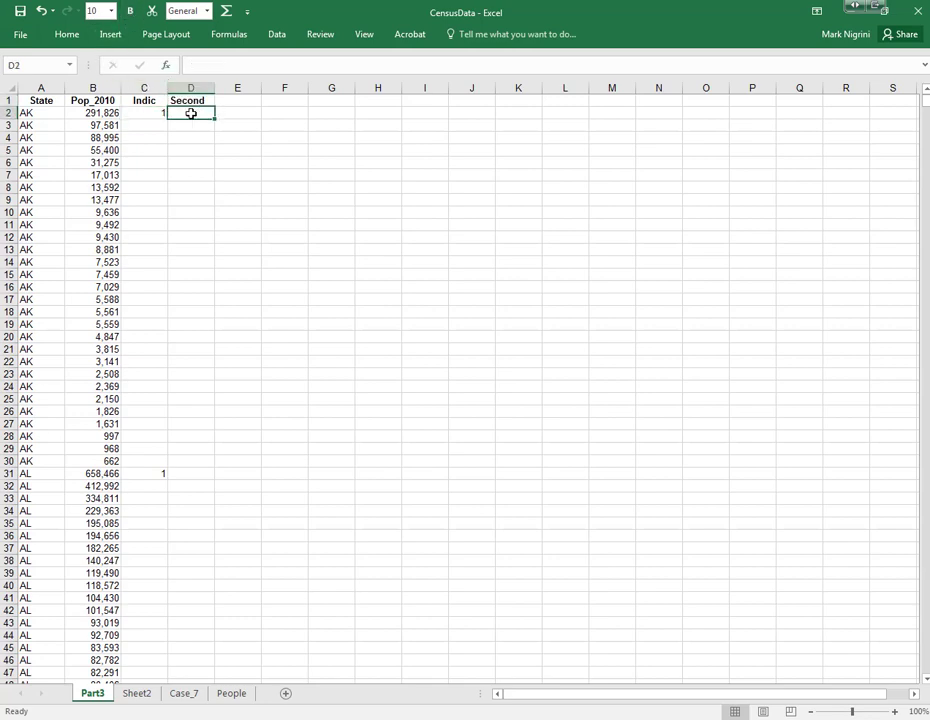
Step: Enter the formula =IF(C2=1,B3,"") in D2 to return the second-largest county population for each flagged state
click(98, 125)
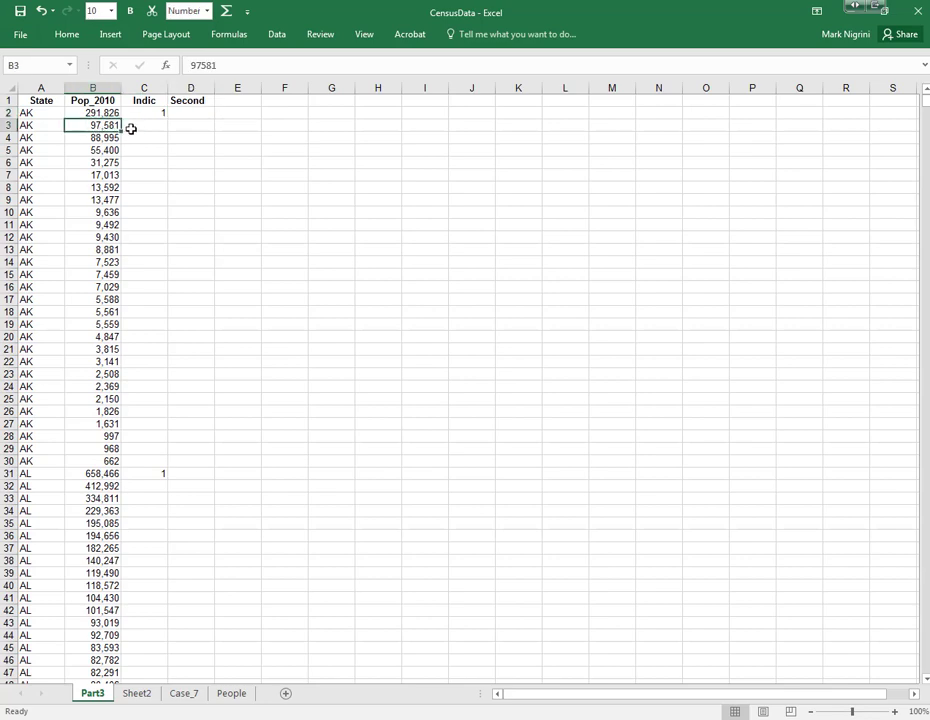
click(184, 113)
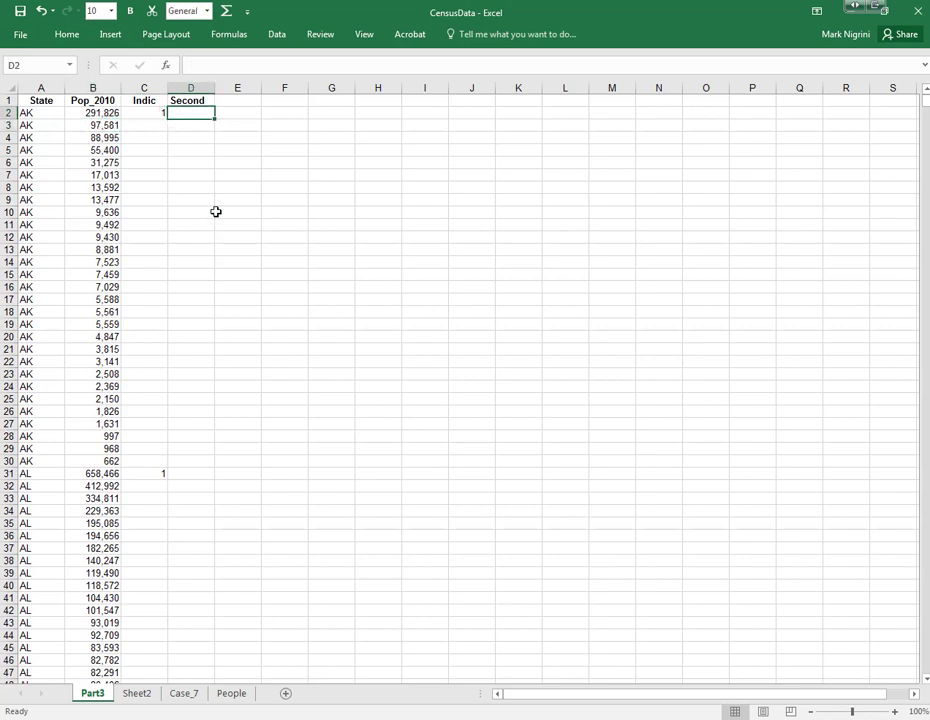
text(=if()
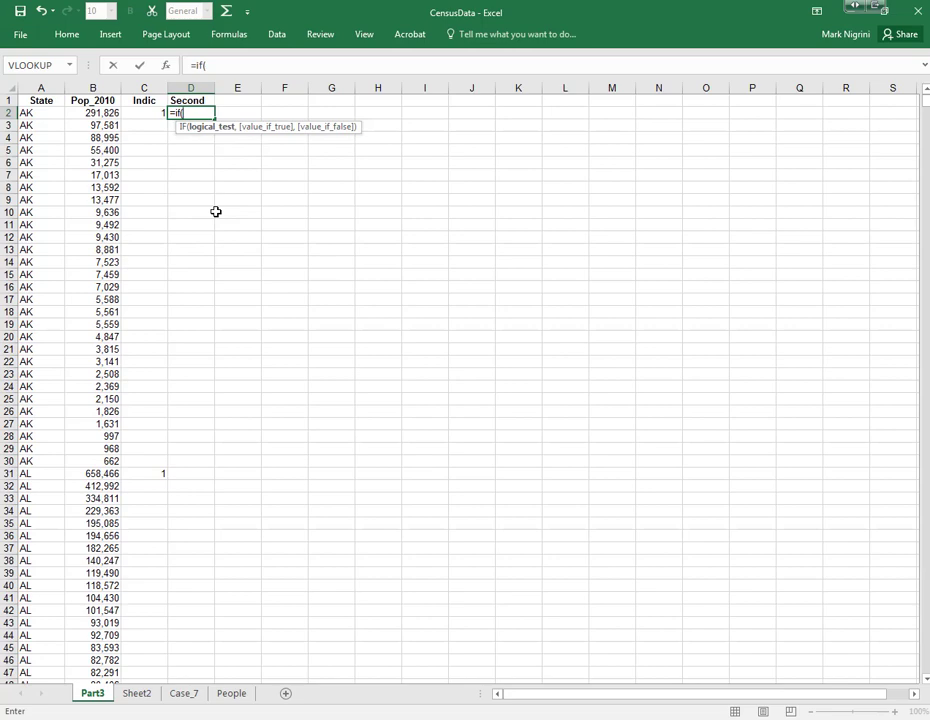
key(Left)
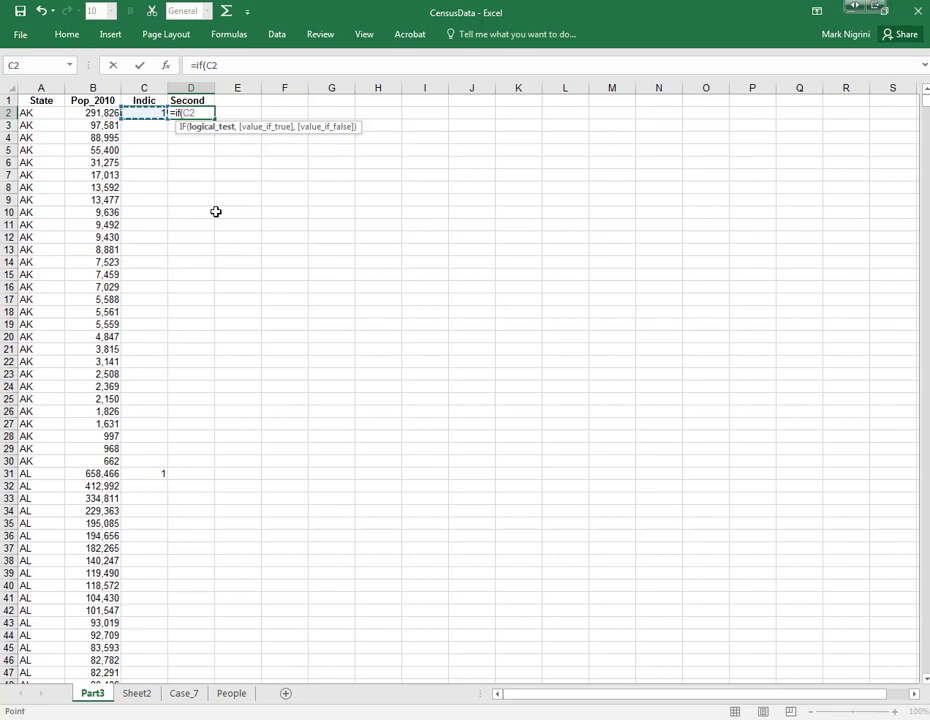
text(=1,)
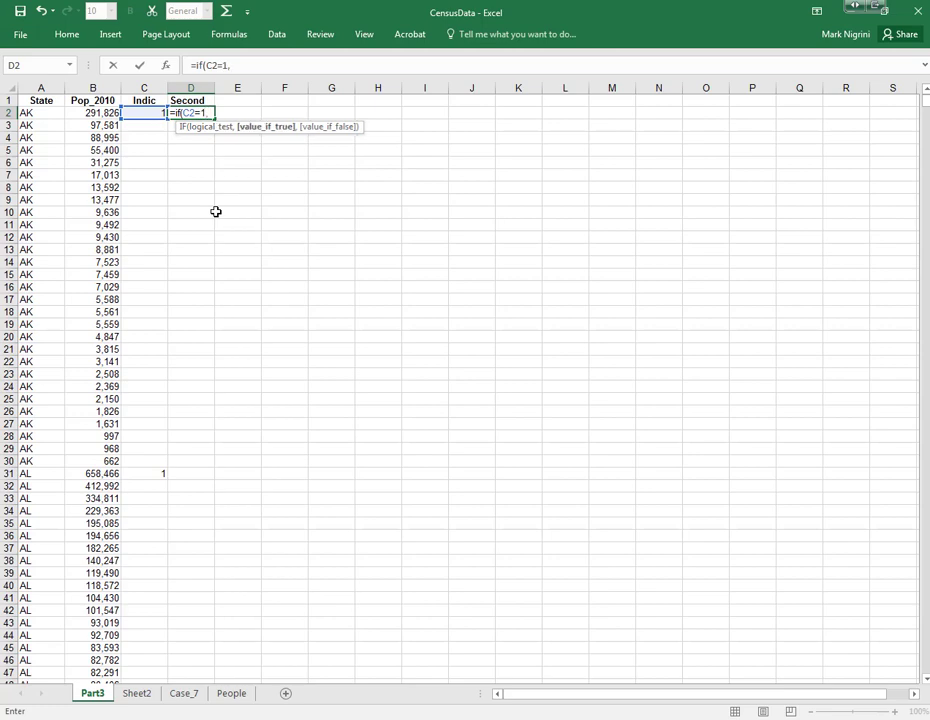
click(92, 126)
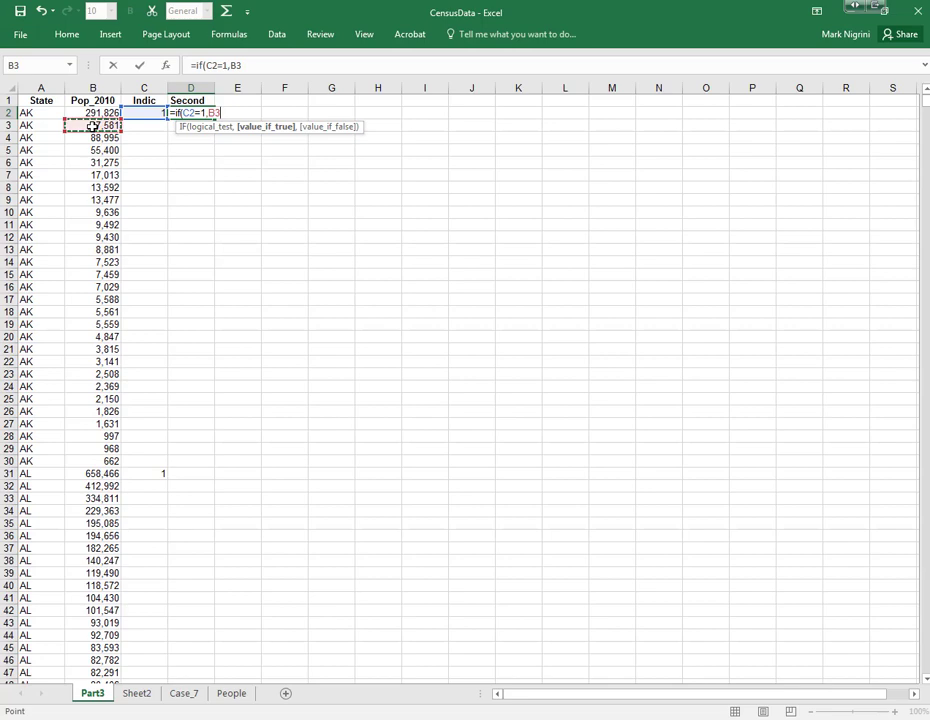
text(,)
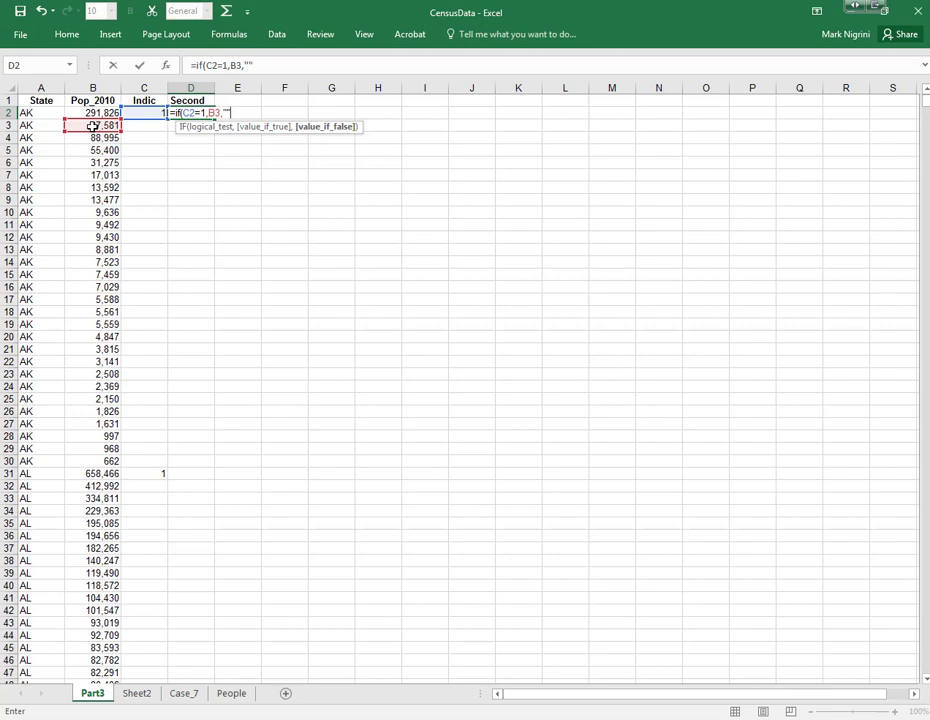
key(Return)
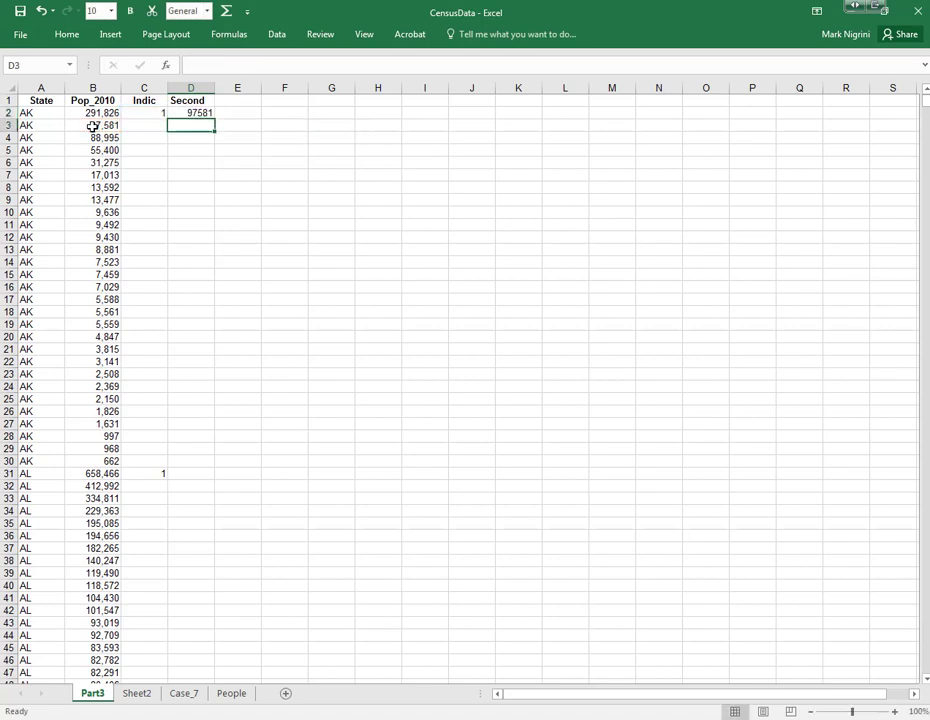
Step: Fill the D2 formula down the Second column for all county rows and check the copied formula in D31
click(157, 113)
click(190, 114)
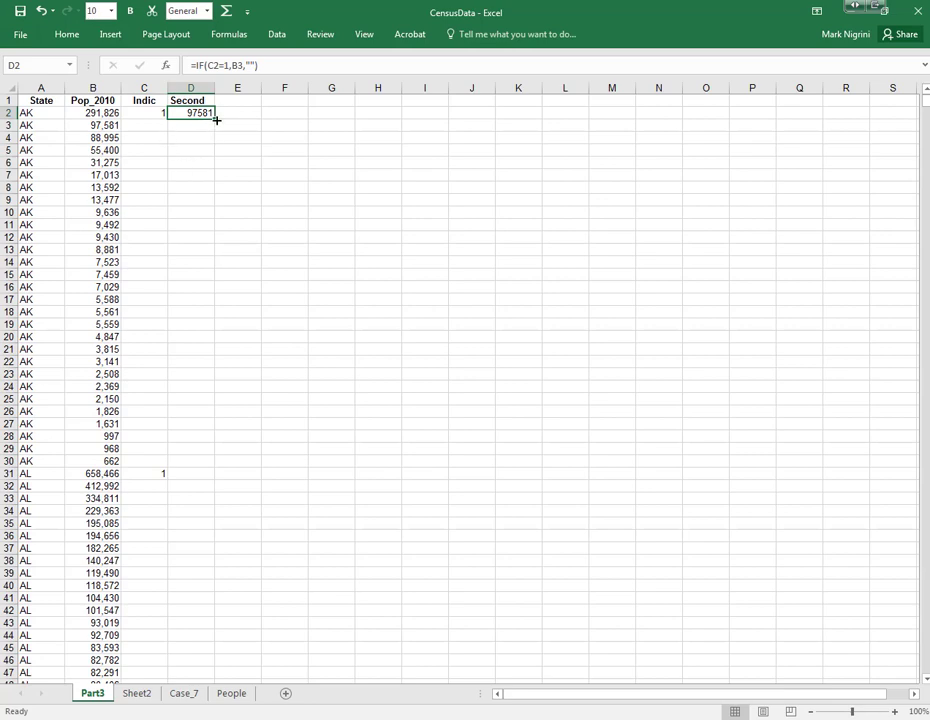
click(141, 248)
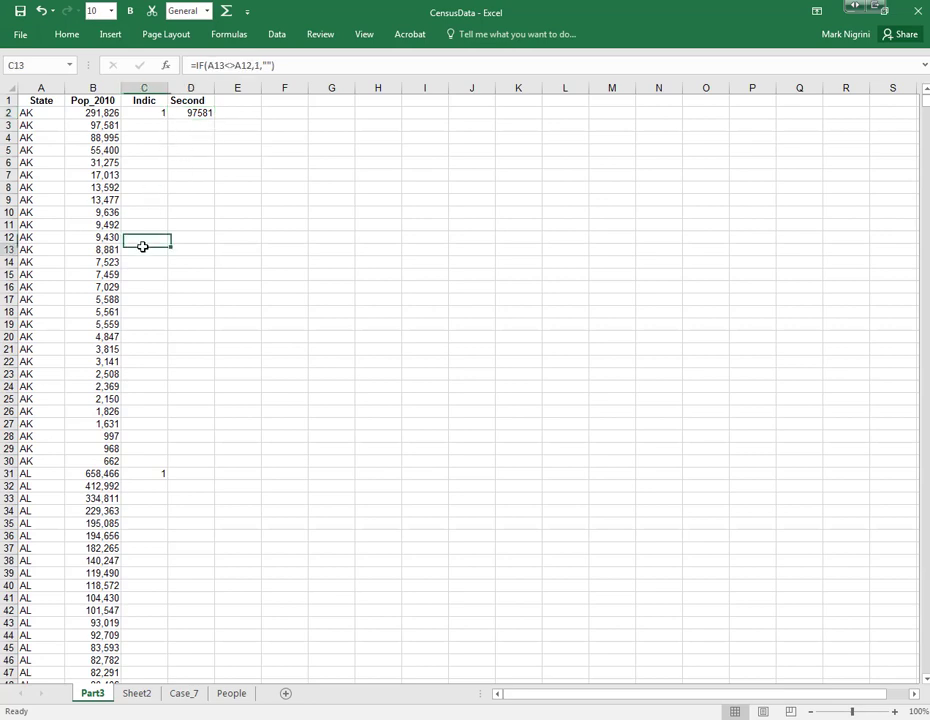
click(202, 114)
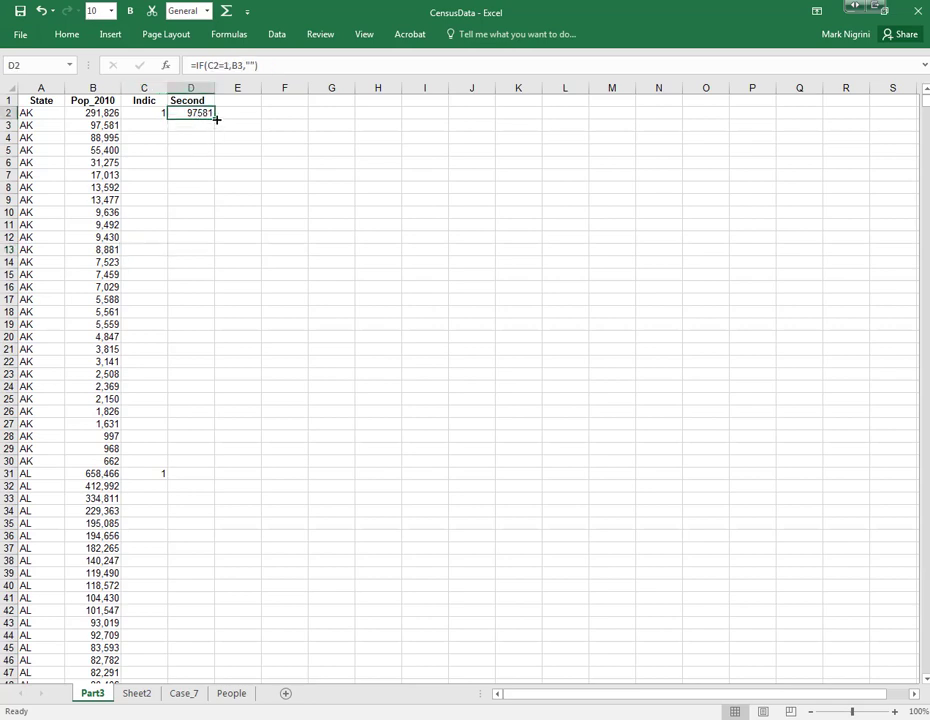
double_click(216, 119)
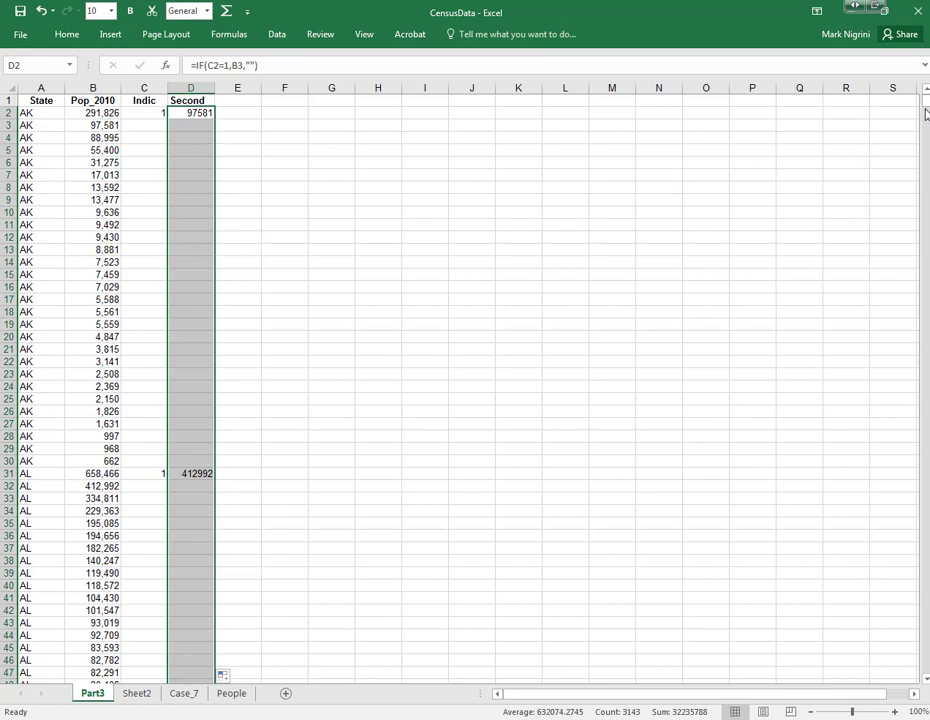
click(190, 472)
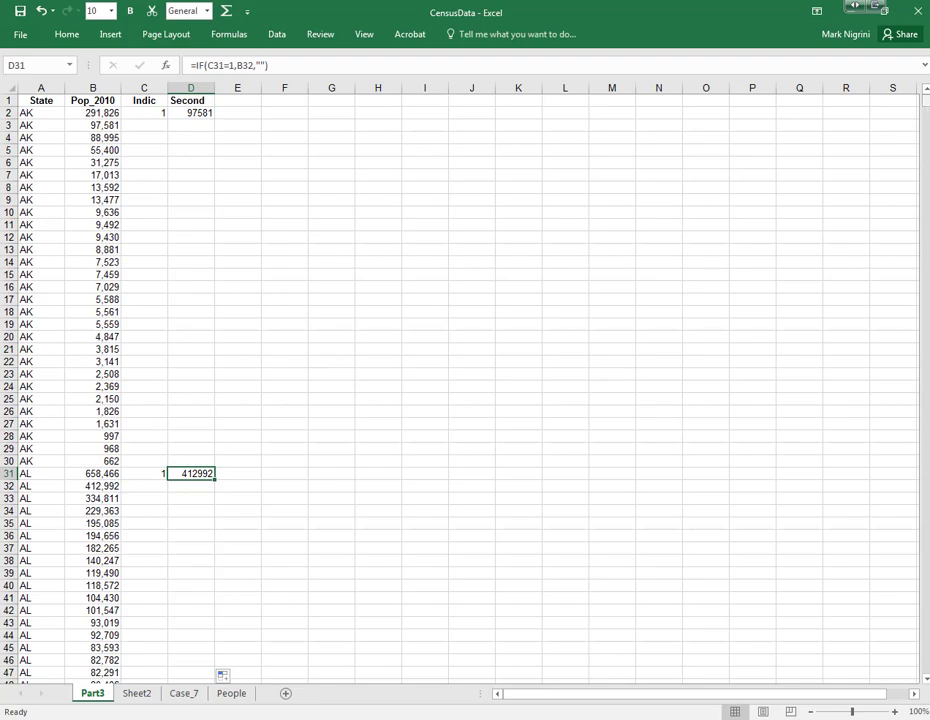
Step: Check the indicator and Second formulas for the single-record DC entry in row 318 and delete that entire row
mouse_move(924, 131)
mouse_down()
mouse_move(913, 183)
mouse_move(916, 140)
mouse_up()
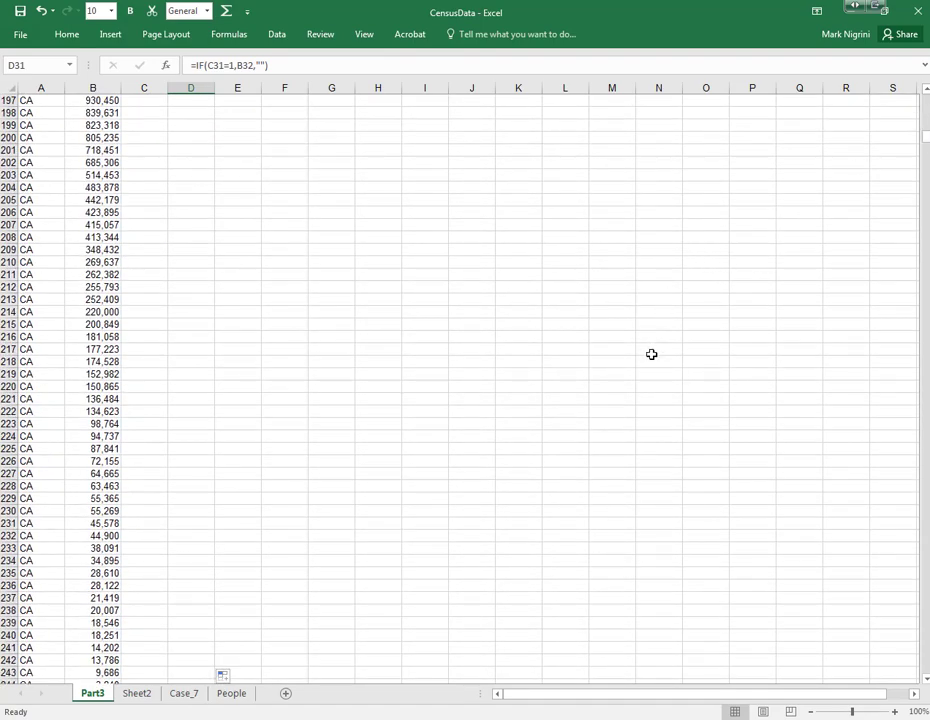
scroll(644, 408, down, 14)
scroll(644, 408, down, 20)
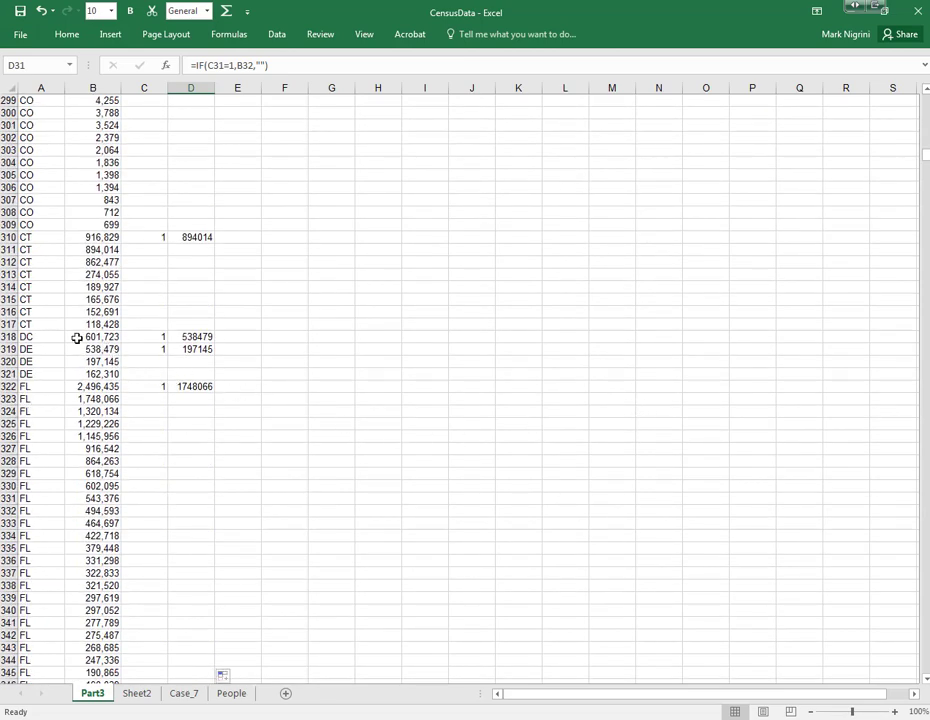
click(155, 337)
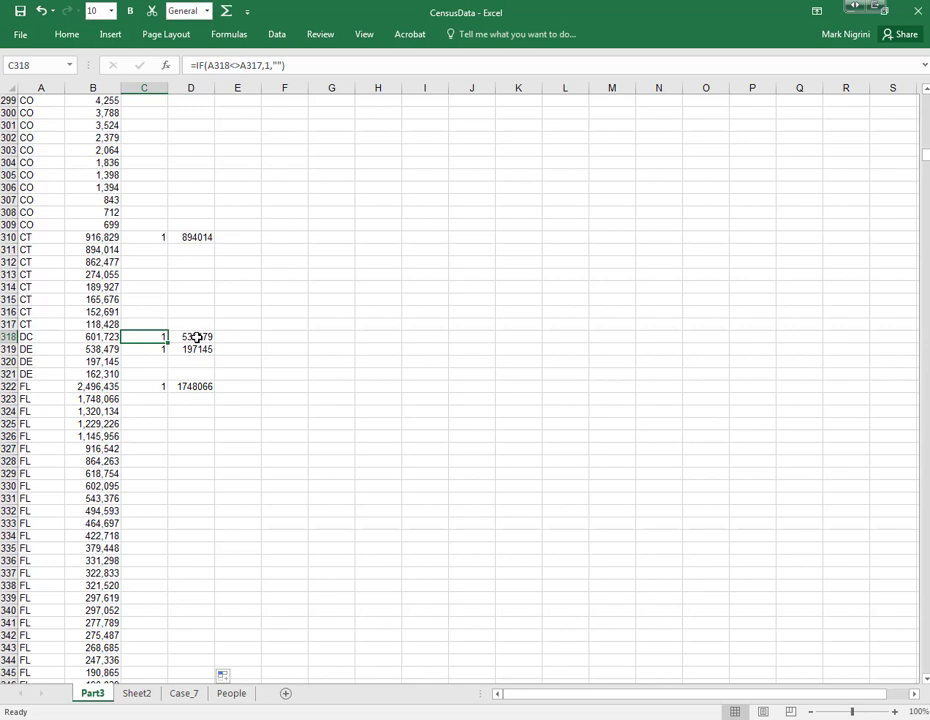
click(197, 337)
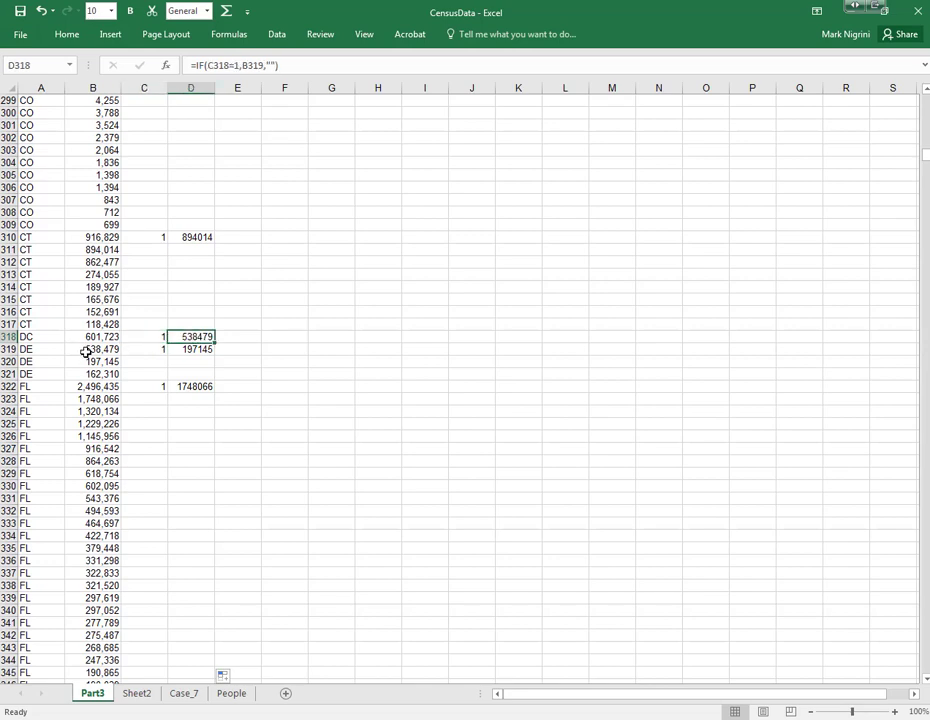
click(86, 351)
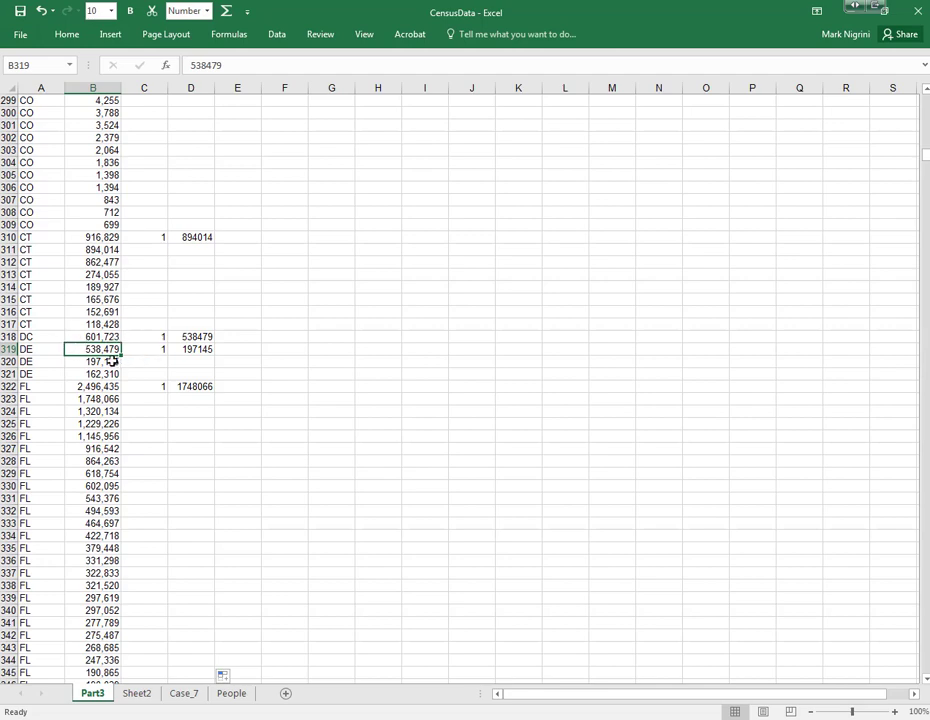
click(10, 337)
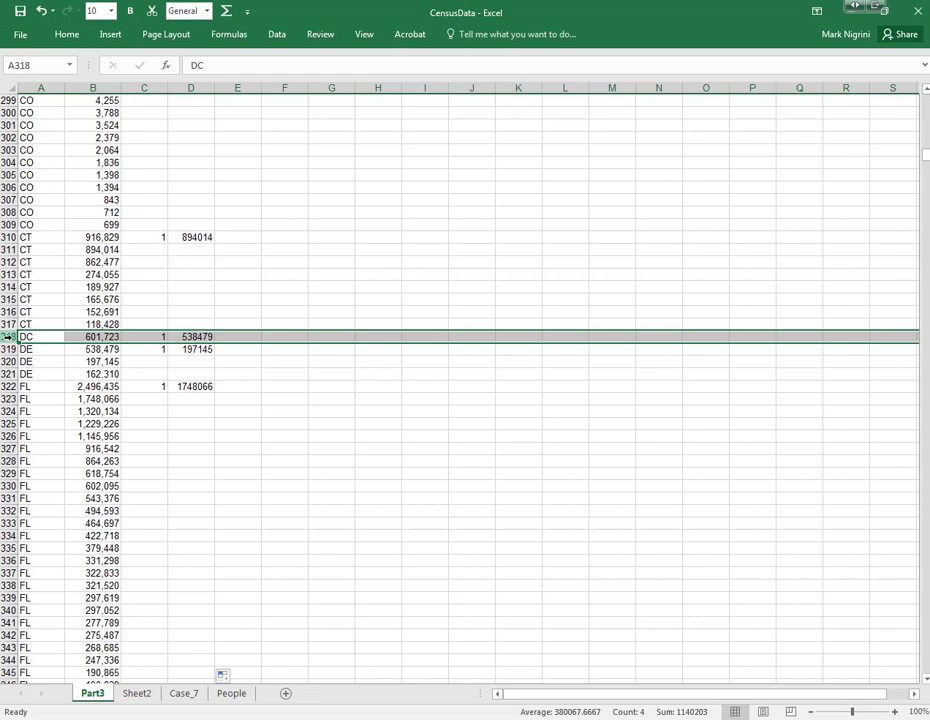
right_click(13, 340)
click(48, 457)
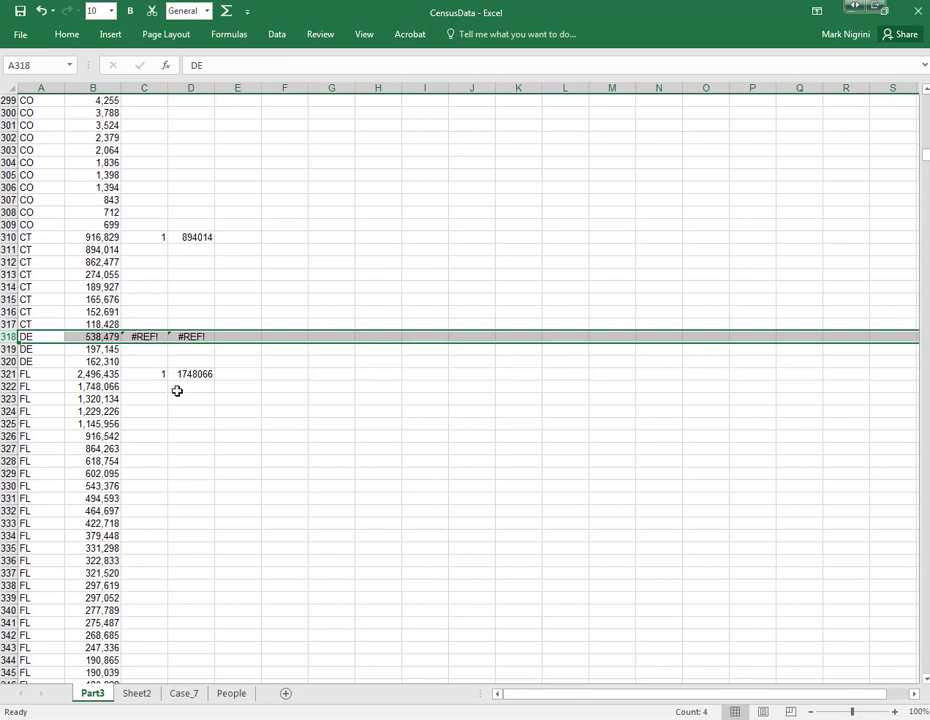
Step: Copy the indicator formula from C310 down through C319 to repair the reference errors in the first Delaware row
click(138, 352)
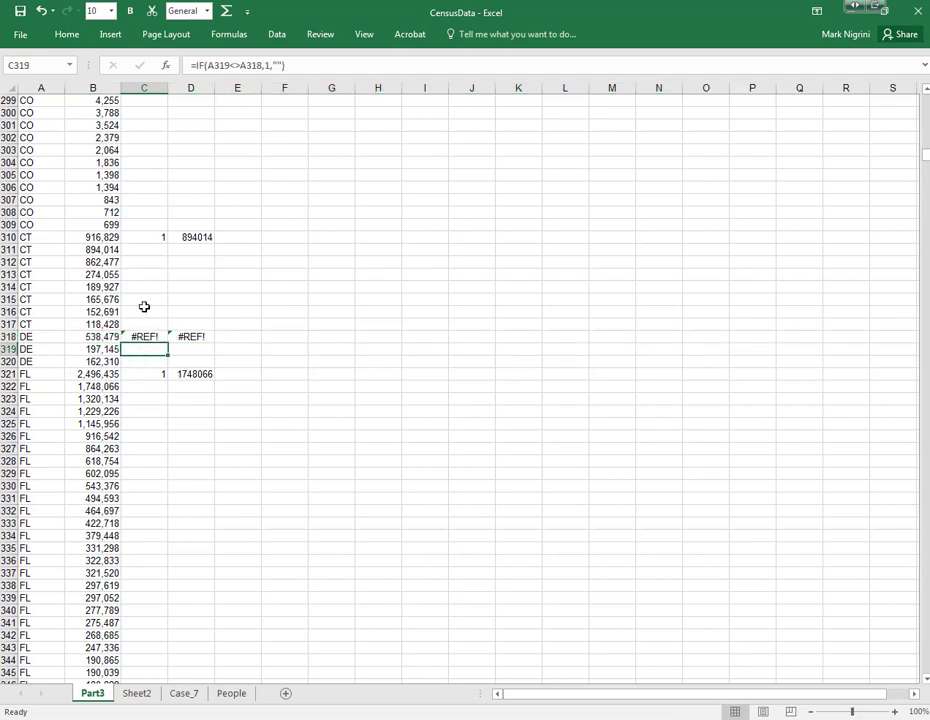
click(149, 239)
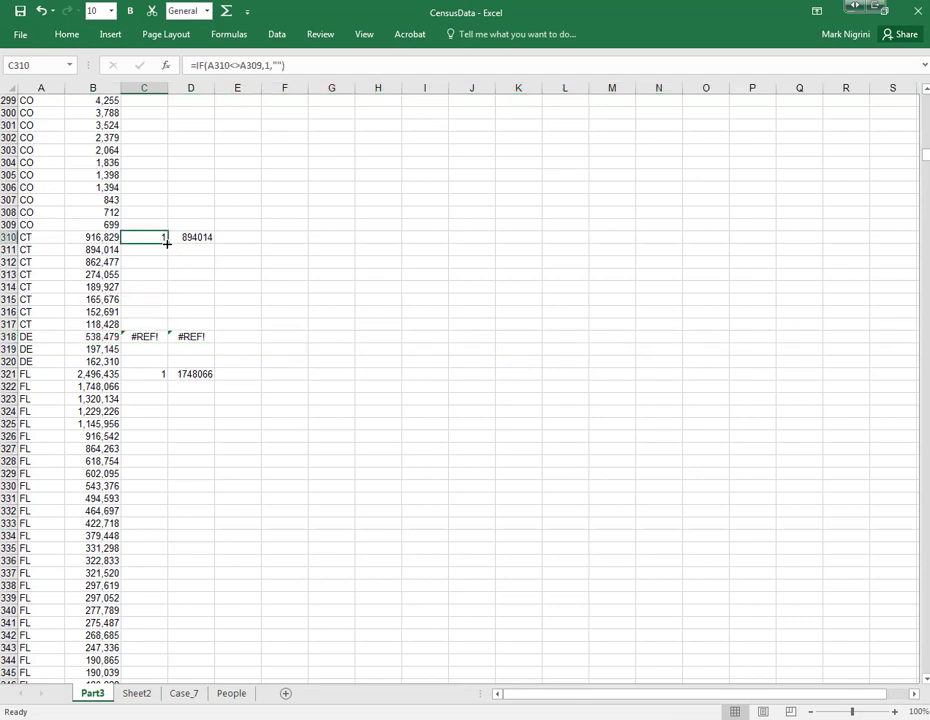
drag(166, 245, 162, 350)
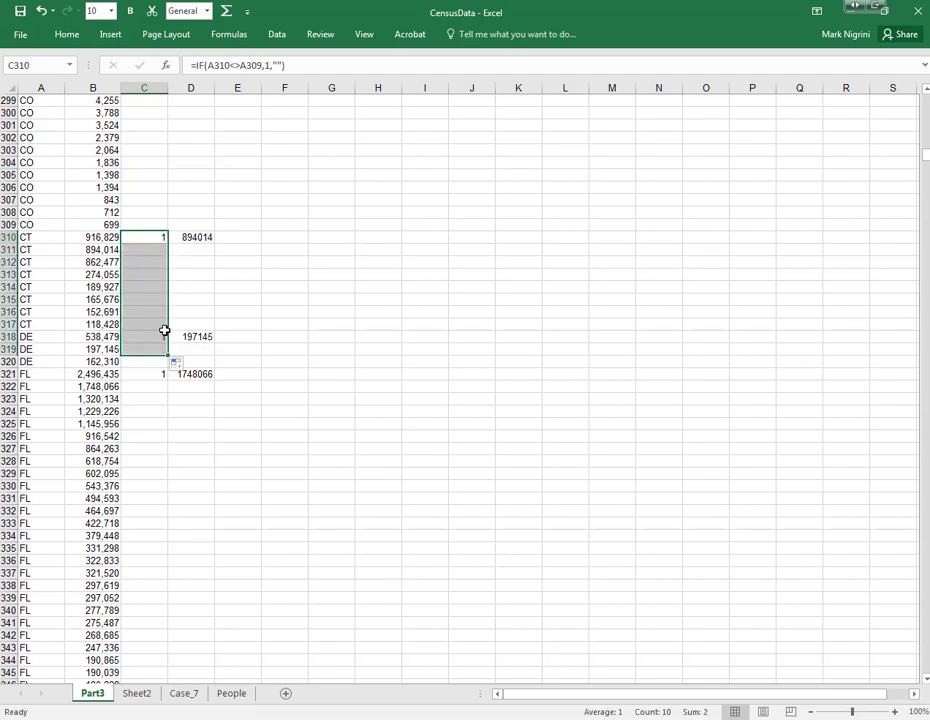
click(149, 339)
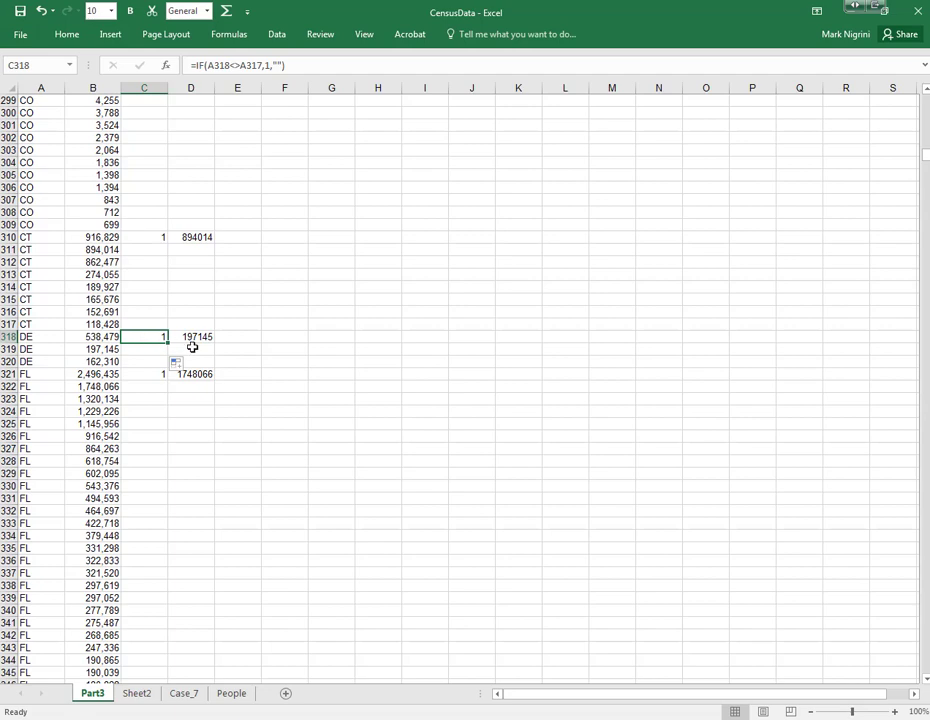
click(106, 337)
click(100, 346)
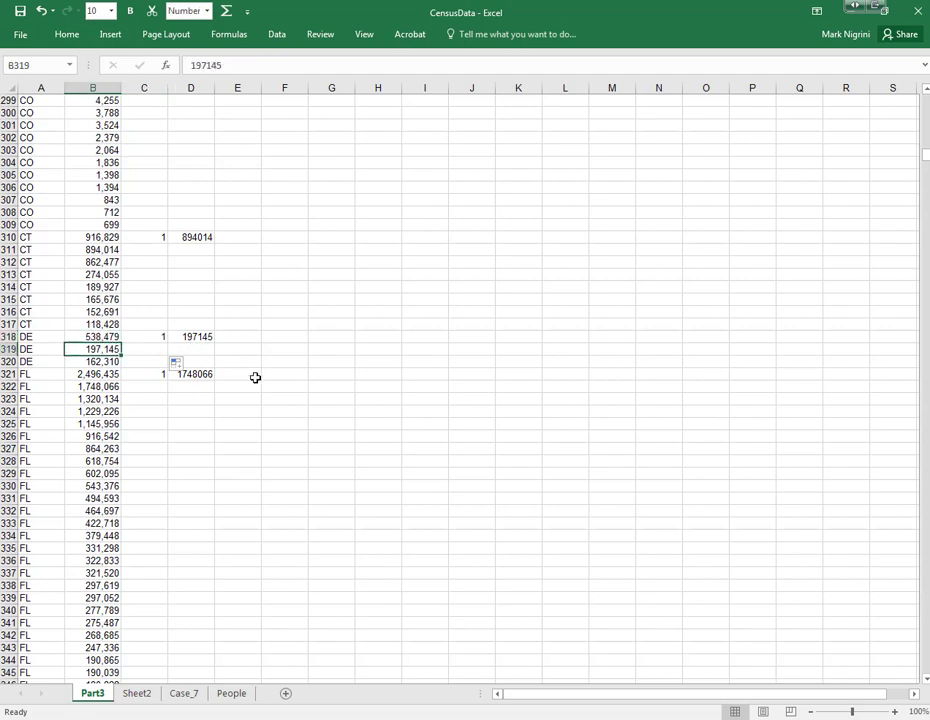
Step: Enter the heading RSF in E1 of the Part3 sheet
scroll(301, 461, up, 13)
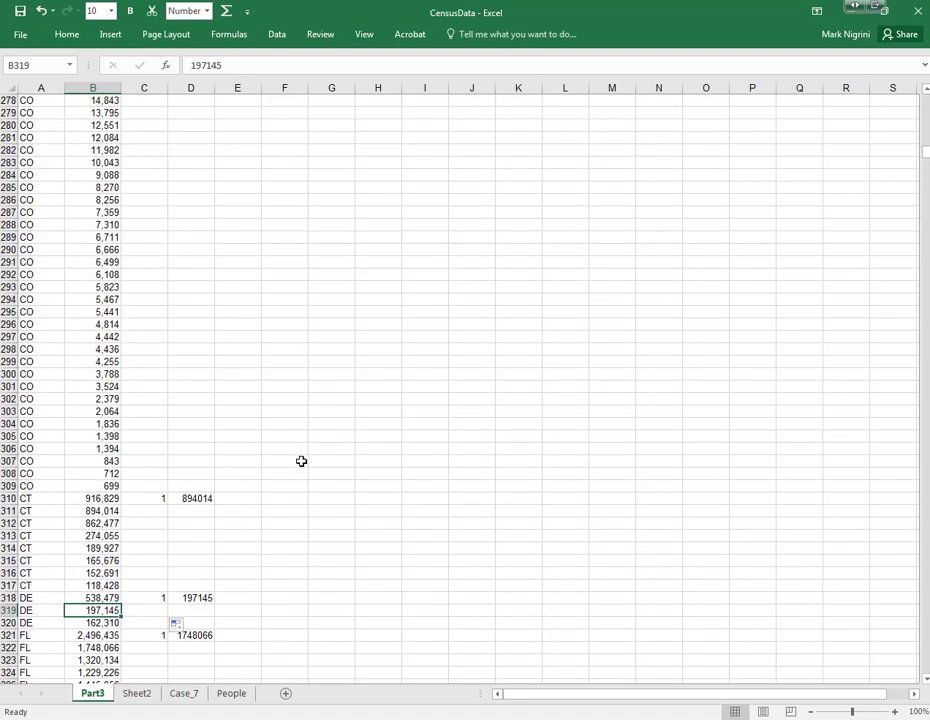
drag(924, 148, 924, 141)
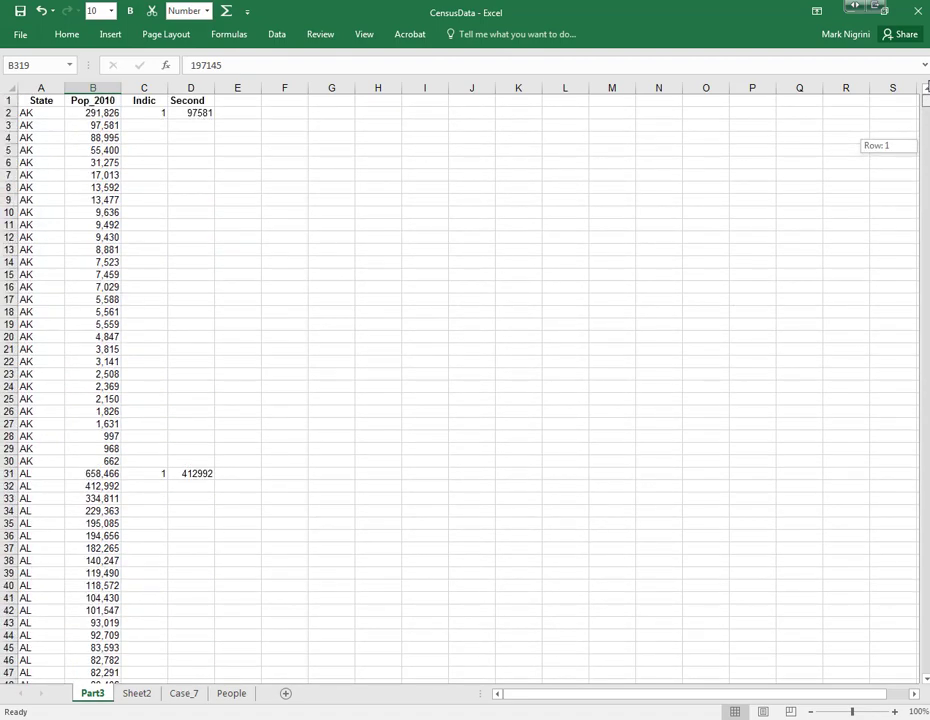
click(239, 101)
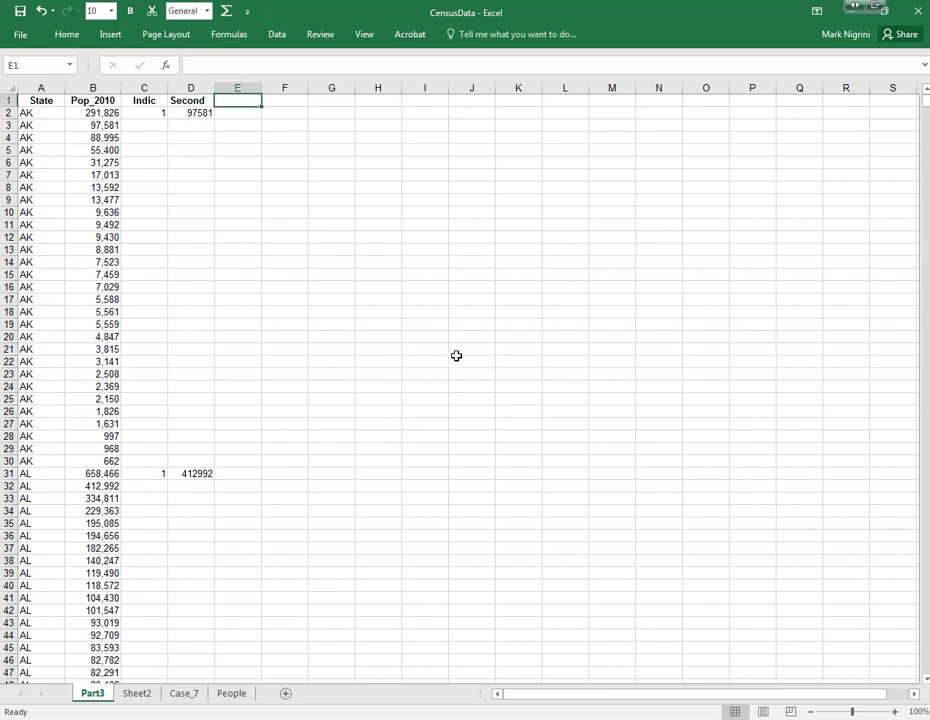
text(RSF)
key(Return)
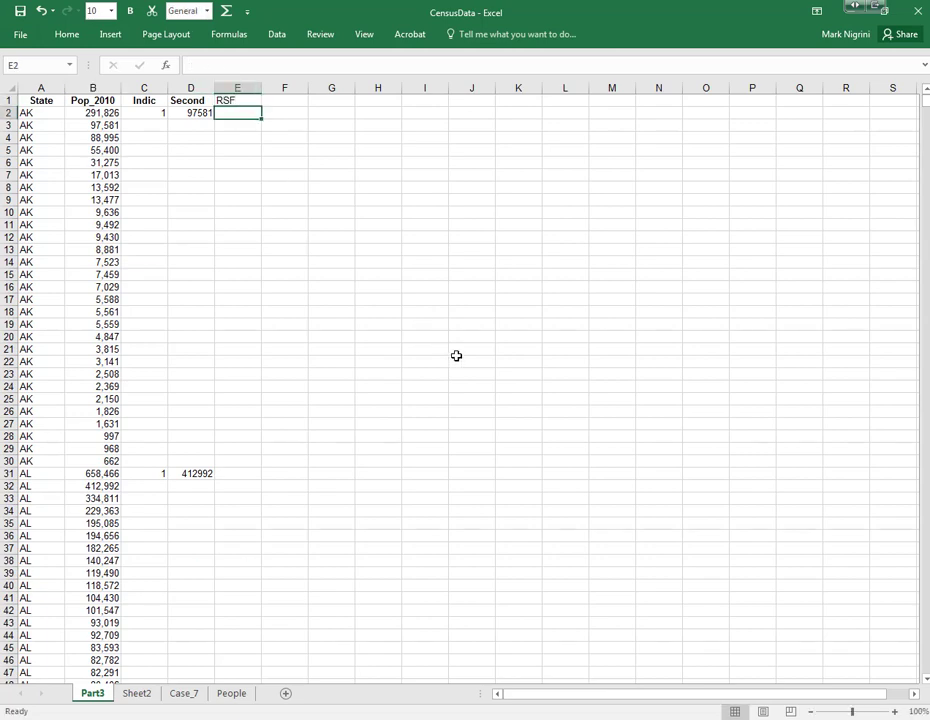
Step: Enter the formula =B2/D2 in E2 to divide Alaska's largest county population by its second largest
text(=)
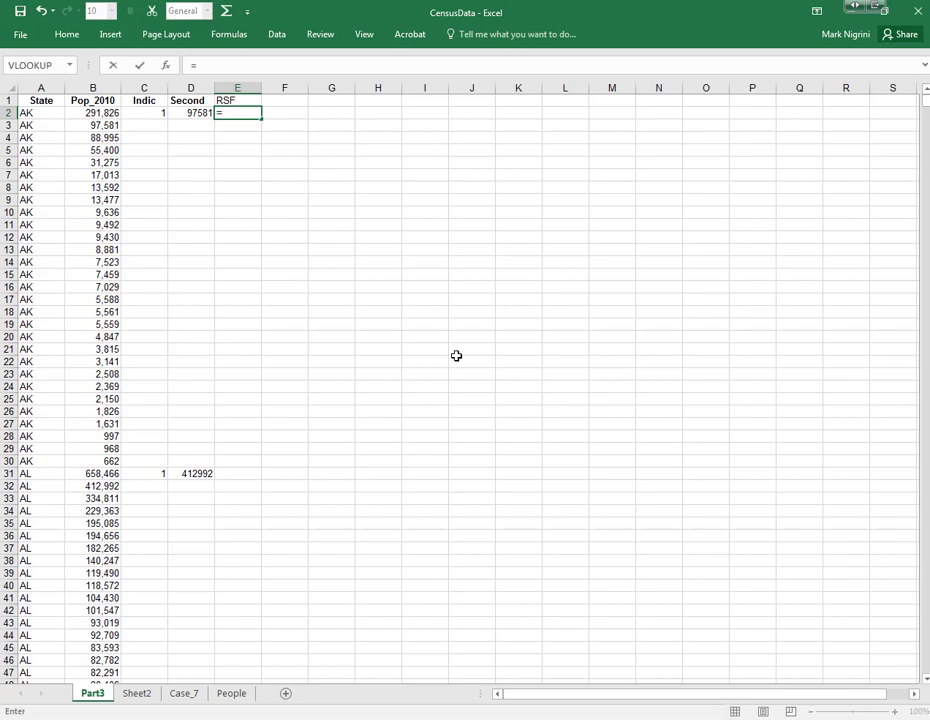
key(Left)
key(Left)
key(Left)
key(Left)
key(Right)
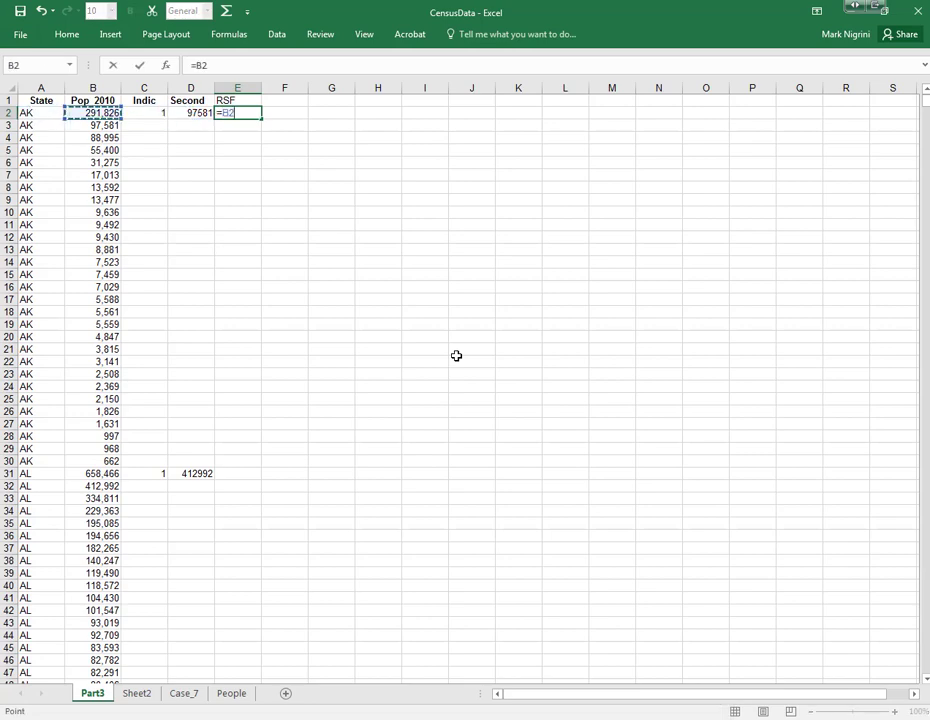
text(/)
key(Left)
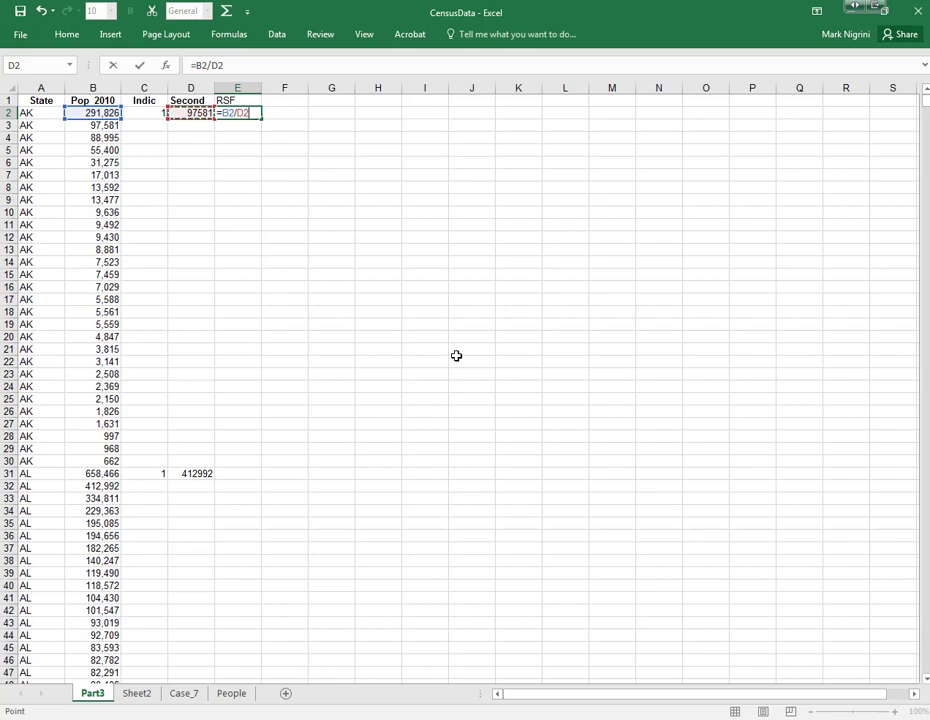
key(Escape)
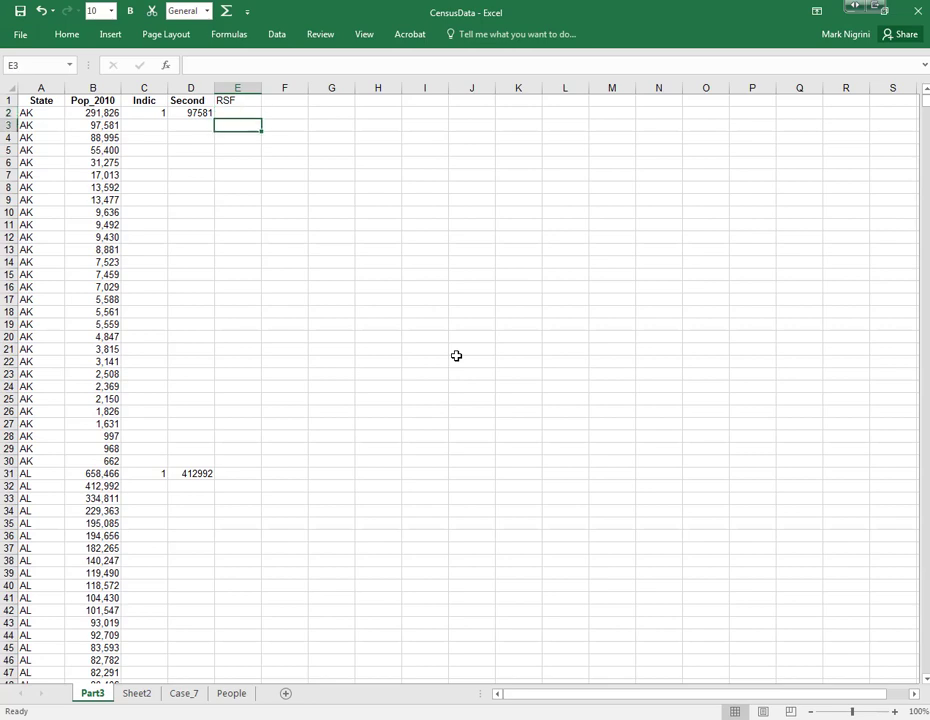
Step: Enter =IF(C2=1,B2/D2,"") in E2 so the RSF is calculated only for rows whose indicator equals 1
key(Left)
key(Left)
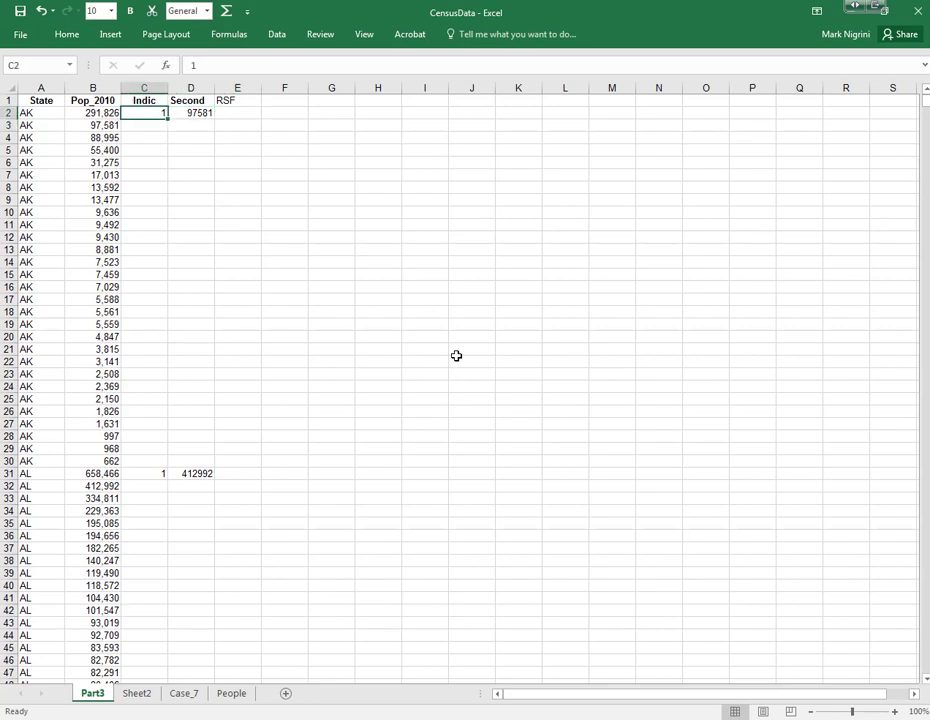
key(Right)
key(Right)
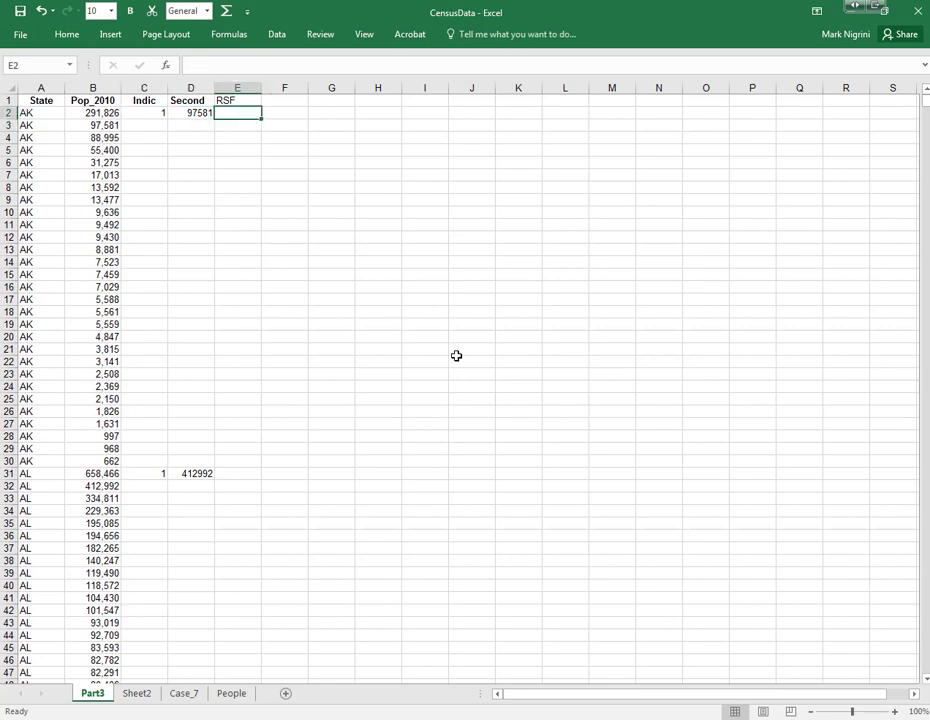
text(=if()
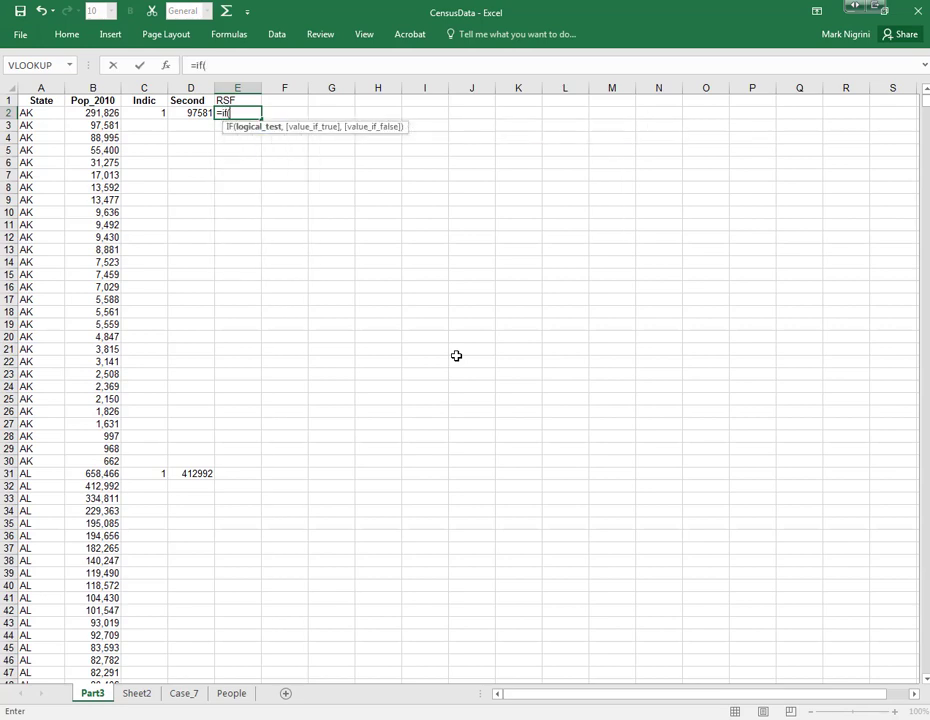
key(Left)
key(Left)
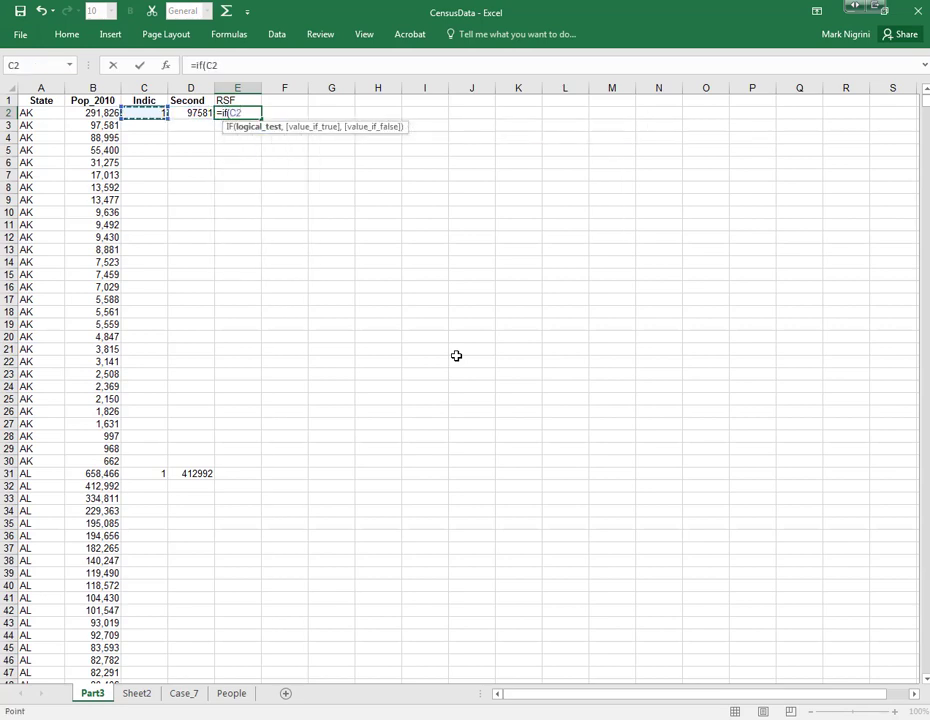
text(=1,)
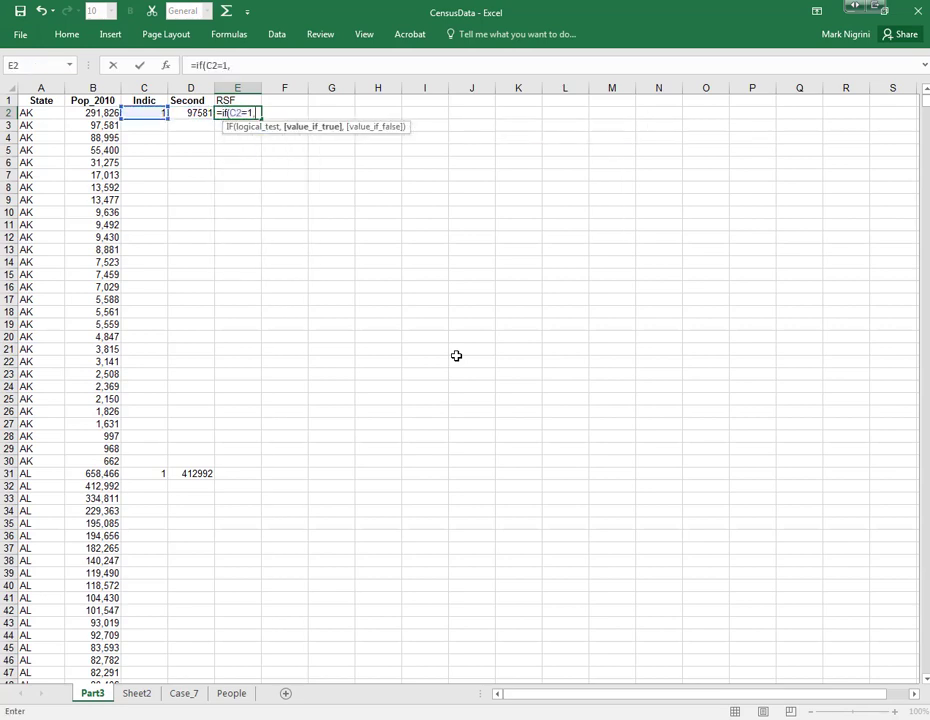
key(BackSpace)
text(,)
key(Left)
key(Left)
key(Left)
key(Left)
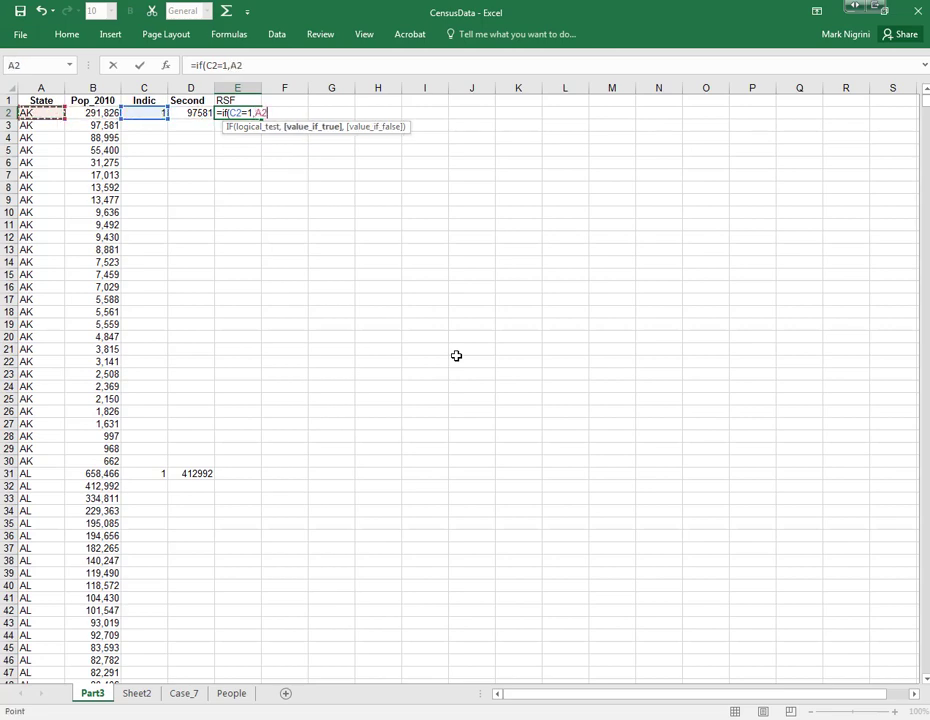
key(Right)
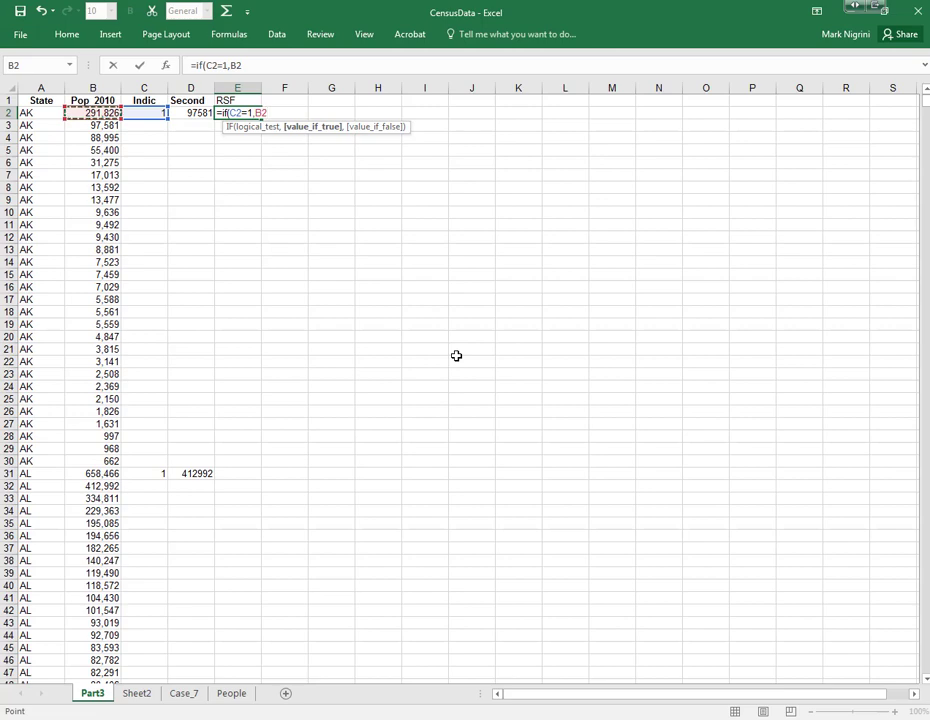
text(/)
key(Left)
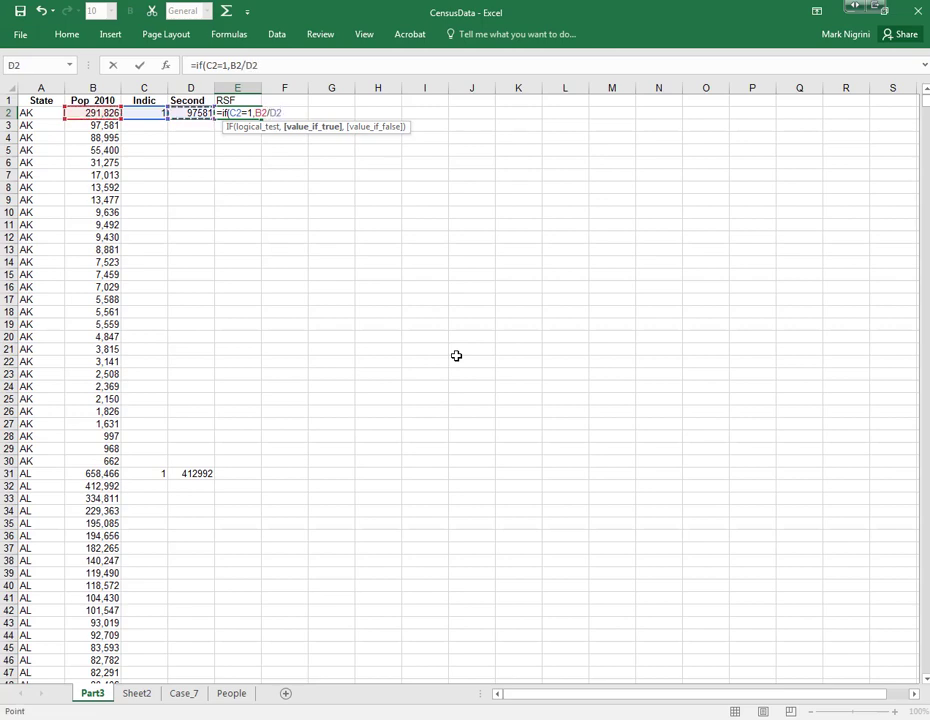
text(,)
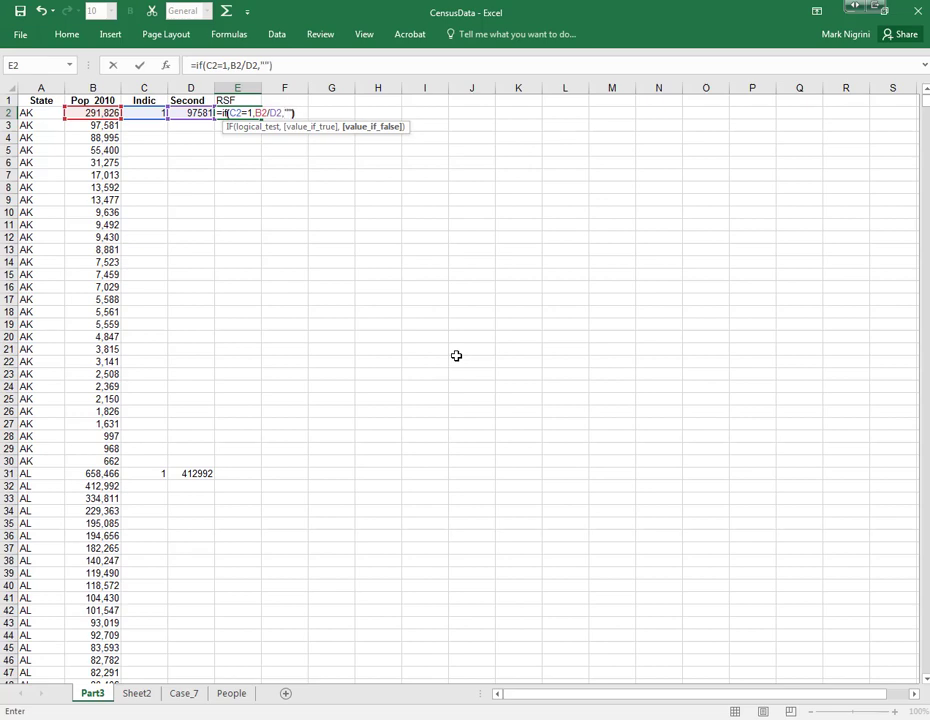
key(Return)
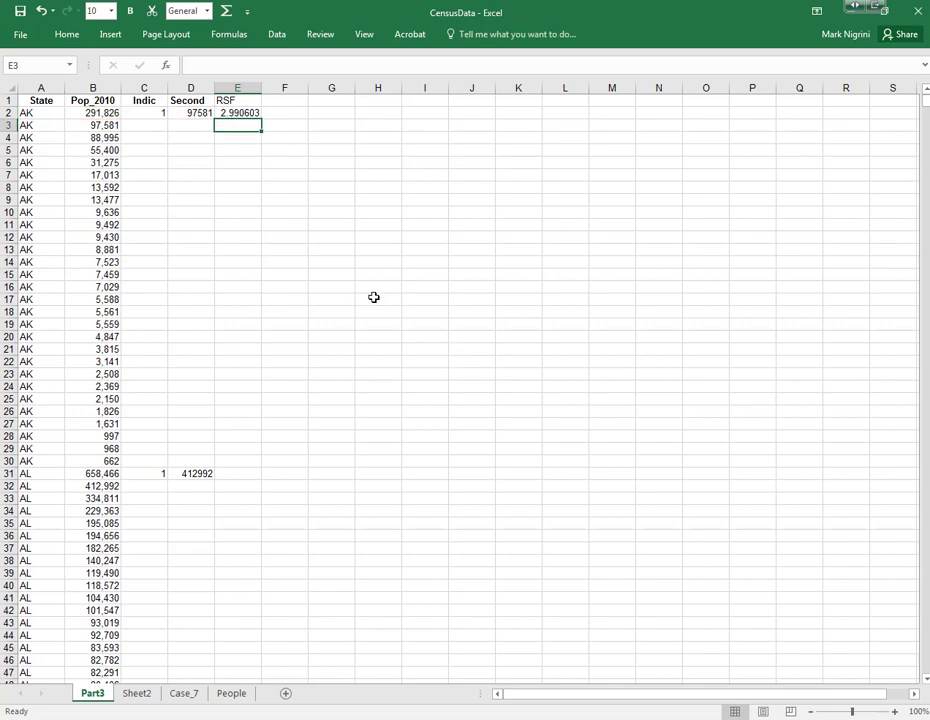
Step: Fill the RSF formula from E2 down the whole column and check the expected result table in the Acct582_Case7 Word document
click(238, 114)
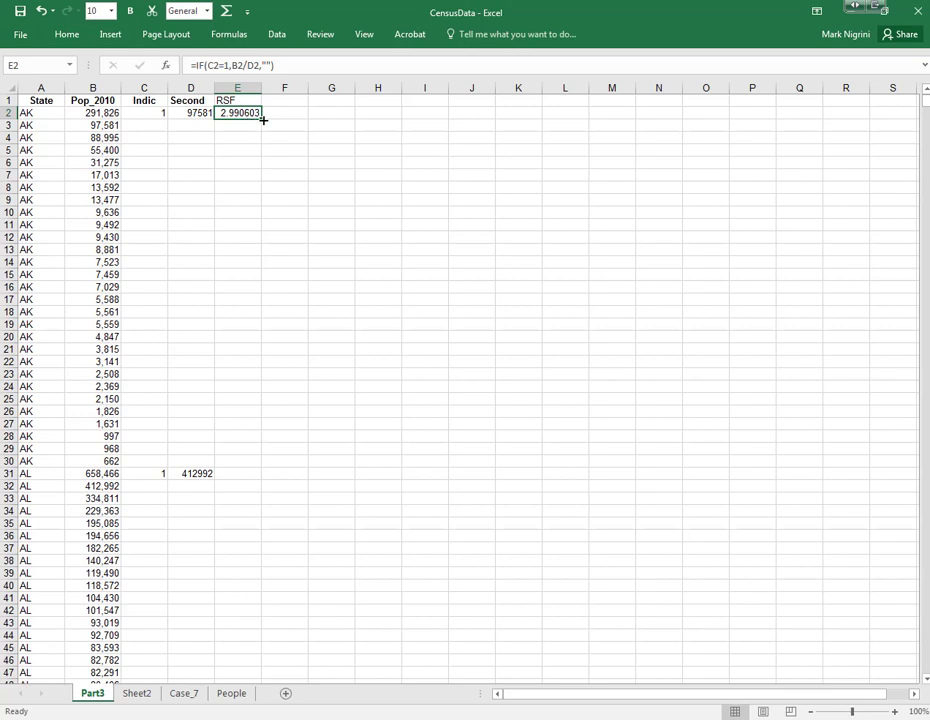
double_click(263, 119)
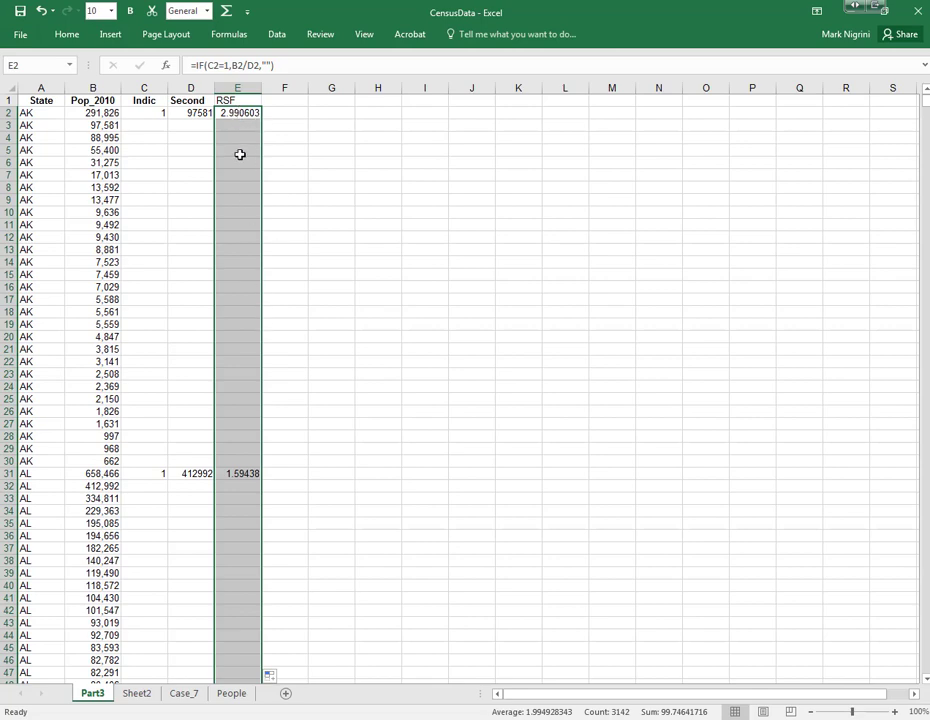
mouse_move(421, 714)
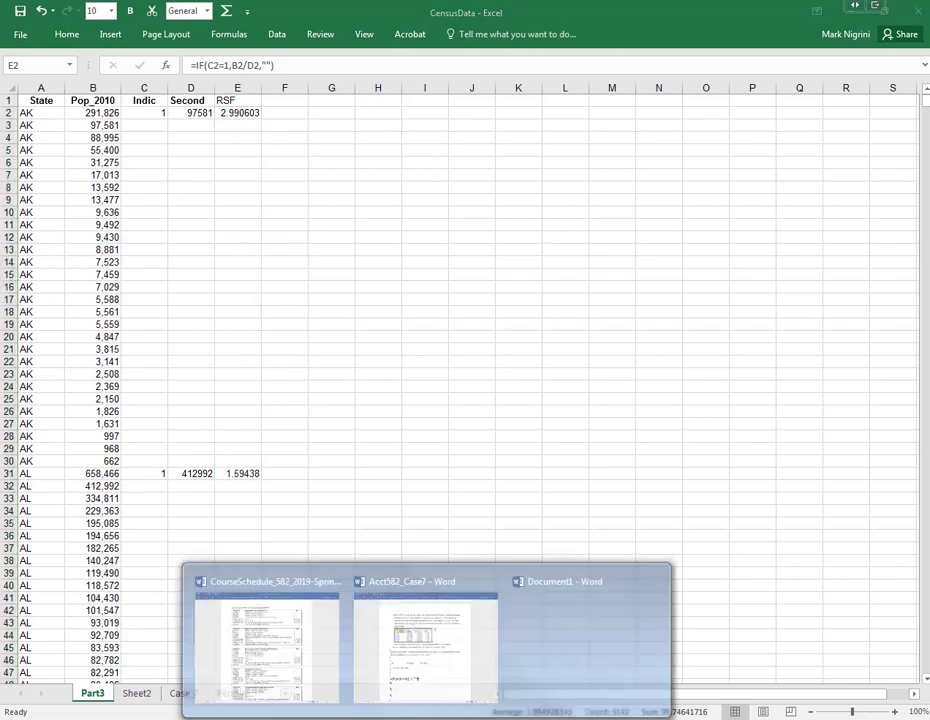
click(390, 656)
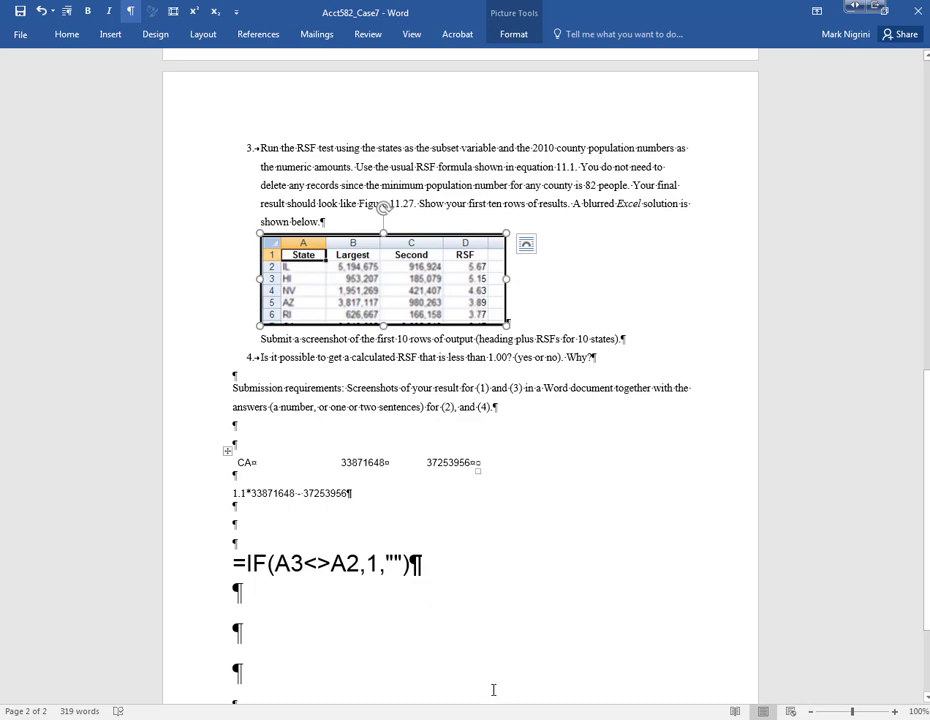
key(alt+Tab)
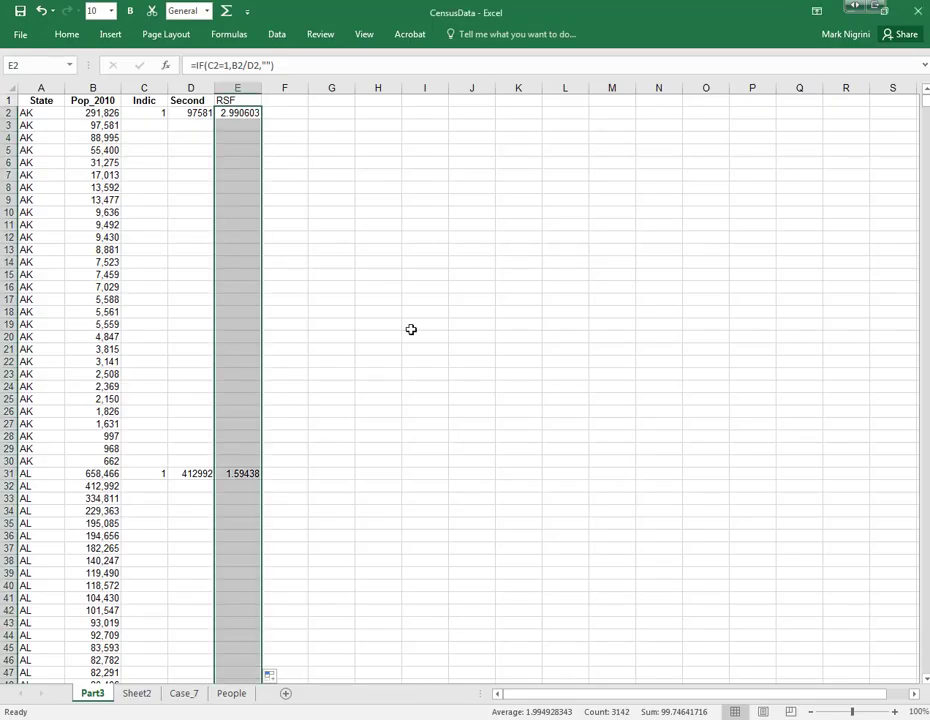
Step: Replace the formulas in the Indic, Second and RSF columns (C to E) with their values
click(236, 152)
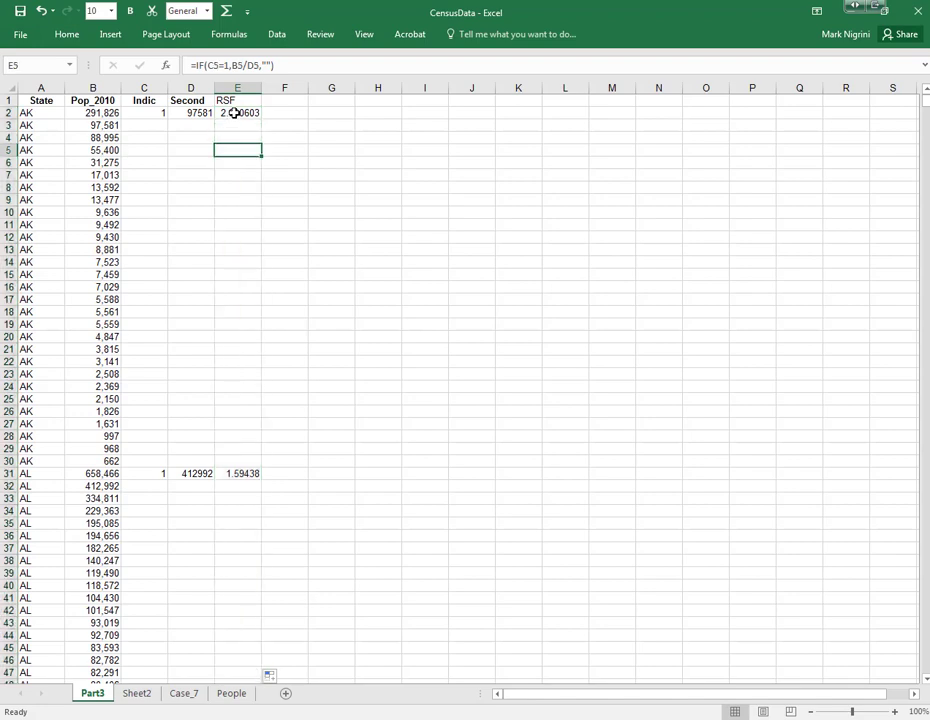
click(234, 113)
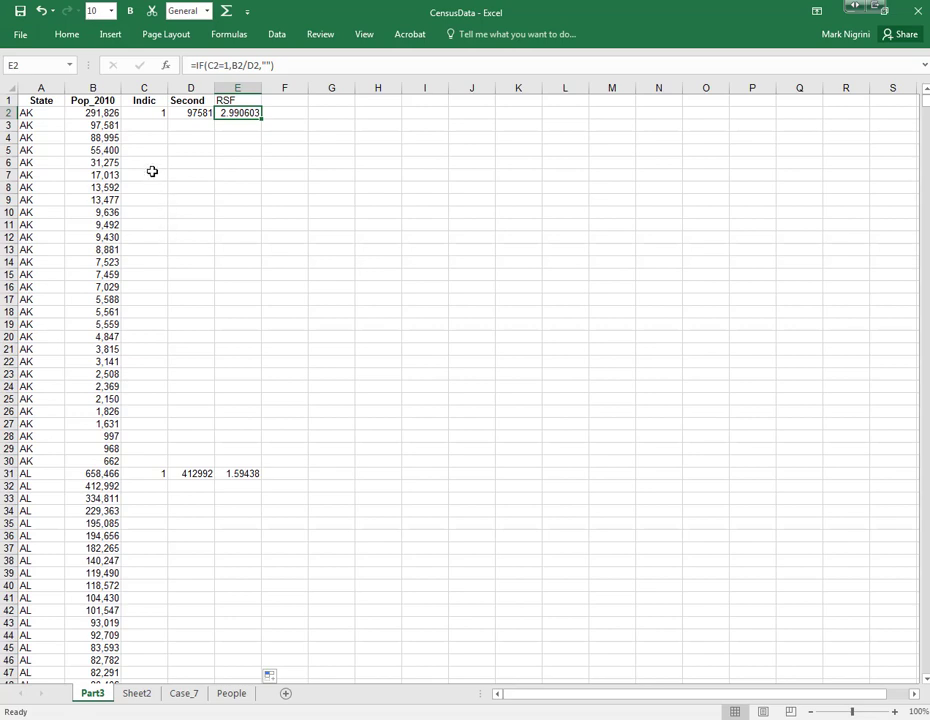
click(93, 137)
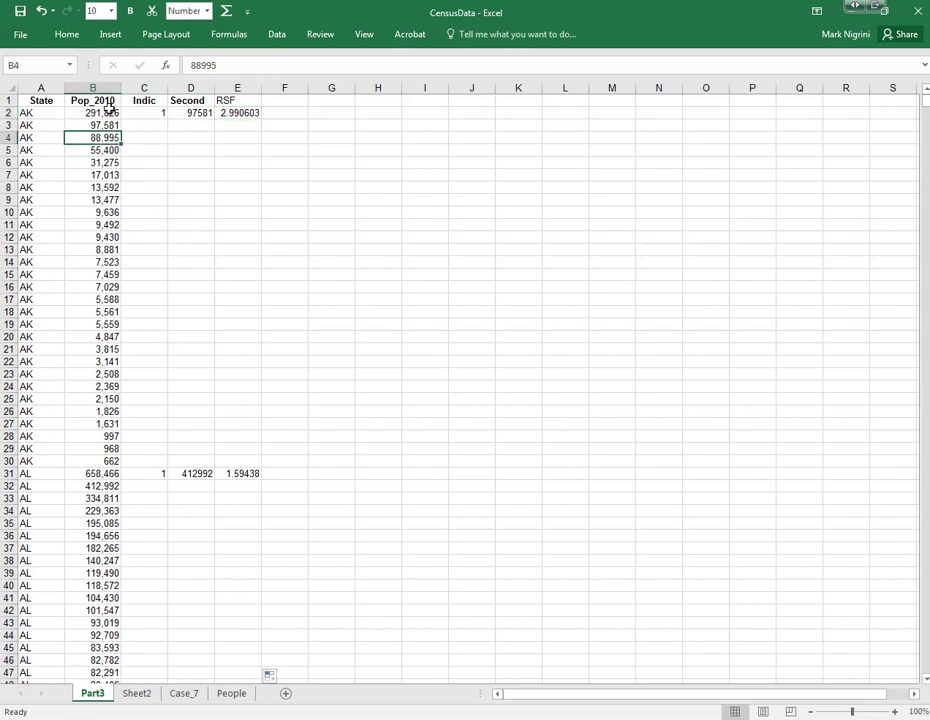
drag(141, 88, 222, 100)
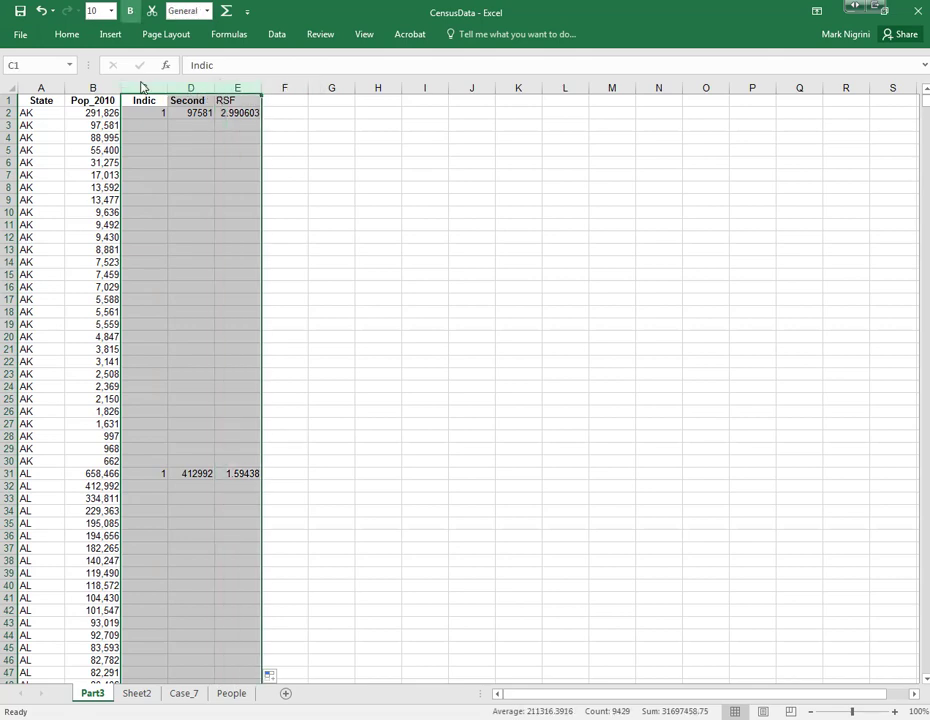
right_click(148, 88)
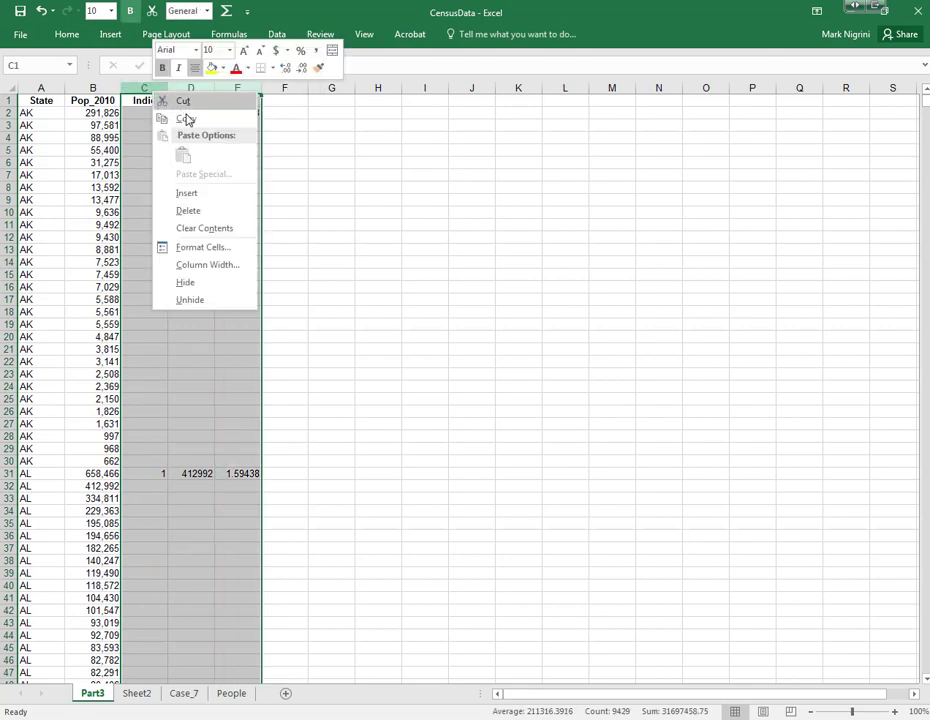
click(183, 117)
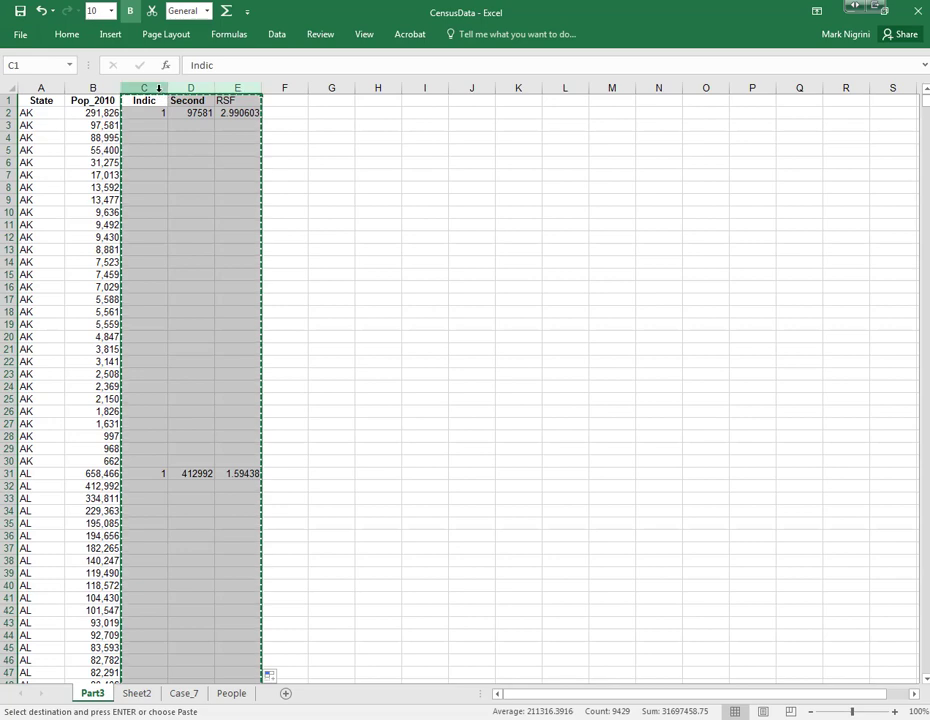
right_click(158, 92)
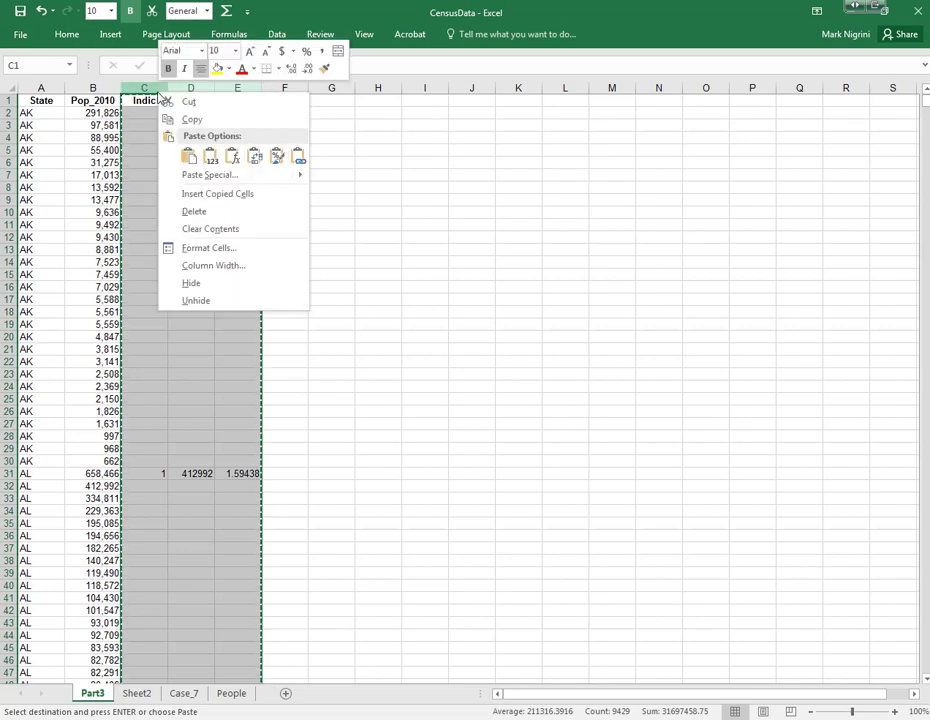
click(210, 157)
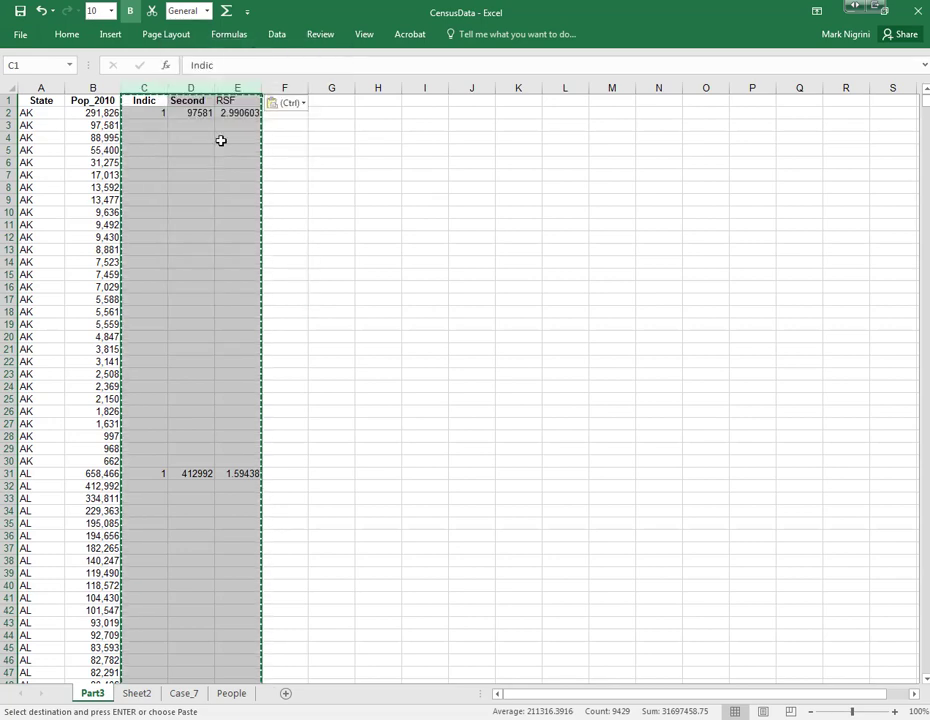
click(236, 124)
key(Up)
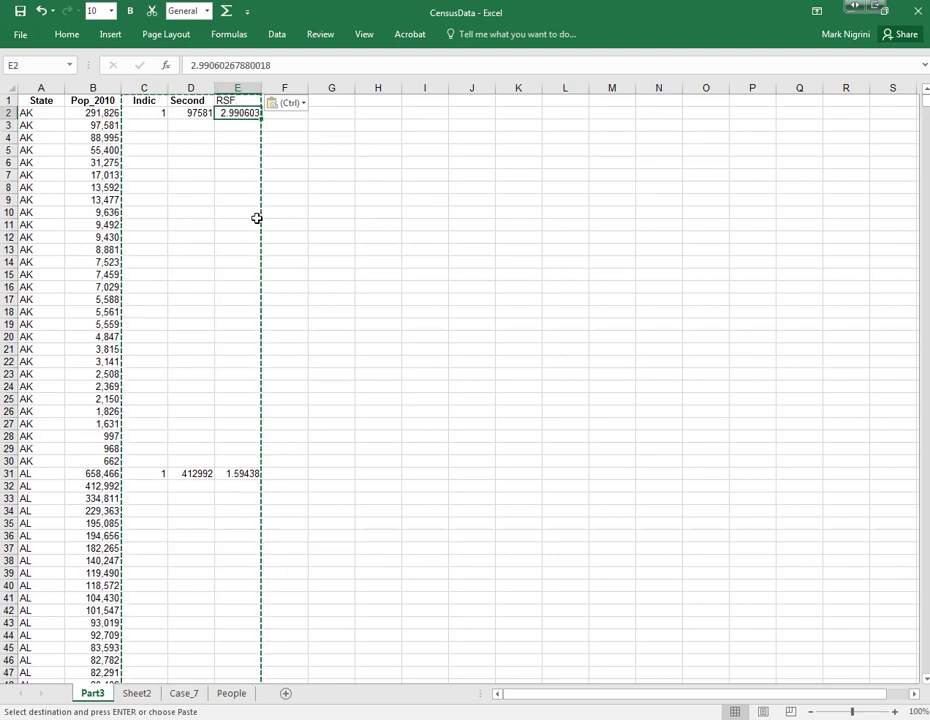
Step: Enter the test formula =1 in G5 and clear that cell's contents
click(174, 139)
click(42, 101)
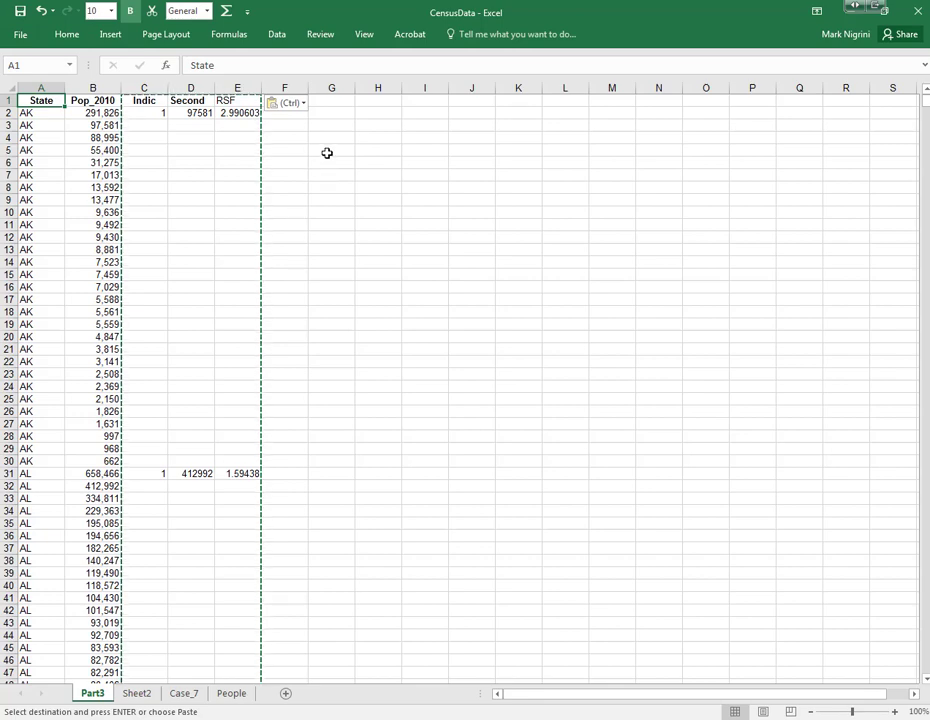
click(328, 151)
text(=1)
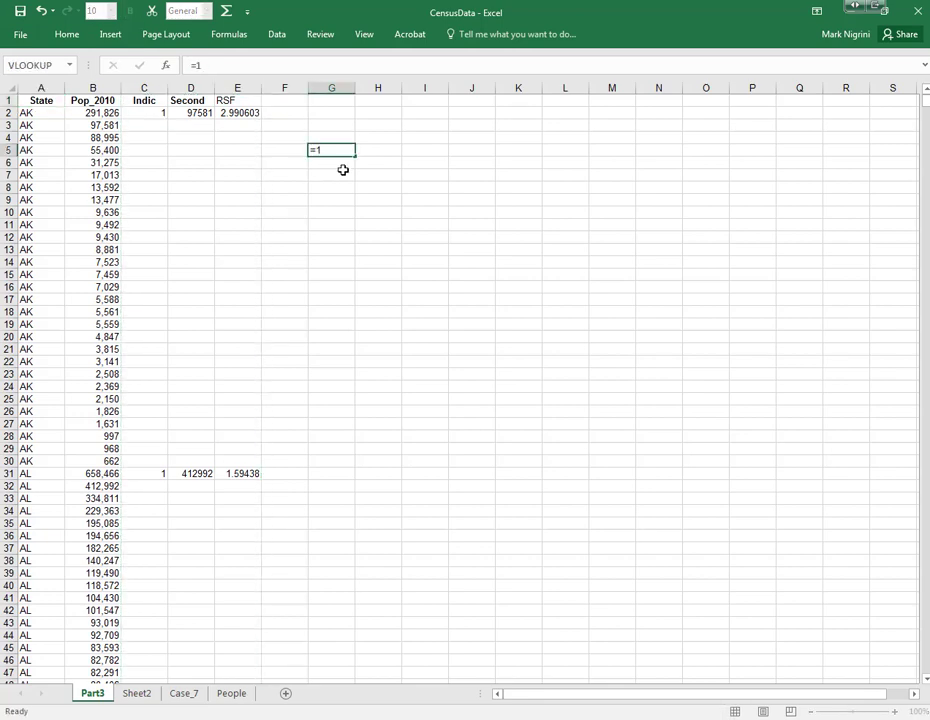
key(Return)
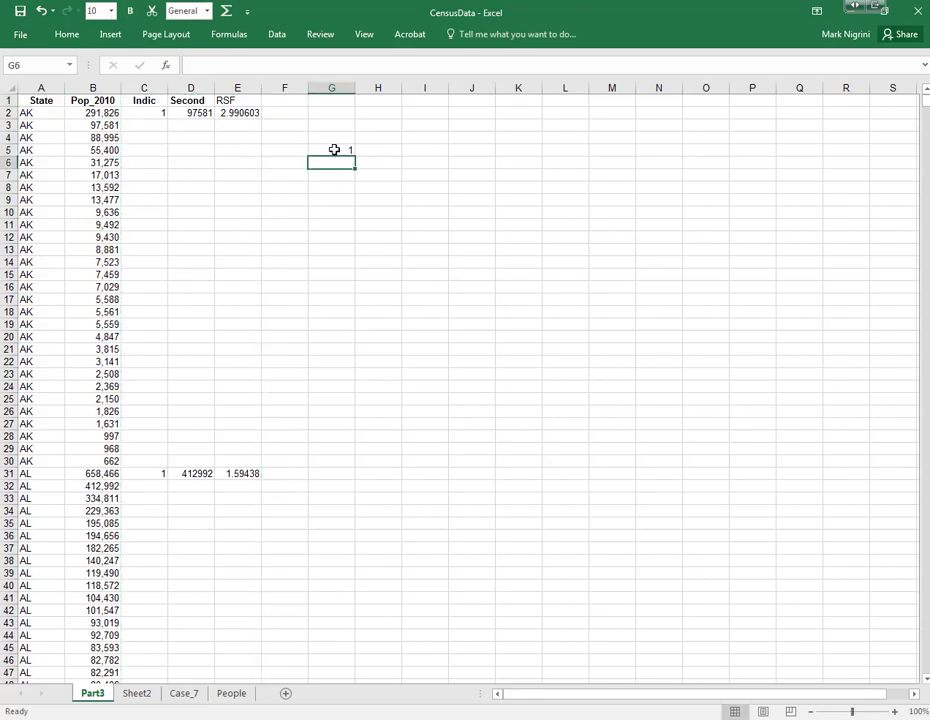
click(334, 150)
right_click(336, 151)
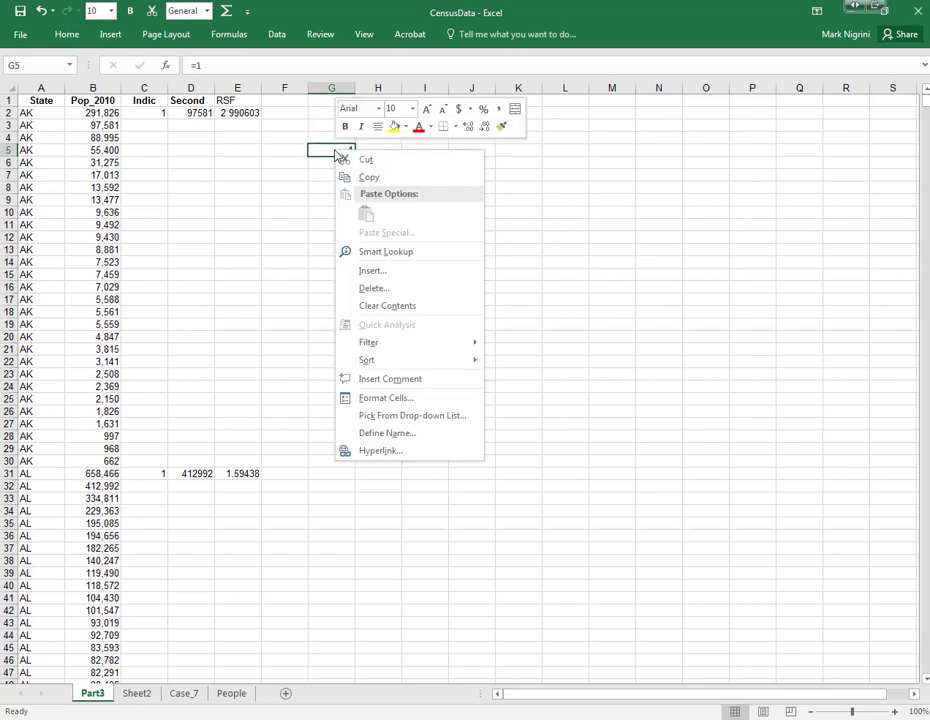
click(387, 305)
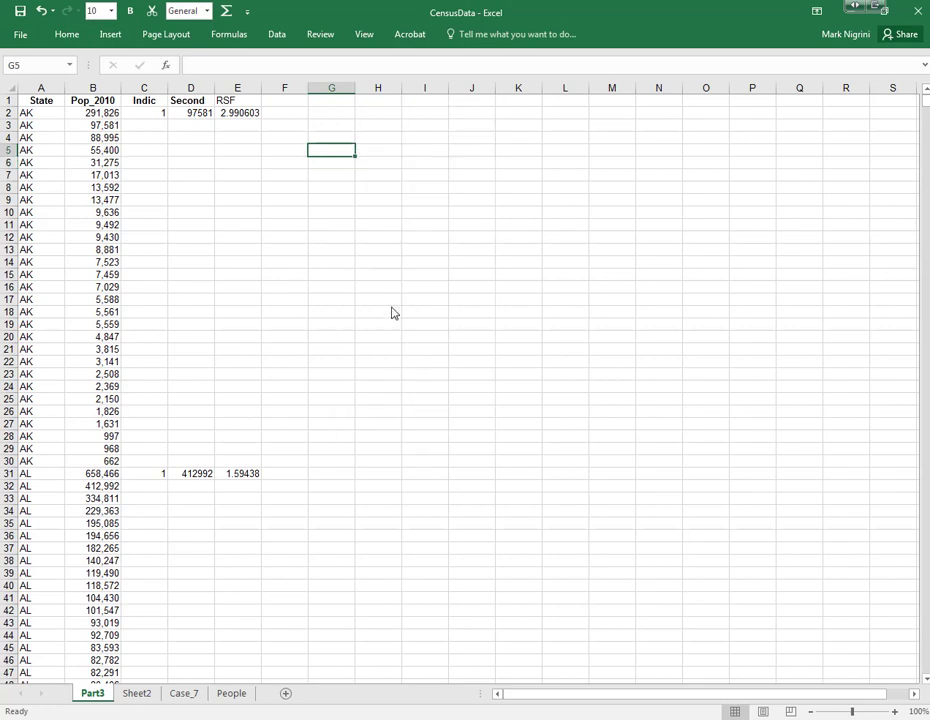
Step: Check the expected RSF result table in the Acct582_Case7 Word document and return to the CensusData workbook
click(236, 114)
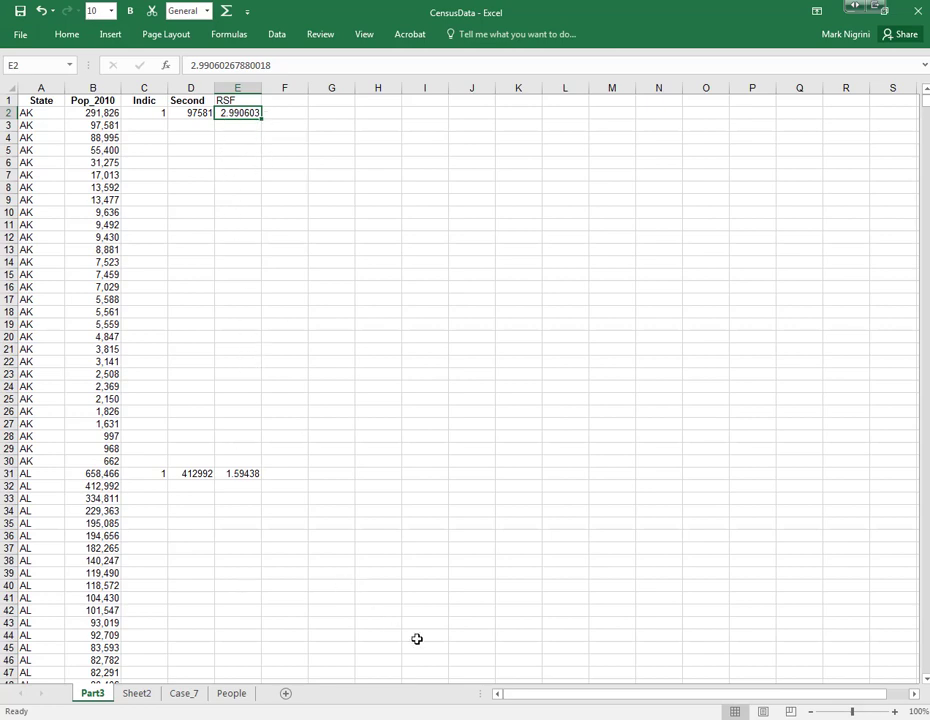
key(alt+Tab)
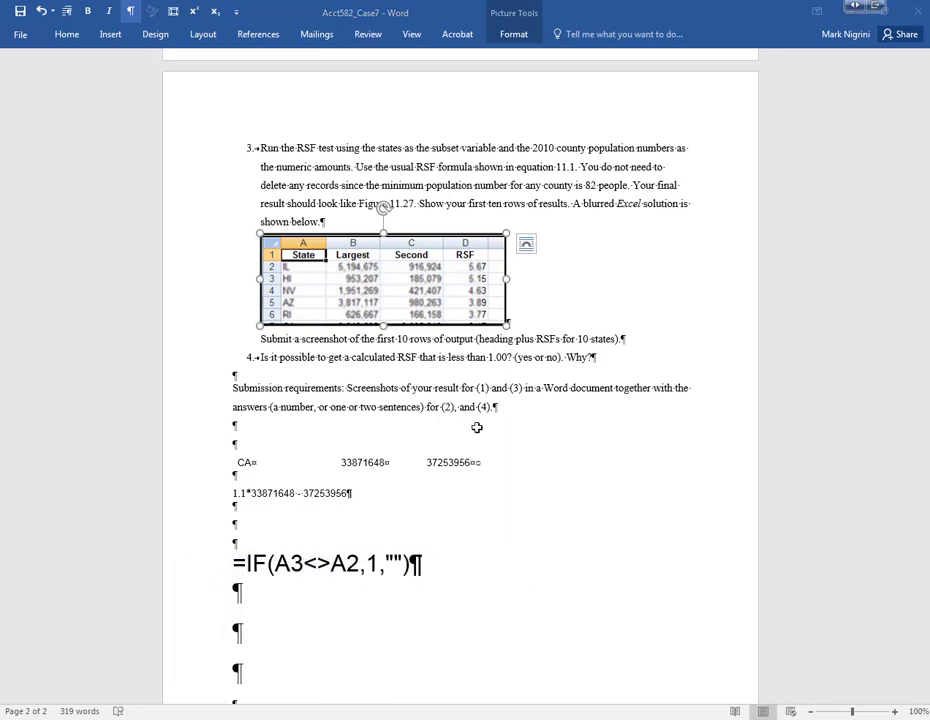
key(alt+Tab)
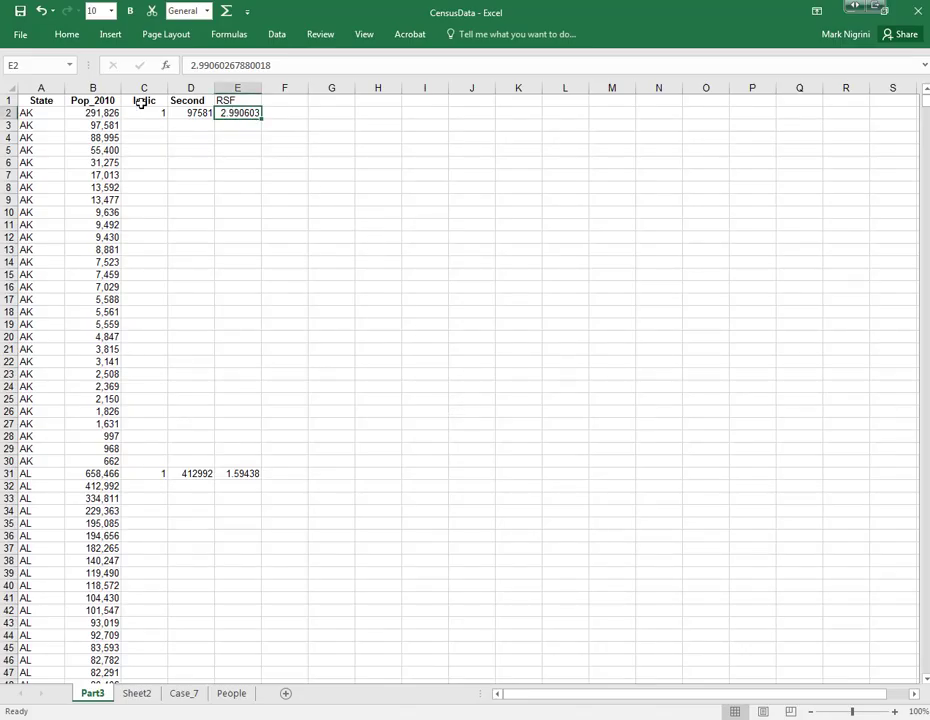
Step: Try to sort the Part3 table by RSF alone in Z to A order, and undo the sort
click(25, 37)
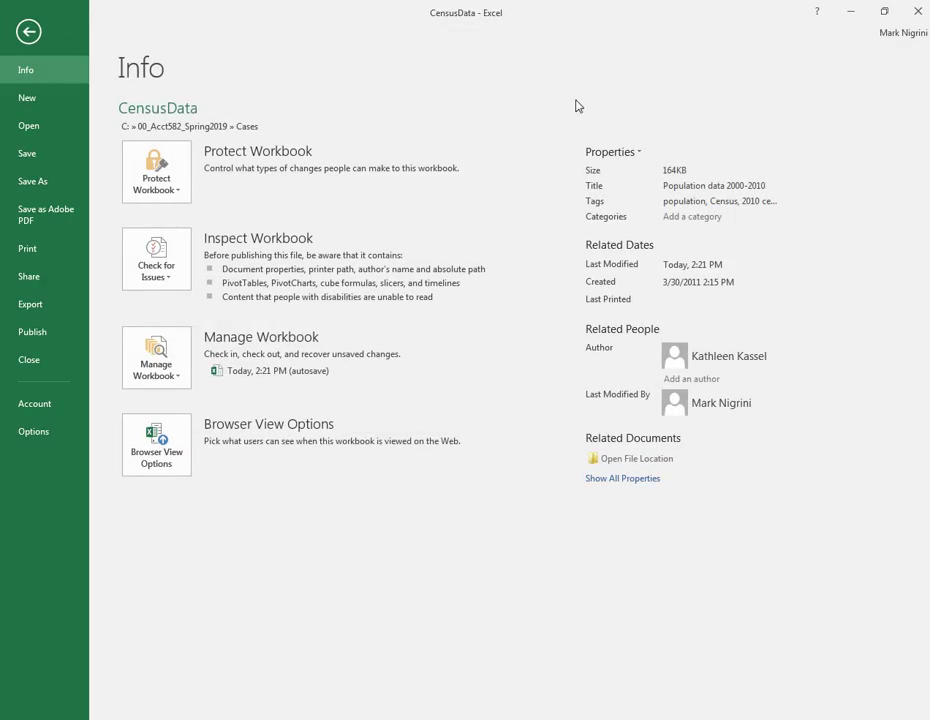
click(29, 33)
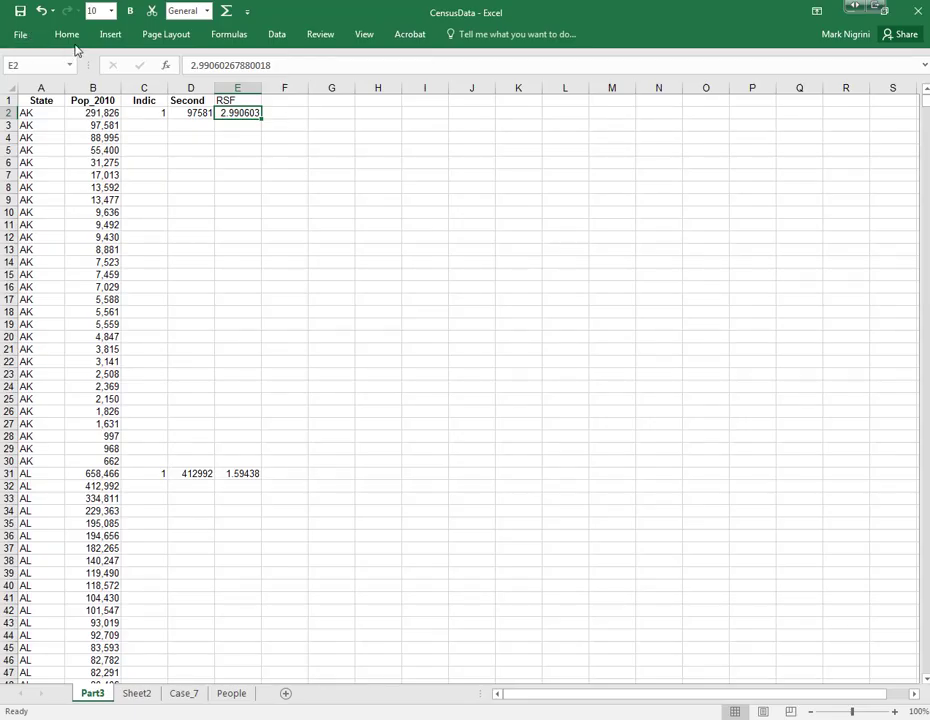
click(67, 34)
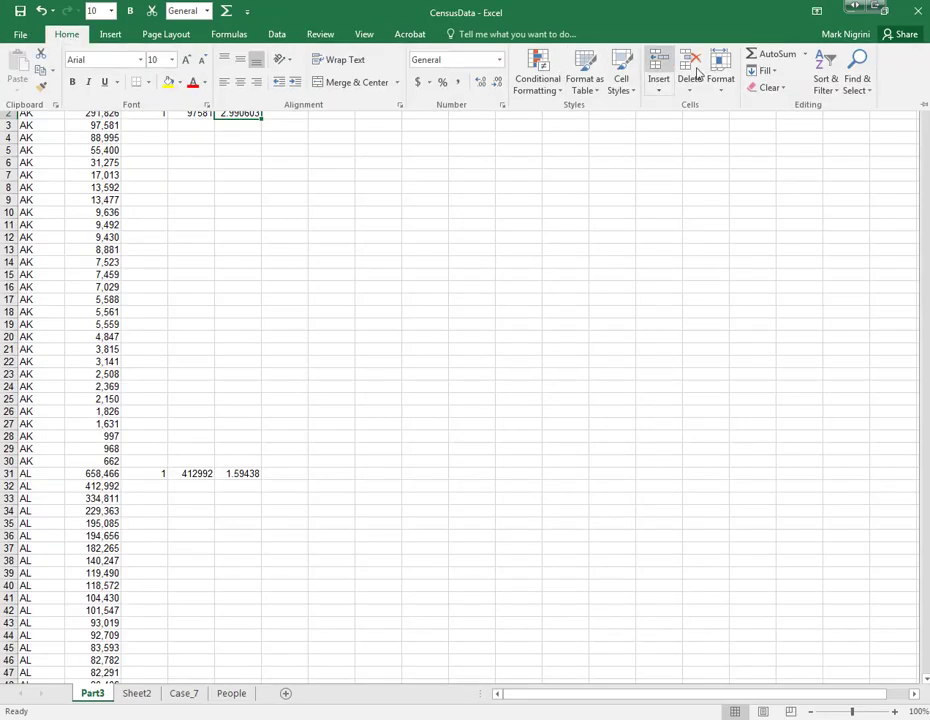
click(825, 80)
click(838, 141)
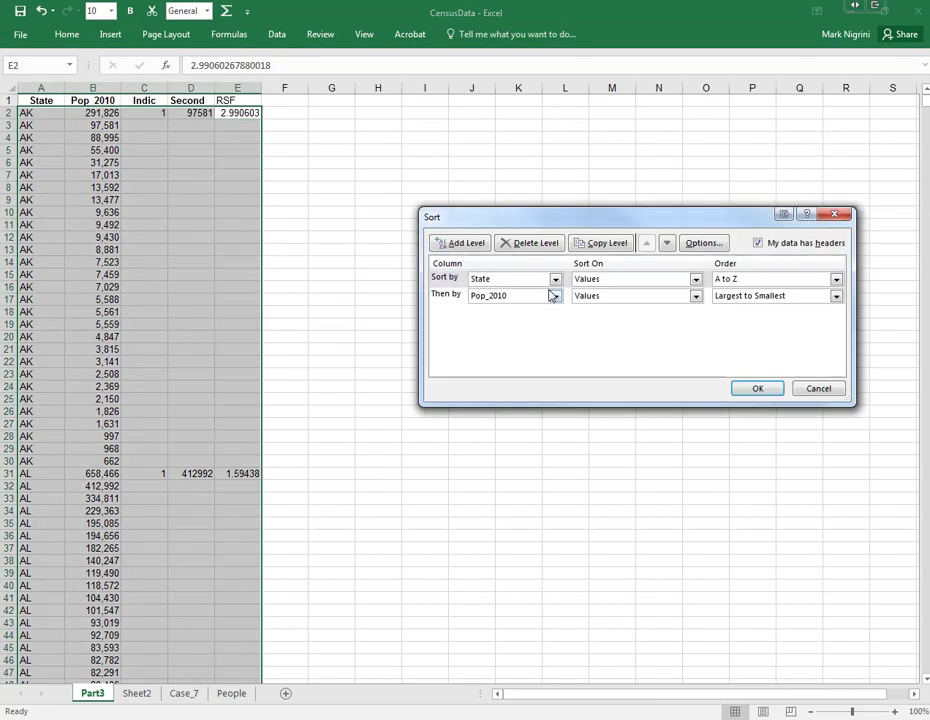
click(555, 280)
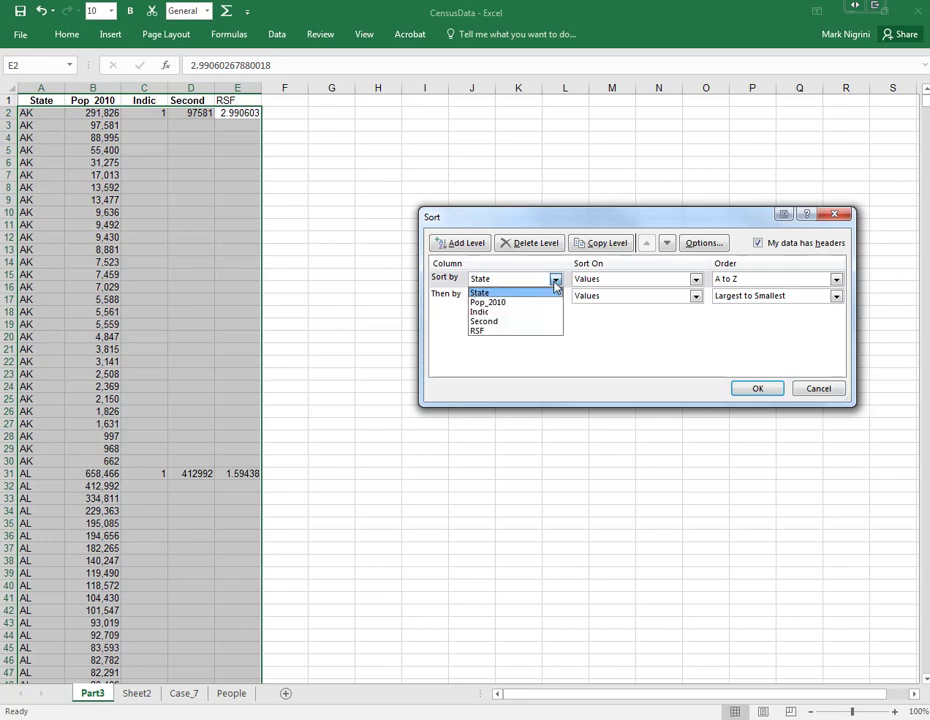
click(509, 331)
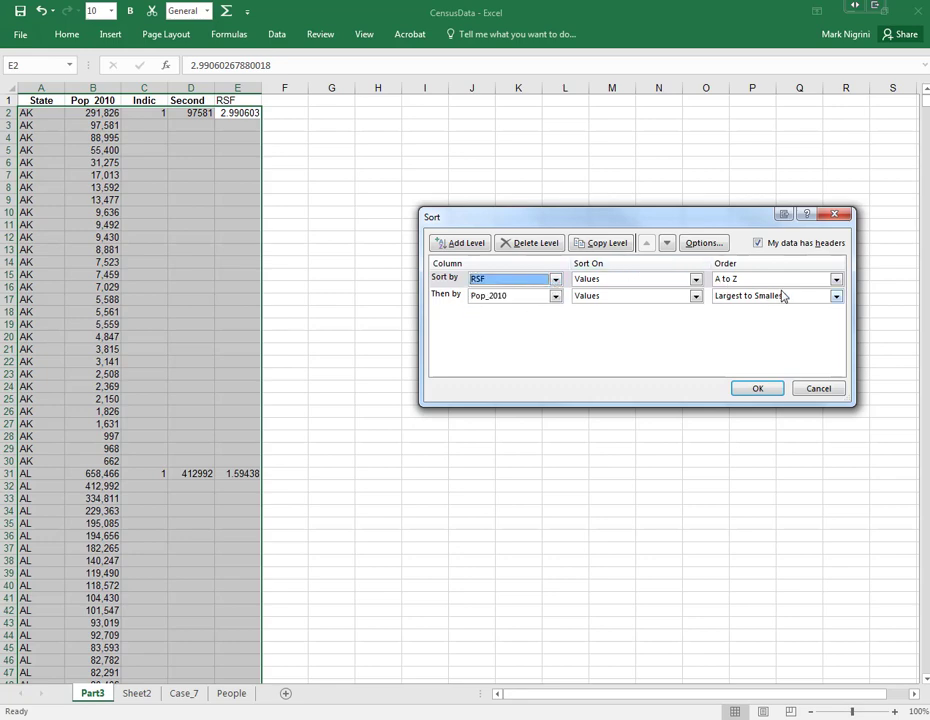
click(836, 280)
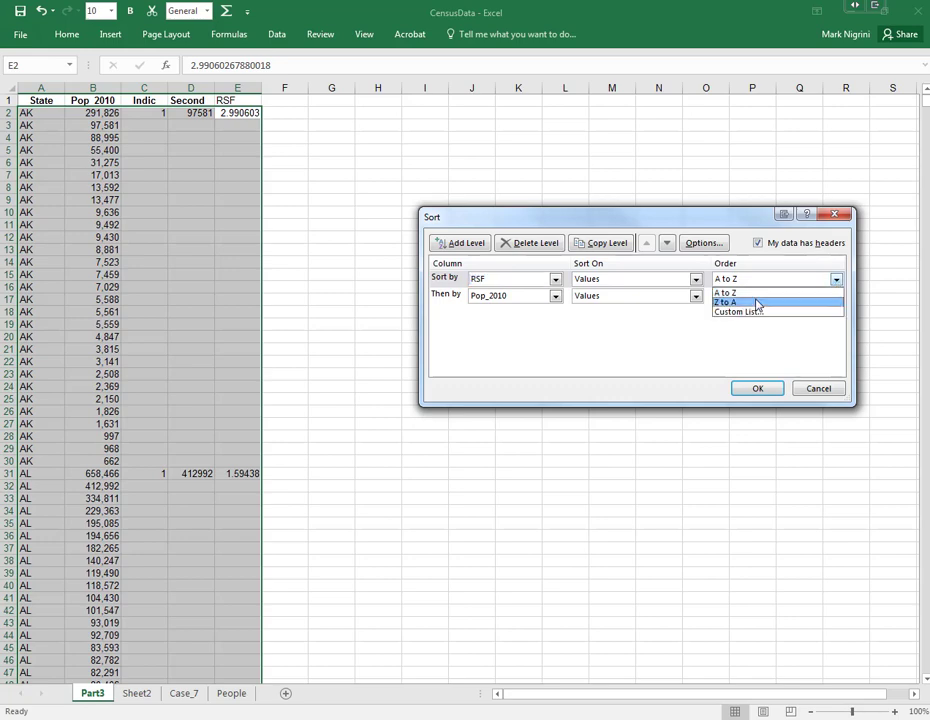
click(757, 302)
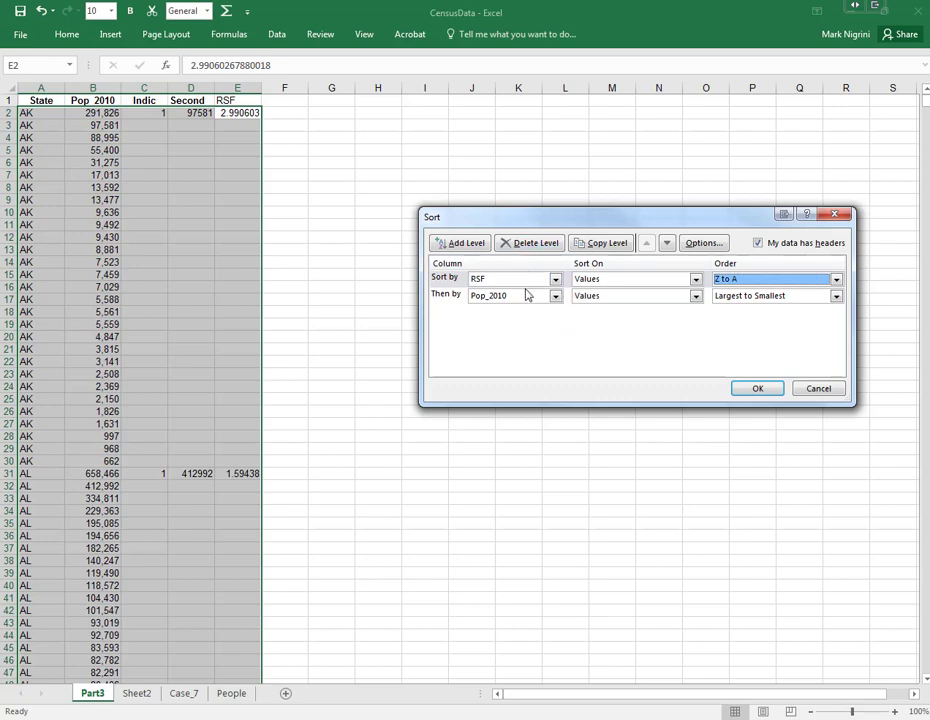
click(544, 249)
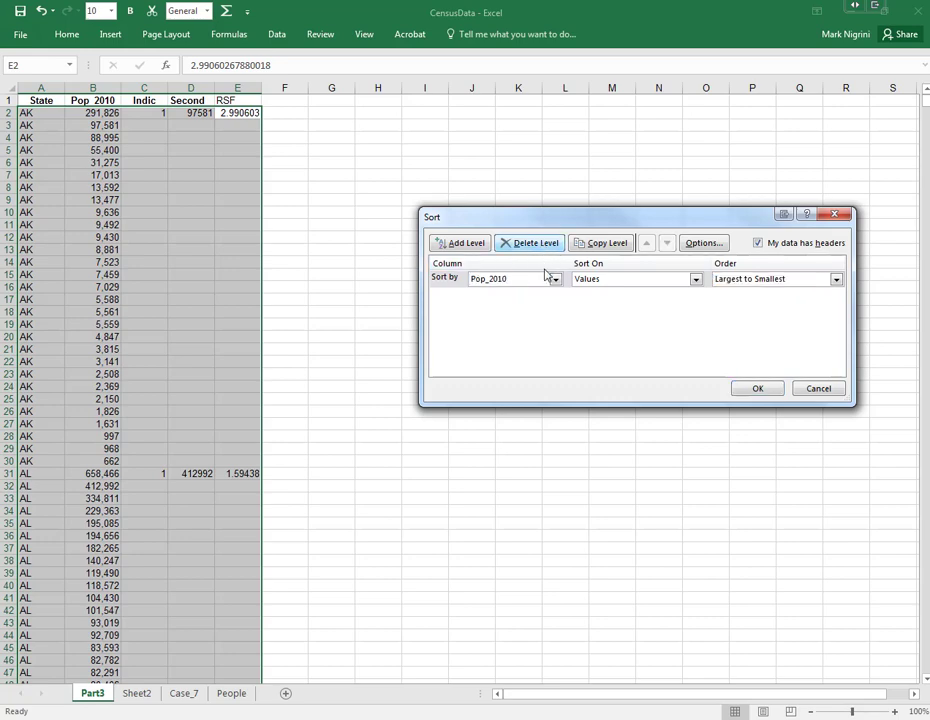
click(555, 279)
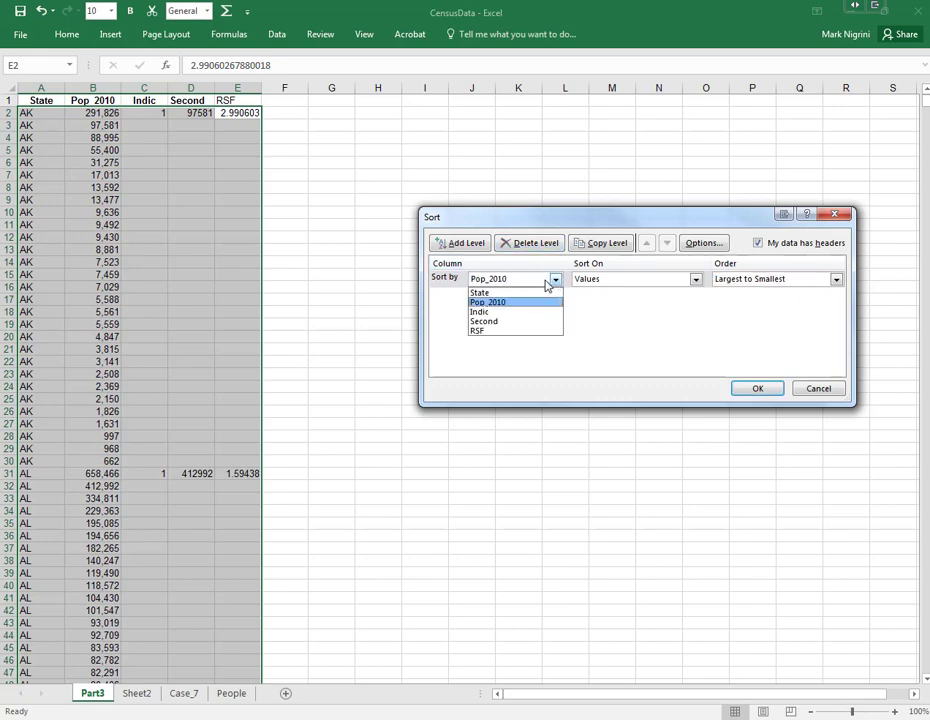
click(521, 331)
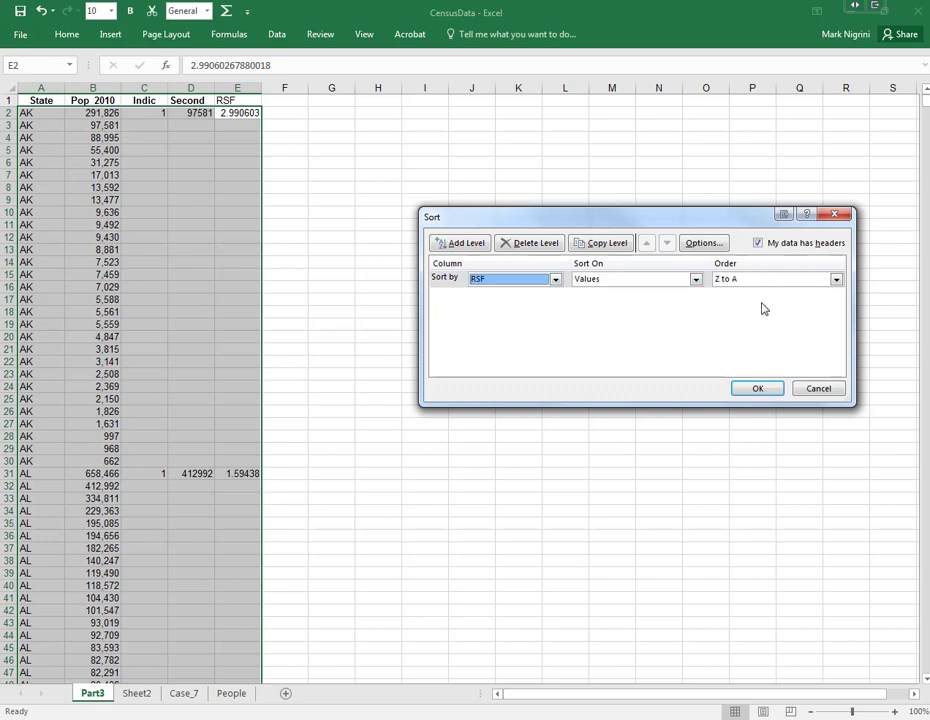
click(759, 389)
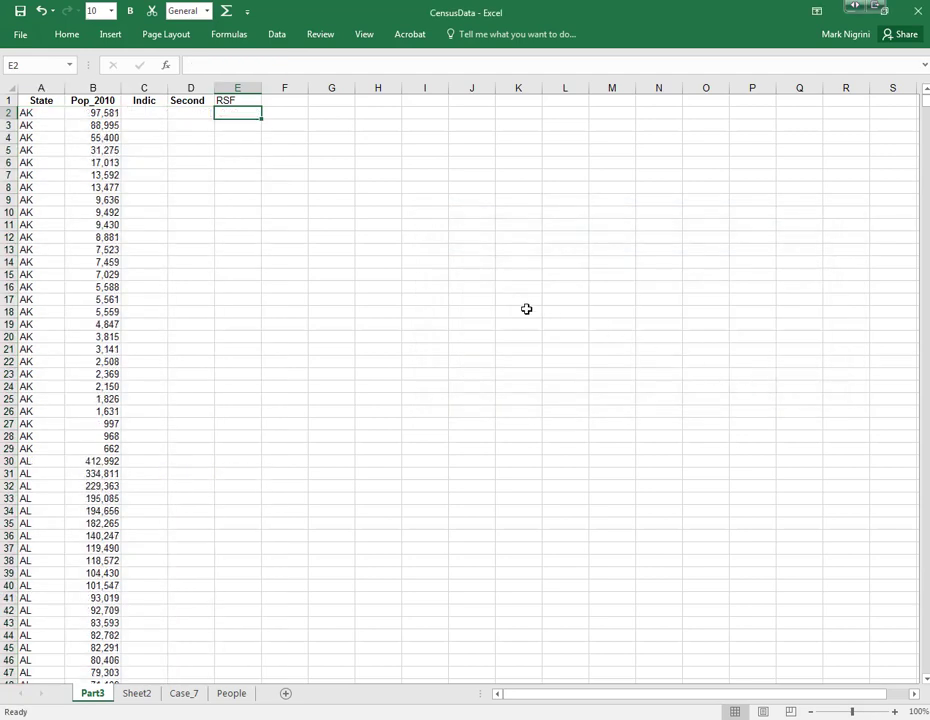
key(ctrl+z)
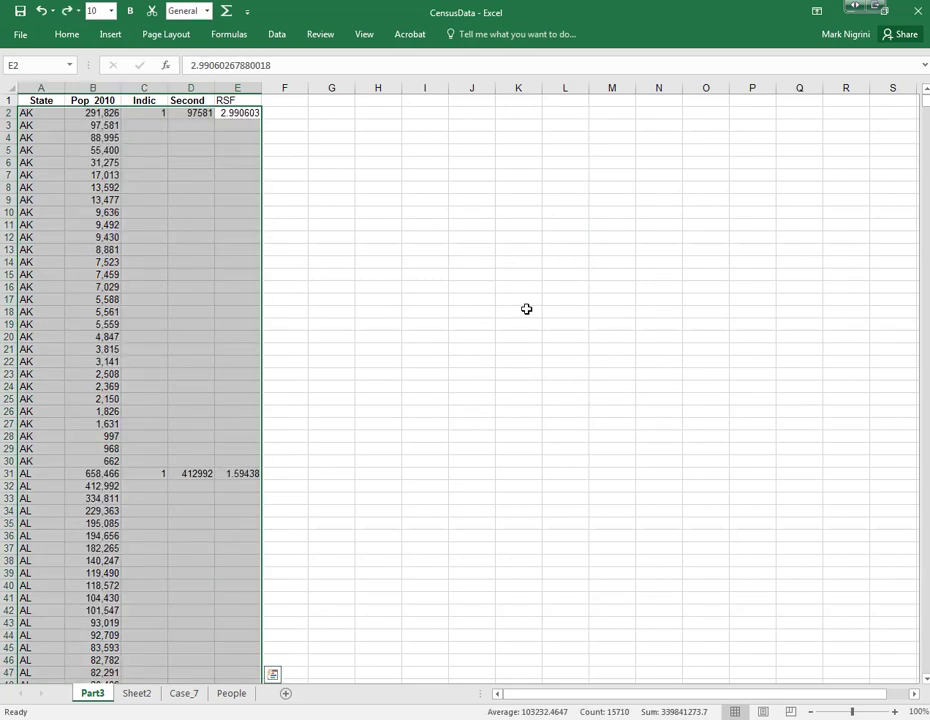
Step: Sort the Part3 table by RSF only, in A to Z order, removing the State and Pop_2010 sort levels
click(62, 38)
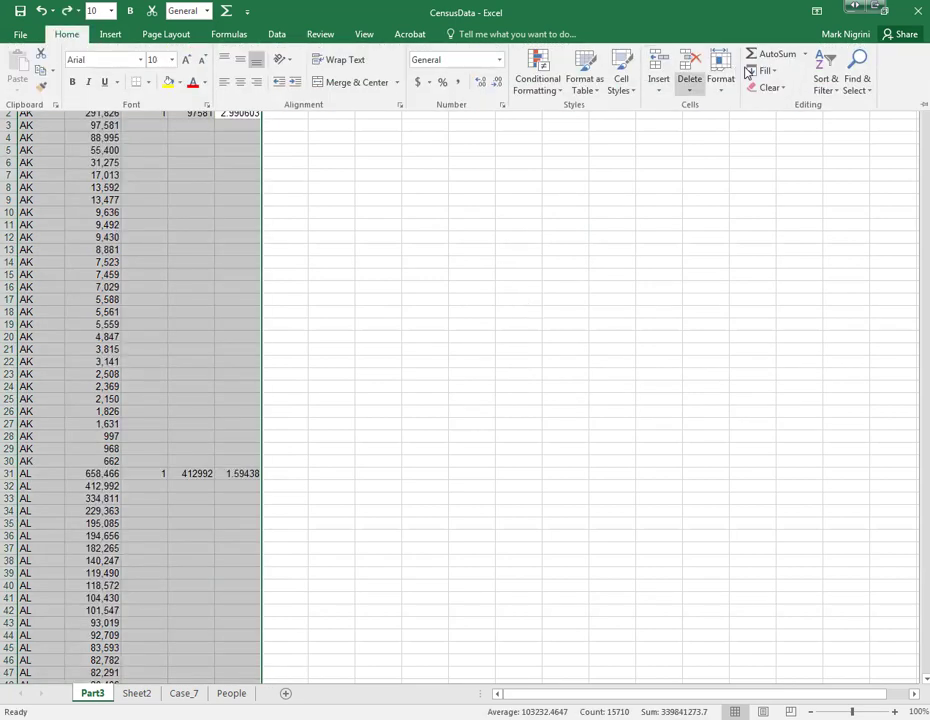
click(826, 86)
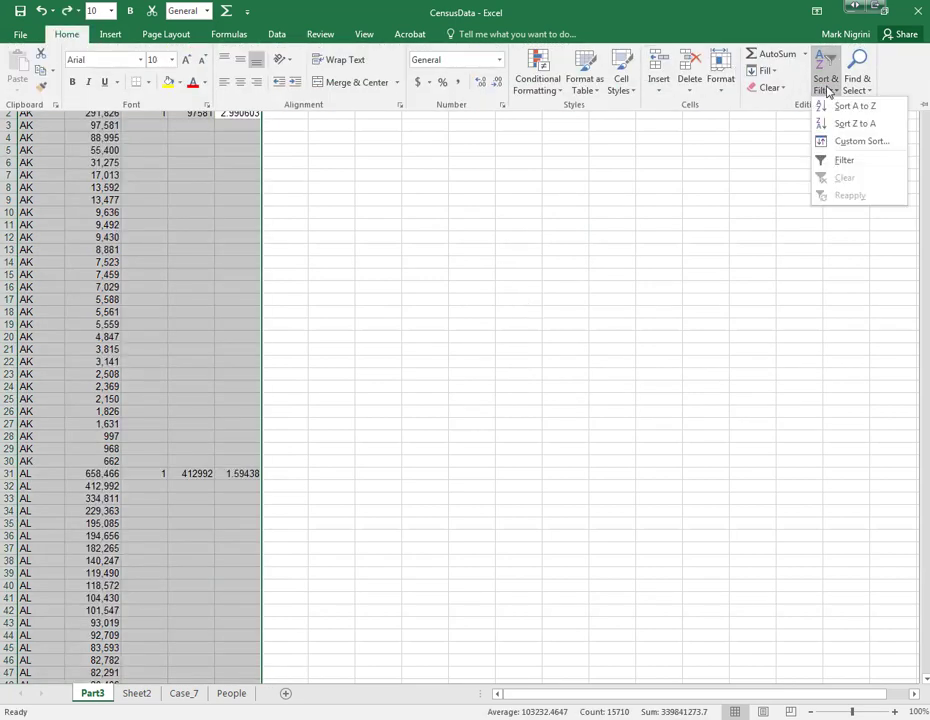
click(856, 146)
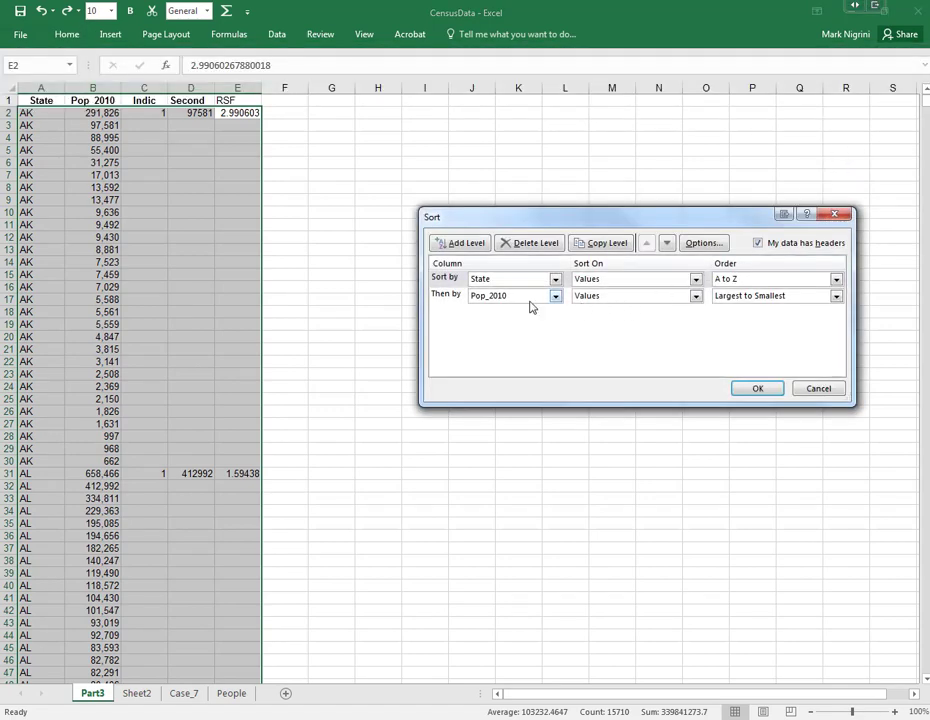
click(522, 248)
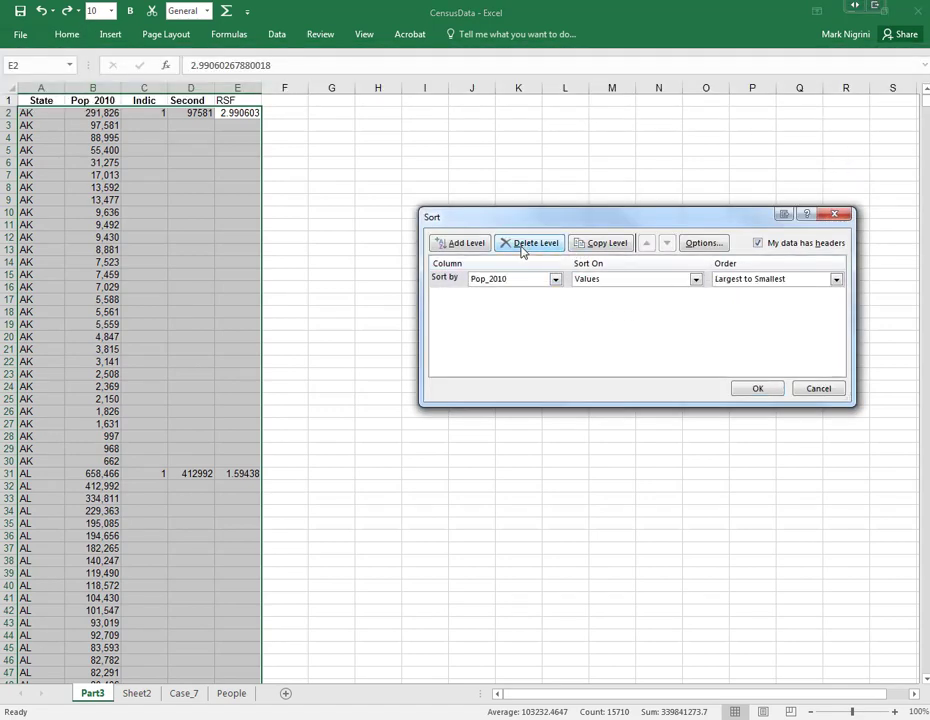
click(555, 281)
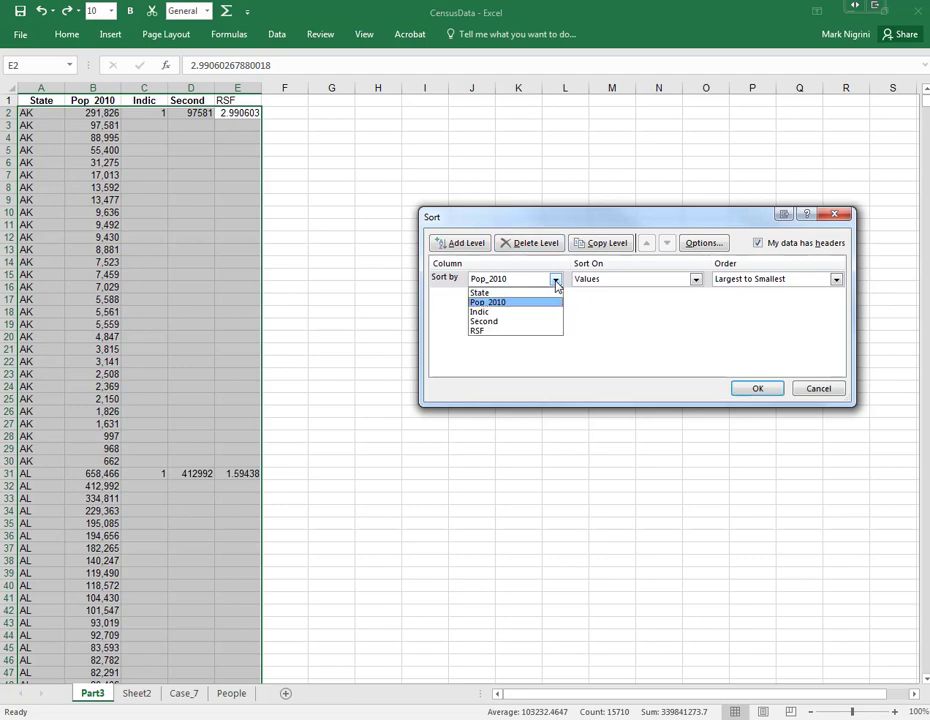
click(519, 332)
click(836, 279)
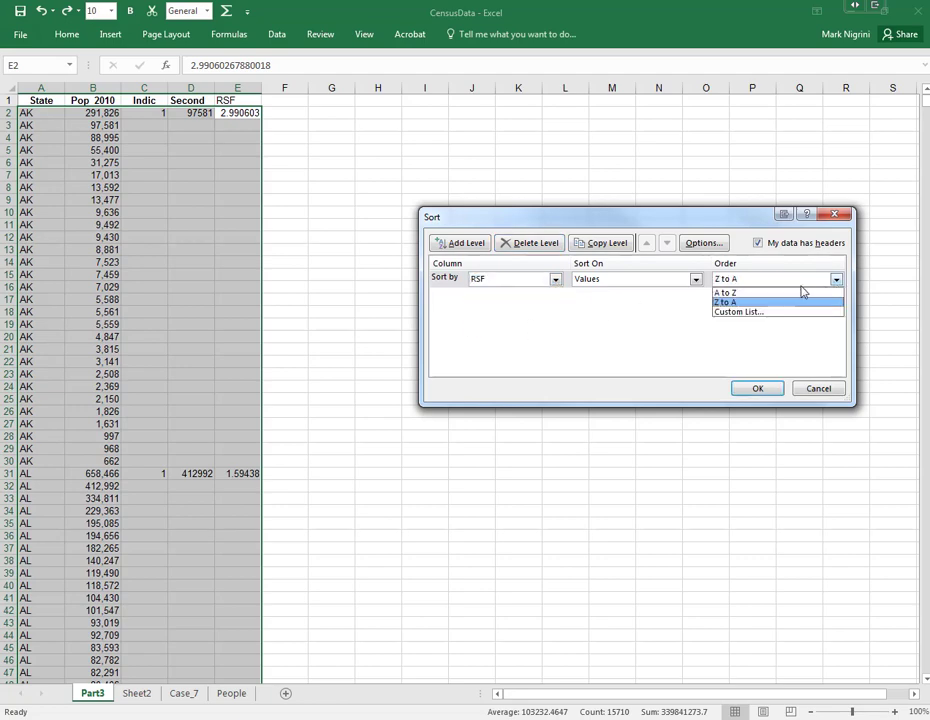
click(772, 294)
click(752, 391)
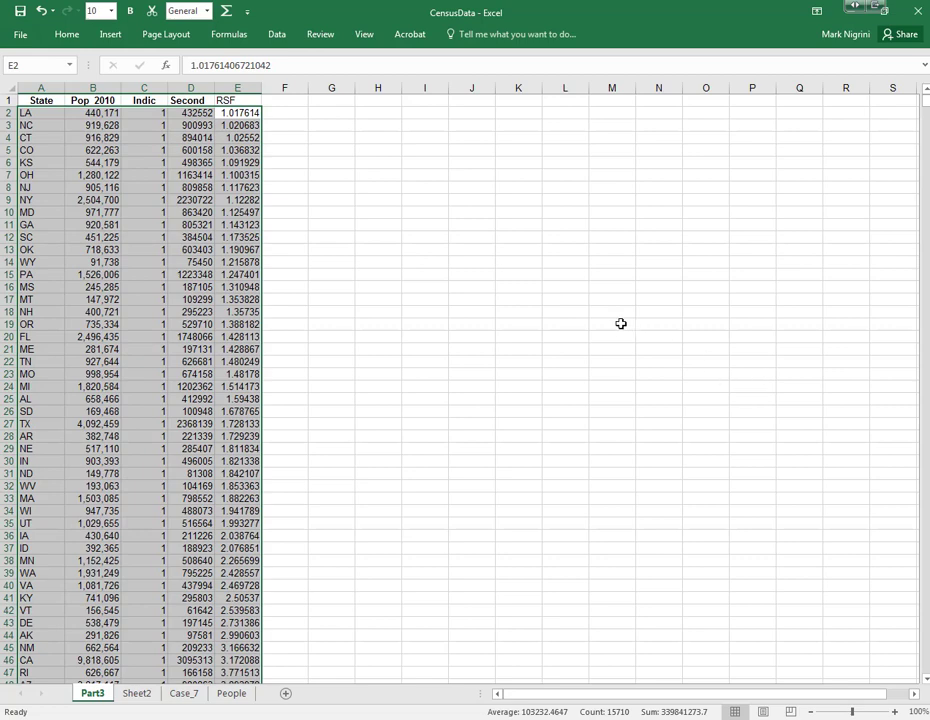
Step: Delete all rows without an RSF value, from row 52 through row 3143
click(237, 113)
scroll(316, 318, down, 11)
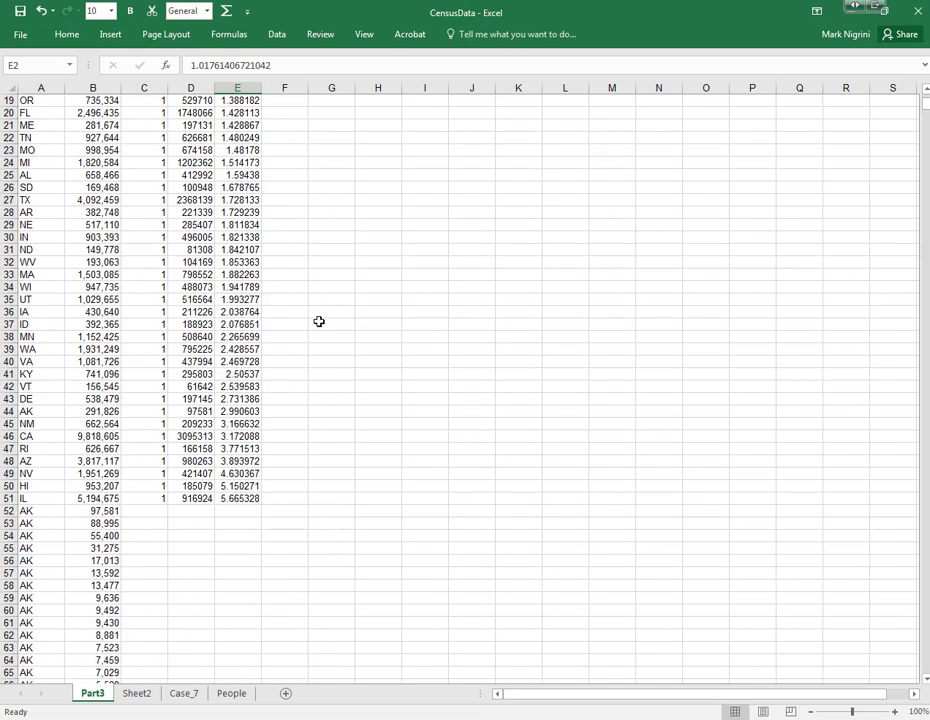
click(241, 313)
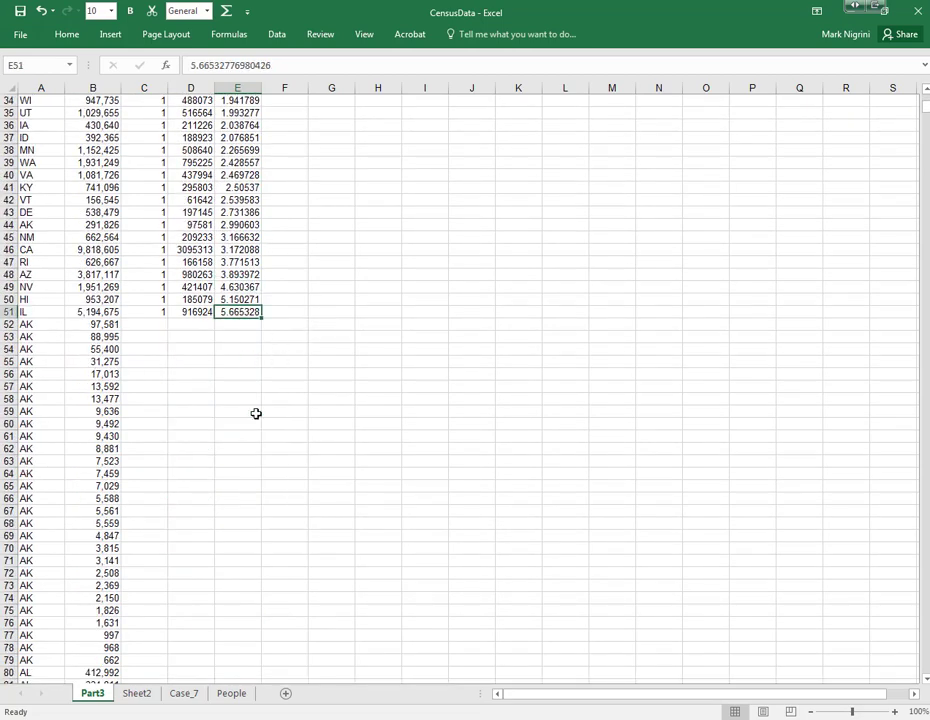
click(10, 325)
drag(10, 325, 179, 658)
right_click(222, 402)
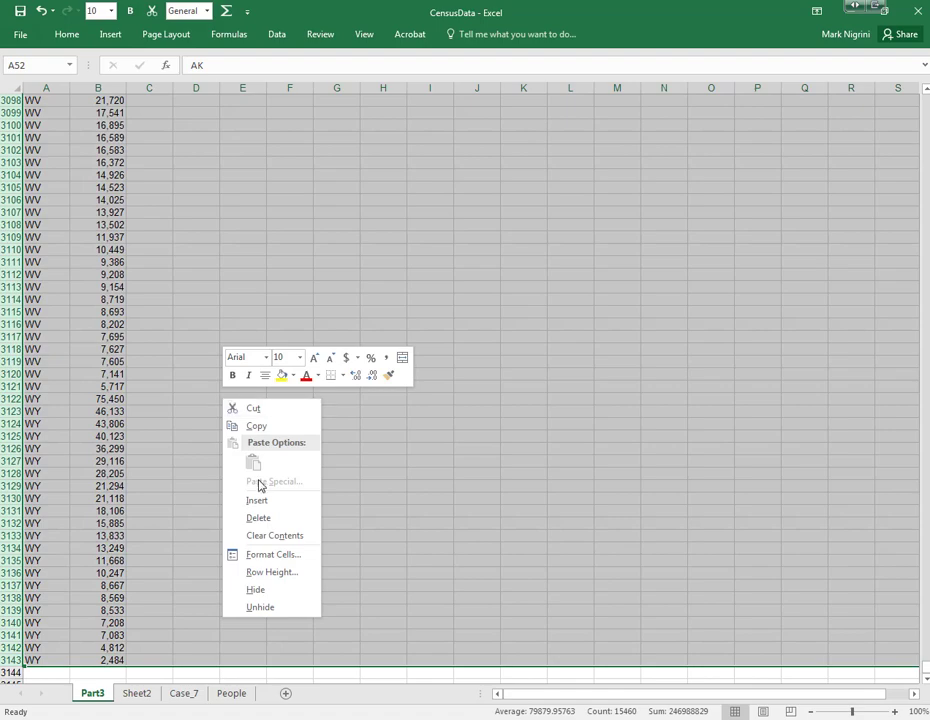
click(268, 518)
scroll(260, 516, up, 7)
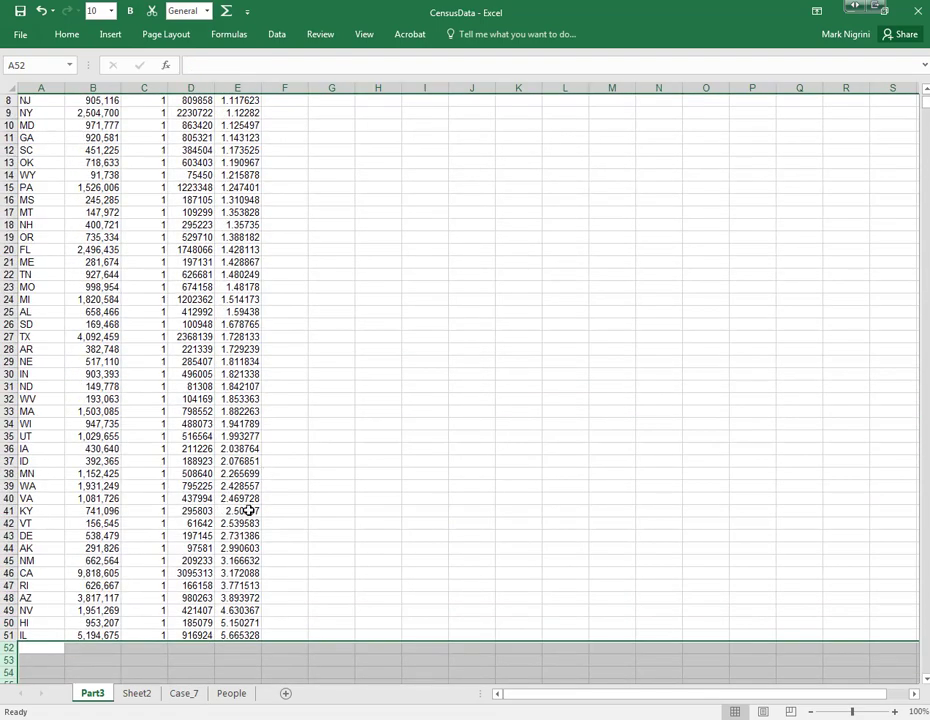
click(239, 634)
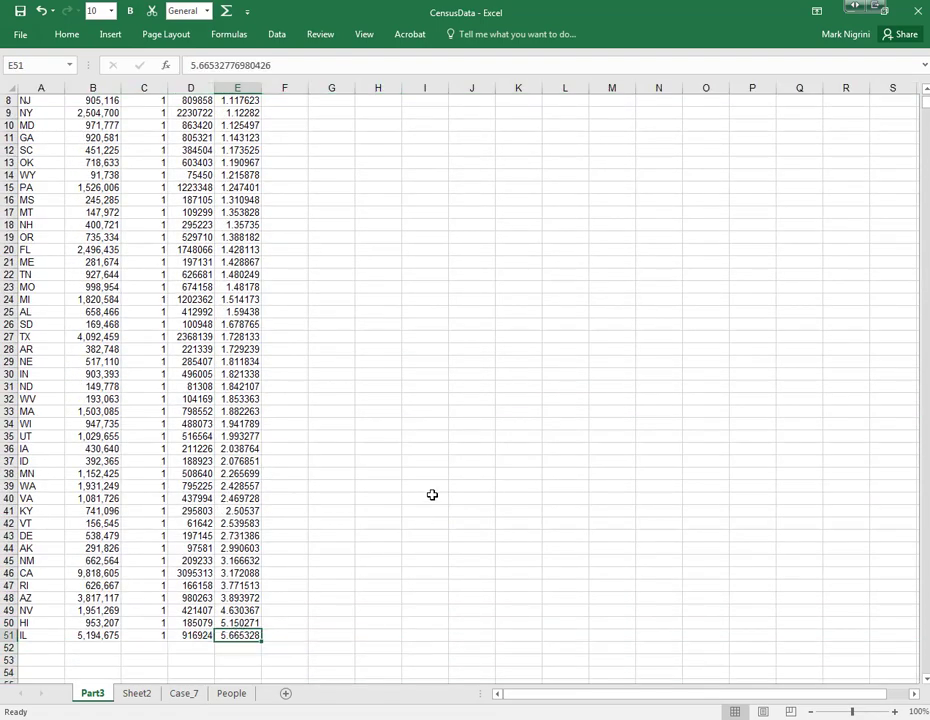
scroll(412, 440, up, 3)
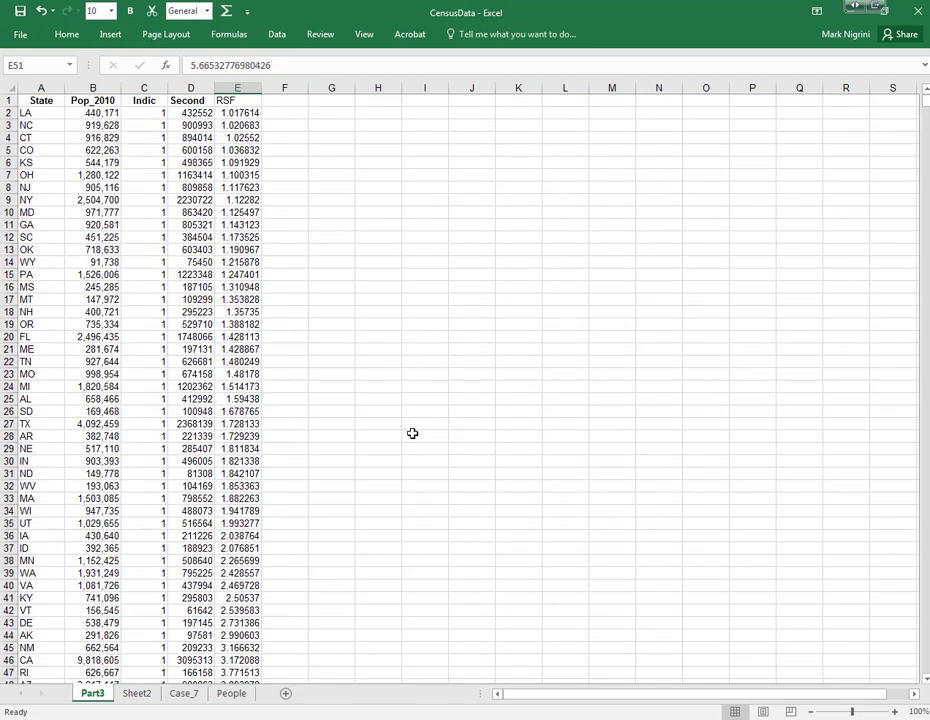
Step: Format the RSF column (E) as Number with two decimal places
click(237, 88)
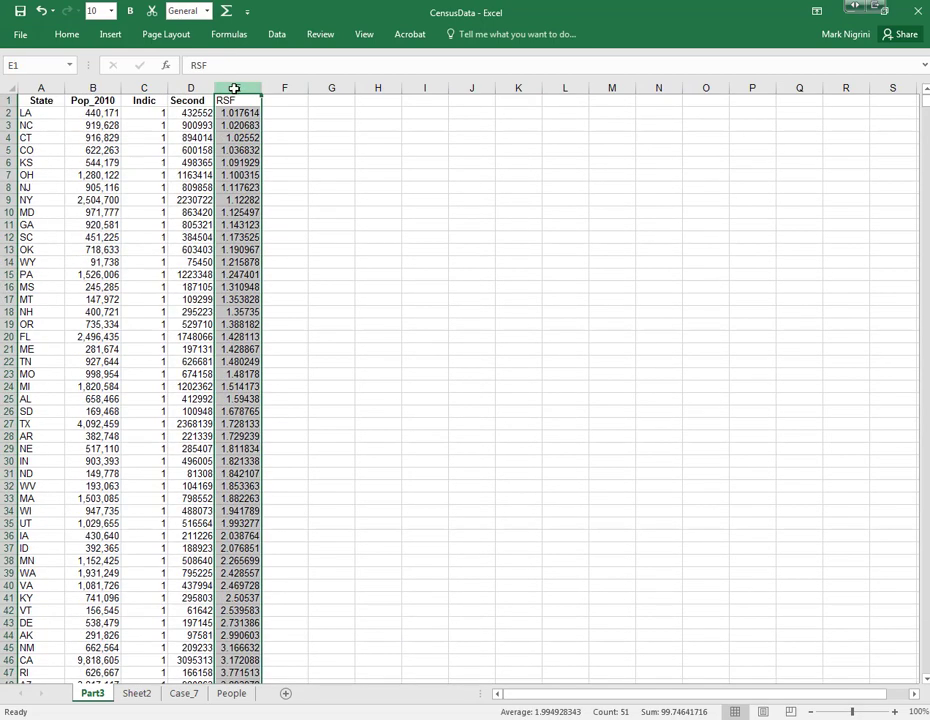
right_click(237, 88)
click(297, 246)
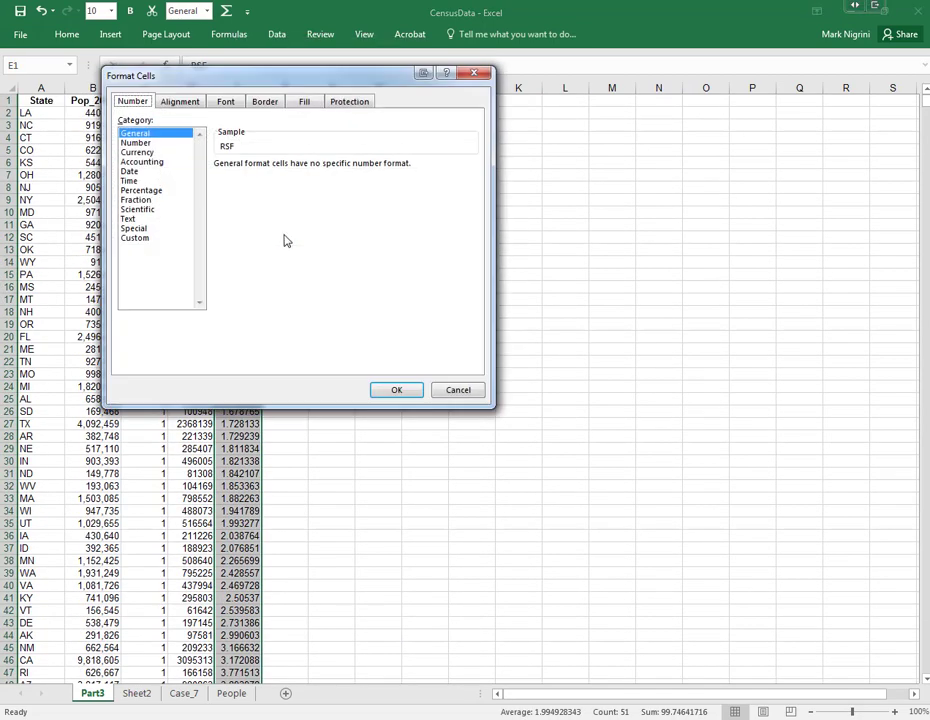
click(150, 145)
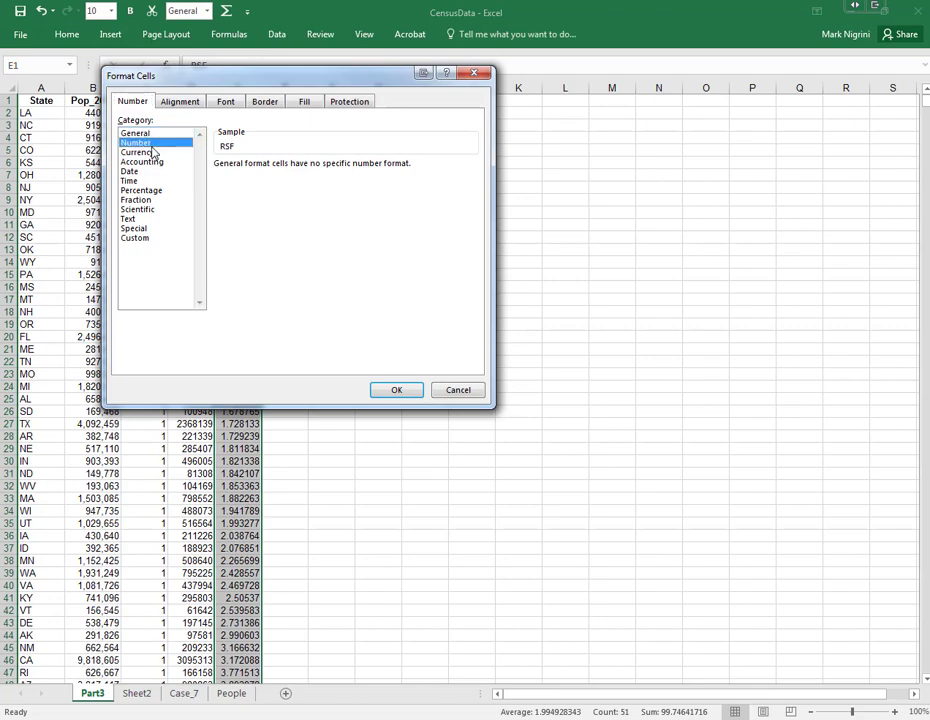
click(396, 390)
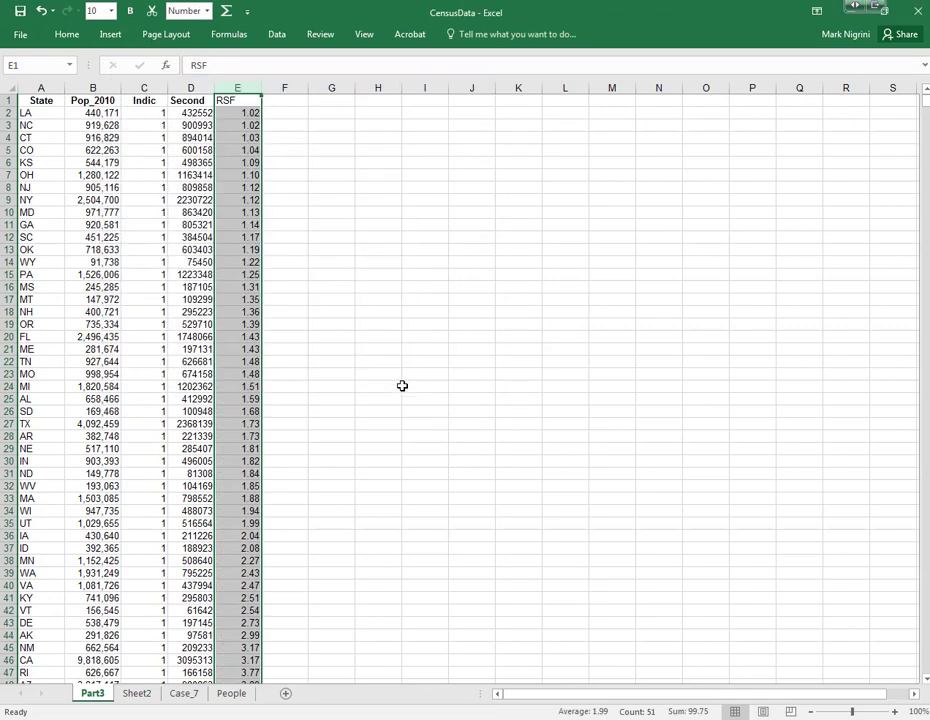
Step: Sort the Part3 table by RSF from largest to smallest
click(237, 113)
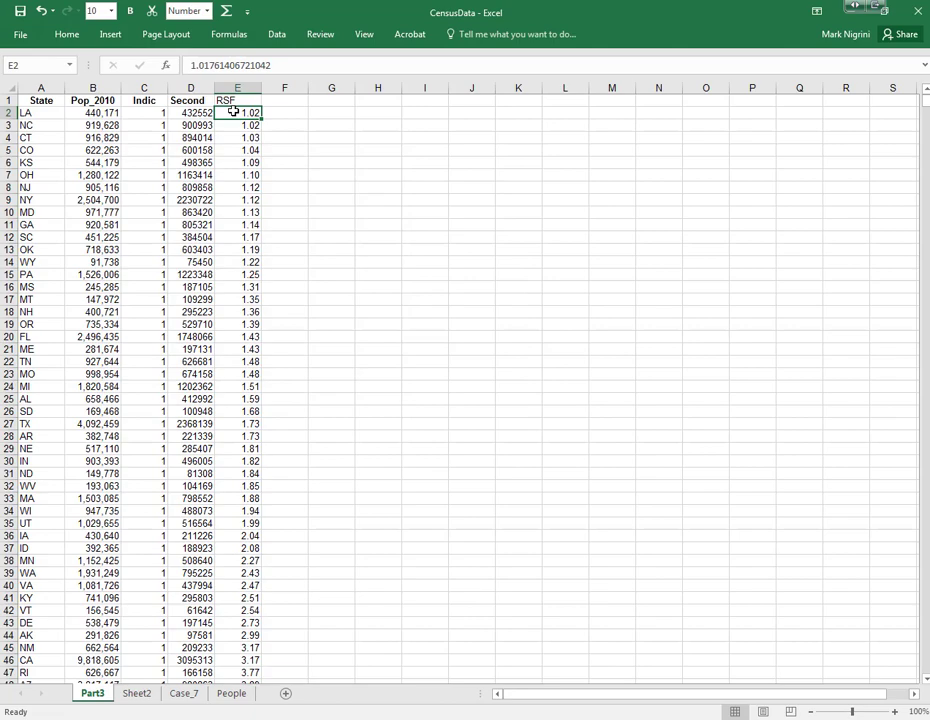
right_click(234, 112)
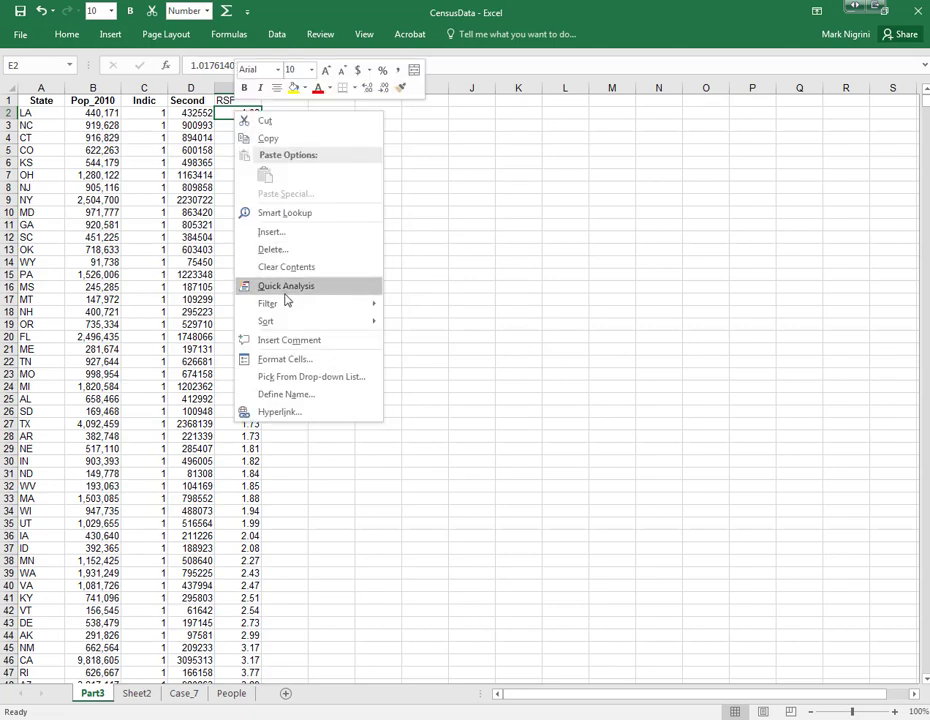
mouse_move(376, 321)
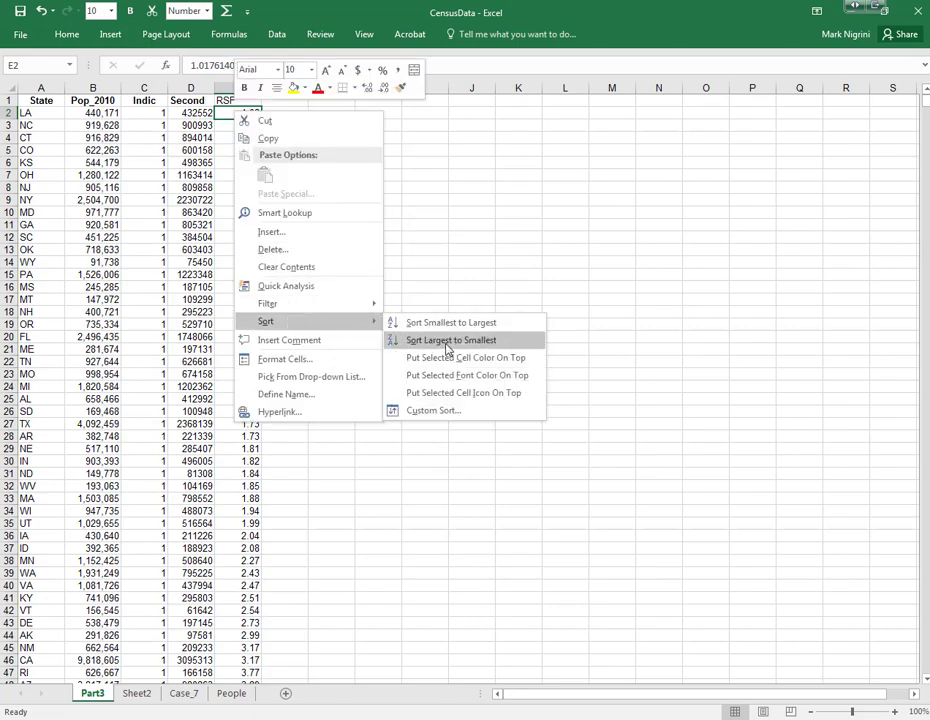
click(412, 340)
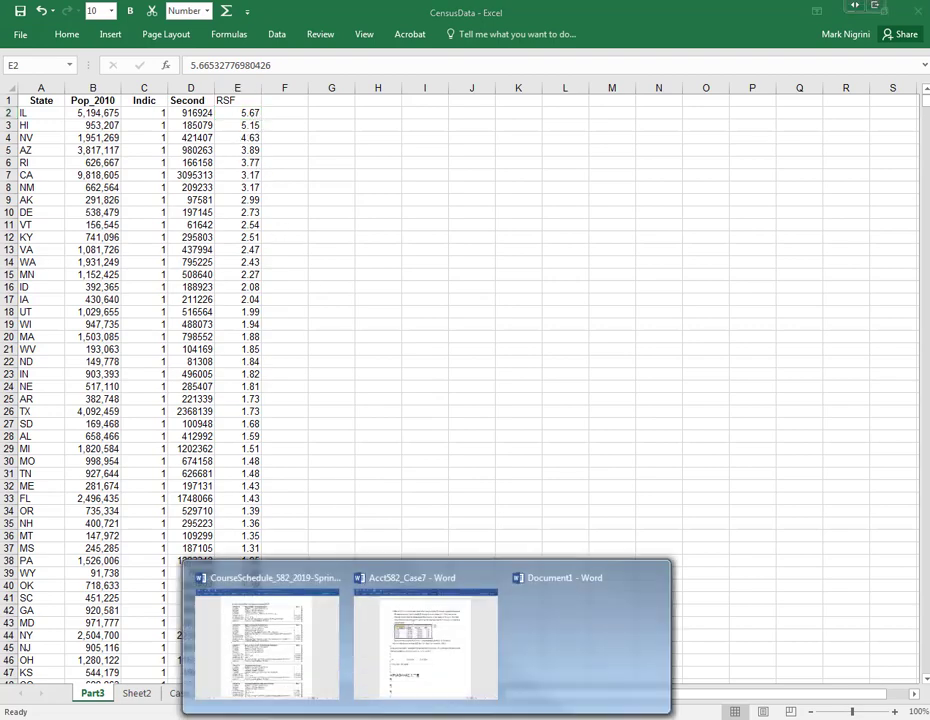
Step: Switch to the Acct582_Case7 Word document and review the first-ten-rows requirement and the question about an RSF below 1.00
click(421, 675)
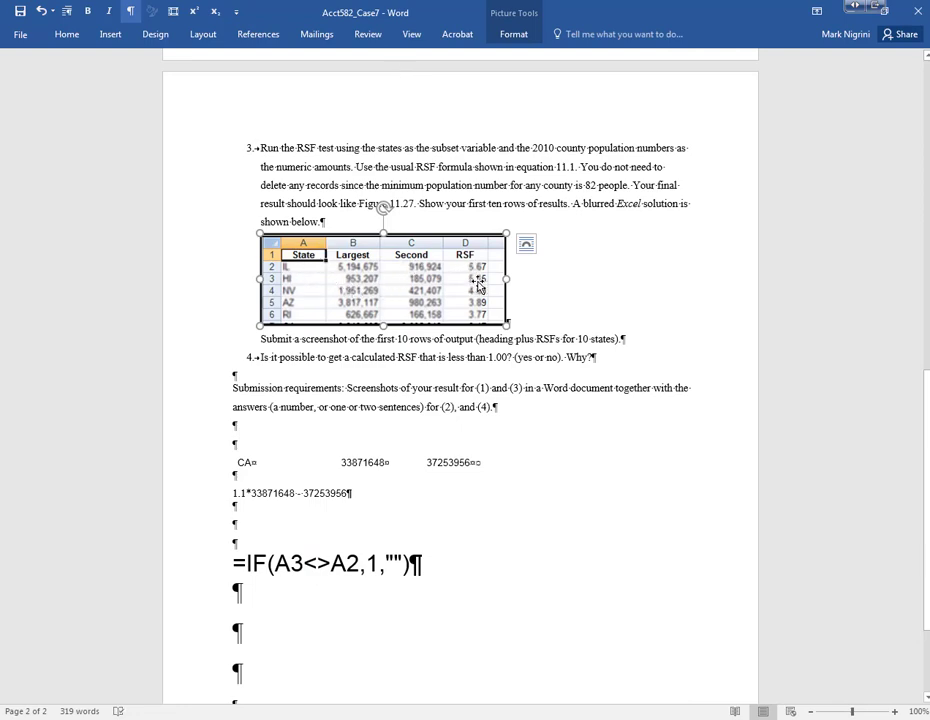
drag(472, 201, 528, 203)
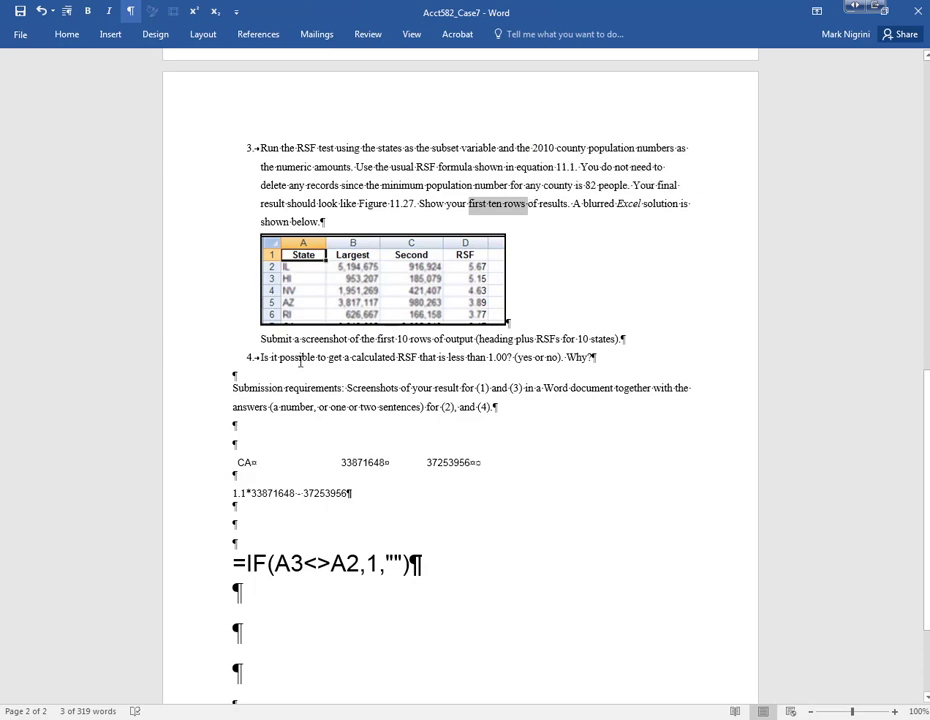
drag(399, 357, 508, 358)
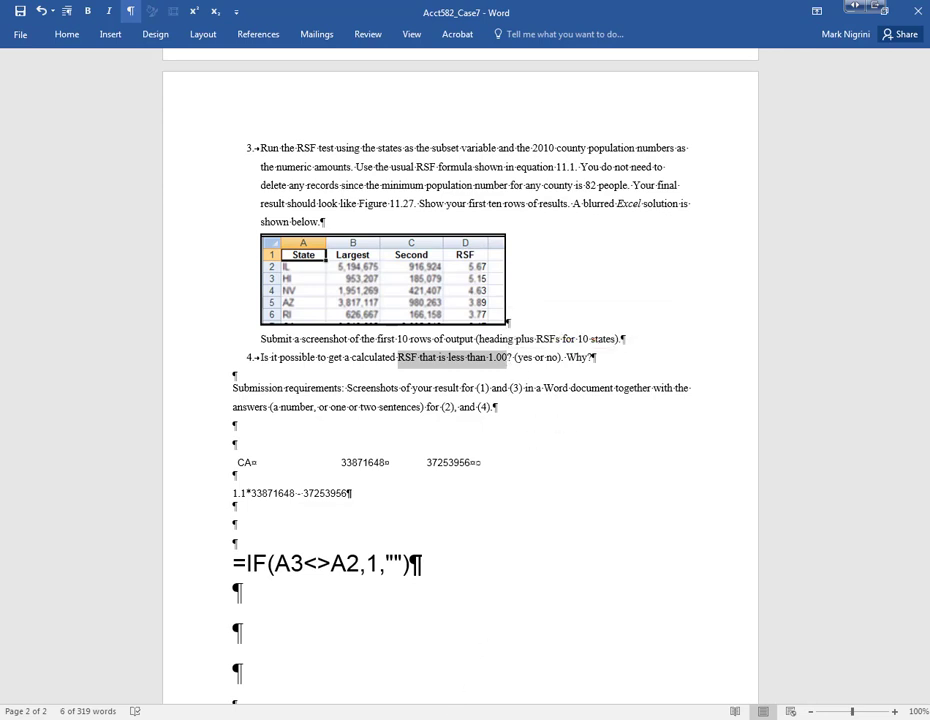
Step: Return to the CensusData workbook in Excel and examine the lowest RSF values, for NC and LA, in the Part3 table
key(alt+Tab)
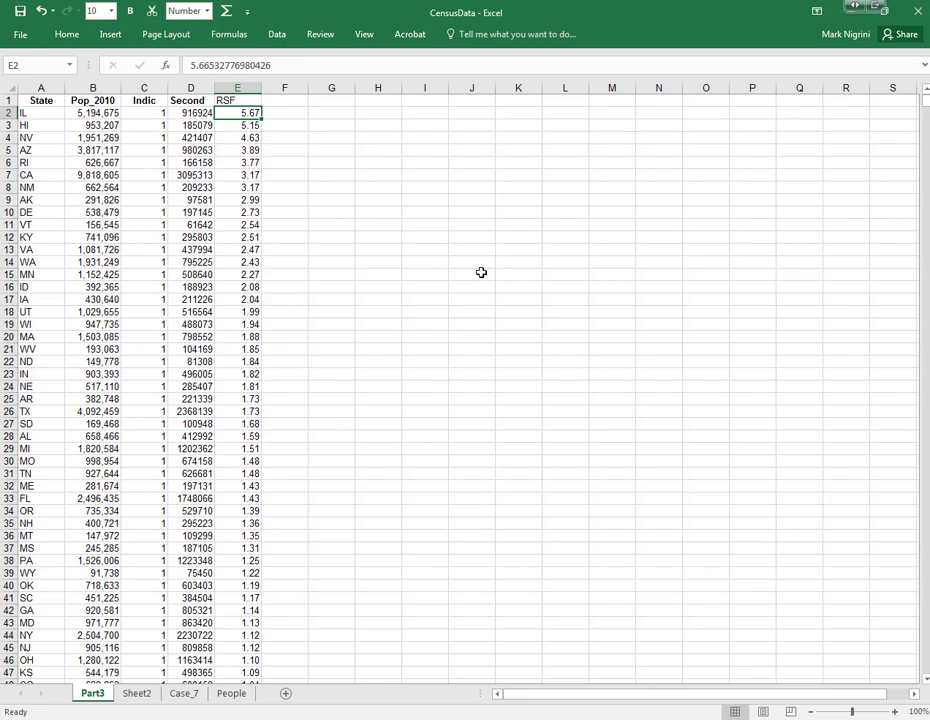
scroll(322, 204, down, 9)
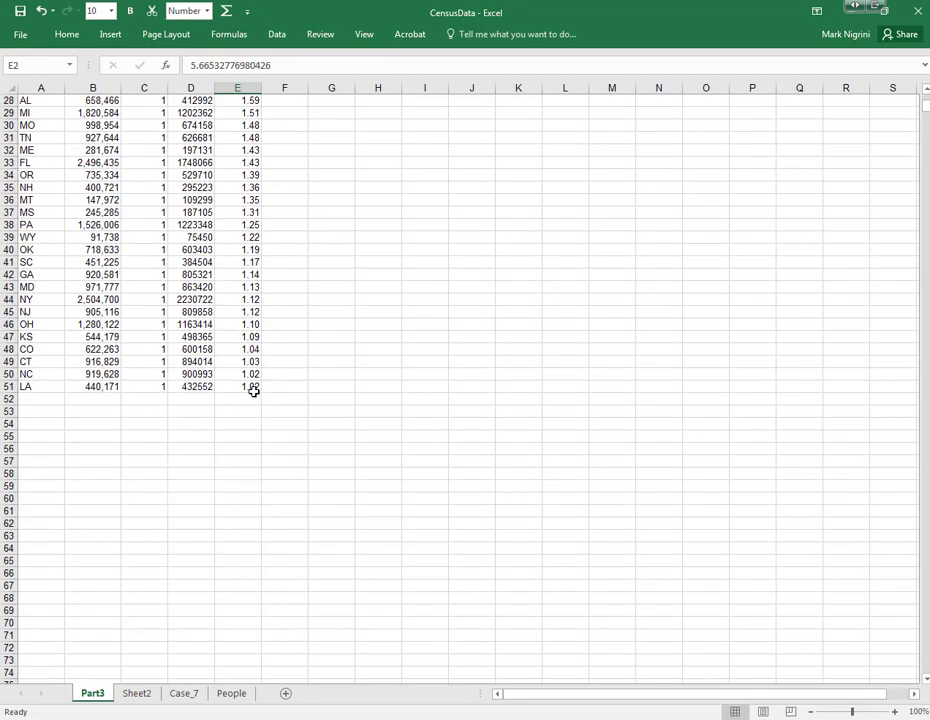
click(254, 389)
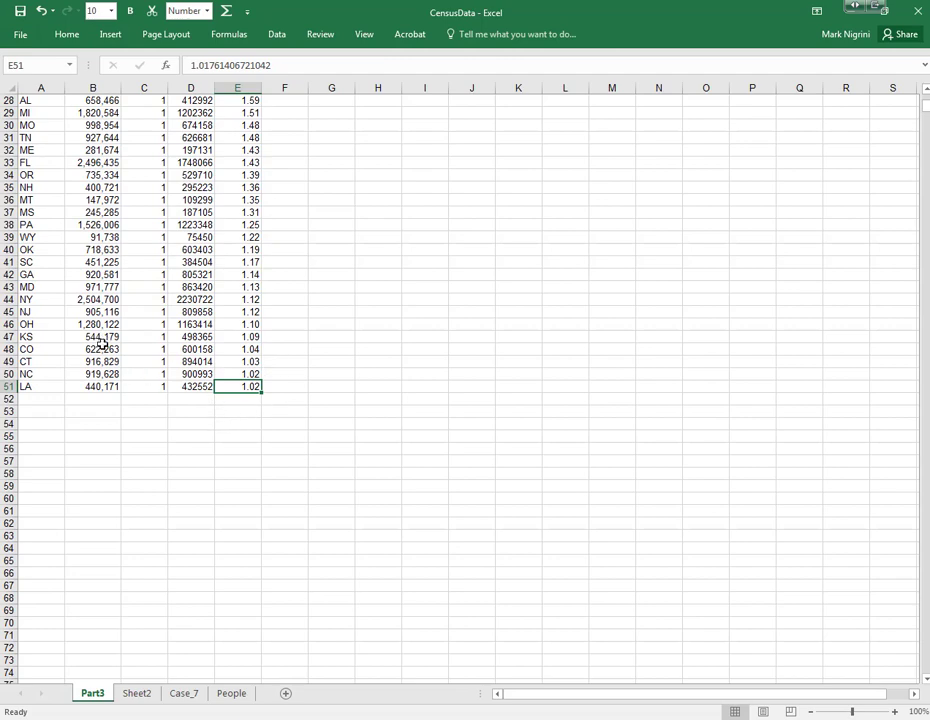
click(234, 374)
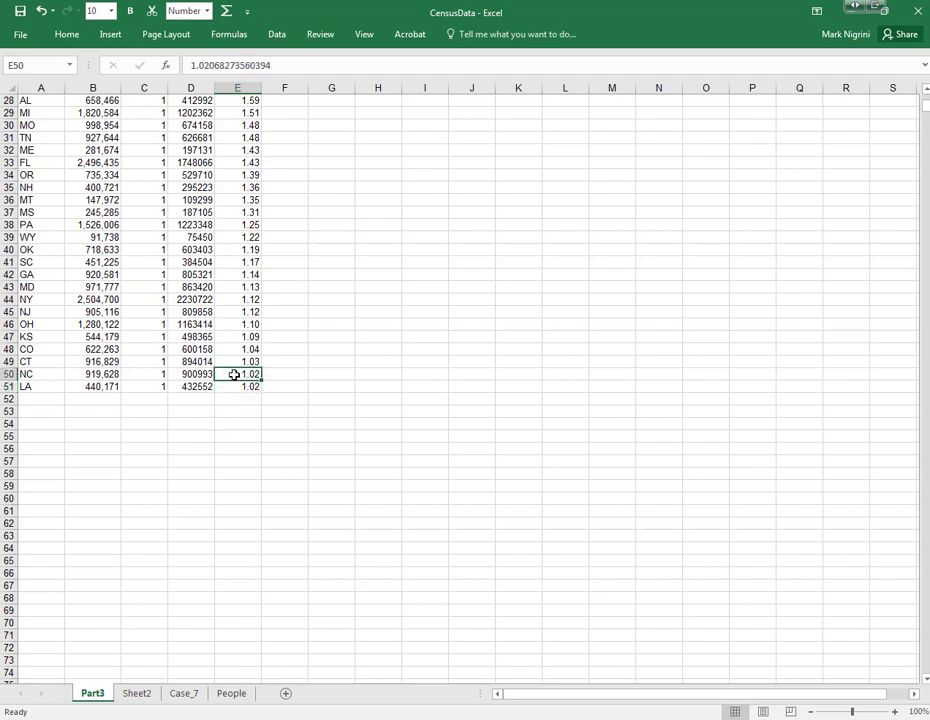
click(240, 385)
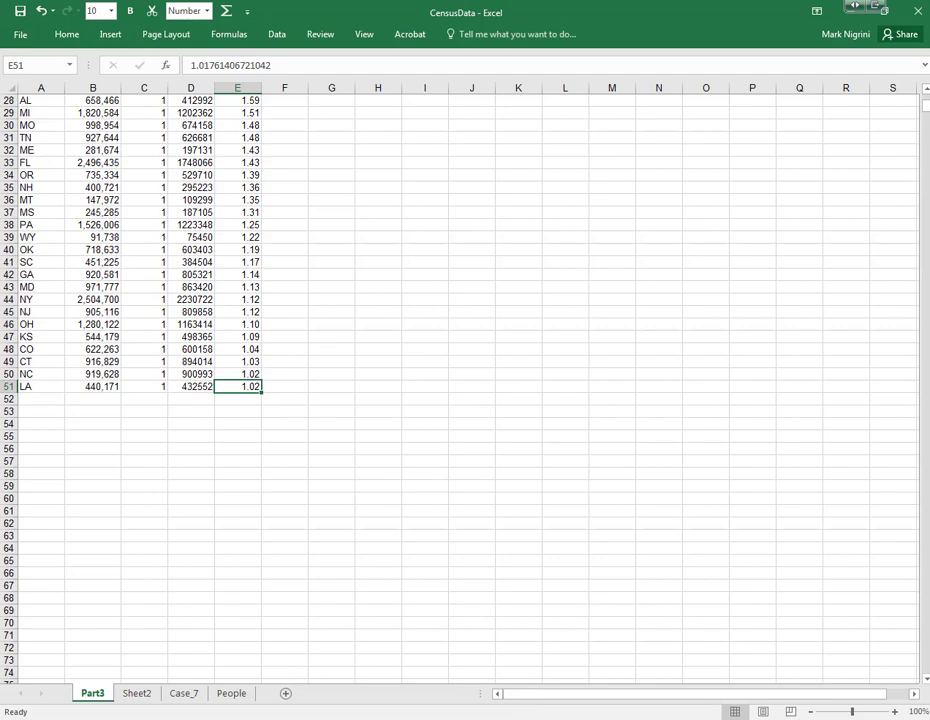
Step: Check the CourseSchedule_582_2019-Spring document in Word, and return to the start of the Part3 table in Excel
mouse_move(427, 719)
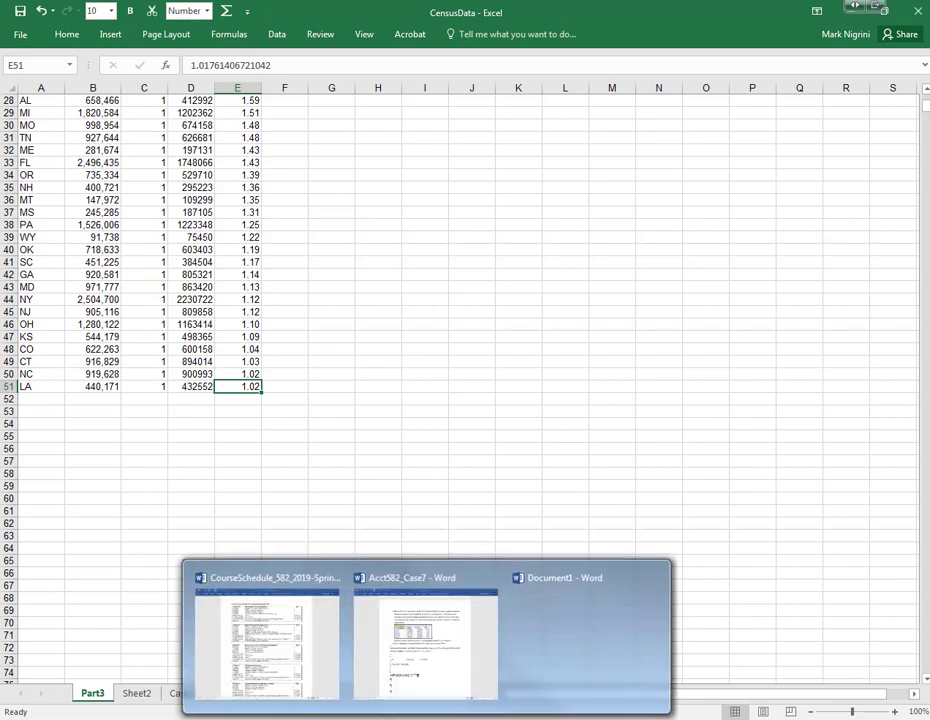
click(305, 668)
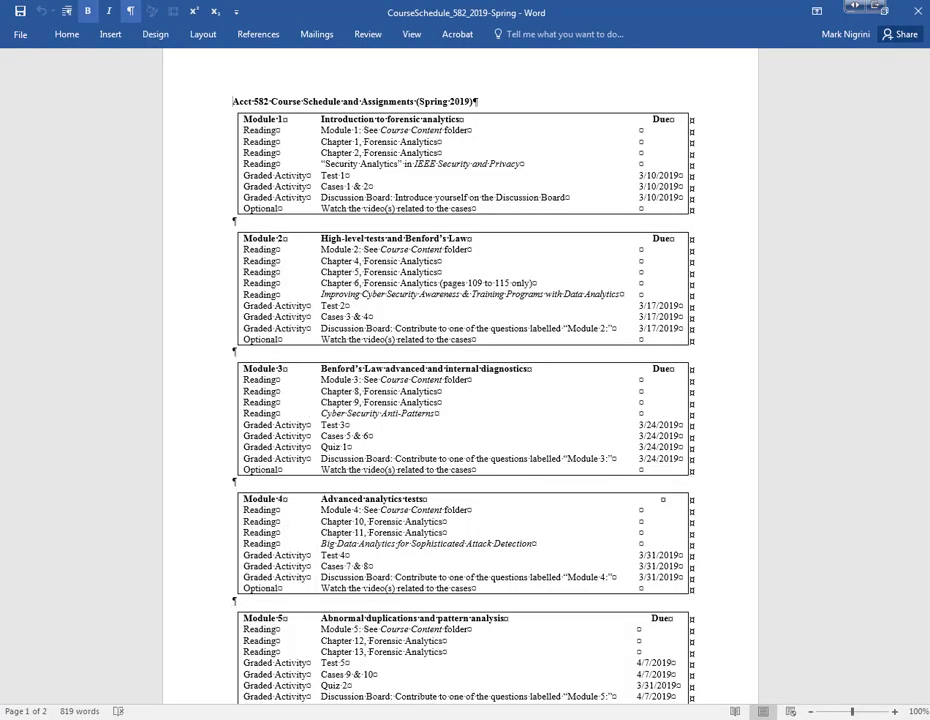
mouse_move(430, 719)
click(370, 719)
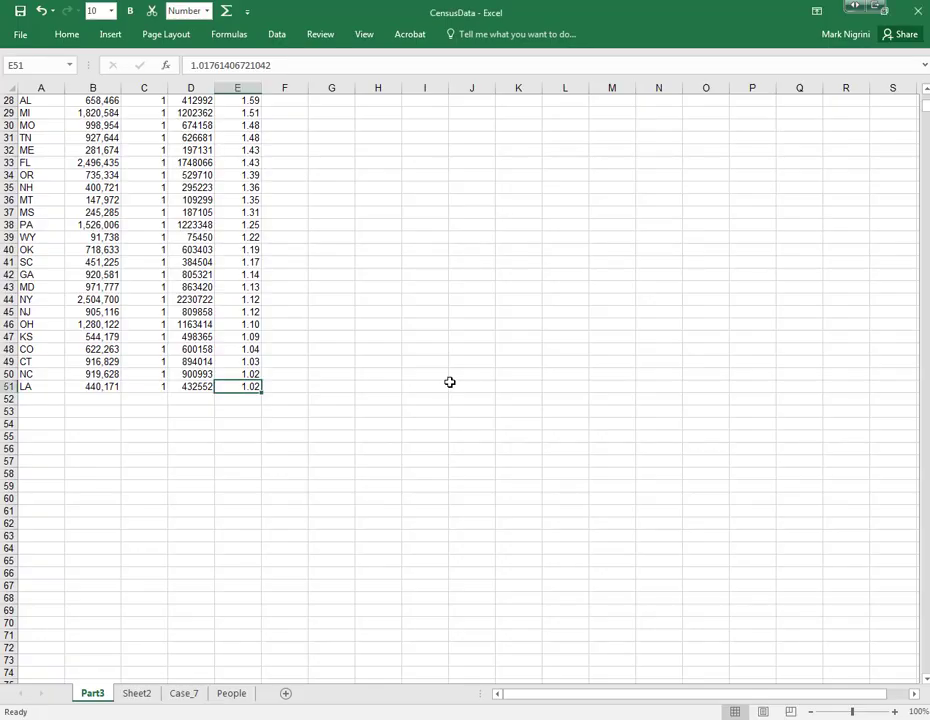
scroll(450, 382, up, 9)
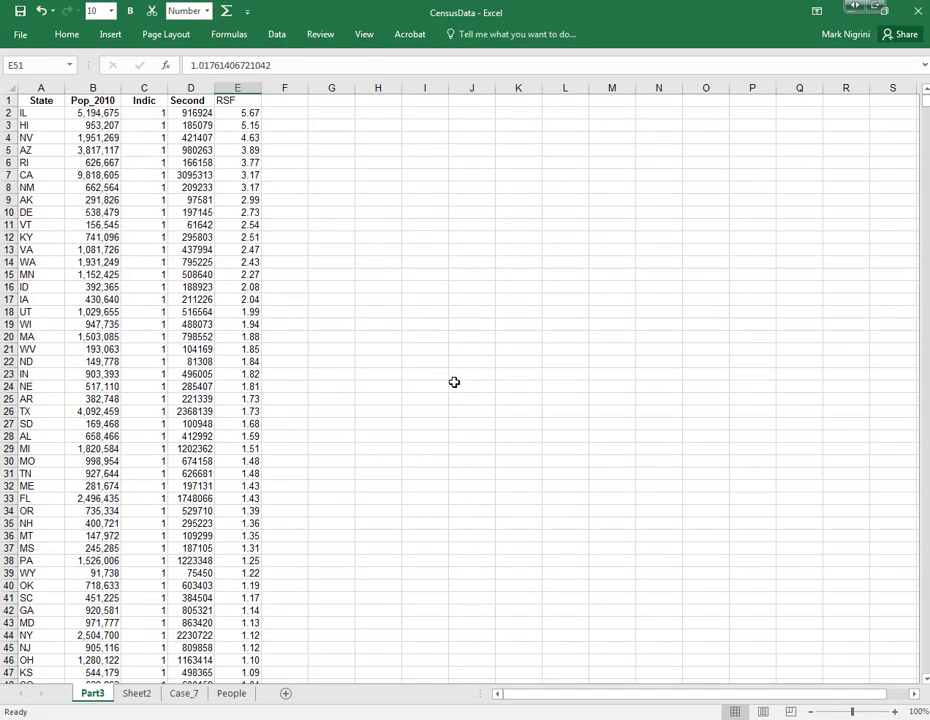